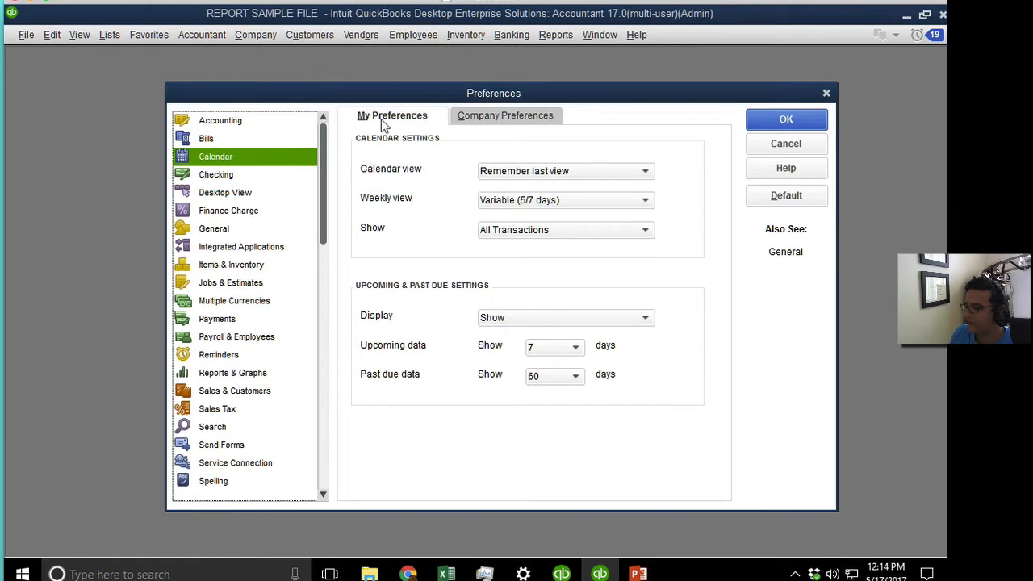
# Show the Accounting company preferences, dismiss the multi-user warning, and open the closing date settings.
pyautogui.click(514, 122)
pyautogui.click(214, 121)
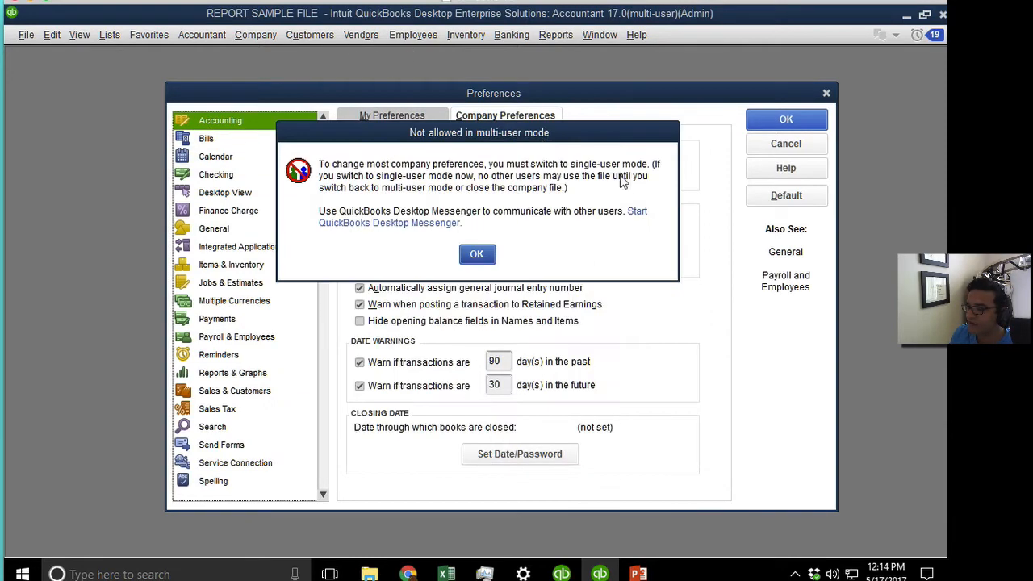
pyautogui.moveTo(442, 139); pyautogui.dragTo(589, 162)
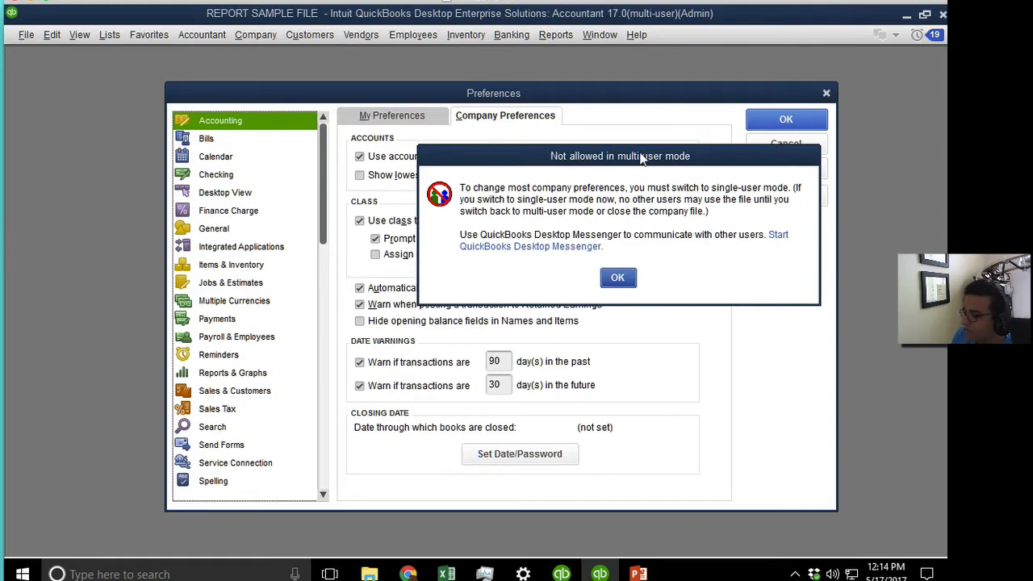
pyautogui.click(617, 278)
pyautogui.click(518, 456)
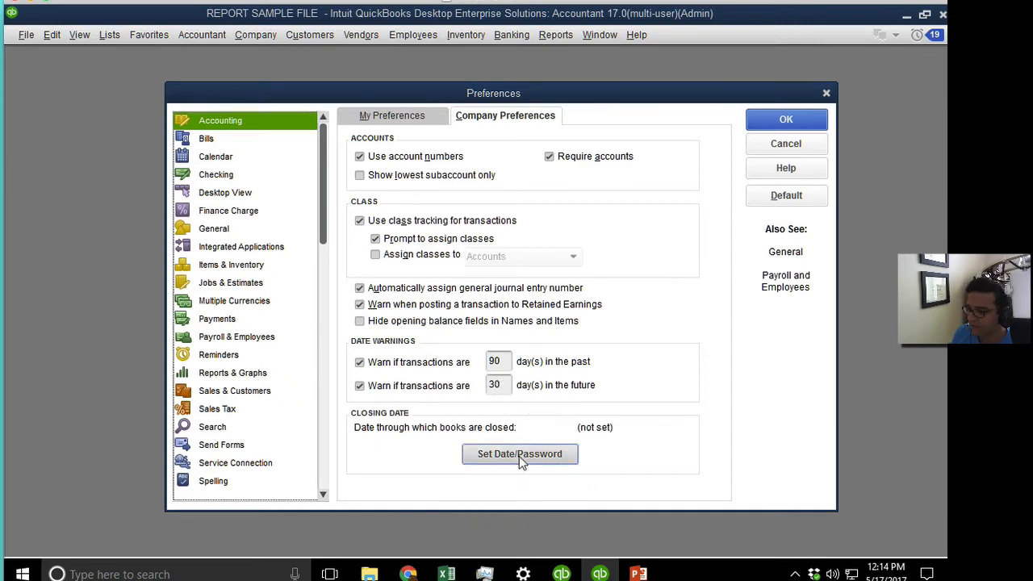
# Set the closing date to 04/30/2017 and protect it with a confirmed password.
pyautogui.click(242, 233)
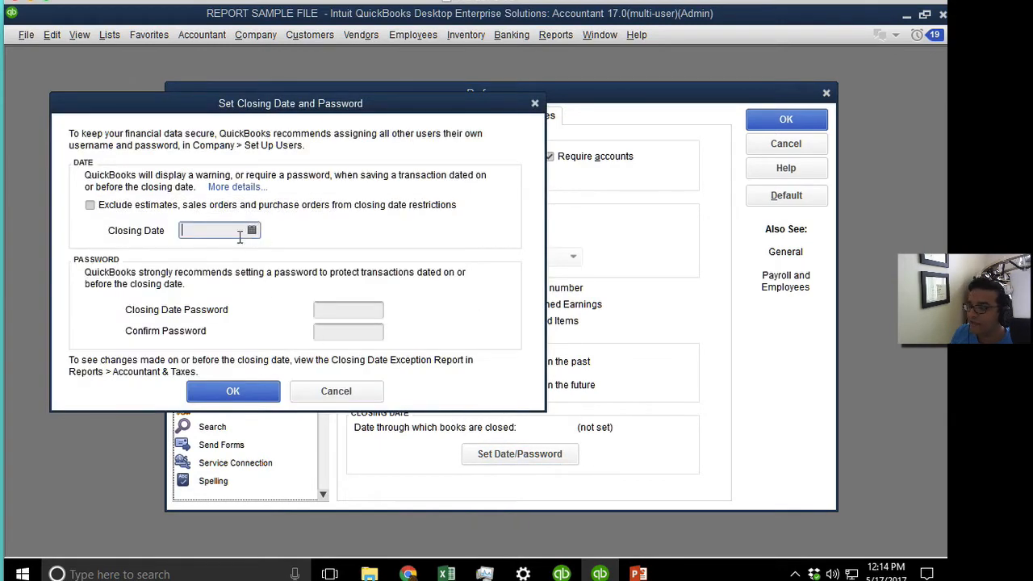
pyautogui.click(252, 231)
pyautogui.click(197, 256)
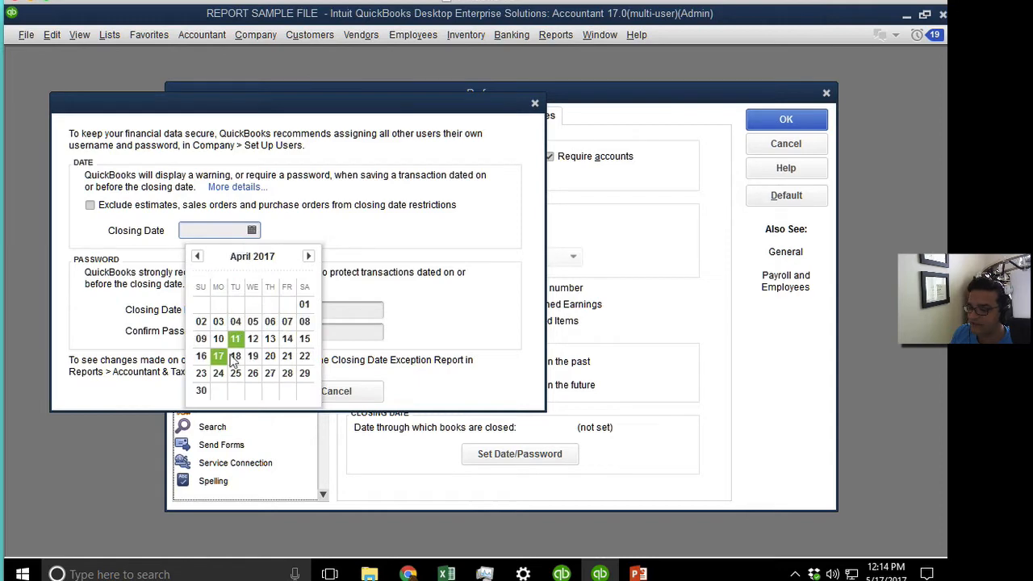
pyautogui.click(201, 389)
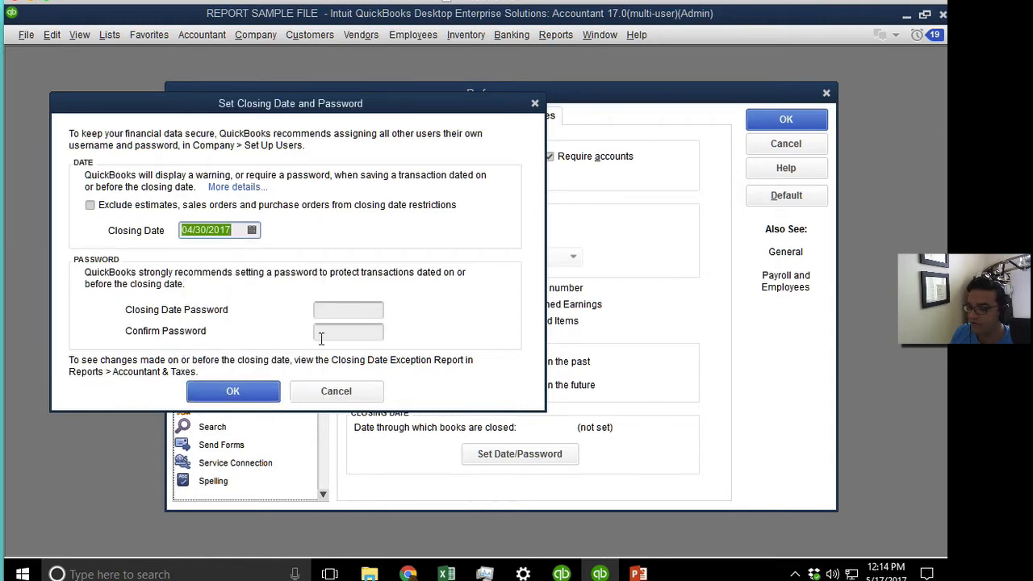
pyautogui.click(318, 308)
pyautogui.write('1234')
pyautogui.press('Tab')
pyautogui.write('1234')
pyautogui.press('Return')
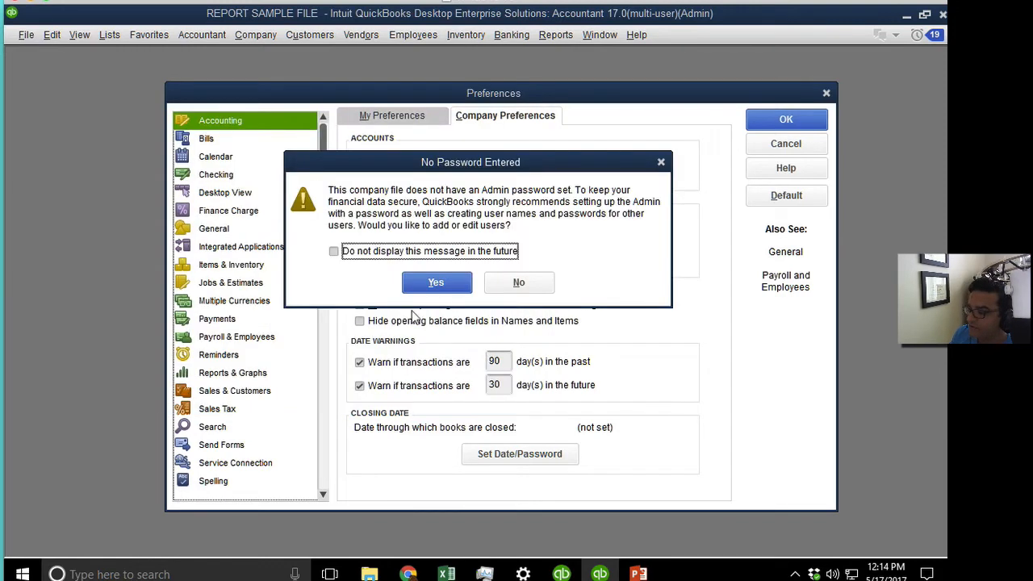
# Accept the users prompt, close Users and Roles, and save the Preferences.
pyautogui.click(378, 282)
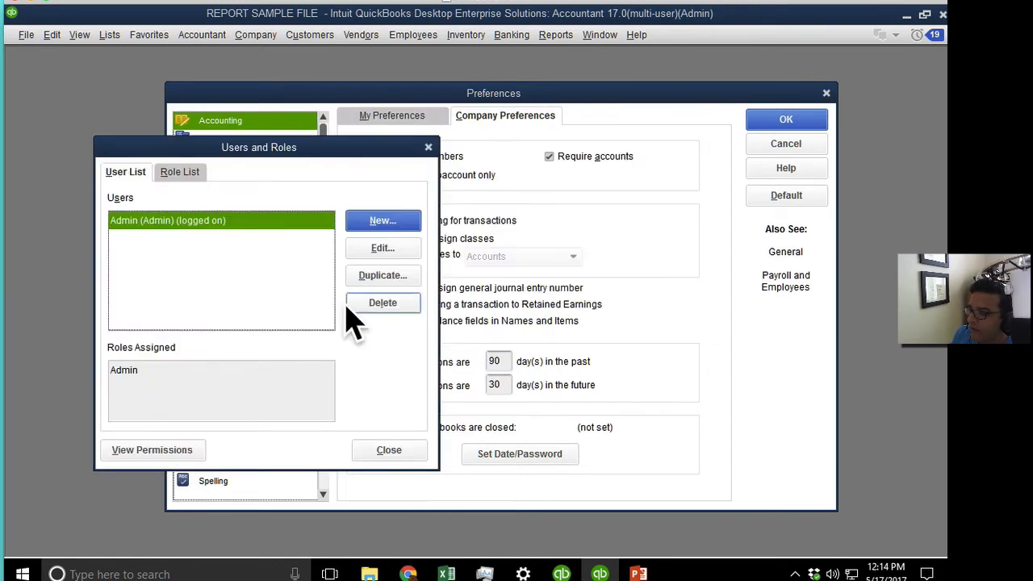
pyautogui.click(428, 147)
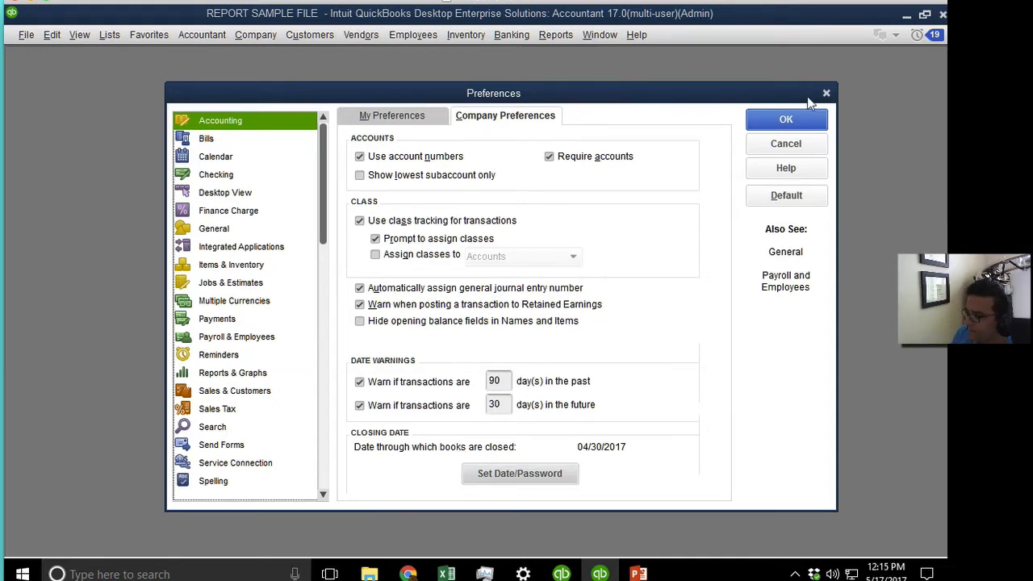
pyautogui.click(799, 121)
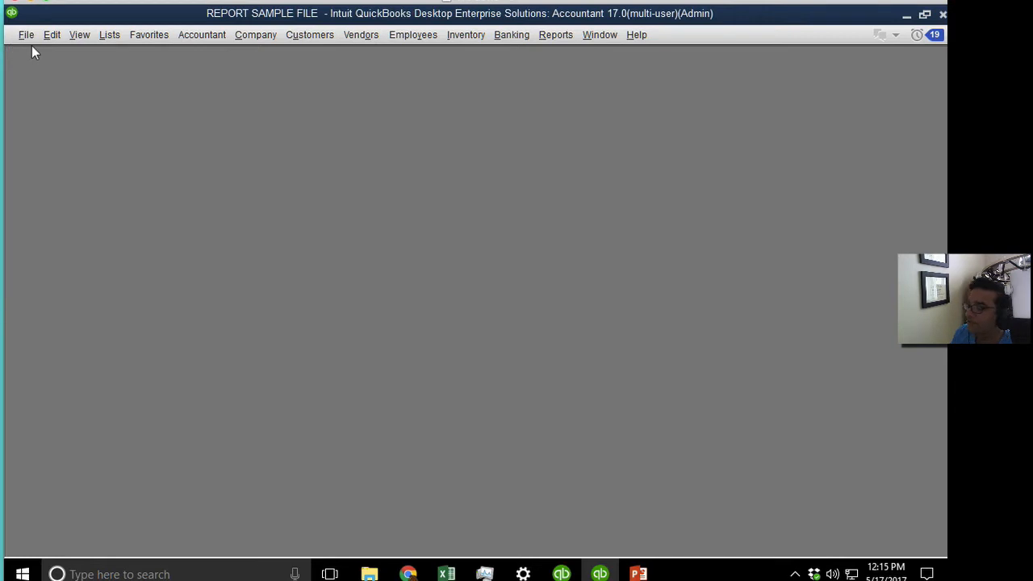
# Open Users and Roles and review the Admin user's roles and the Role List.
pyautogui.click(256, 35)
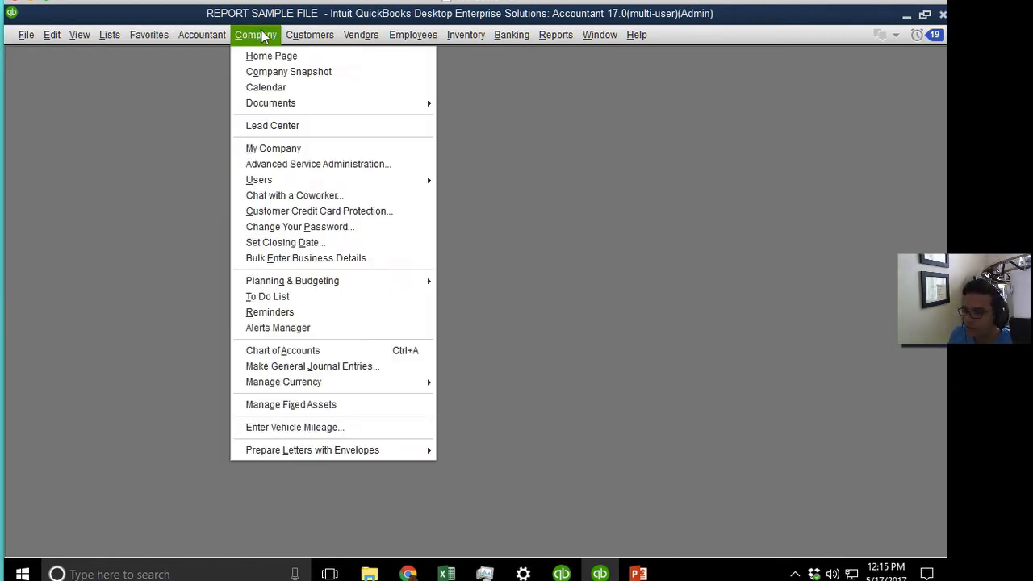
pyautogui.click(334, 184)
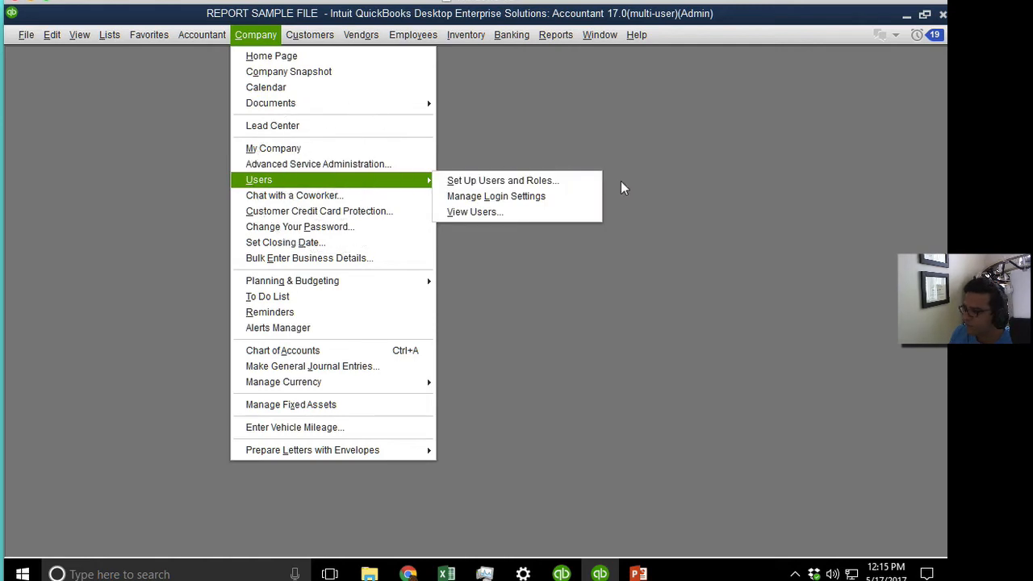
pyautogui.click(570, 184)
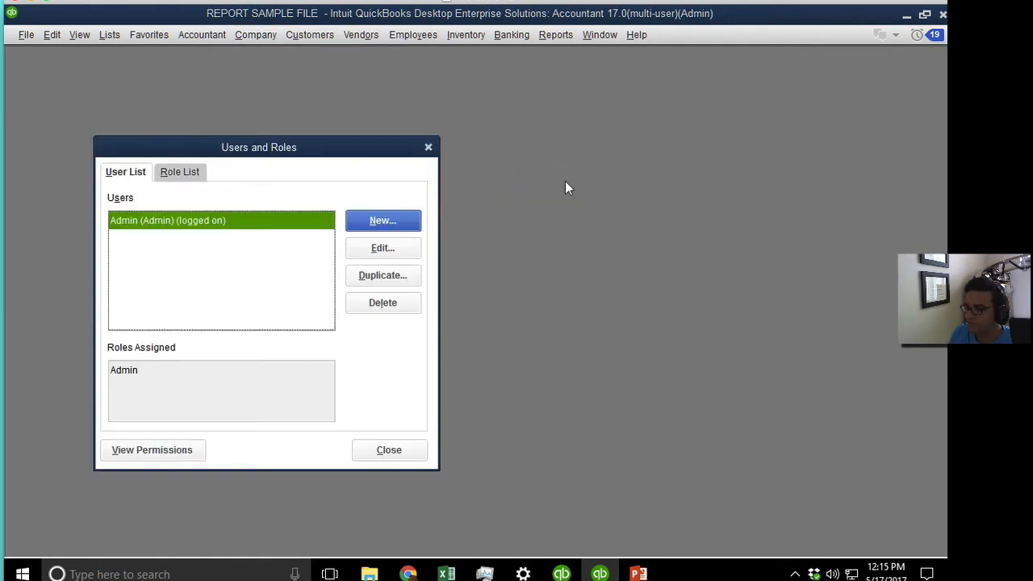
pyautogui.moveTo(295, 153); pyautogui.dragTo(402, 97)
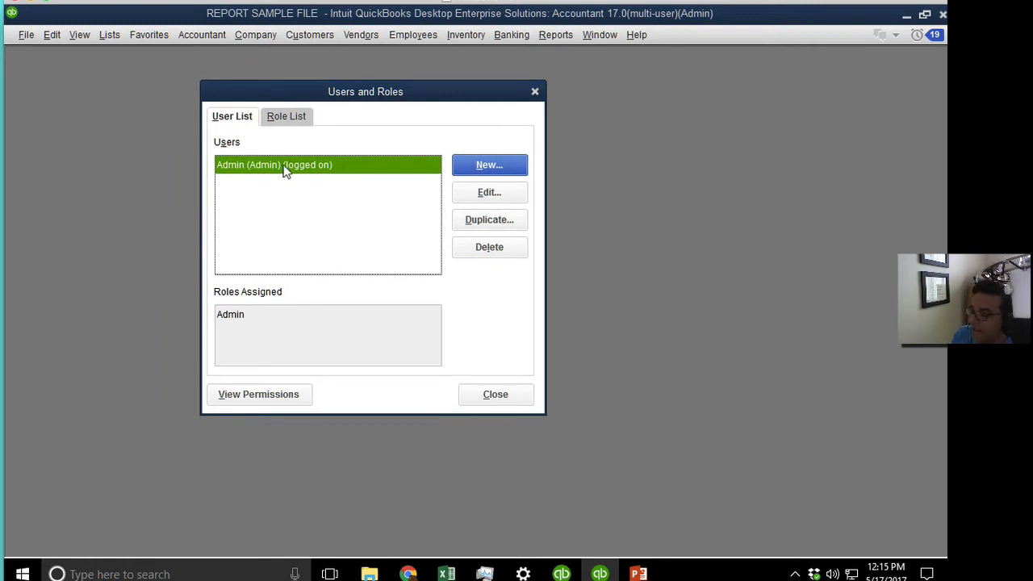
pyautogui.click(246, 320)
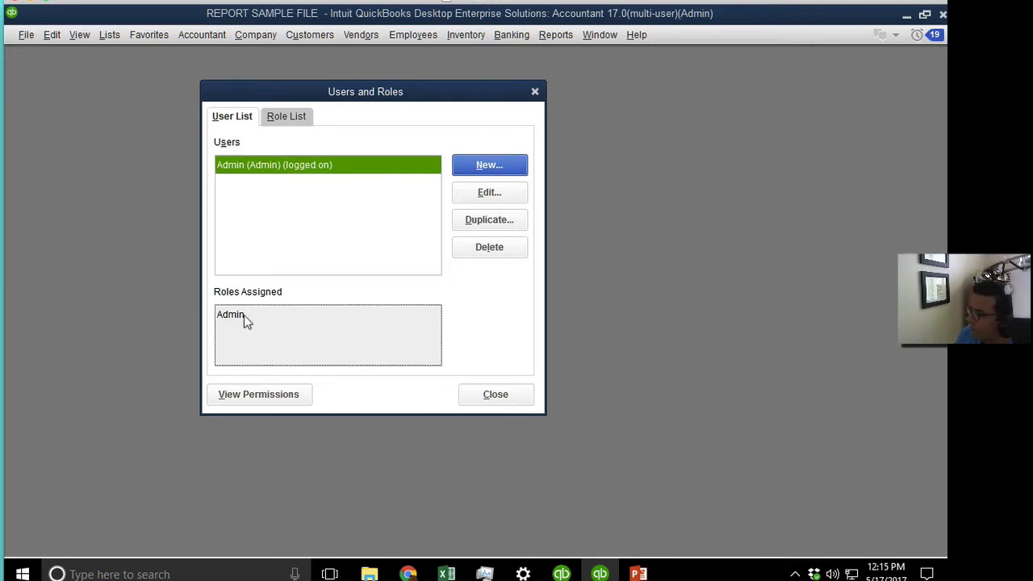
pyautogui.click(280, 117)
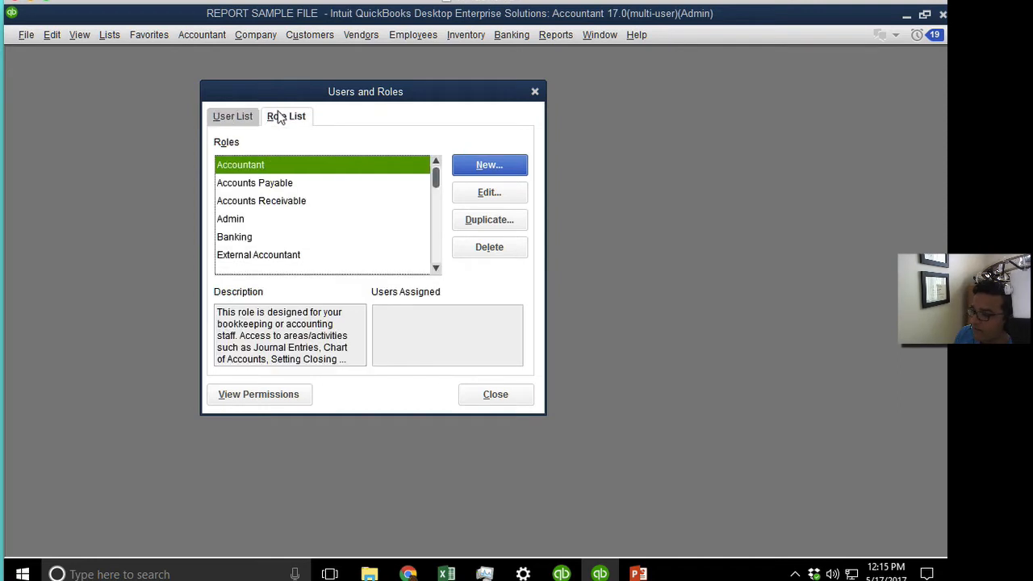
pyautogui.click(244, 216)
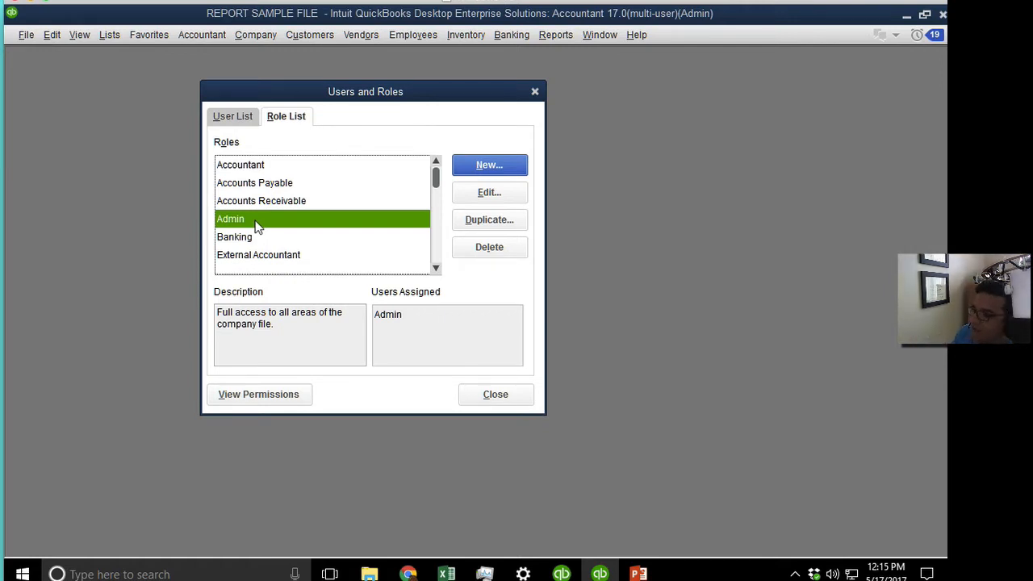
pyautogui.click(244, 119)
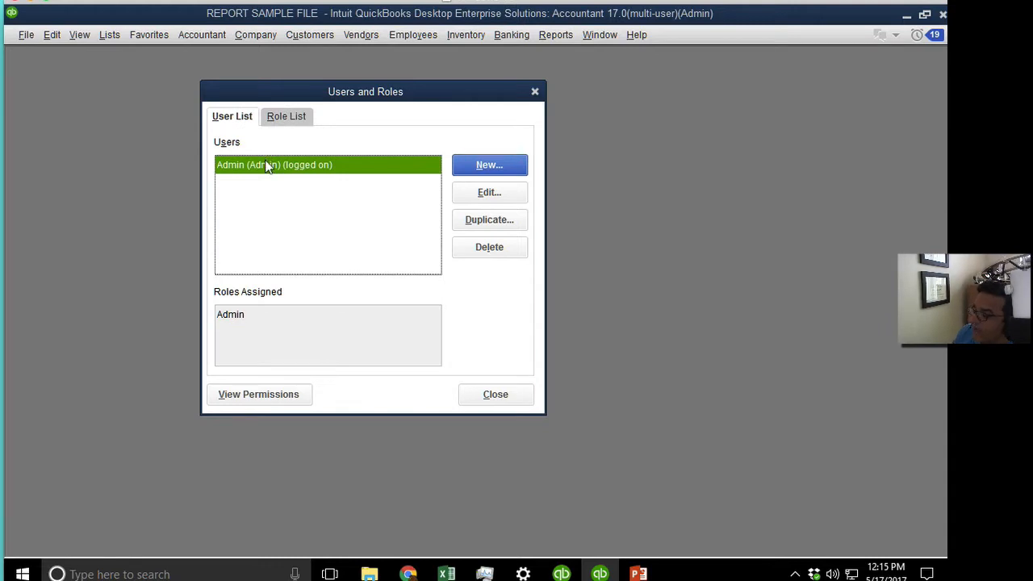
# Start a new user, entering its user name and a confirmed password.
pyautogui.click(494, 165)
pyautogui.moveTo(411, 76); pyautogui.dragTo(678, 90)
pyautogui.write('Hector')
pyautogui.press('Tab')
pyautogui.write('12')
pyautogui.press('Tab')
pyautogui.write('12')
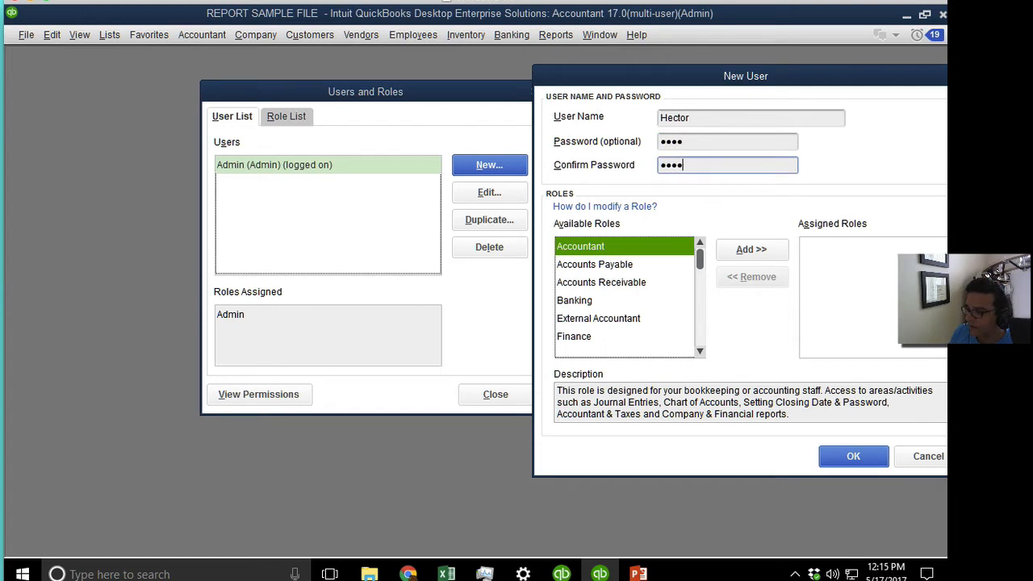
pyautogui.click(699, 353)
pyautogui.click(700, 353)
pyautogui.click(700, 352)
pyautogui.click(700, 353)
pyautogui.click(699, 353)
pyautogui.click(700, 352)
pyautogui.click(700, 353)
pyautogui.click(699, 352)
pyautogui.moveTo(701, 337); pyautogui.dragTo(699, 295)
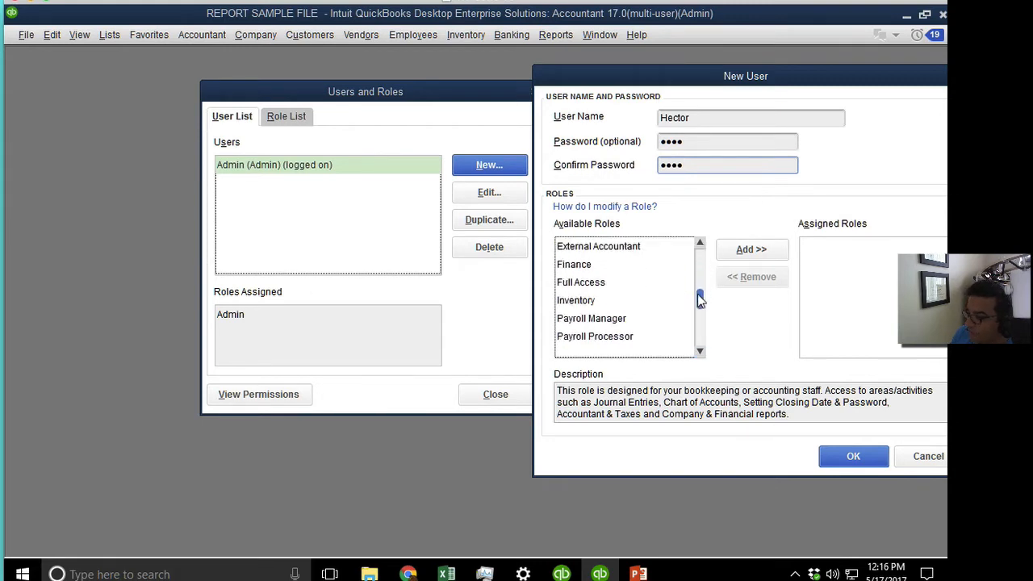
# Assign the Full Access role to the new user, save it, and close Users and Roles.
pyautogui.click(585, 286)
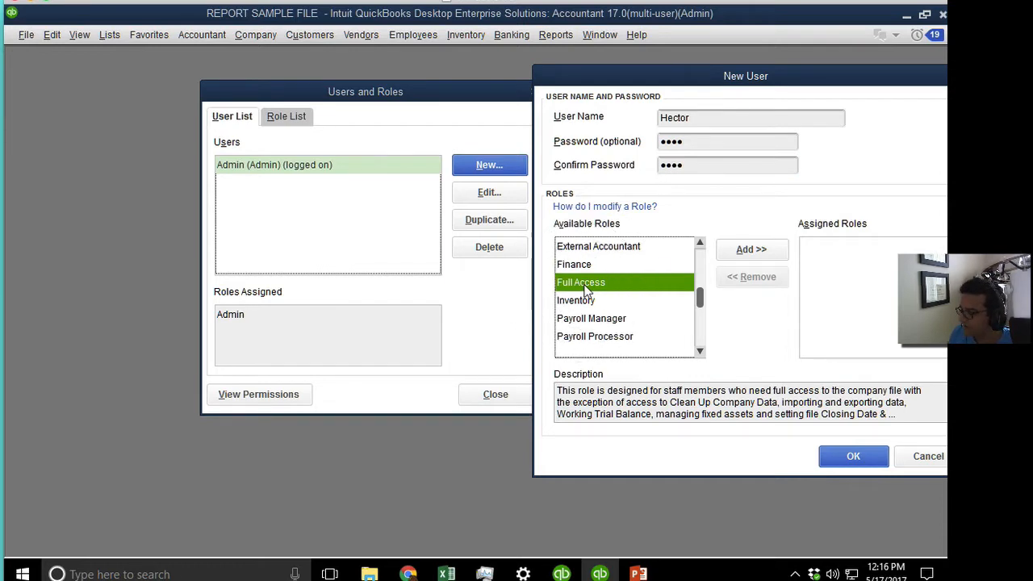
pyautogui.click(749, 252)
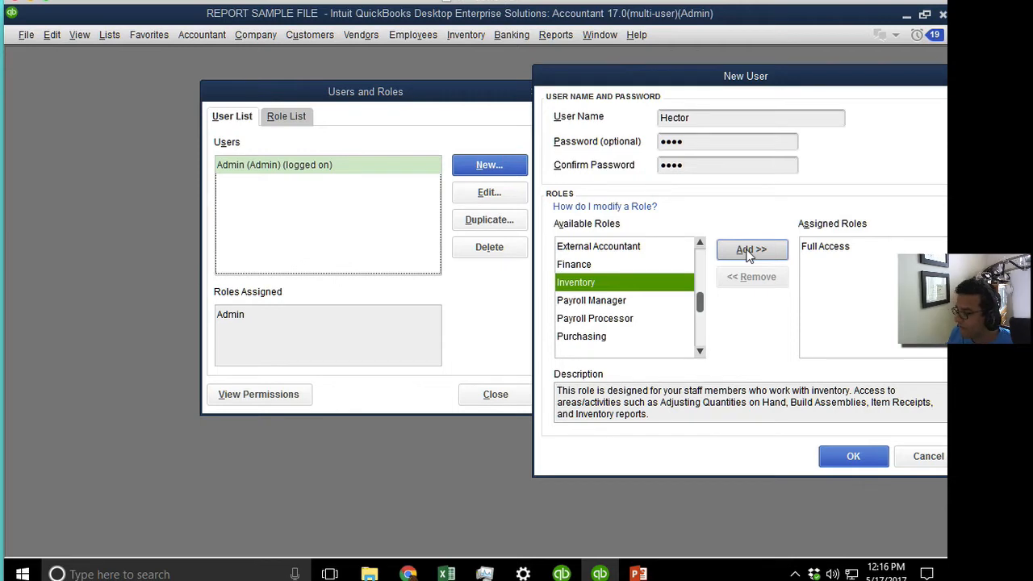
pyautogui.click(823, 252)
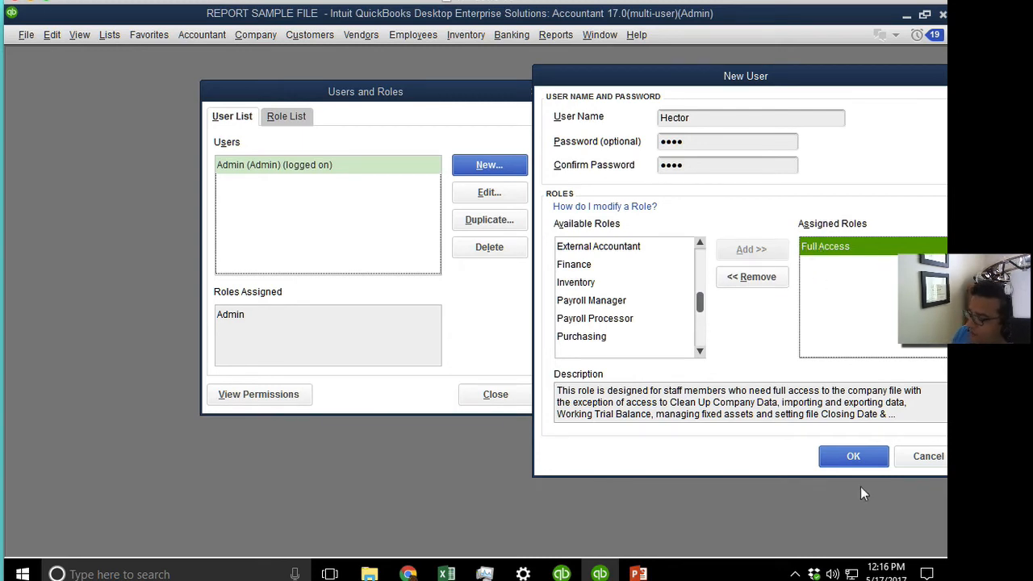
pyautogui.click(853, 456)
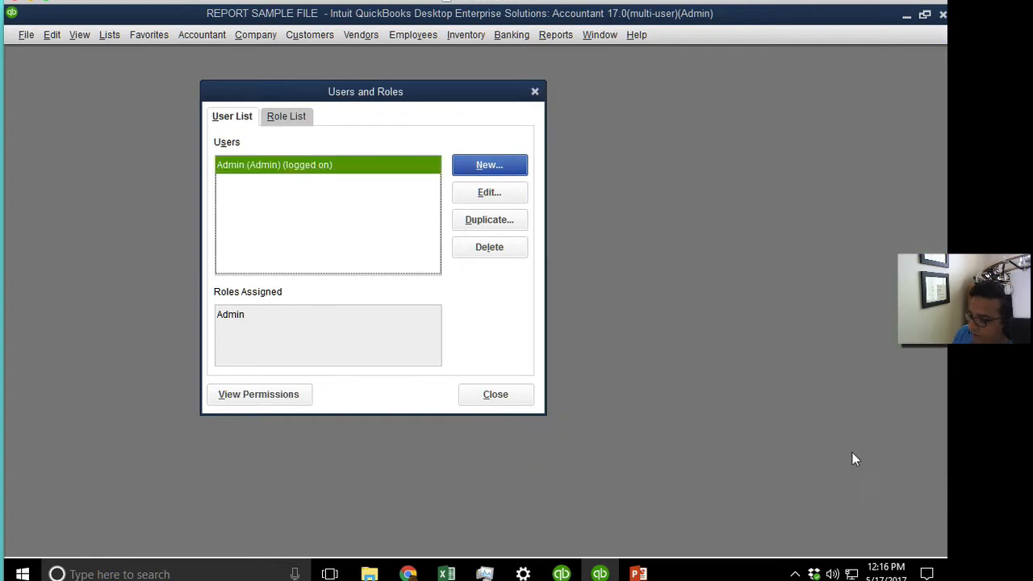
pyautogui.click(496, 395)
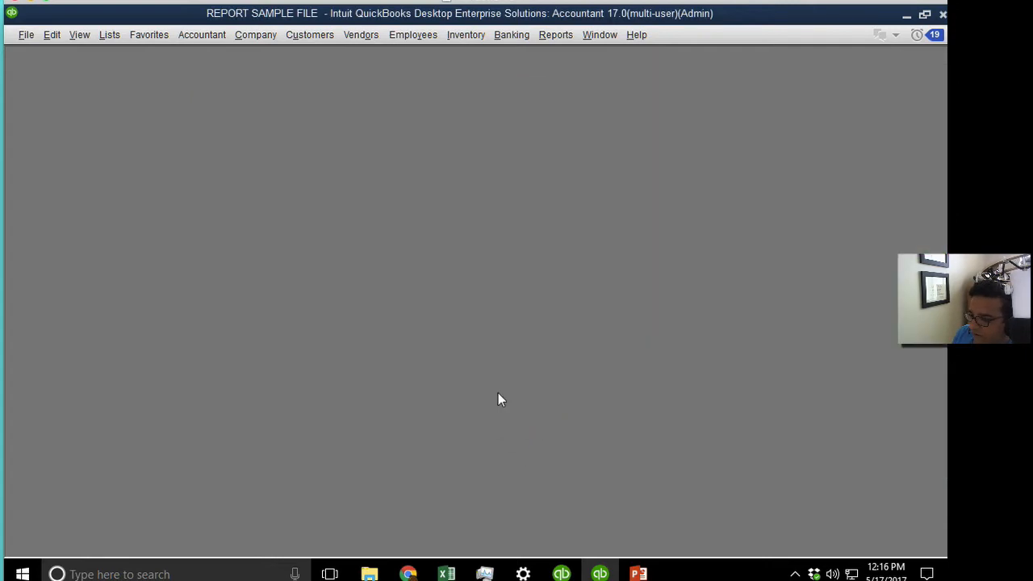
# Log off and reopen REPORT SAMPLE FILE logged in as the new user, dismissing the feature tour.
pyautogui.click(25, 36)
pyautogui.click(56, 169)
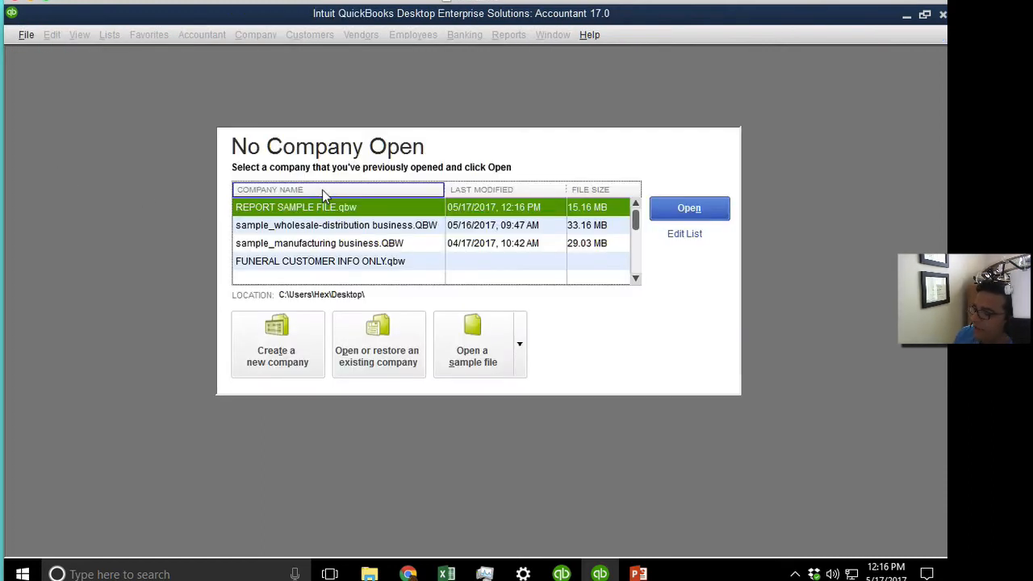
pyautogui.click(691, 210)
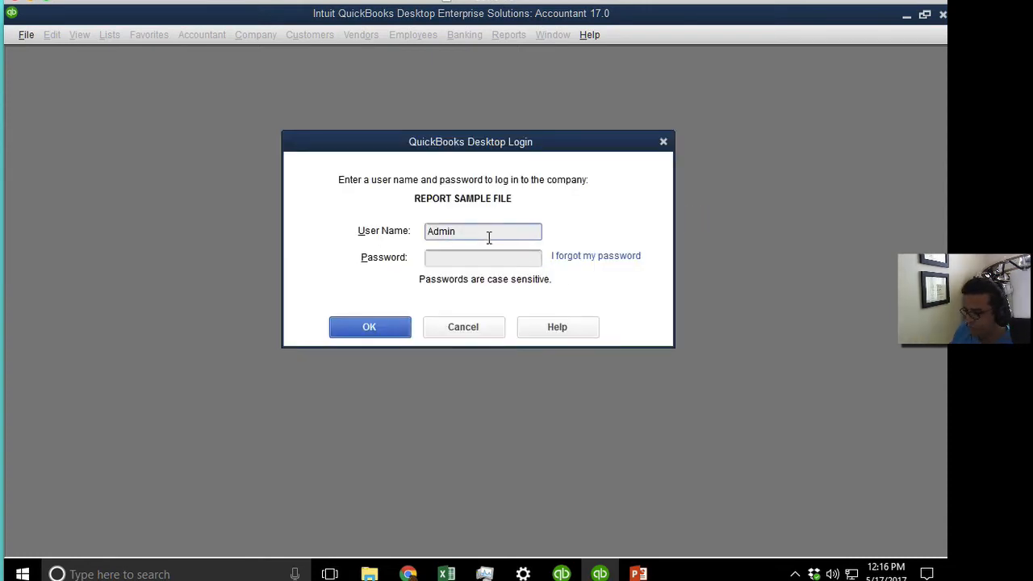
pyautogui.doubleClick(489, 234)
pyautogui.write('Hect')
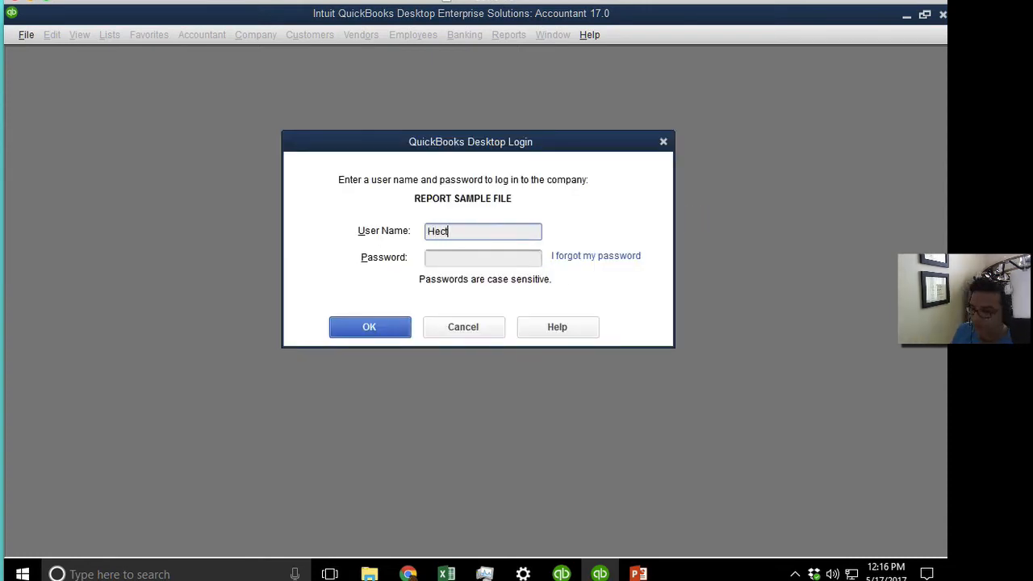
pyautogui.write('or1')
pyautogui.press('BackSpace')
pyautogui.press('Tab')
pyautogui.write('••••')
pyautogui.press('Return')
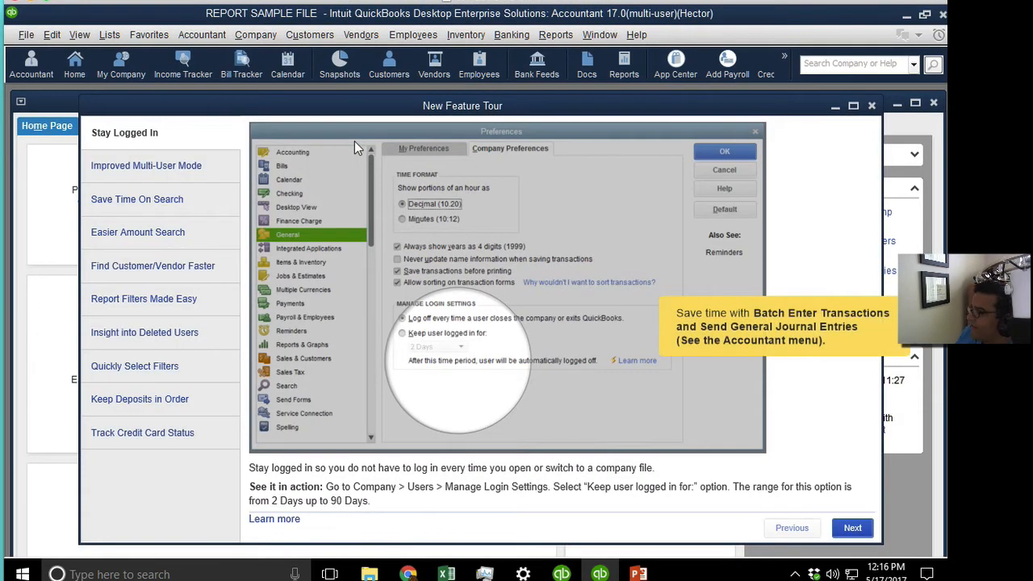
pyautogui.click(872, 106)
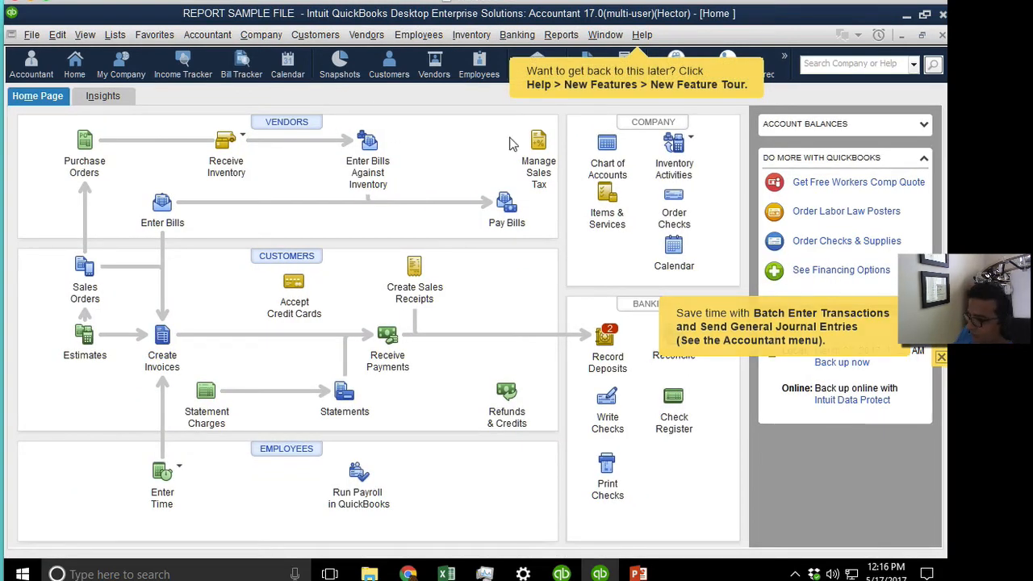
# Check the company preferences as the new user and close them unchanged.
pyautogui.click(310, 37)
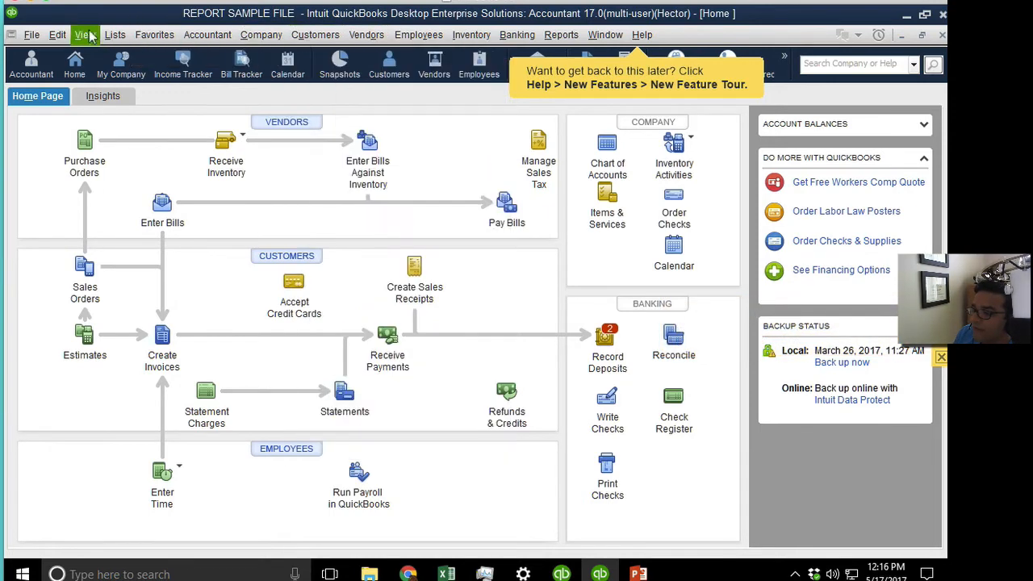
pyautogui.click(57, 34)
pyautogui.click(81, 253)
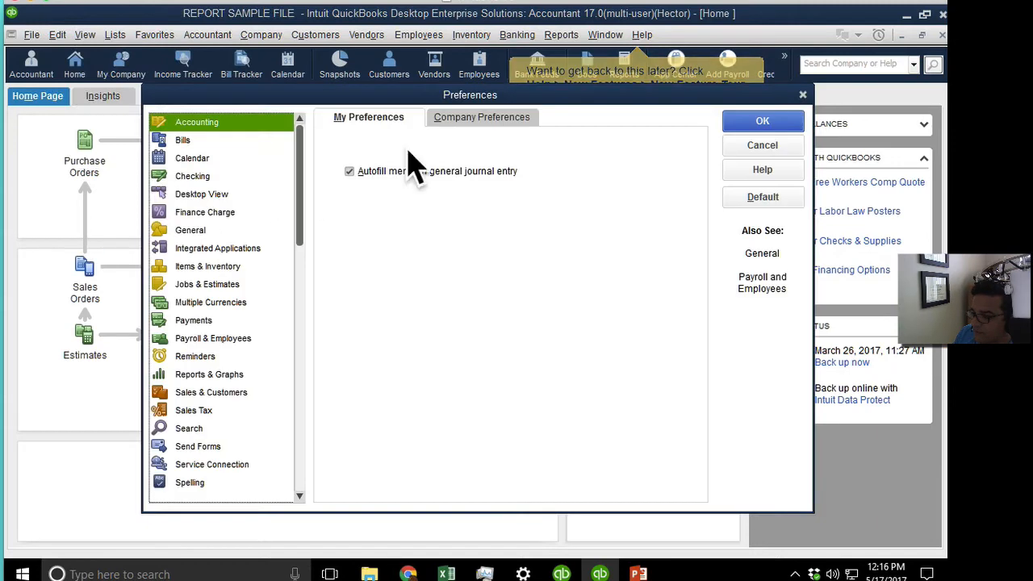
pyautogui.click(482, 117)
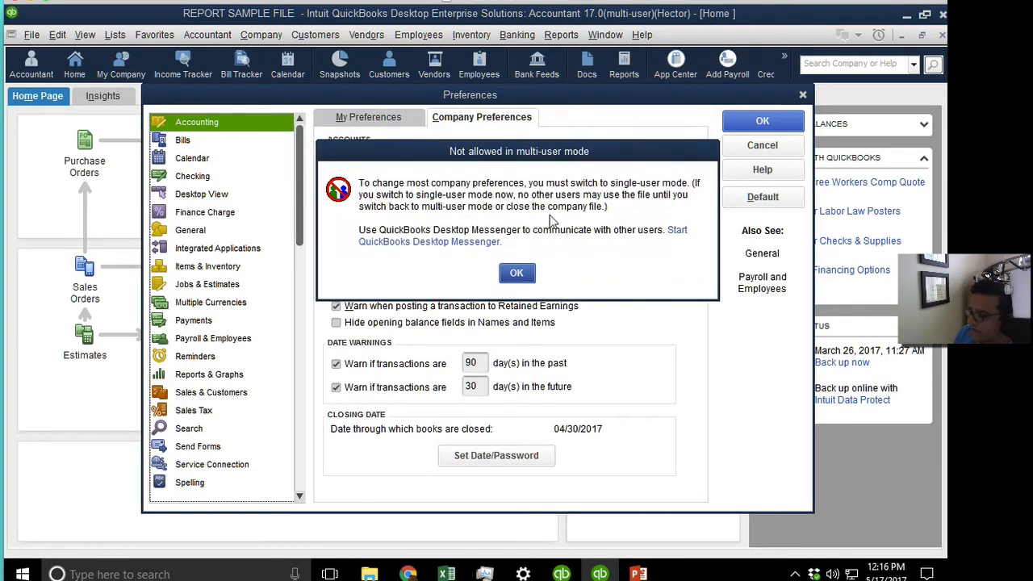
pyautogui.click(518, 272)
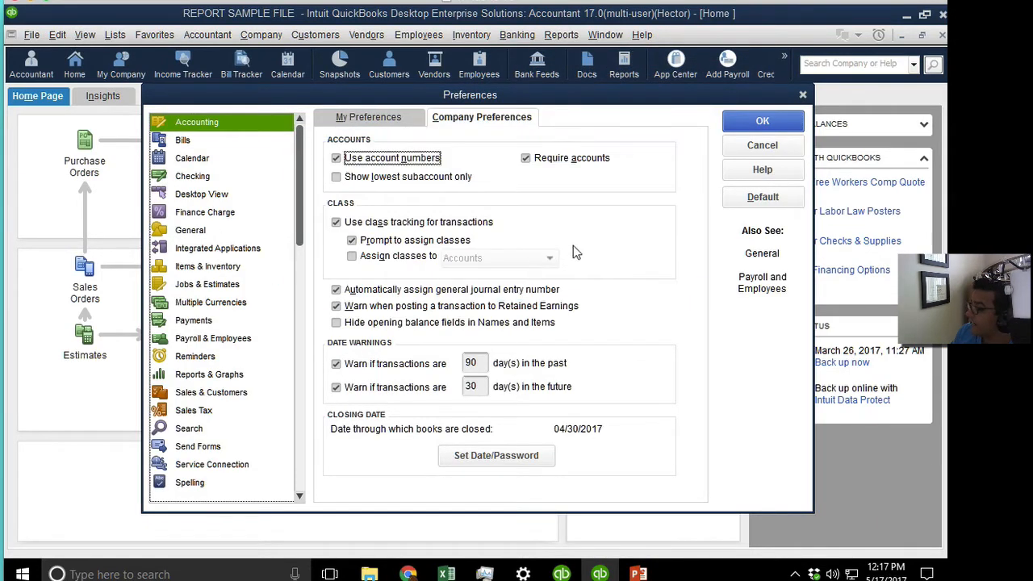
pyautogui.click(762, 145)
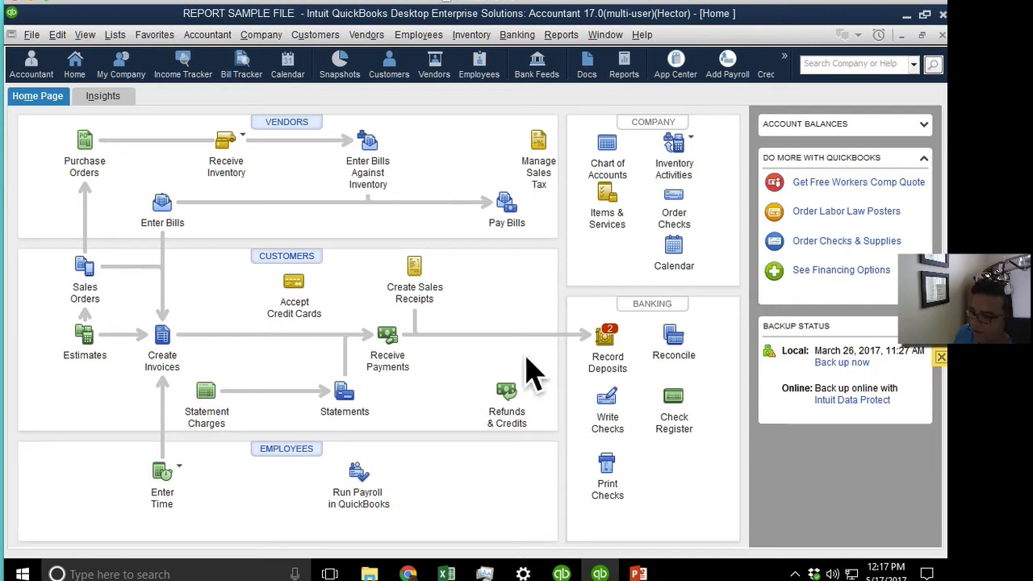
# Enter and save a 1,000.00 bill from FLORIDADOR charged to 68000 Taxes - Property.
pyautogui.click(162, 203)
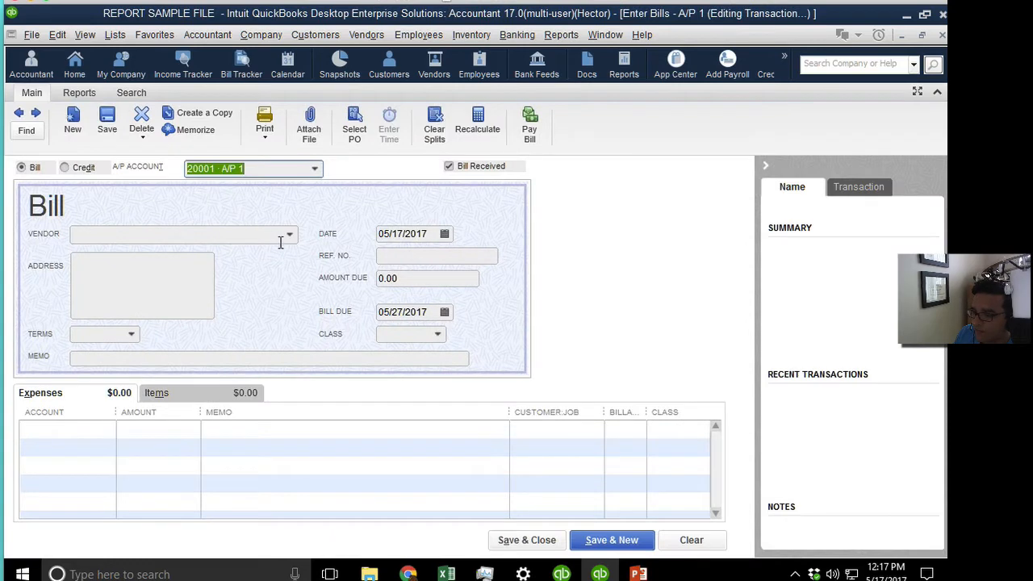
pyautogui.click(288, 235)
pyautogui.click(129, 292)
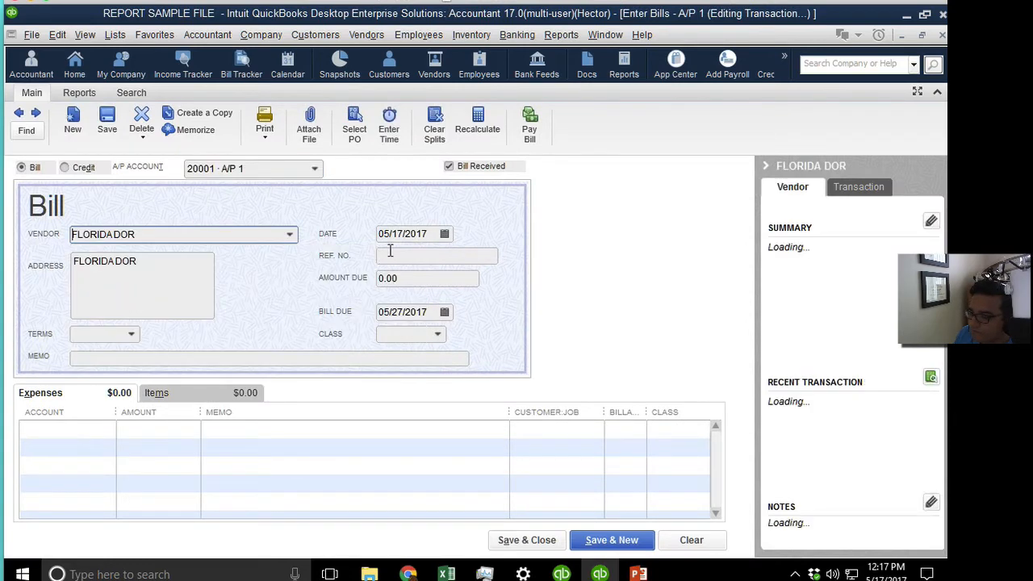
pyautogui.click(404, 280)
pyautogui.write('1,00')
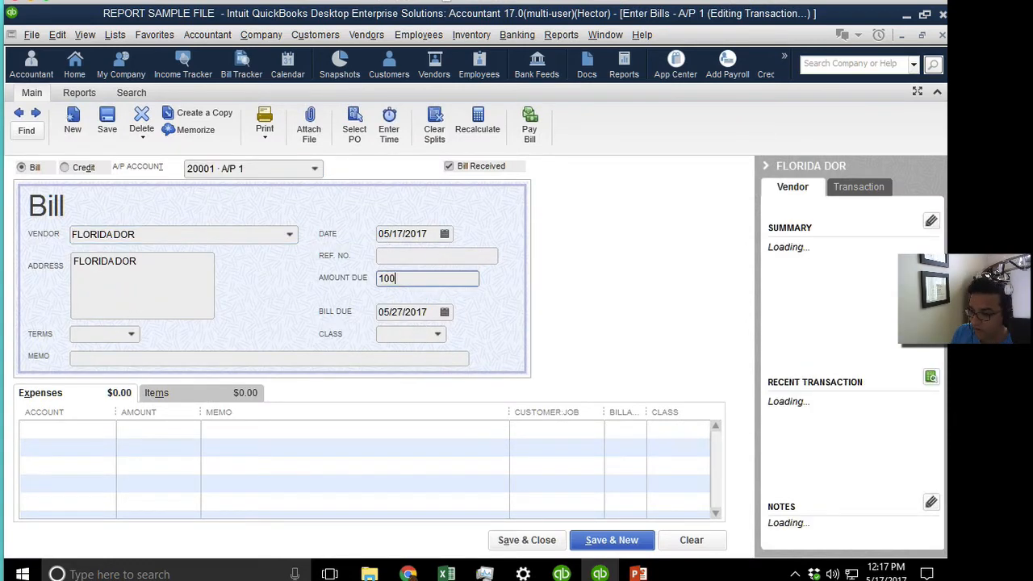
pyautogui.write('0')
pyautogui.press('Tab')
pyautogui.click(97, 427)
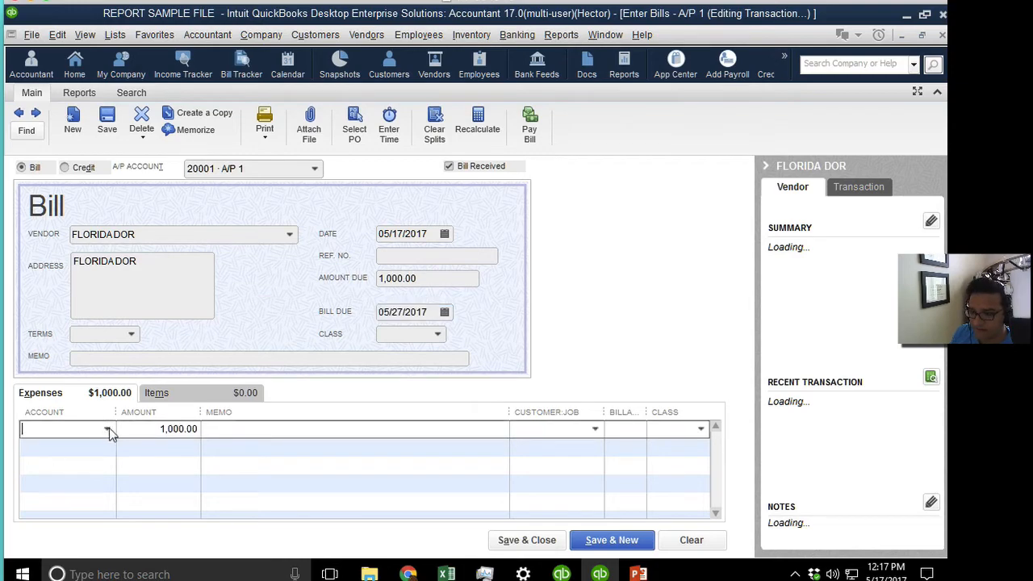
pyautogui.click(106, 429)
pyautogui.click(102, 369)
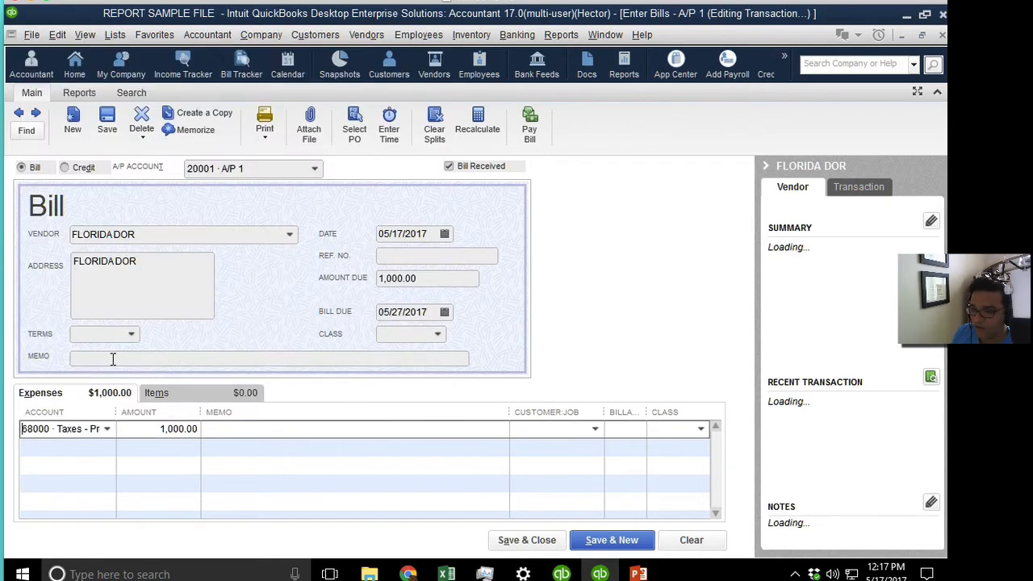
pyautogui.click(113, 117)
pyautogui.click(436, 219)
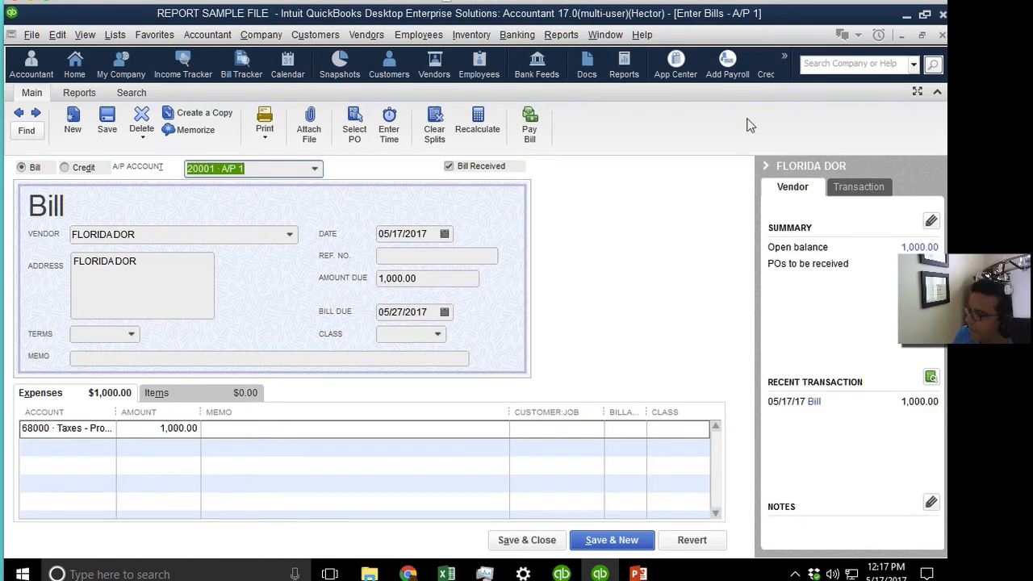
pyautogui.click(34, 37)
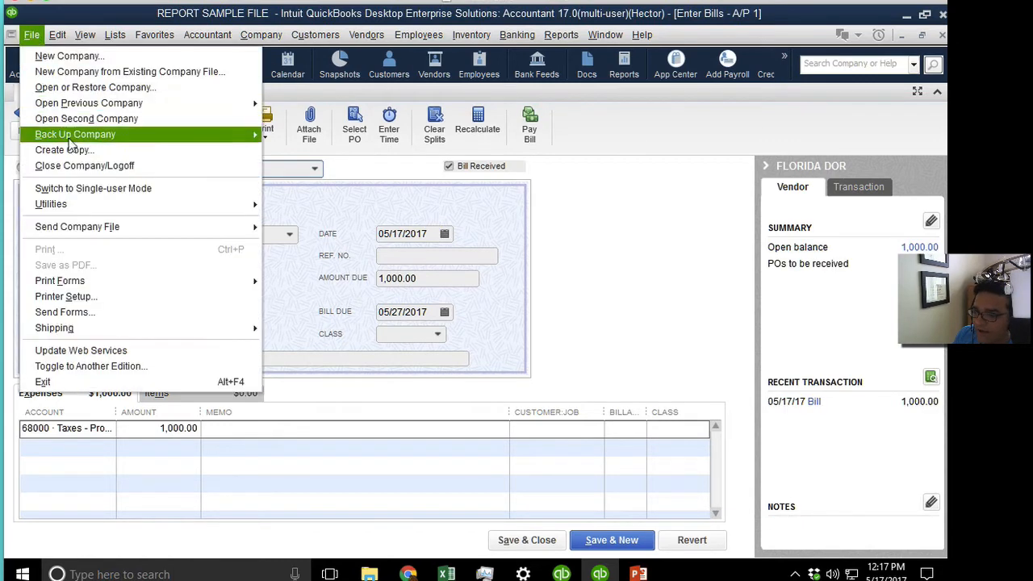
# Close the company without a backup and reopen REPORT SAMPLE FILE as Admin with Home maximized.
pyautogui.click(85, 168)
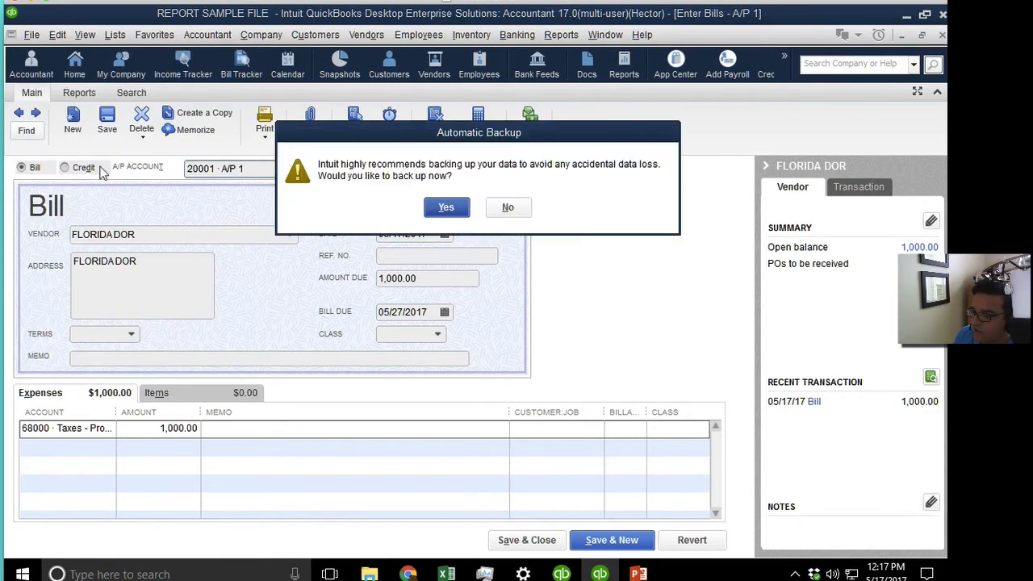
pyautogui.click(506, 208)
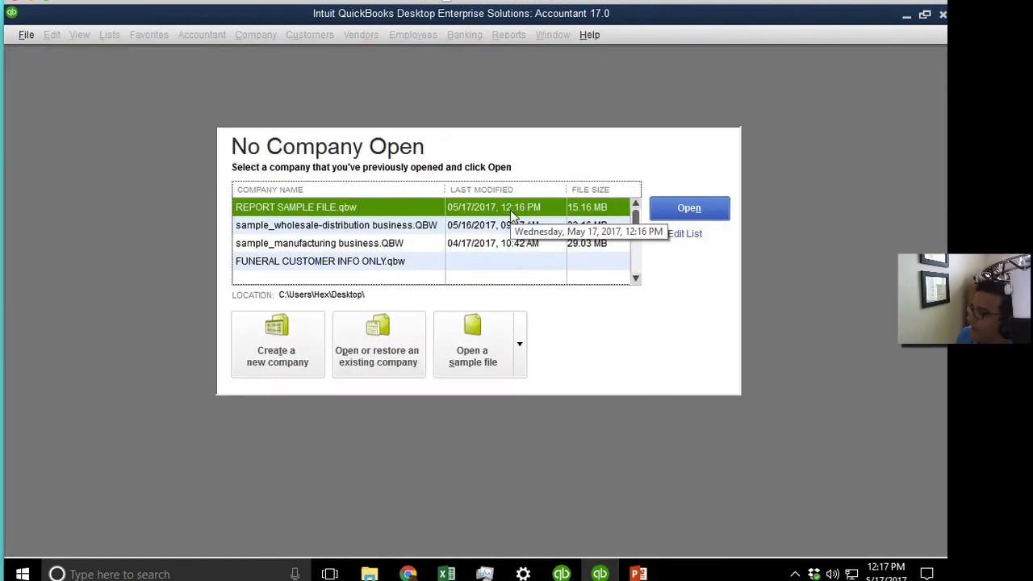
pyautogui.click(692, 212)
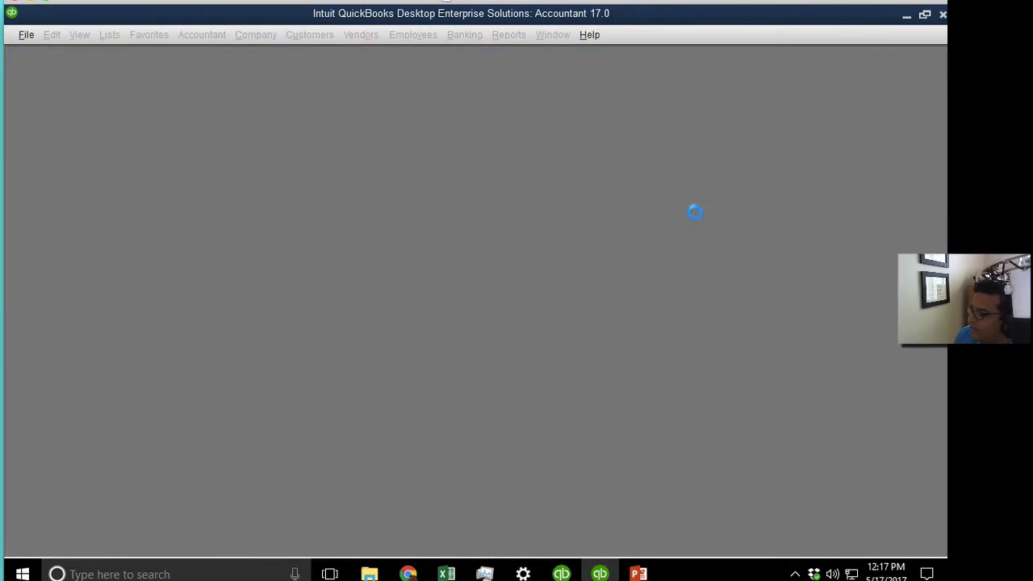
pyautogui.doubleClick(493, 233)
pyautogui.write('Admin')
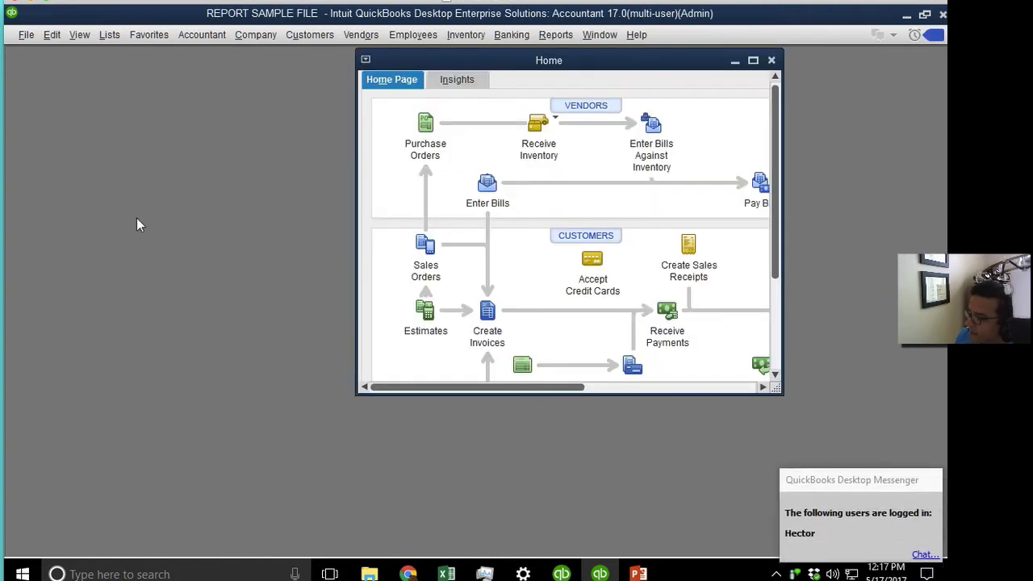
pyautogui.click(752, 60)
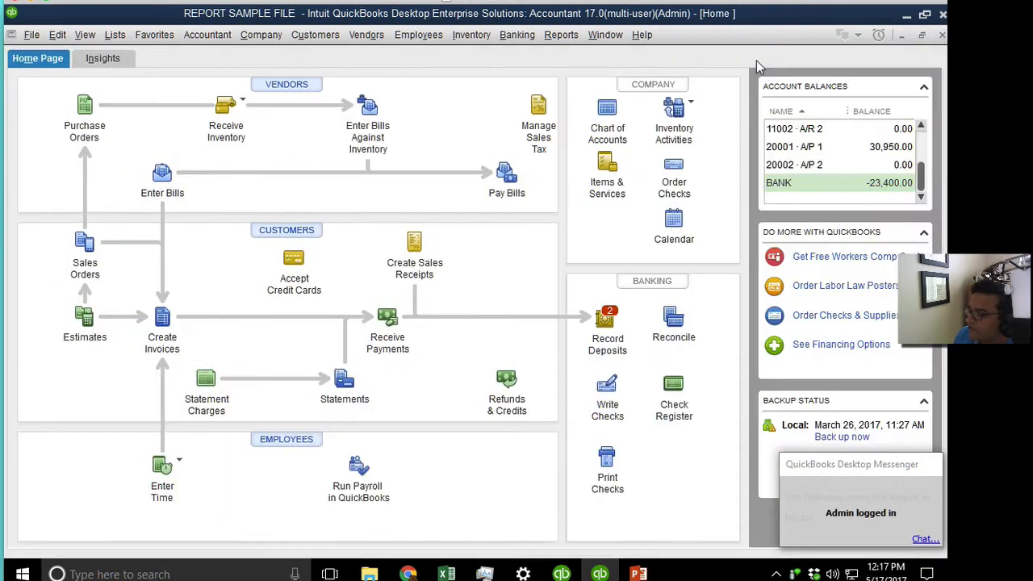
pyautogui.click(257, 36)
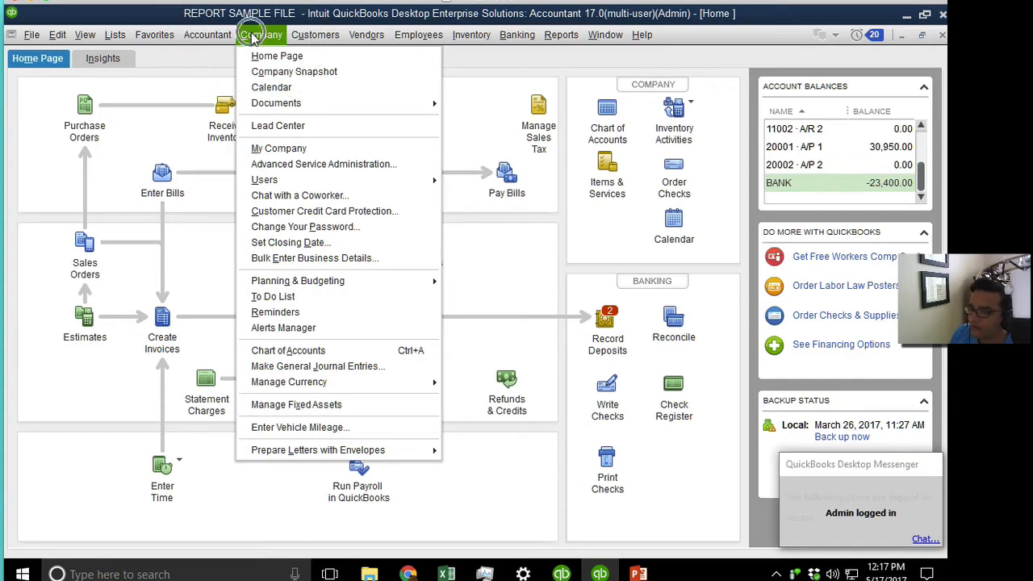
# Try to edit the logged-in user's role in Users and Roles, which is blocked.
pyautogui.moveTo(379, 182)
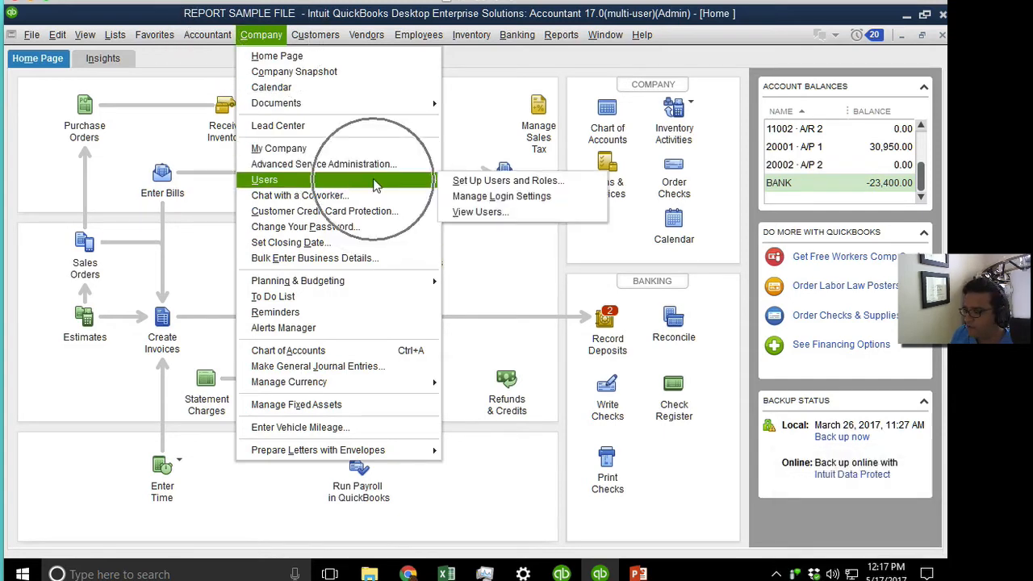
pyautogui.click(556, 181)
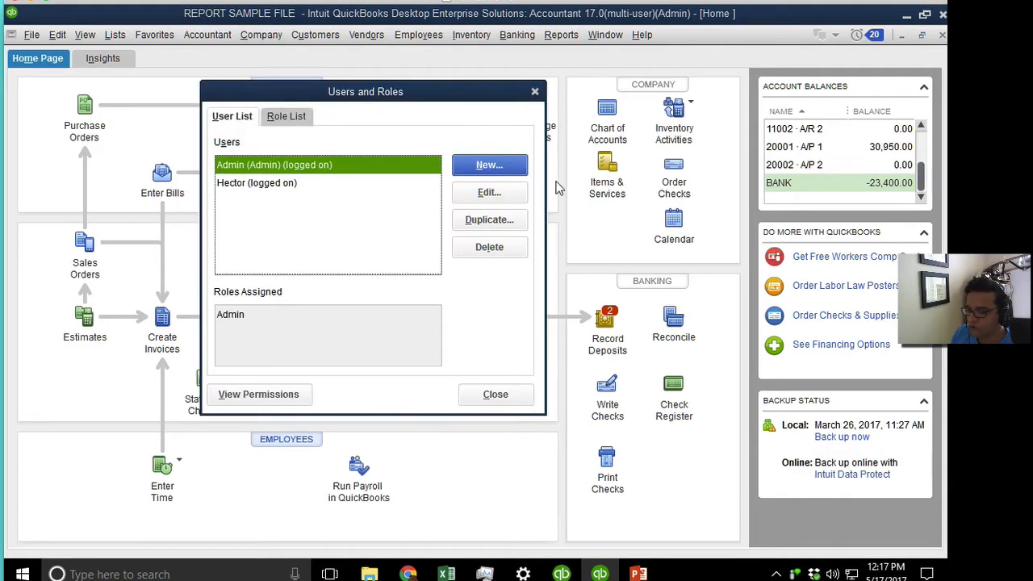
pyautogui.click(289, 186)
pyautogui.click(255, 317)
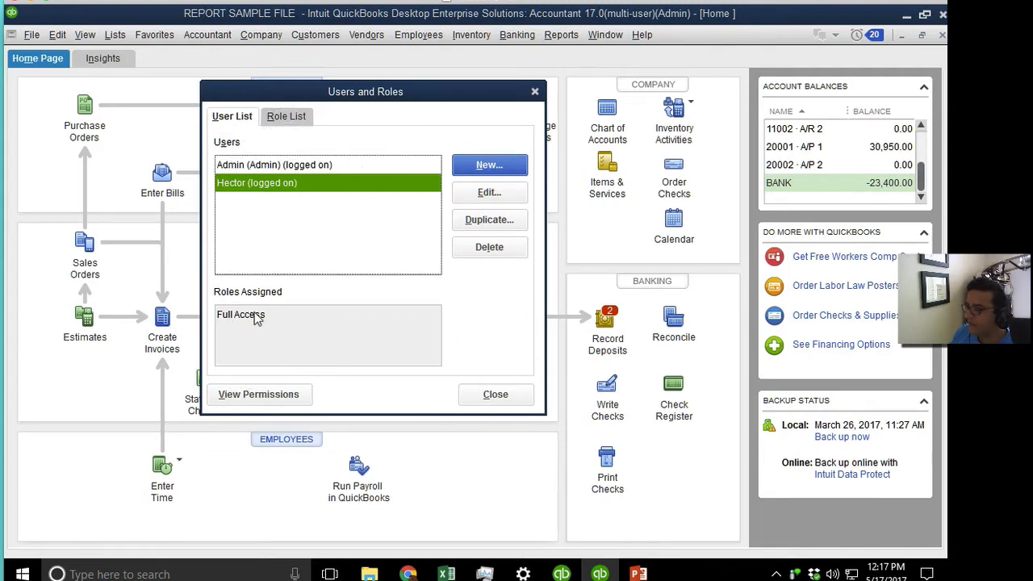
pyautogui.click(481, 194)
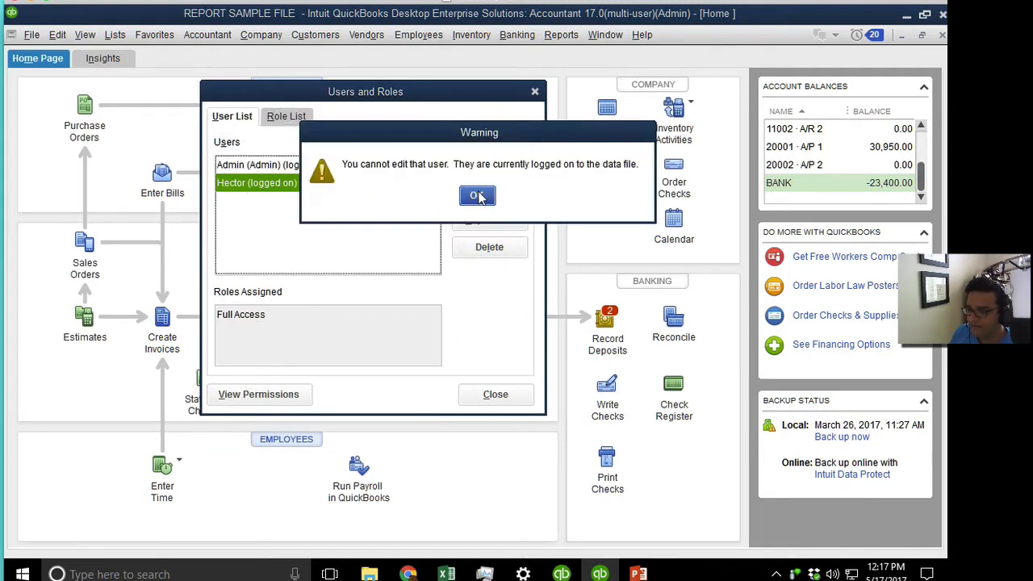
pyautogui.click(476, 197)
pyautogui.click(476, 201)
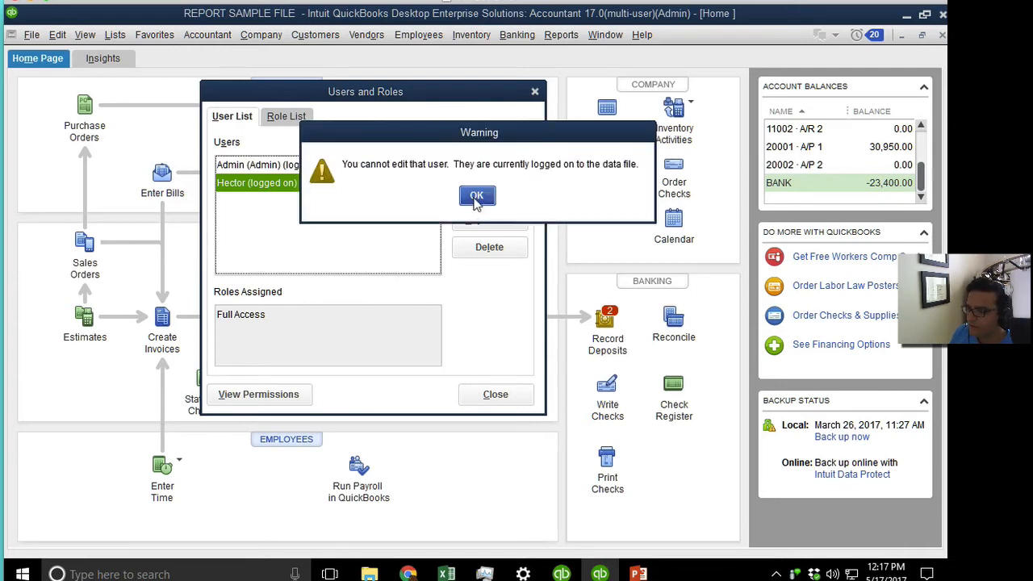
pyautogui.click(476, 197)
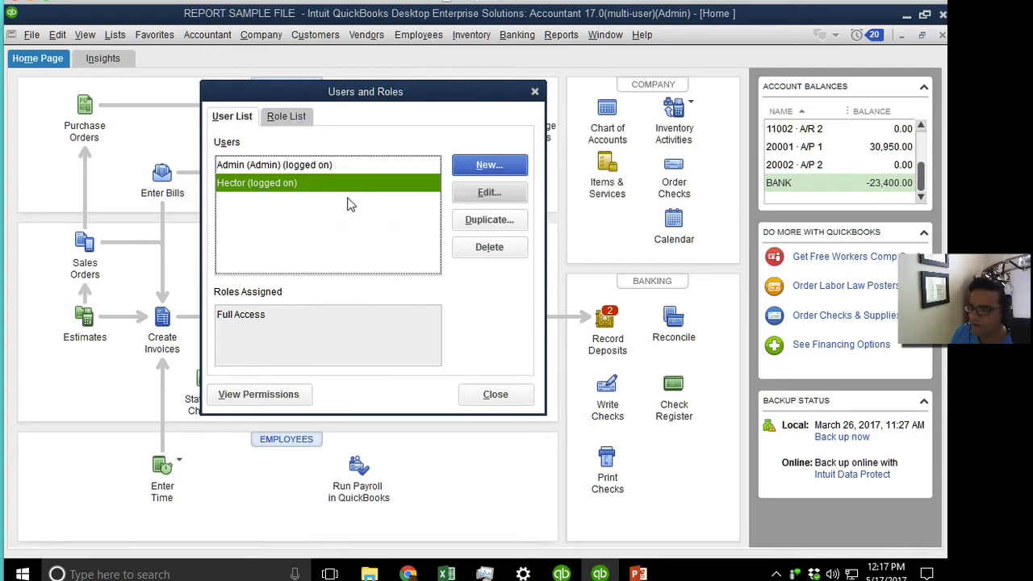
pyautogui.click(534, 91)
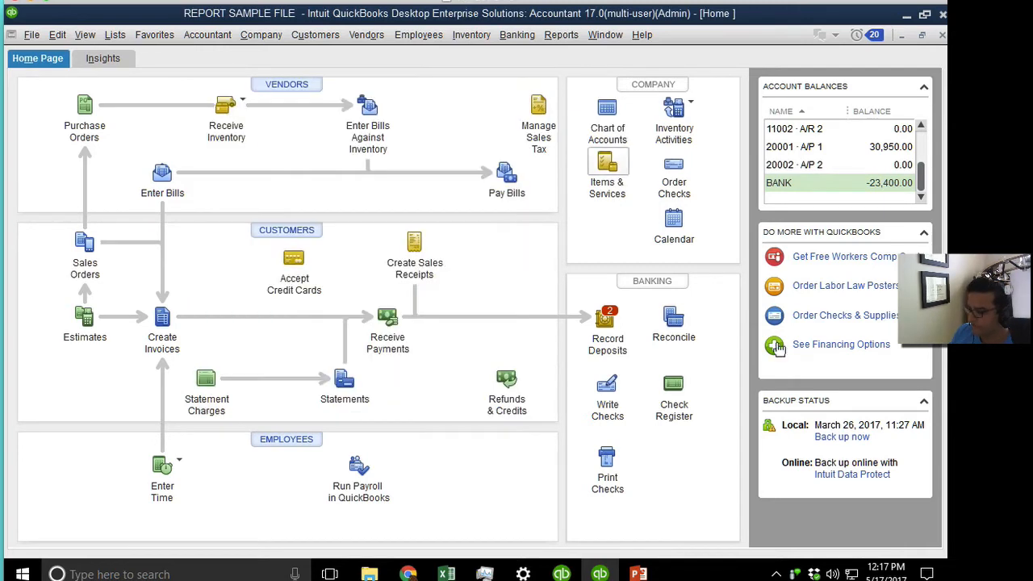
# Use the messenger to close the company file for the other logged-in user.
pyautogui.click(795, 573)
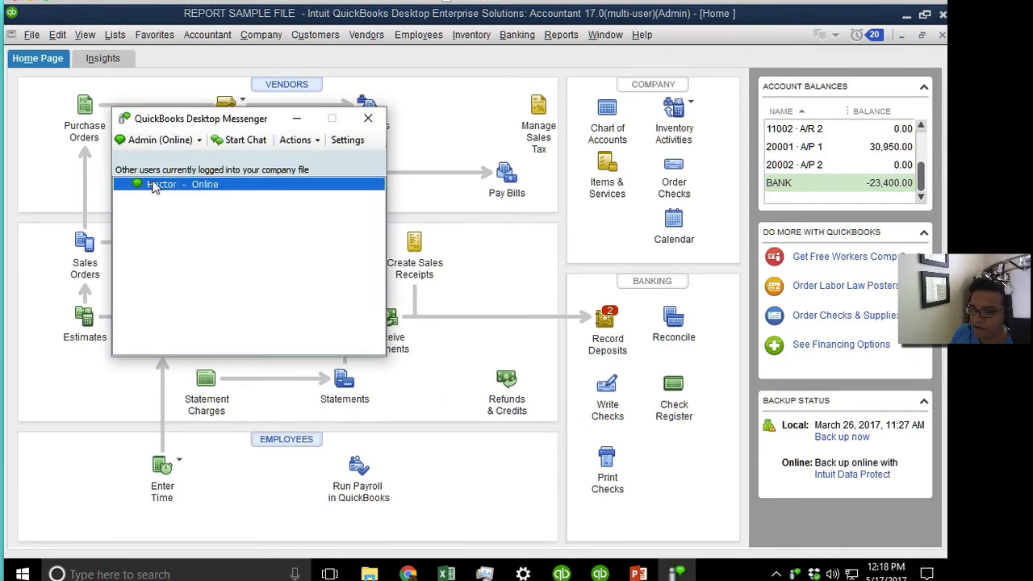
pyautogui.click(201, 142)
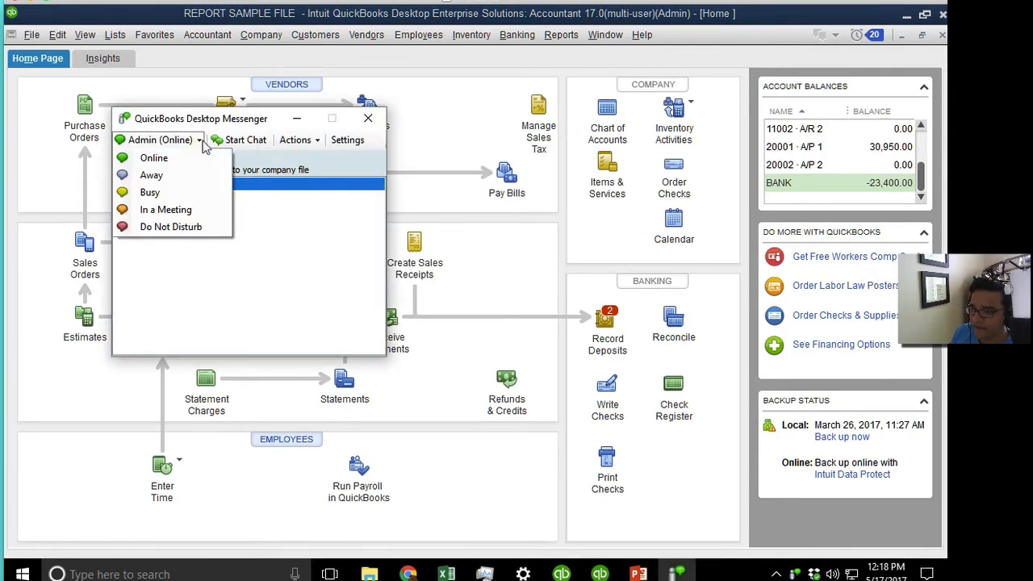
pyautogui.click(296, 139)
pyautogui.click(323, 174)
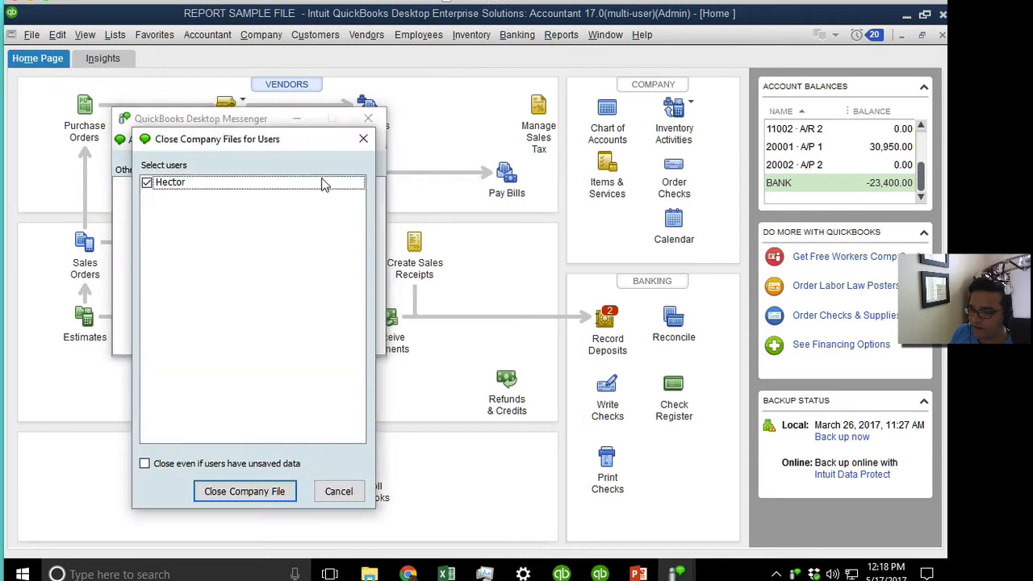
pyautogui.click(271, 490)
pyautogui.click(538, 361)
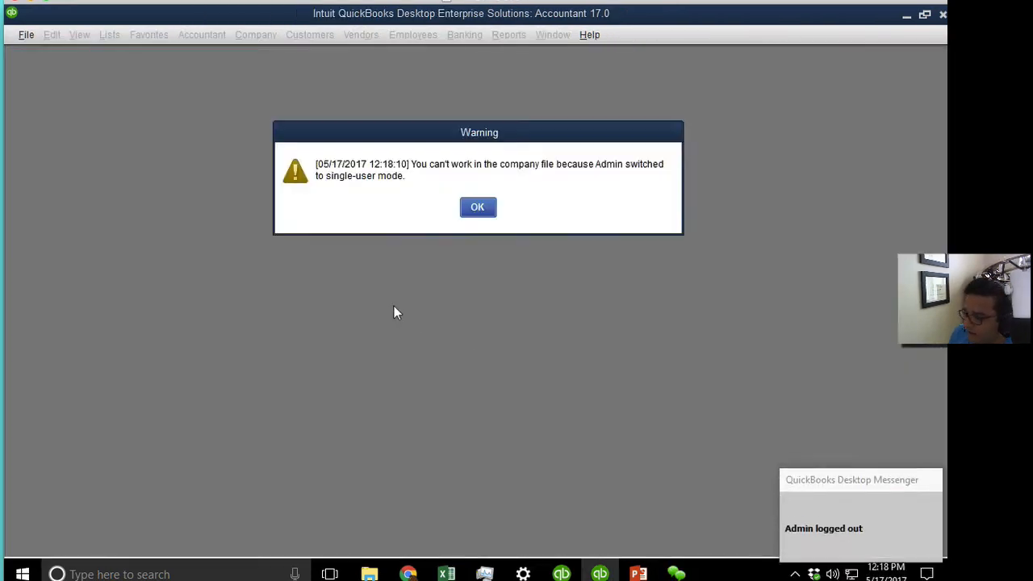
pyautogui.click(477, 206)
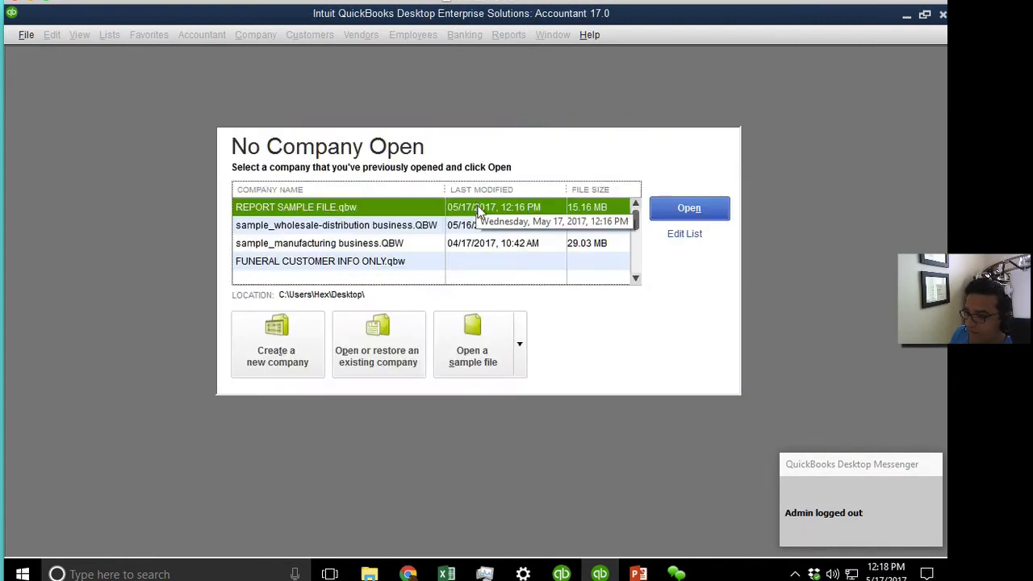
# Reopen REPORT SAMPLE FILE and remove Full Access from the new user, saving with no roles.
pyautogui.doubleClick(367, 208)
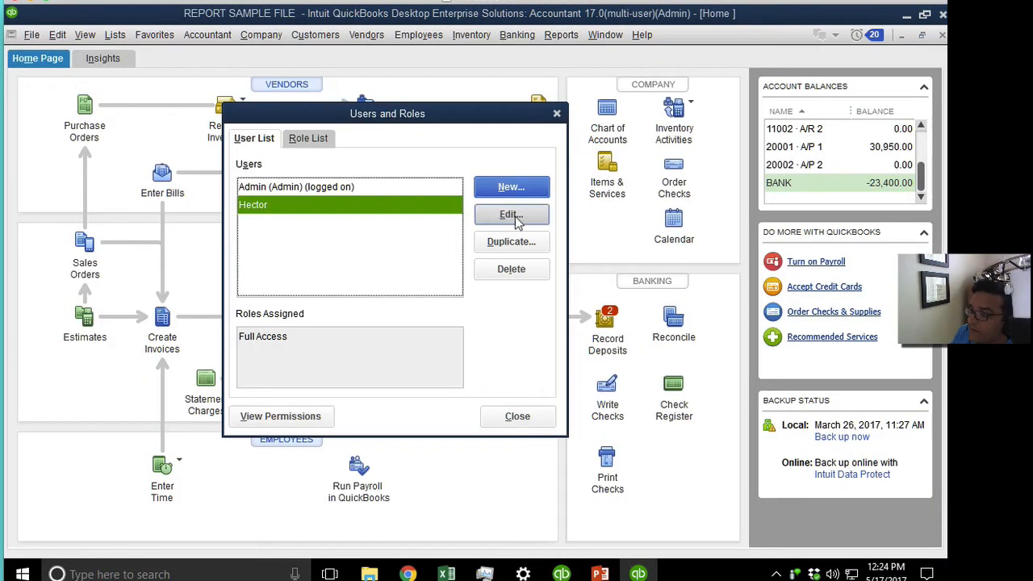
pyautogui.click(511, 215)
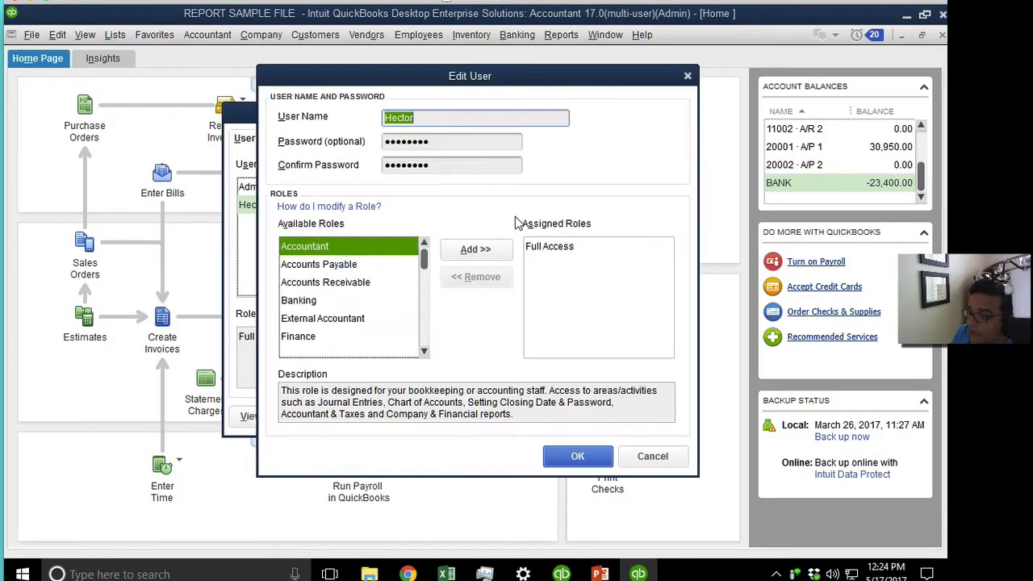
pyautogui.click(572, 255)
pyautogui.click(480, 277)
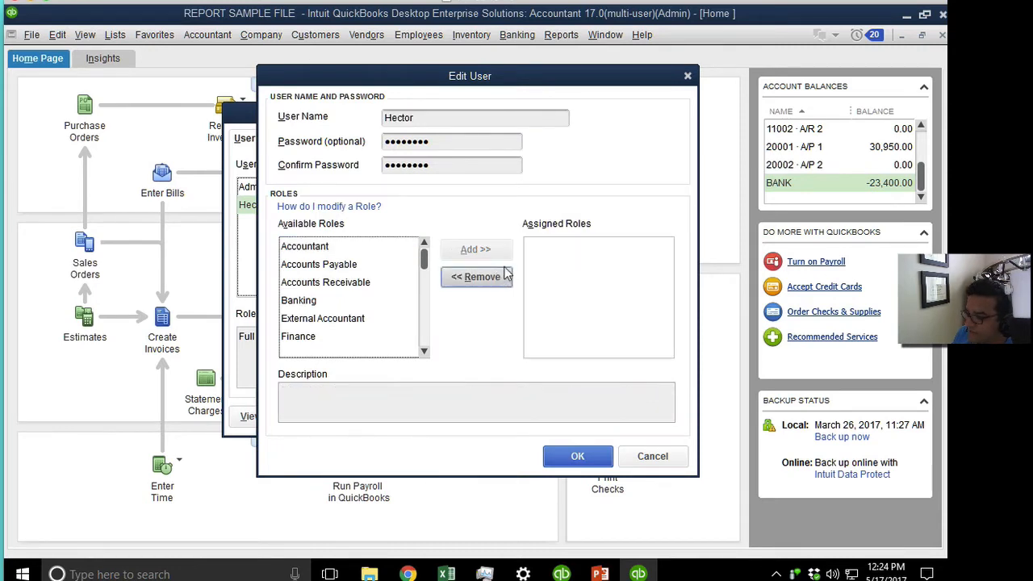
pyautogui.click(582, 457)
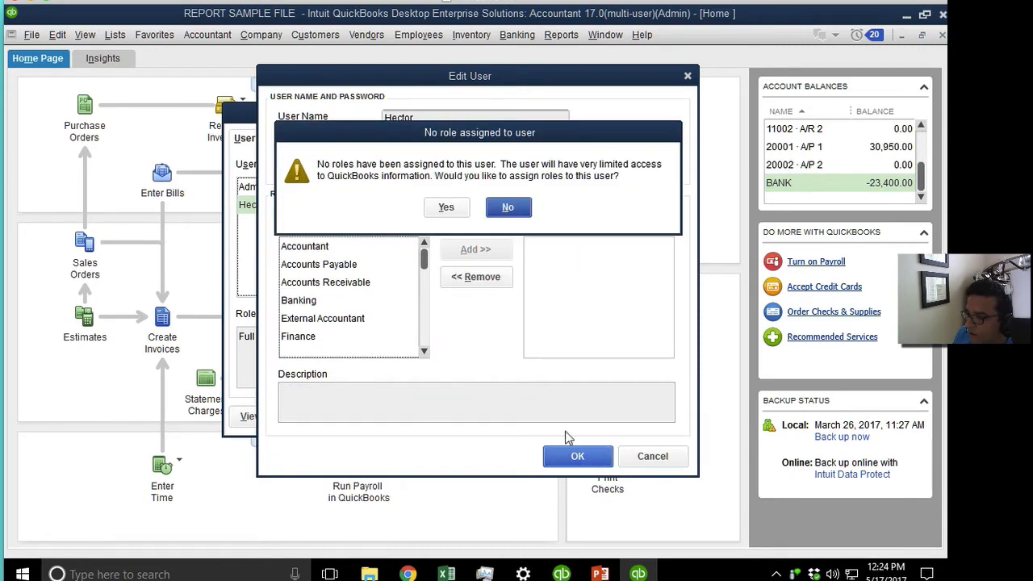
pyautogui.click(446, 209)
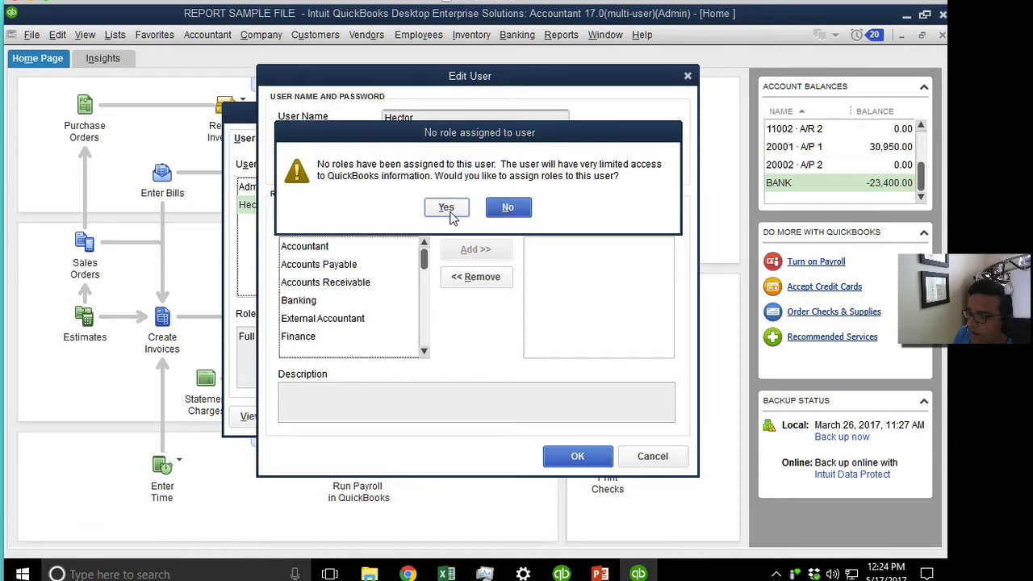
pyautogui.click(589, 452)
pyautogui.click(509, 208)
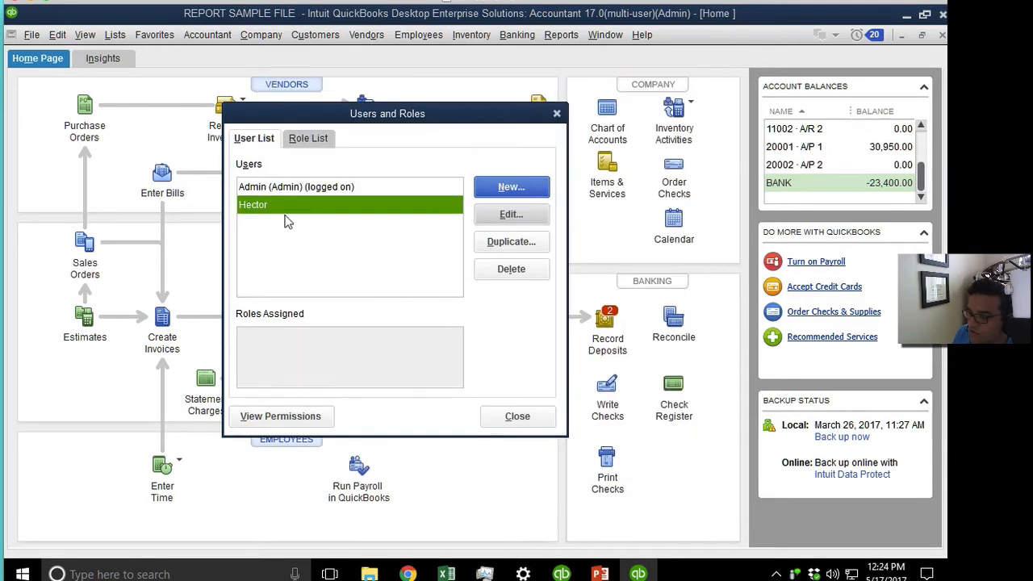
pyautogui.click(267, 340)
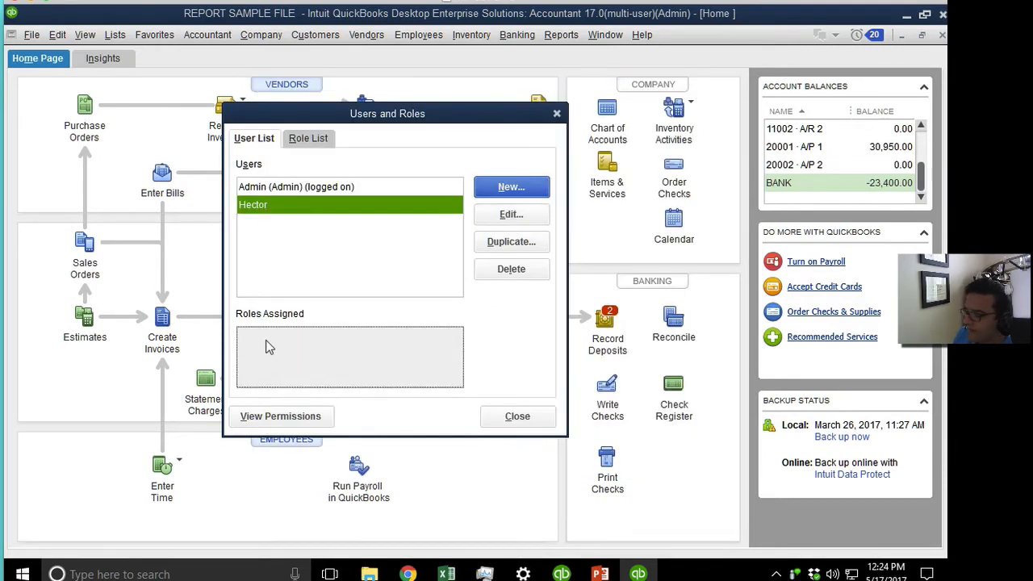
pyautogui.click(307, 139)
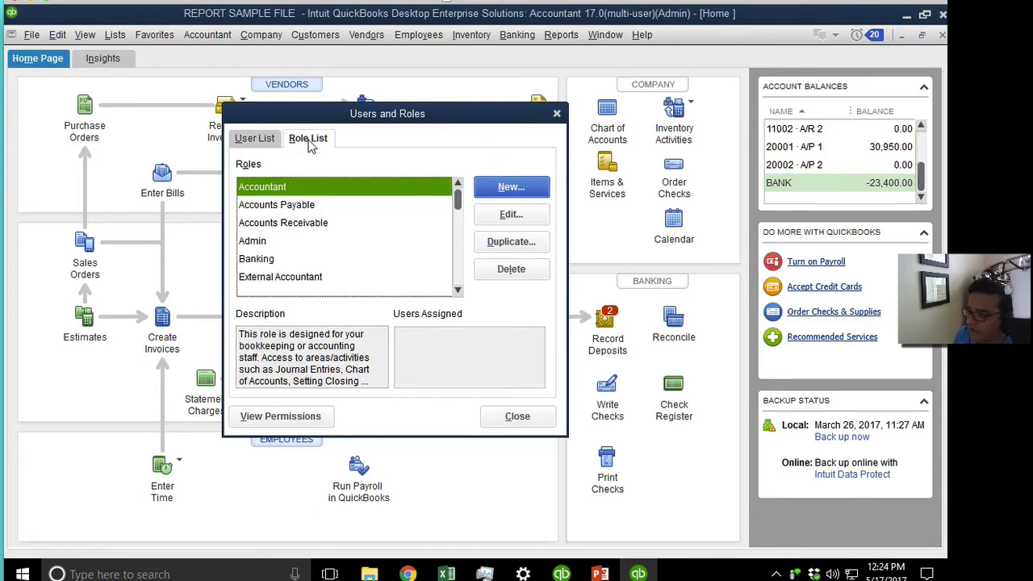
# Duplicate Full Access as a role named 'Hector's Access', save it, and open it in Edit Role.
pyautogui.click(264, 241)
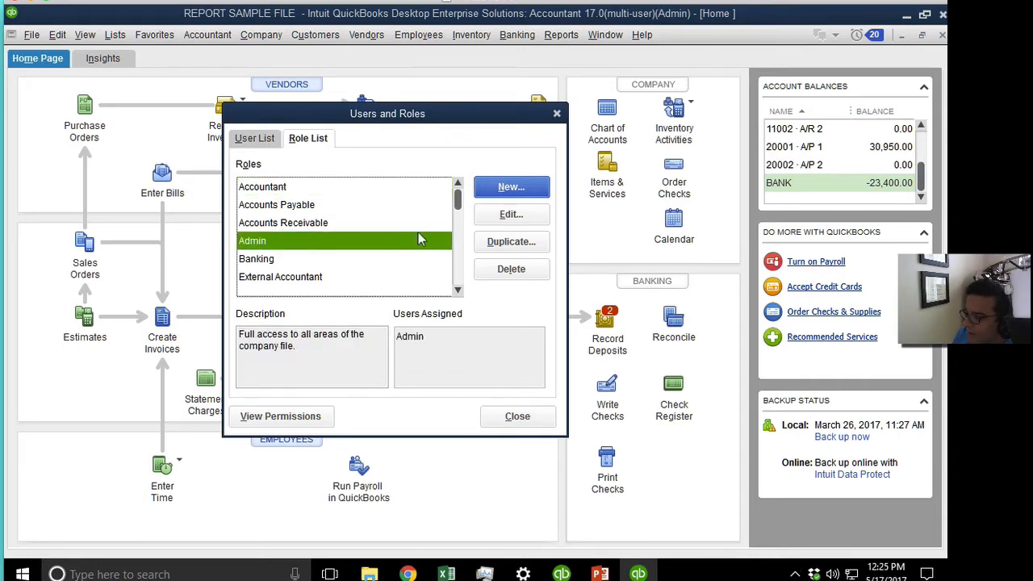
pyautogui.moveTo(457, 200); pyautogui.dragTo(272, 237)
pyautogui.click(267, 223)
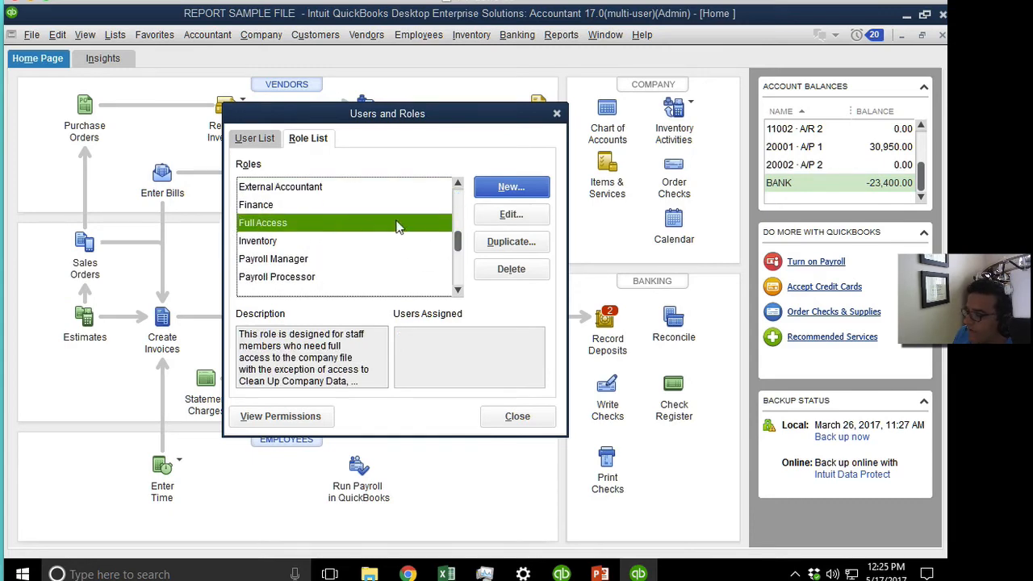
pyautogui.click(521, 241)
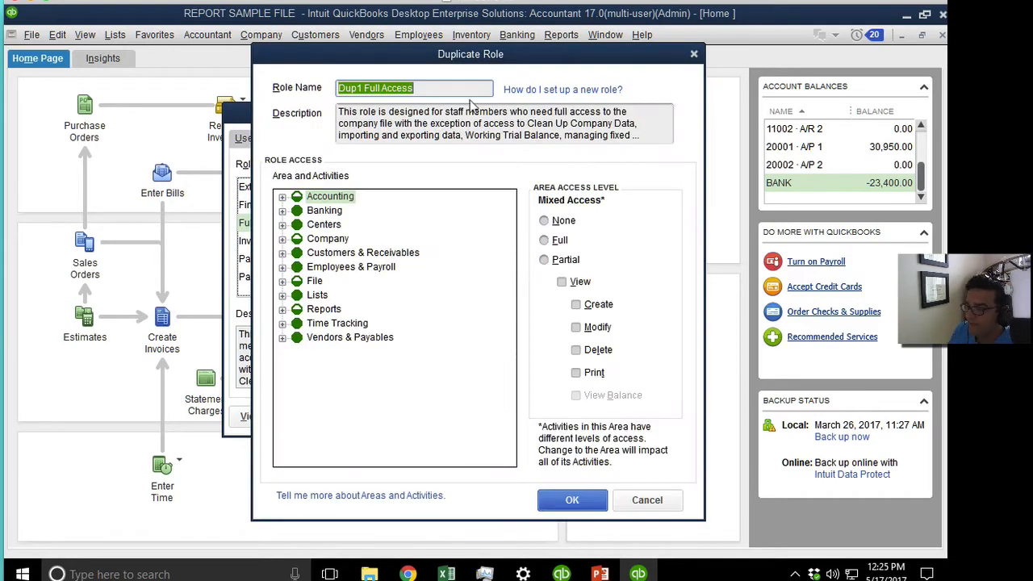
pyautogui.write('H')
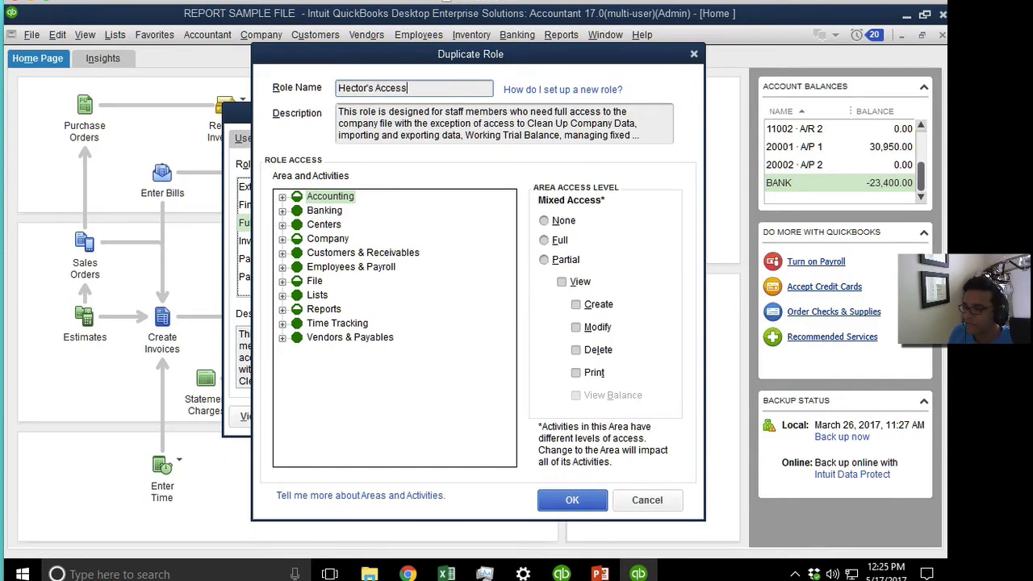
pyautogui.write("ector's Access")
pyautogui.click(572, 501)
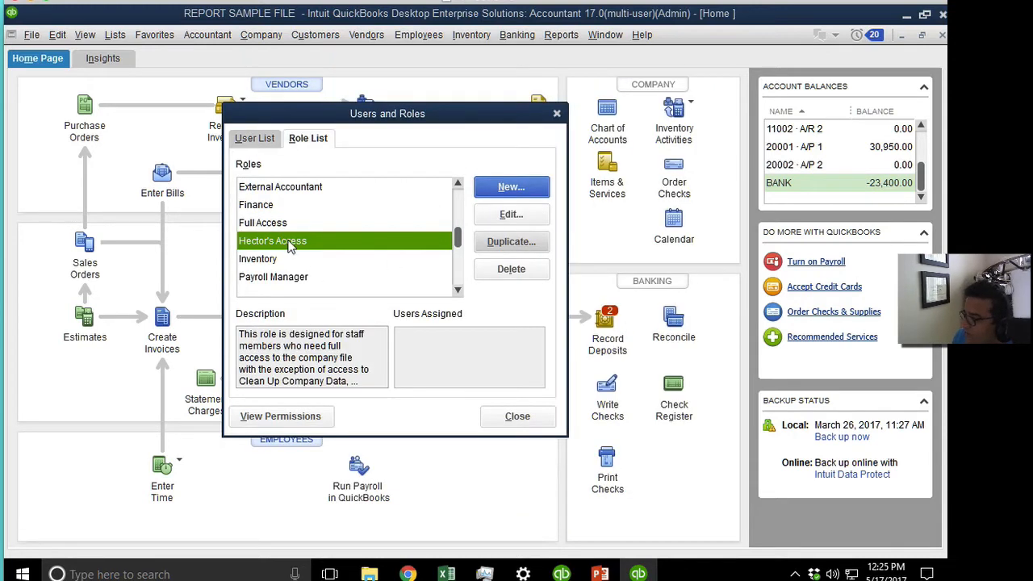
pyautogui.click(508, 214)
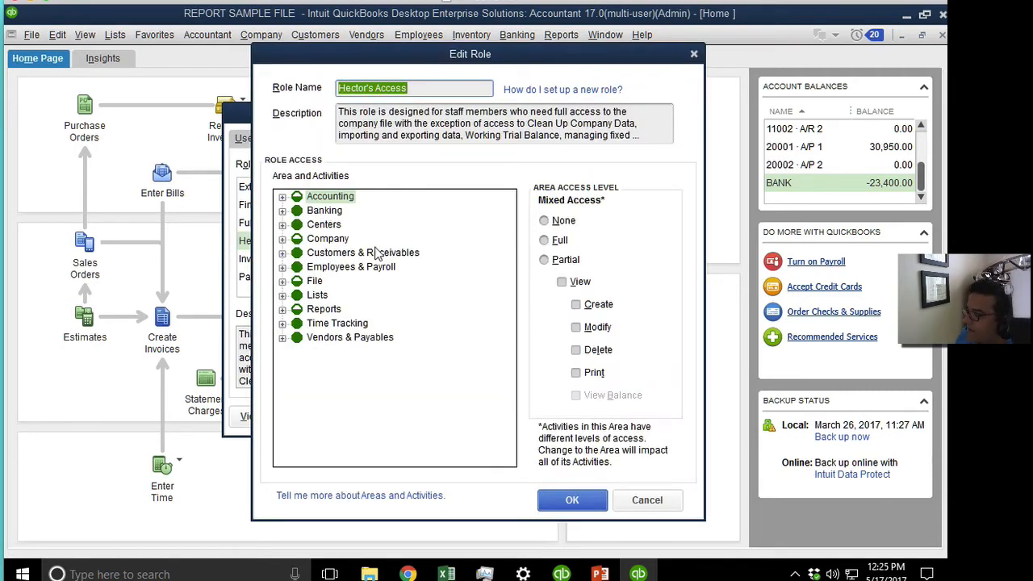
# Clear the role's description and give Accounting Tools full access.
pyautogui.moveTo(352, 60); pyautogui.dragTo(520, 52)
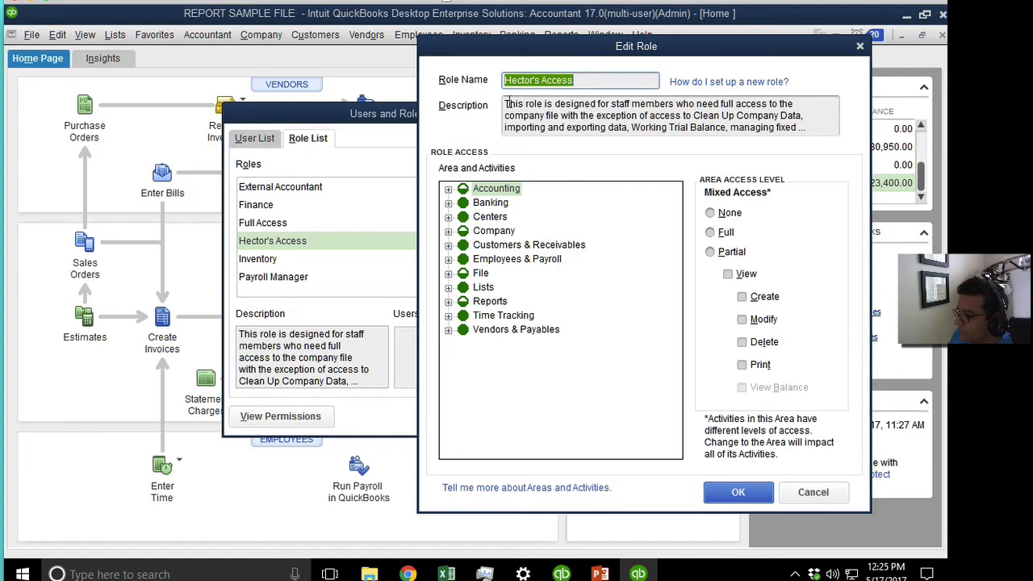
pyautogui.moveTo(506, 107); pyautogui.dragTo(889, 167)
pyautogui.press('BackSpace')
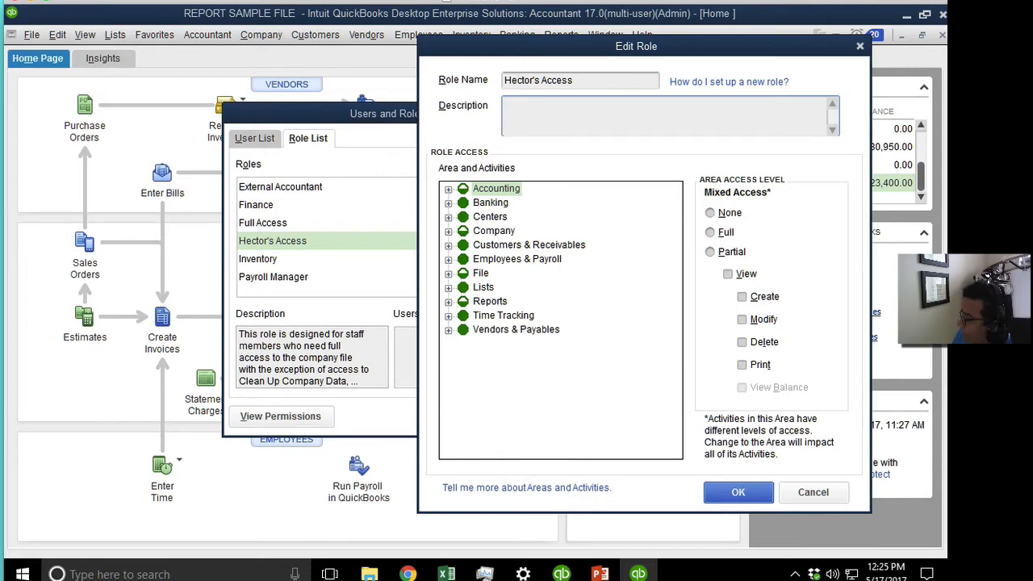
pyautogui.click(449, 189)
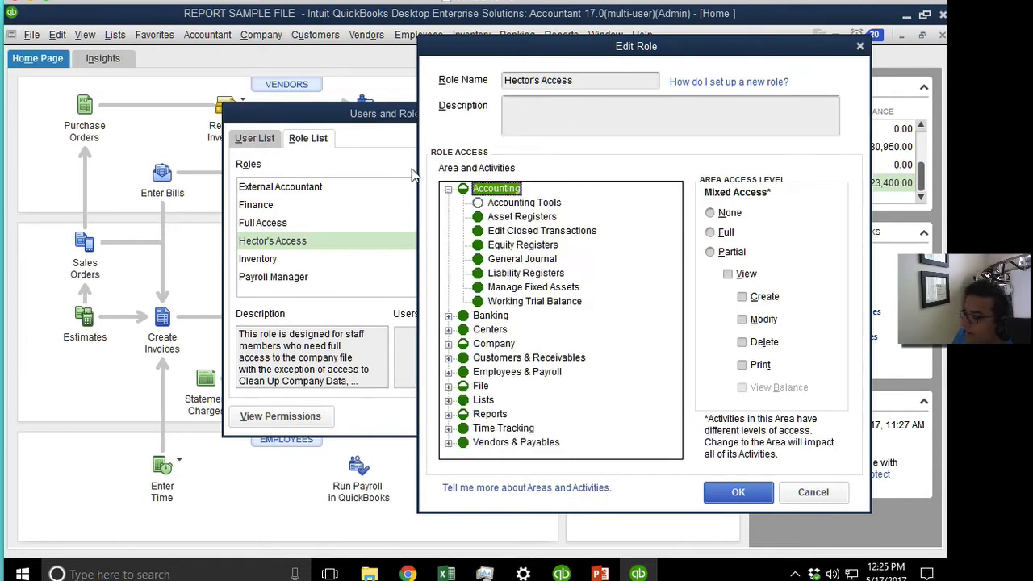
pyautogui.click(449, 189)
pyautogui.click(449, 203)
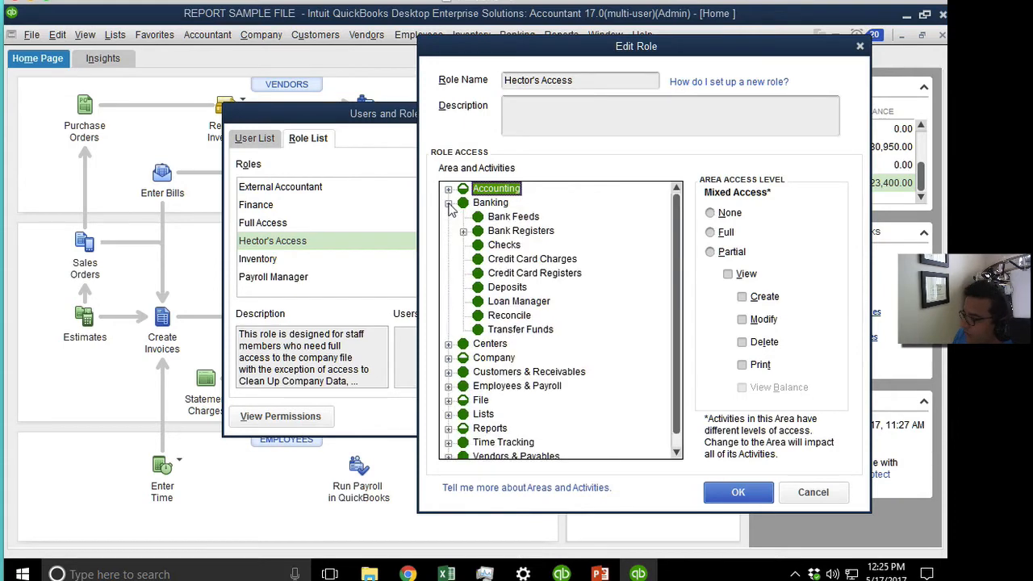
pyautogui.click(448, 204)
pyautogui.click(449, 189)
pyautogui.click(477, 202)
pyautogui.click(709, 232)
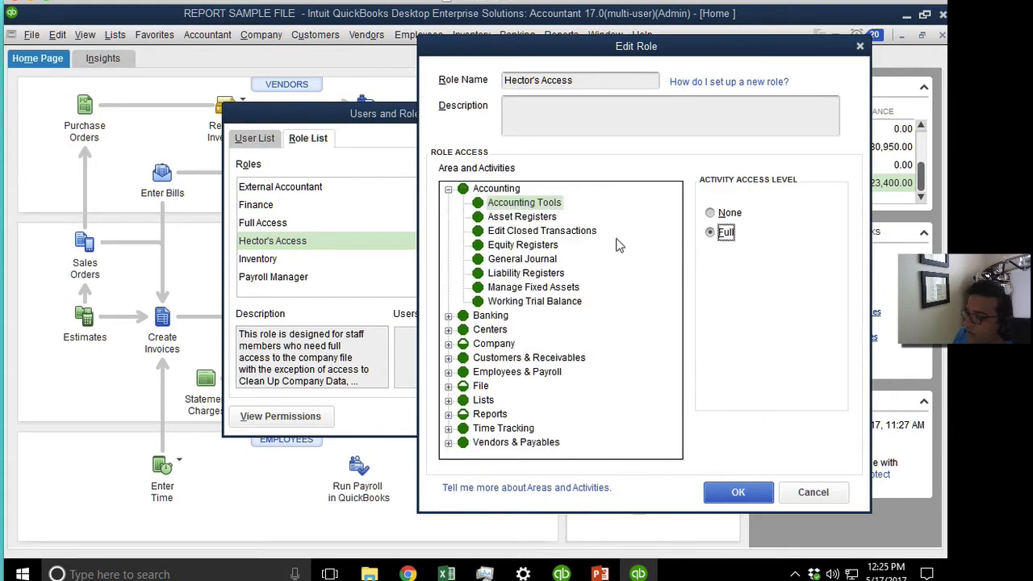
pyautogui.click(448, 189)
# Give Bill Tracker, Income Tracker, Insights On Homepage and Set Closing Date & Password full access.
pyautogui.click(448, 232)
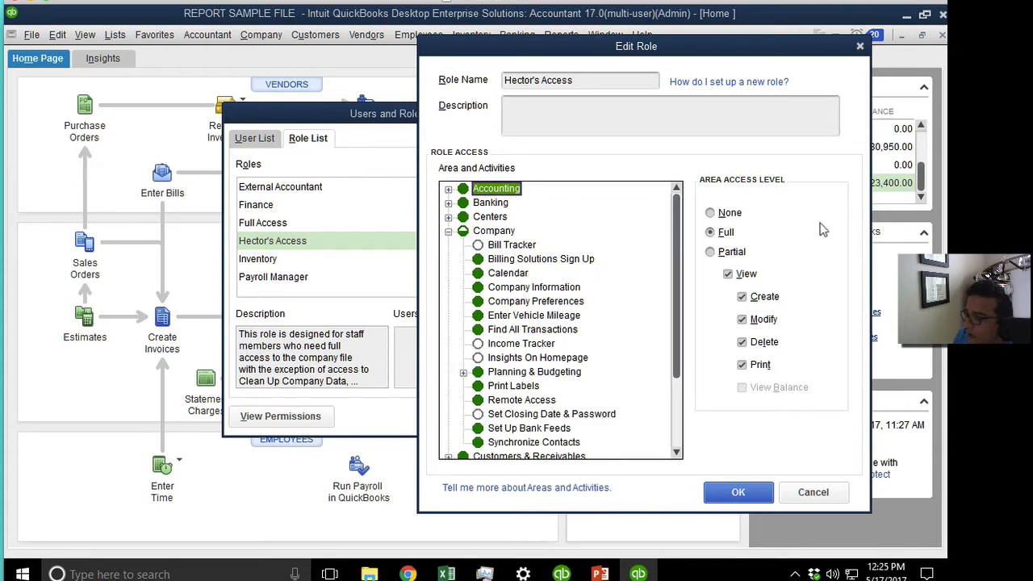
pyautogui.click(489, 246)
pyautogui.click(710, 232)
pyautogui.click(525, 345)
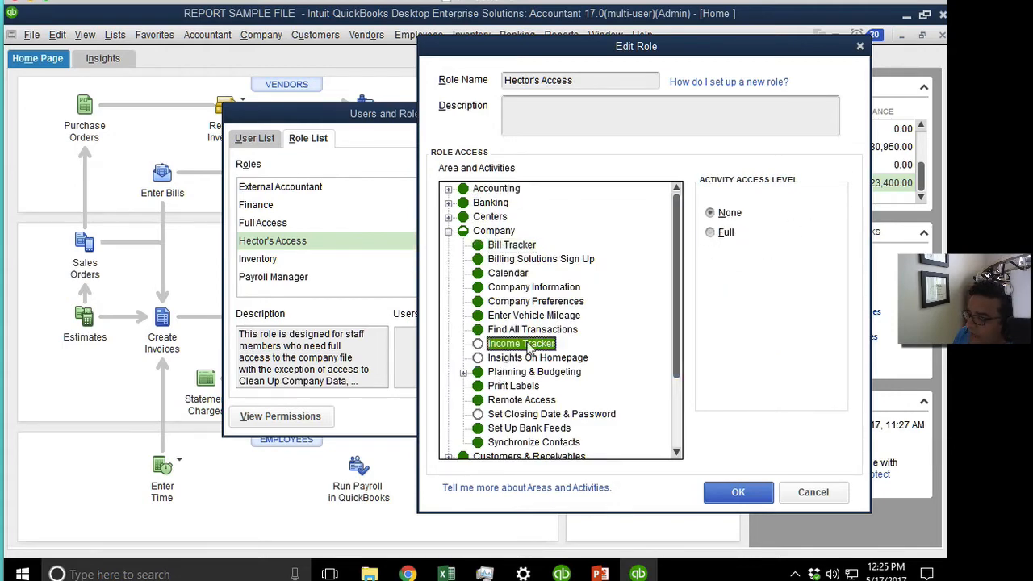
pyautogui.click(710, 232)
pyautogui.click(558, 358)
pyautogui.click(720, 233)
pyautogui.click(525, 415)
pyautogui.click(727, 234)
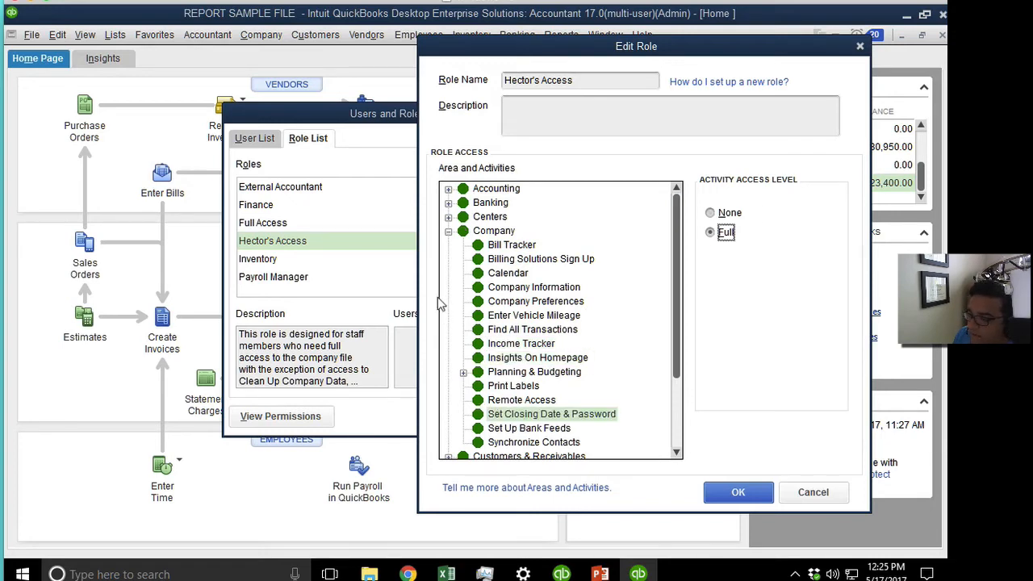
pyautogui.click(448, 232)
# Give Hector's Access full access to the File and Reports areas.
pyautogui.click(481, 276)
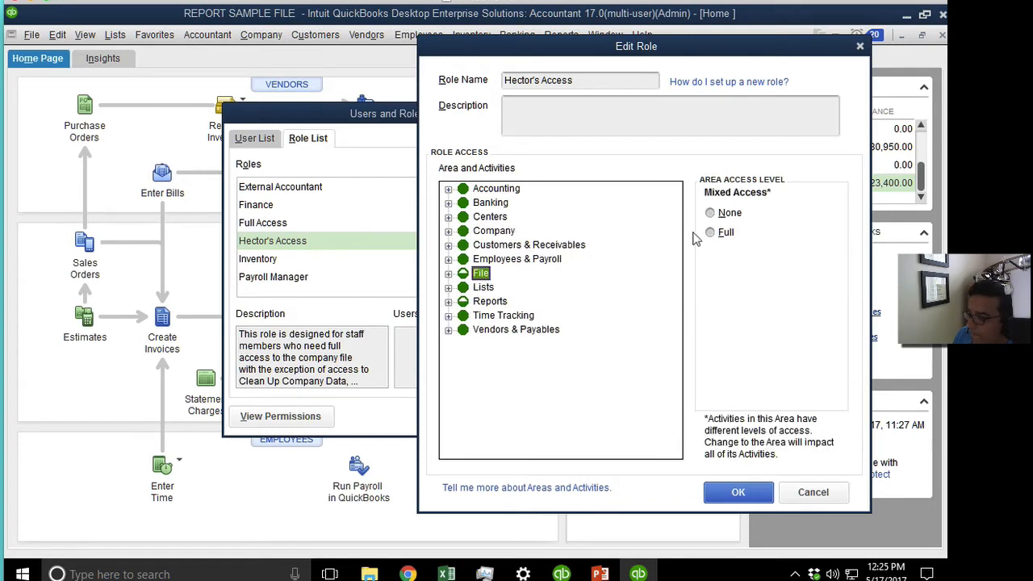
pyautogui.click(712, 233)
pyautogui.click(489, 301)
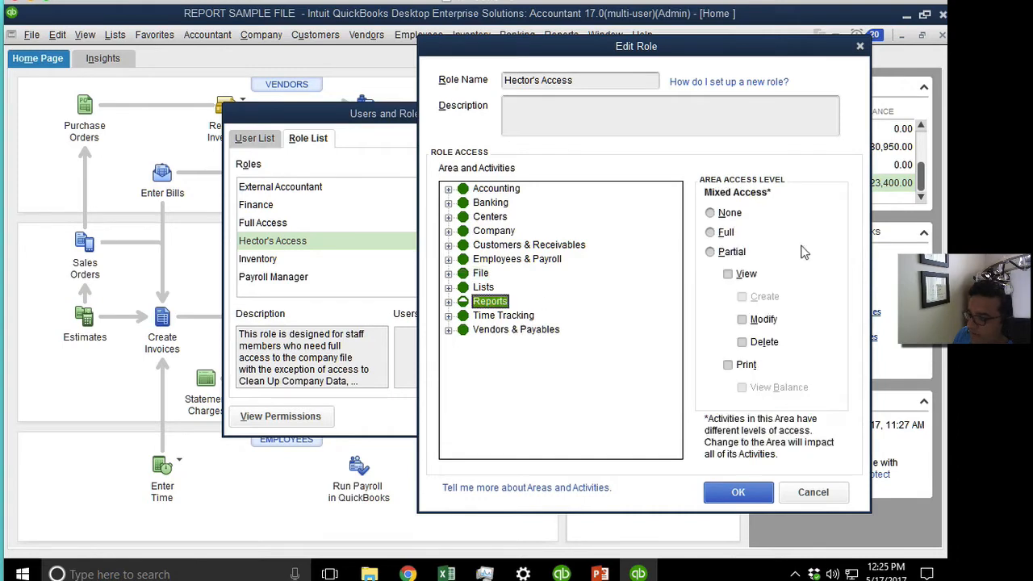
pyautogui.click(710, 233)
pyautogui.click(547, 424)
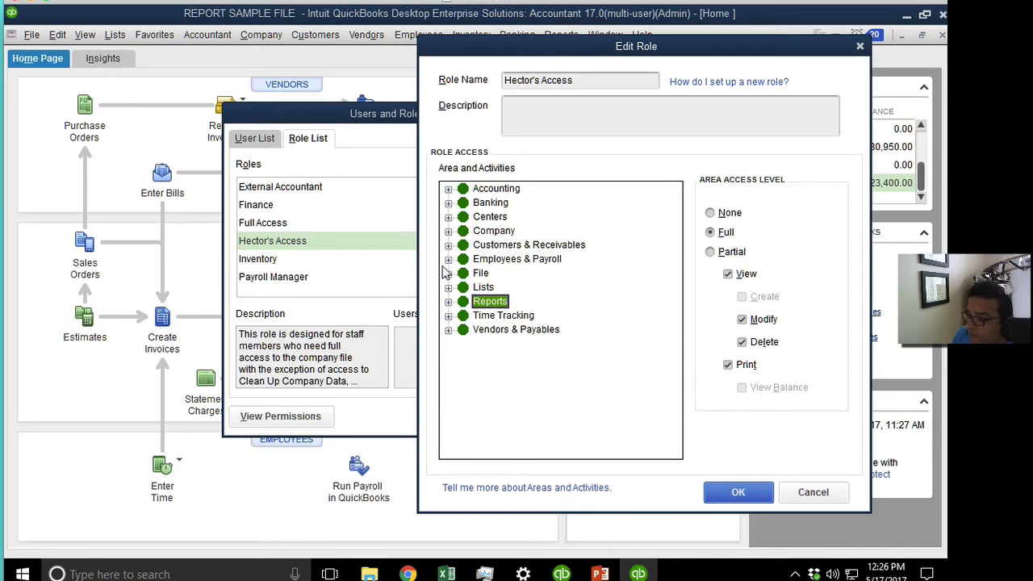
# Set Enter Bills to Partial with View, Modify and Print allowed, and save the role.
pyautogui.click(449, 329)
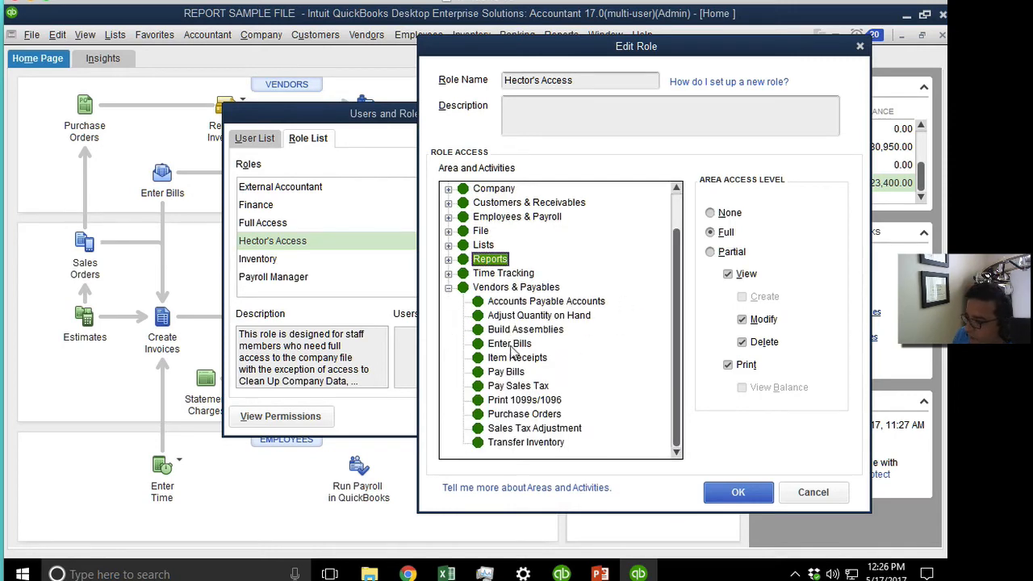
pyautogui.click(511, 344)
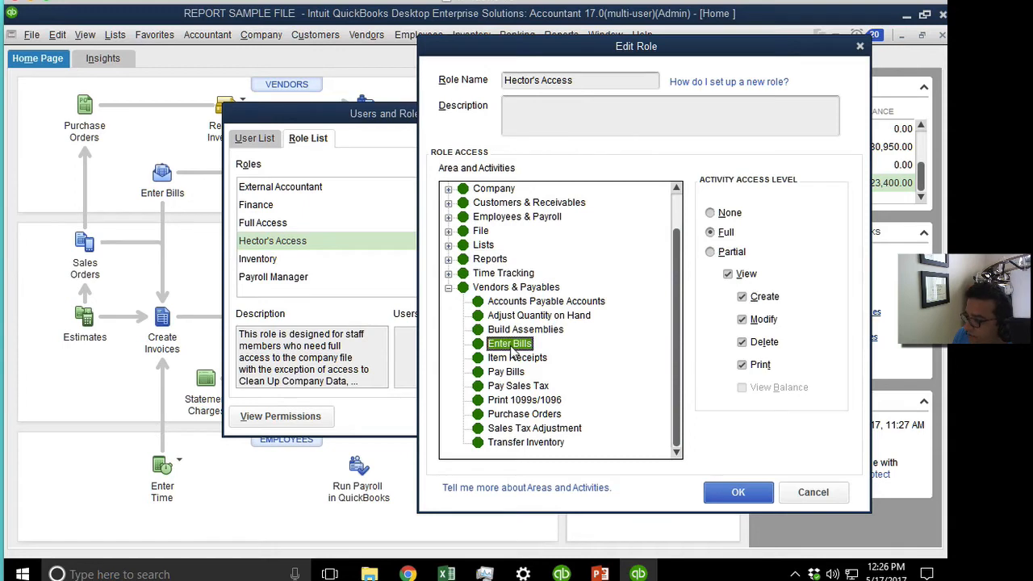
pyautogui.click(724, 253)
pyautogui.click(733, 276)
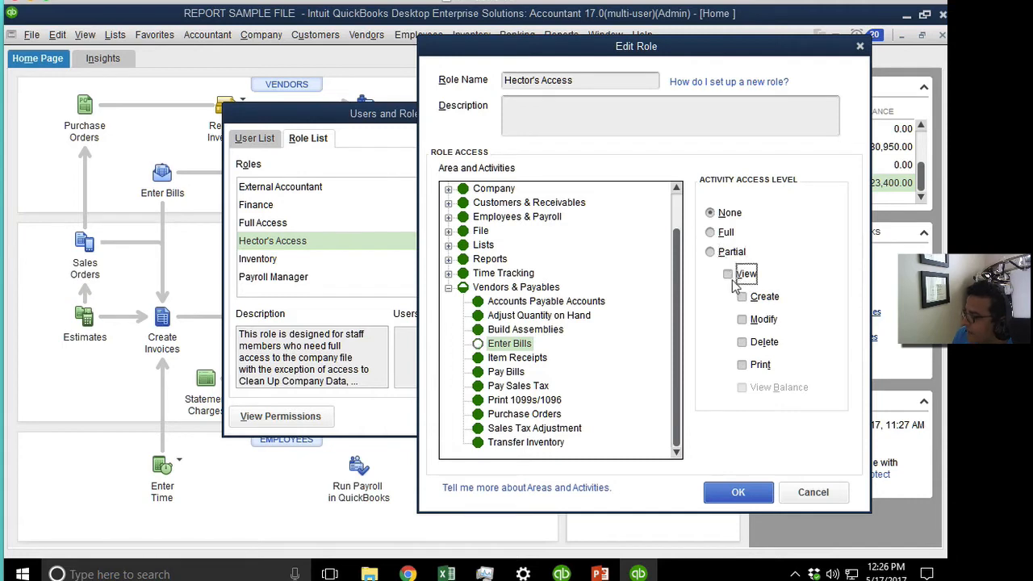
pyautogui.click(744, 366)
pyautogui.click(743, 319)
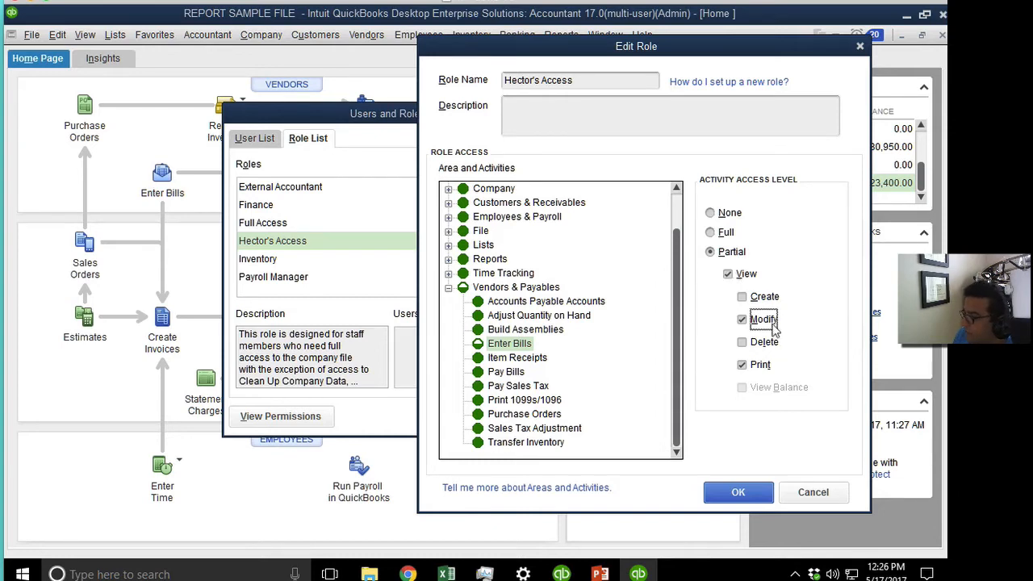
pyautogui.click(734, 492)
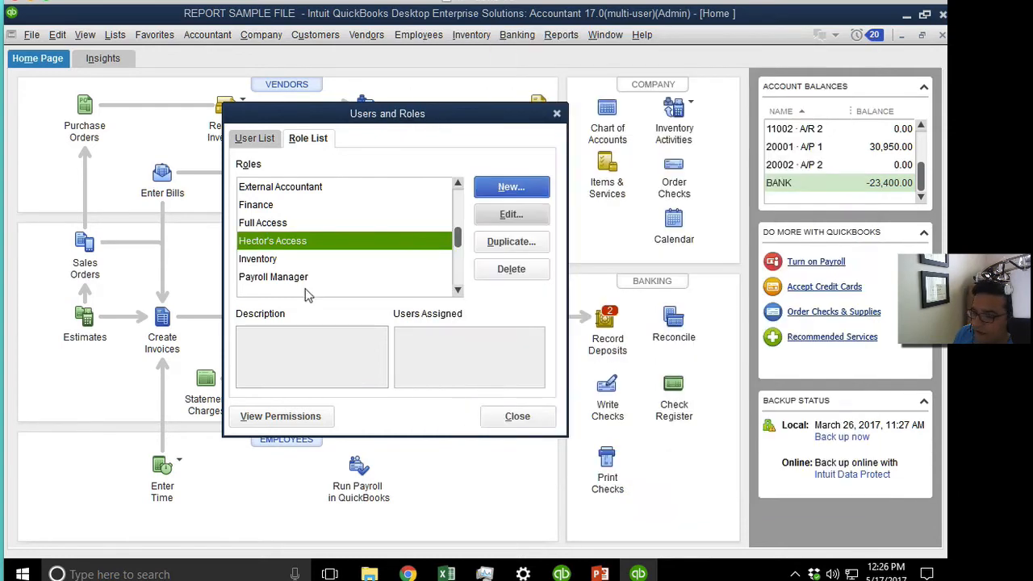
# Close Users and Roles and log off the Admin session via Close Company/Logoff.
pyautogui.click(519, 416)
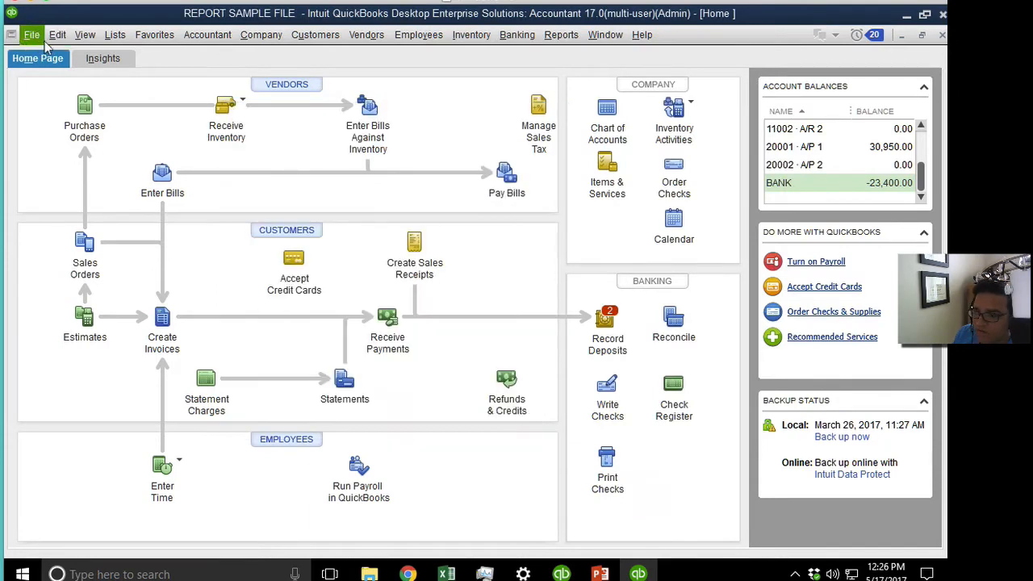
pyautogui.click(30, 35)
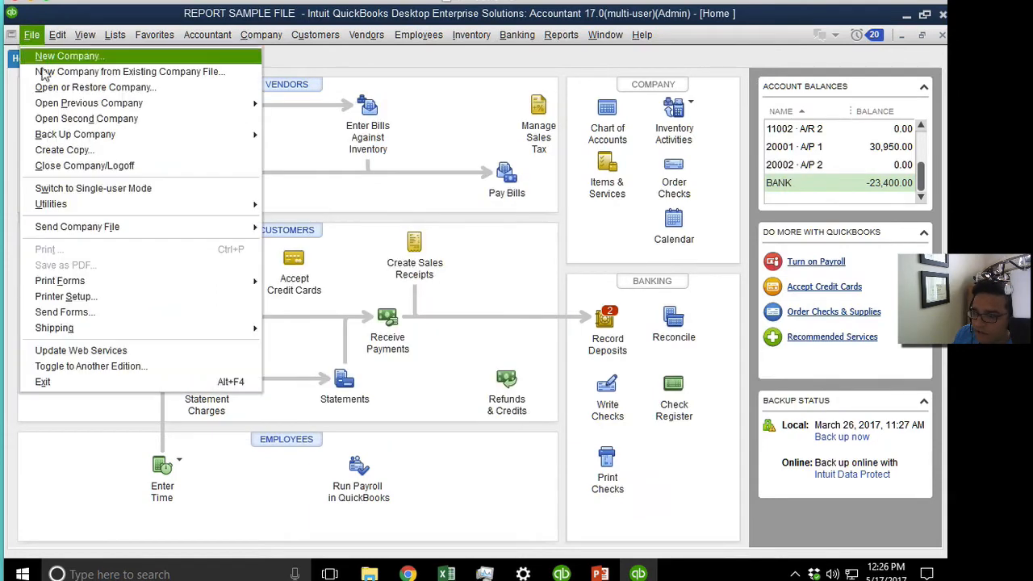
pyautogui.click(84, 170)
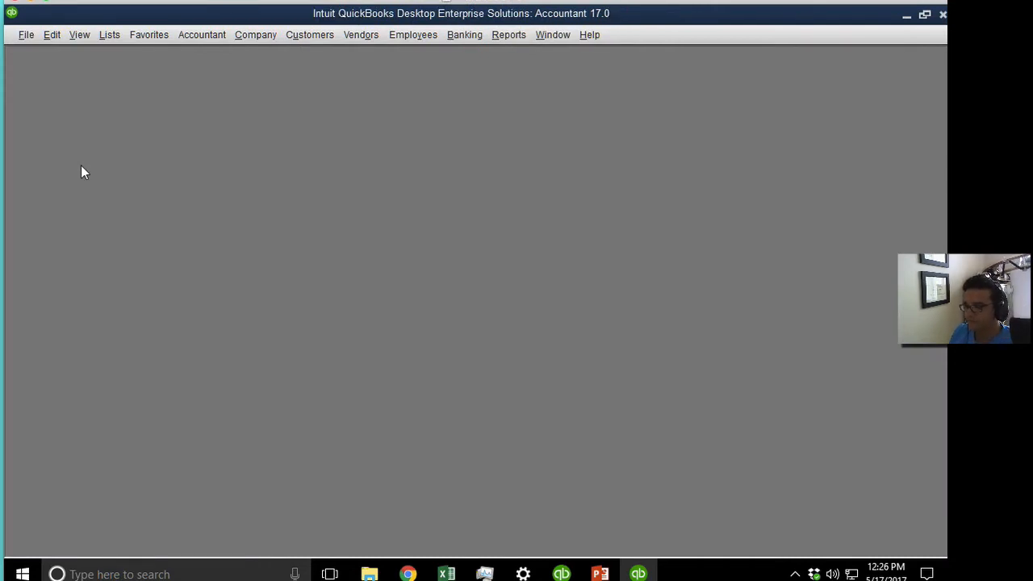
# Reopen REPORT SAMPLE FILE and log in as the non-admin user with their password.
pyautogui.doubleClick(330, 208)
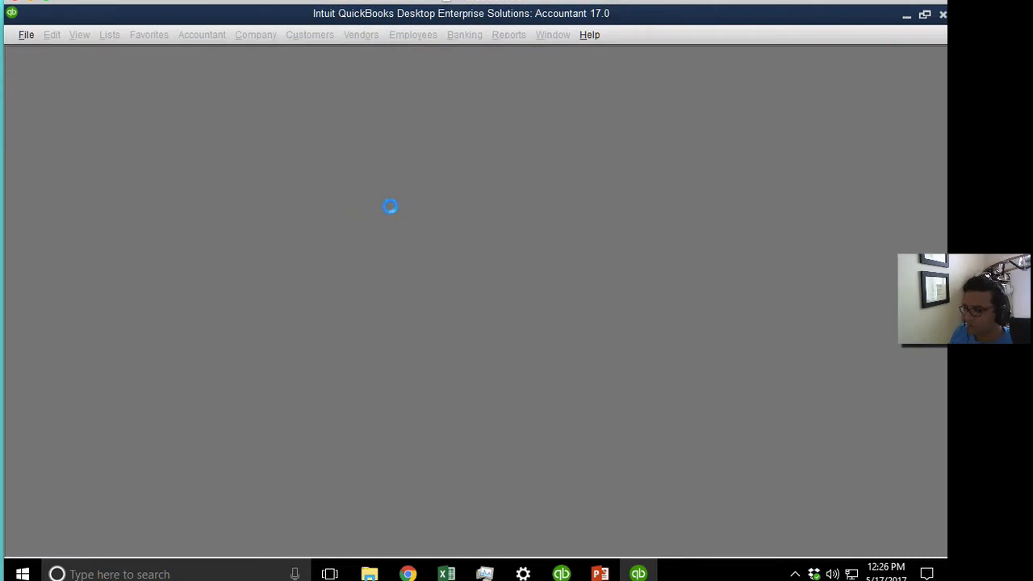
pyautogui.hotkey('shift', 'Tab')
pyautogui.write('He')
pyautogui.press('Tab')
pyautogui.write('a')
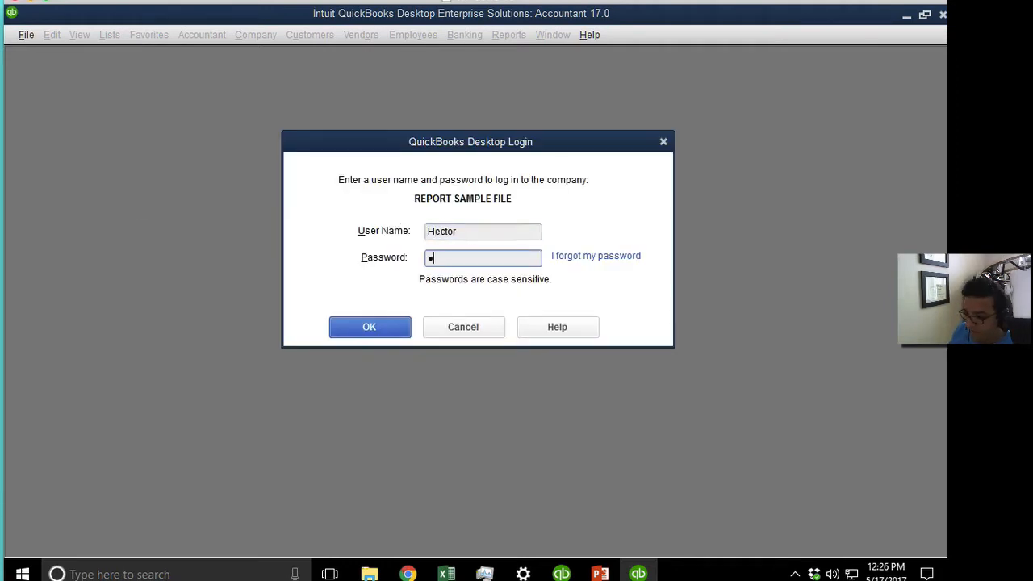
pyautogui.press('Return')
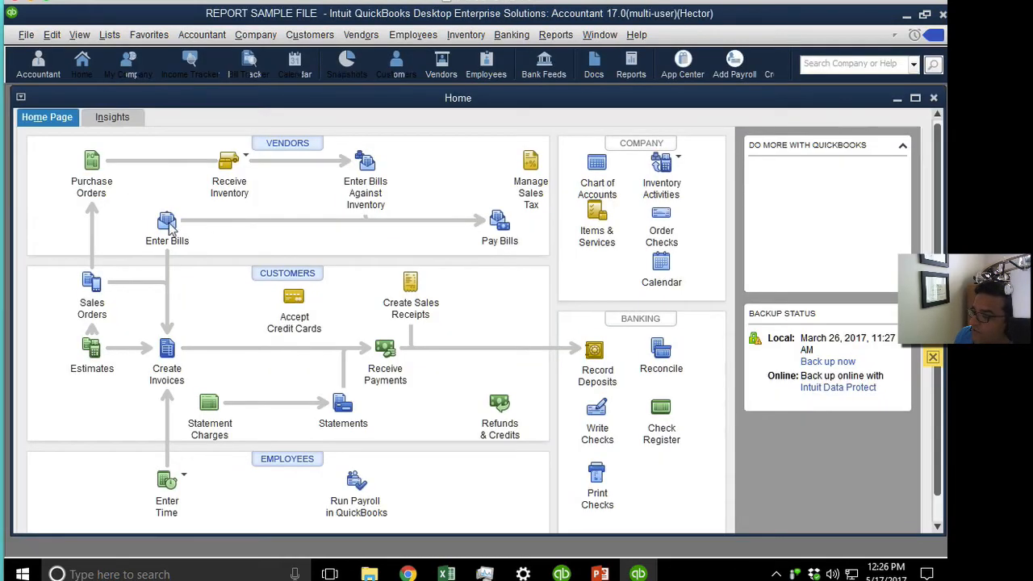
# Try Enter Bills twice, maximizing Home between tries; both are refused for lacking View access.
pyautogui.click(167, 224)
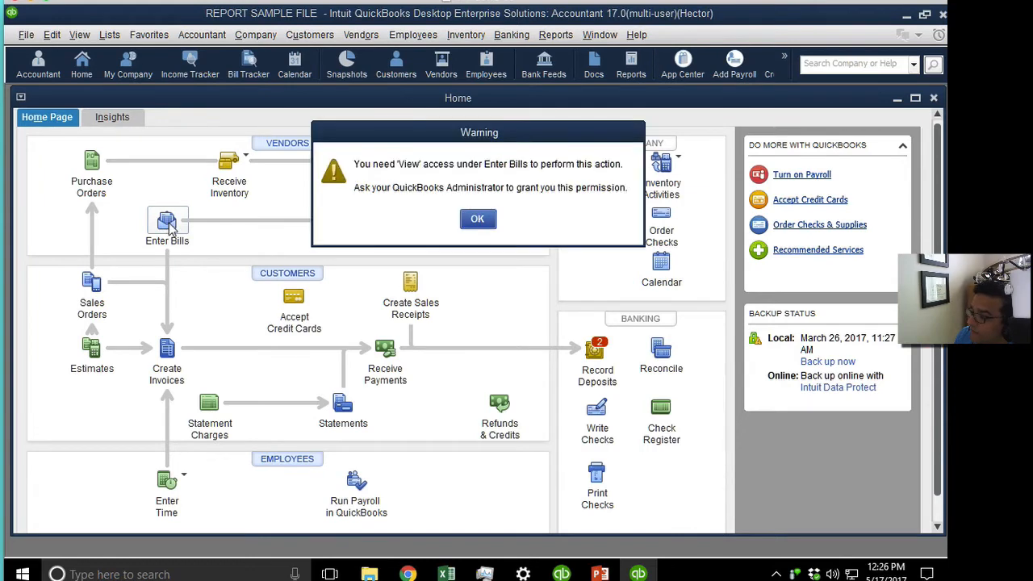
pyautogui.click(477, 220)
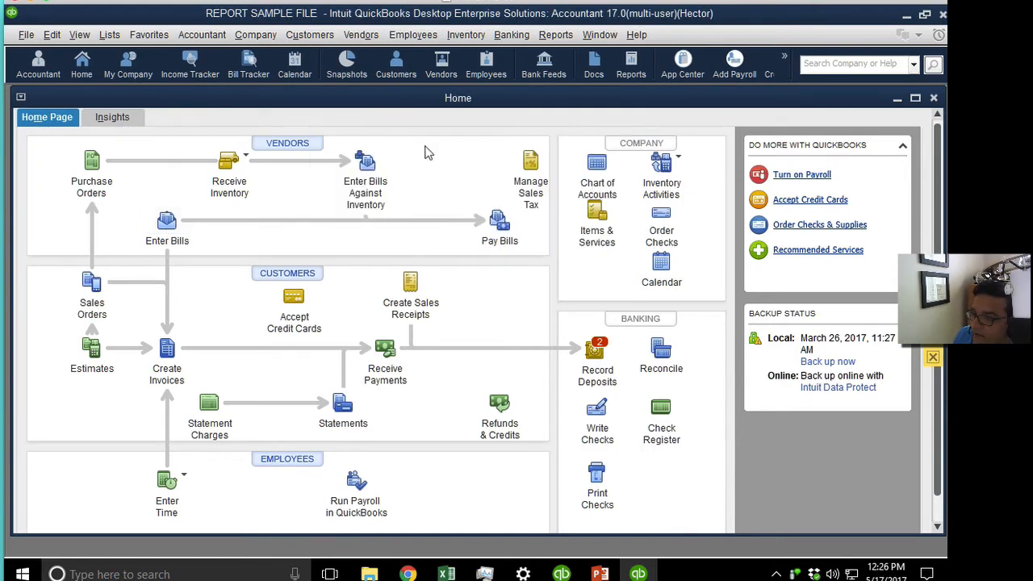
pyautogui.doubleClick(401, 103)
pyautogui.click(162, 206)
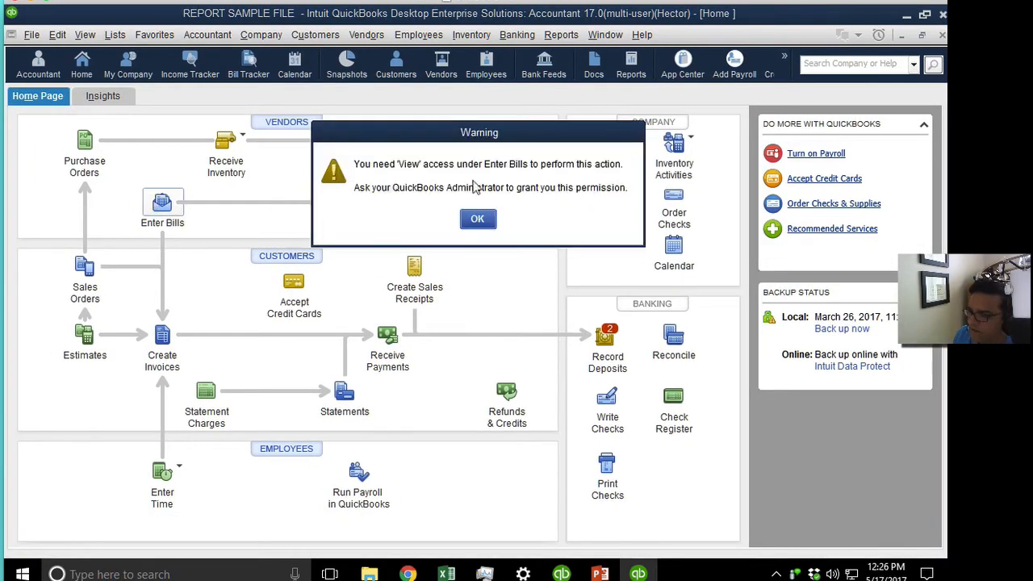
pyautogui.click(488, 223)
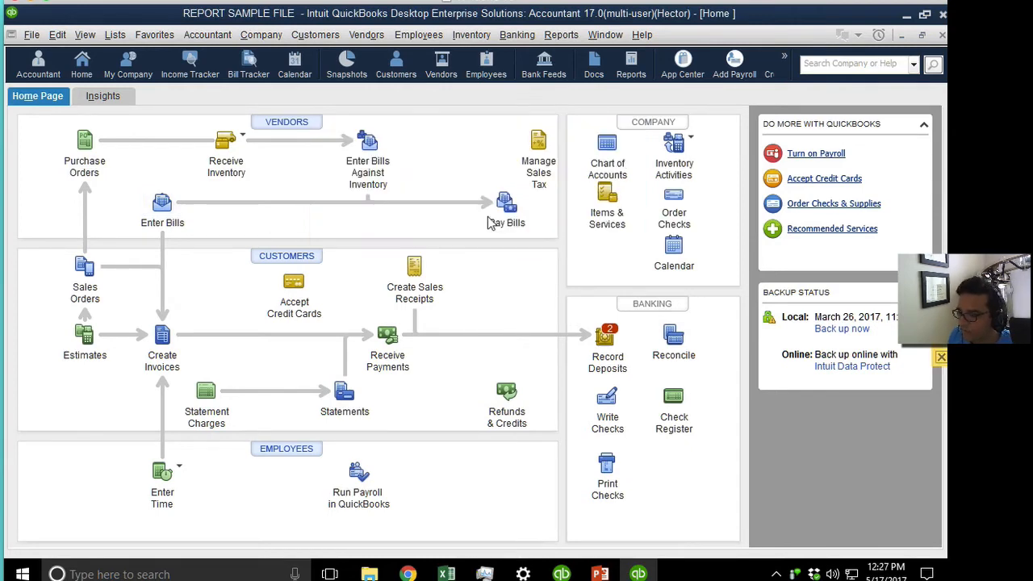
pyautogui.click(35, 36)
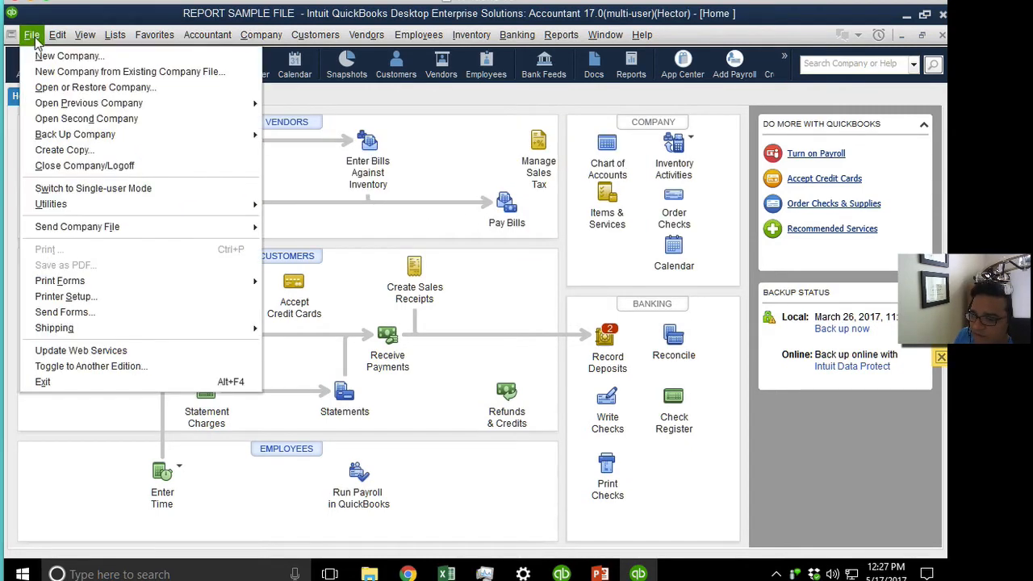
# Log off and reopen REPORT SAMPLE FILE with user name Admin.
pyautogui.click(81, 176)
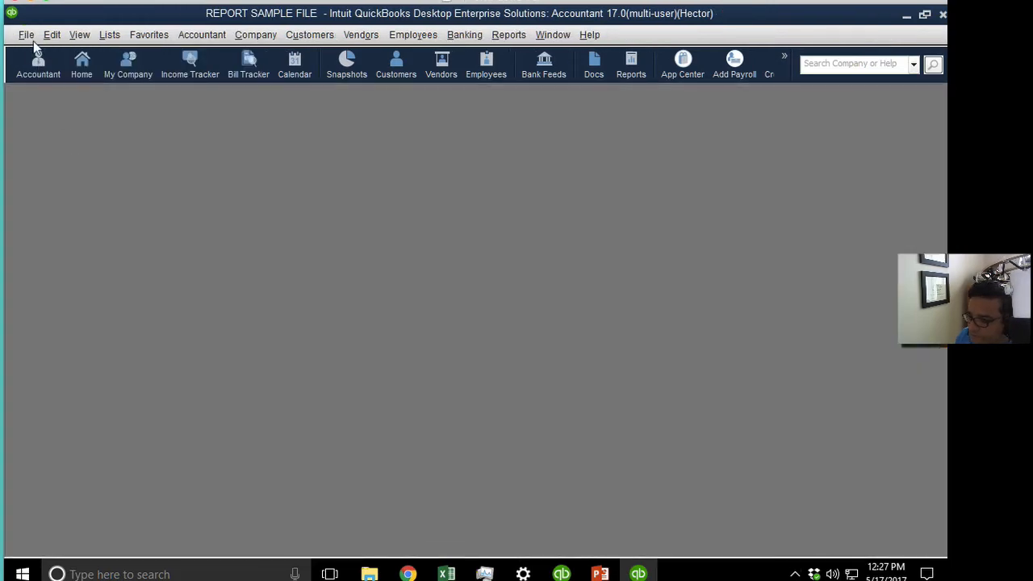
pyautogui.doubleClick(369, 208)
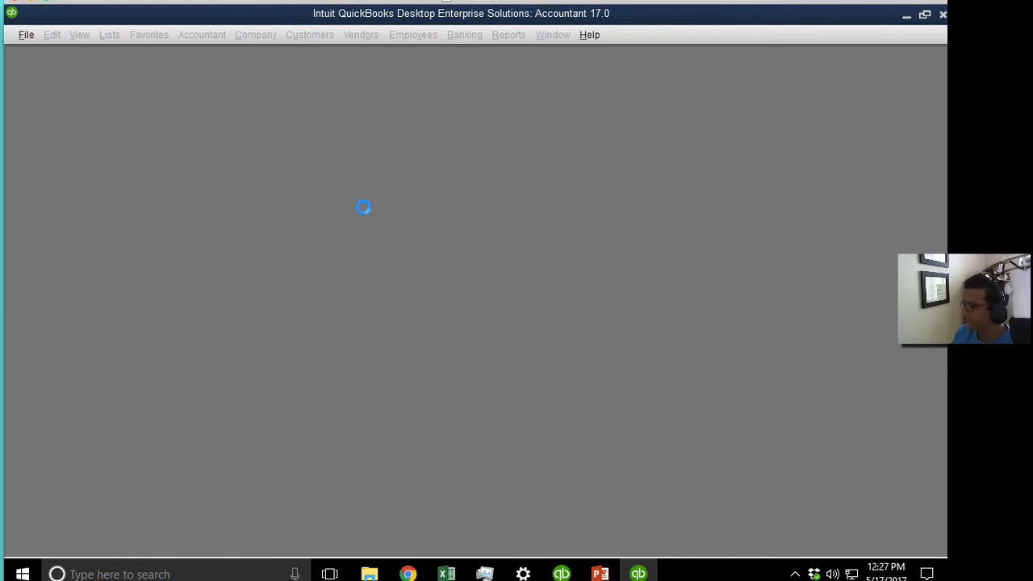
pyautogui.moveTo(470, 231); pyautogui.dragTo(357, 234)
pyautogui.write('Admin')
pyautogui.press('Return')
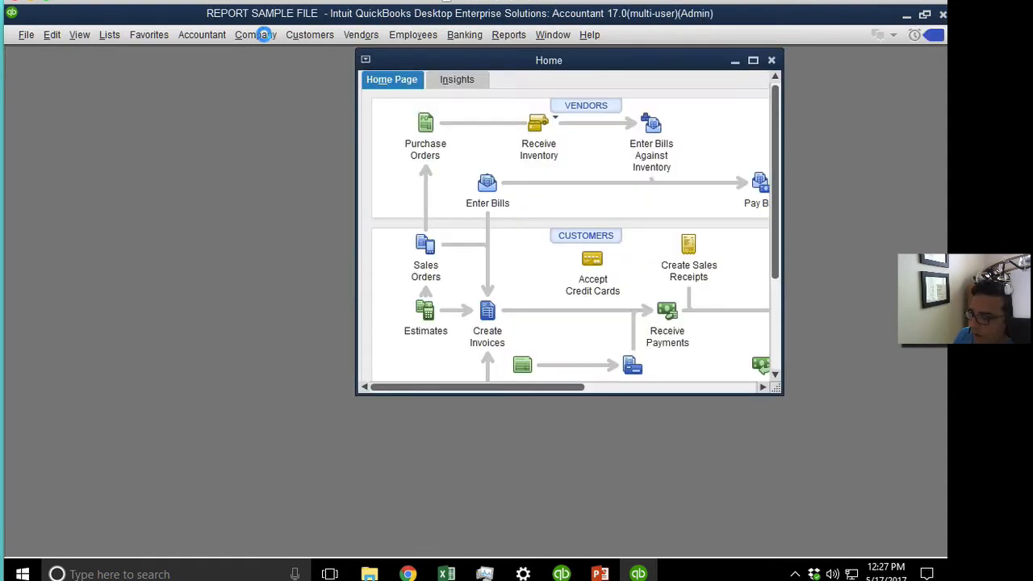
# In Set Up Users and Roles, assign Hector's Access to Hector and save.
pyautogui.moveTo(364, 181)
pyautogui.click(523, 186)
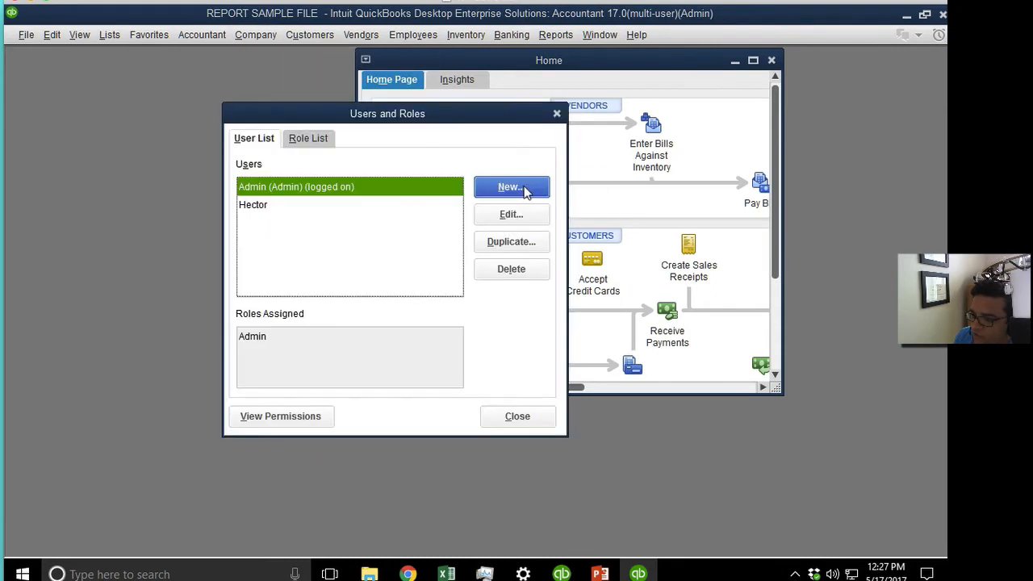
pyautogui.click(293, 212)
pyautogui.click(509, 214)
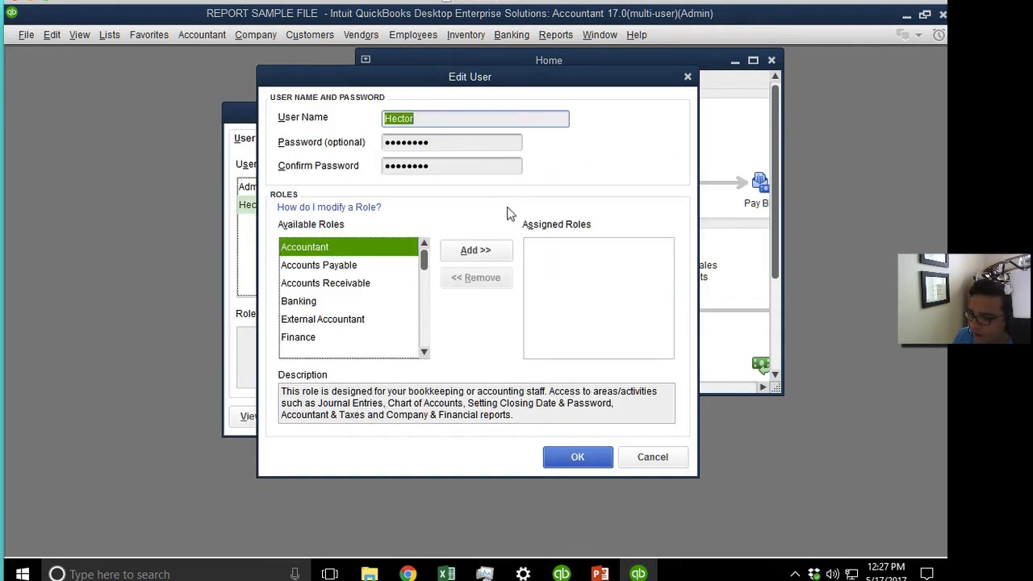
pyautogui.moveTo(425, 266); pyautogui.dragTo(425, 316)
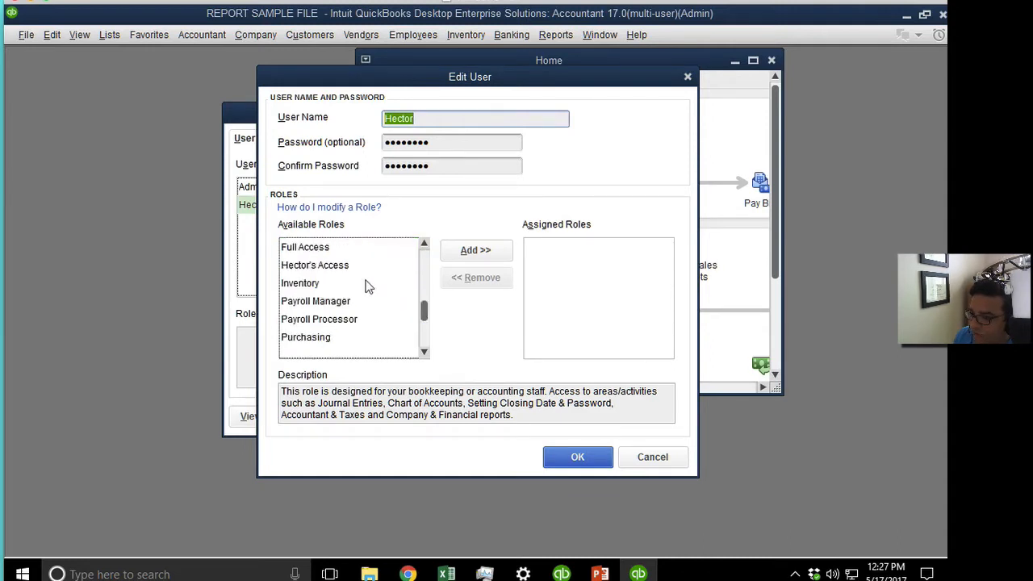
pyautogui.click(346, 269)
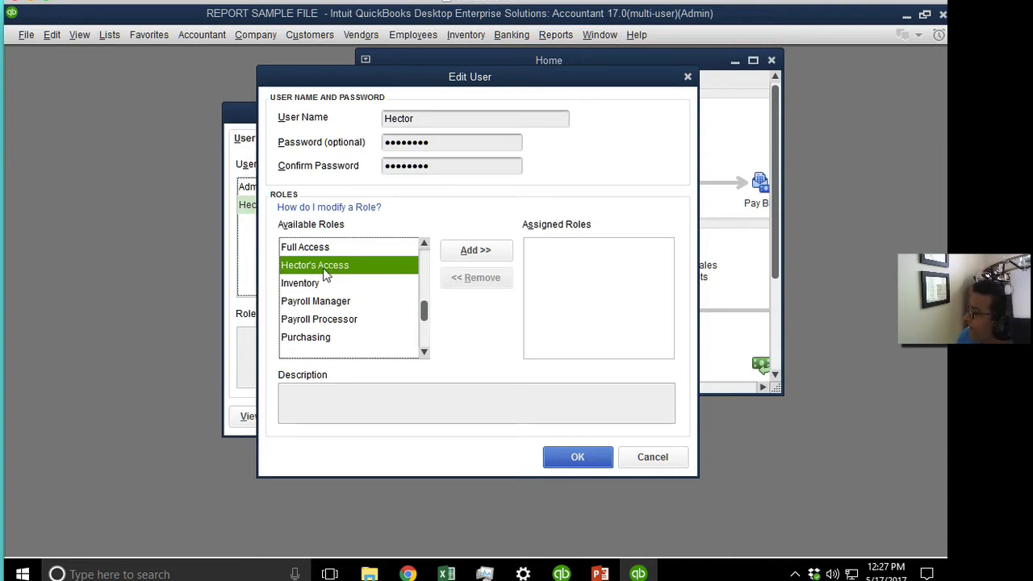
pyautogui.click(456, 251)
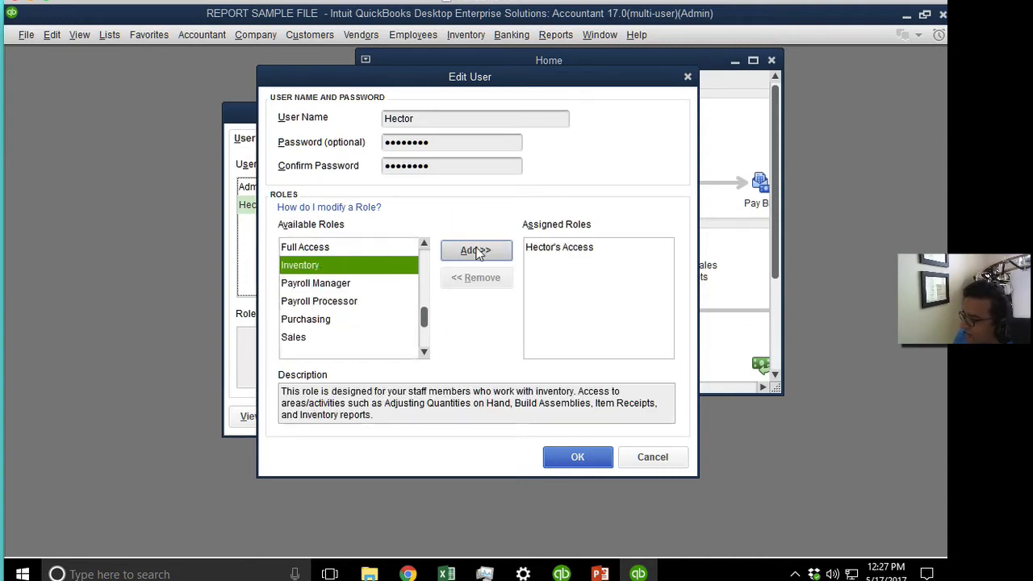
pyautogui.click(568, 247)
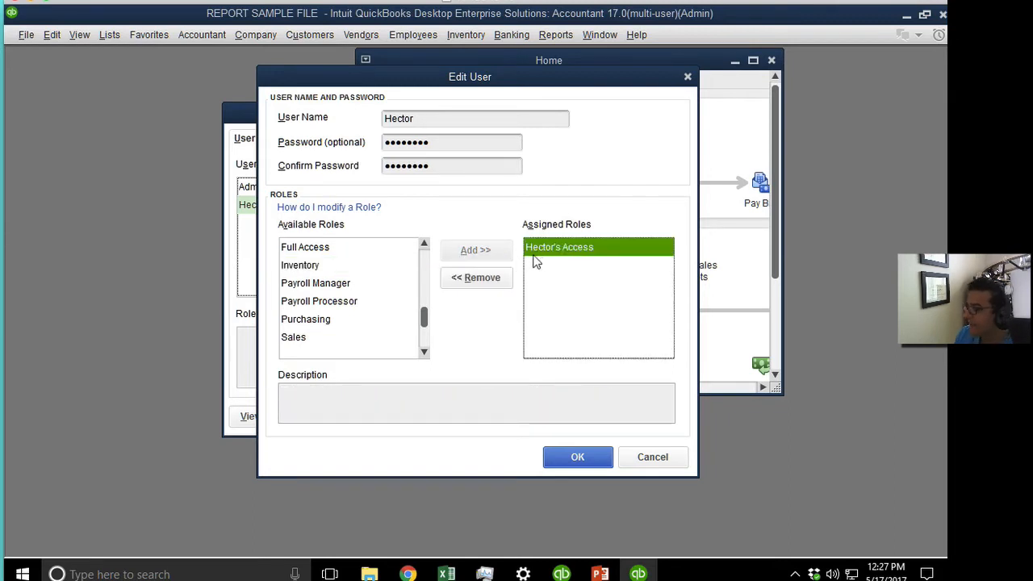
pyautogui.click(578, 457)
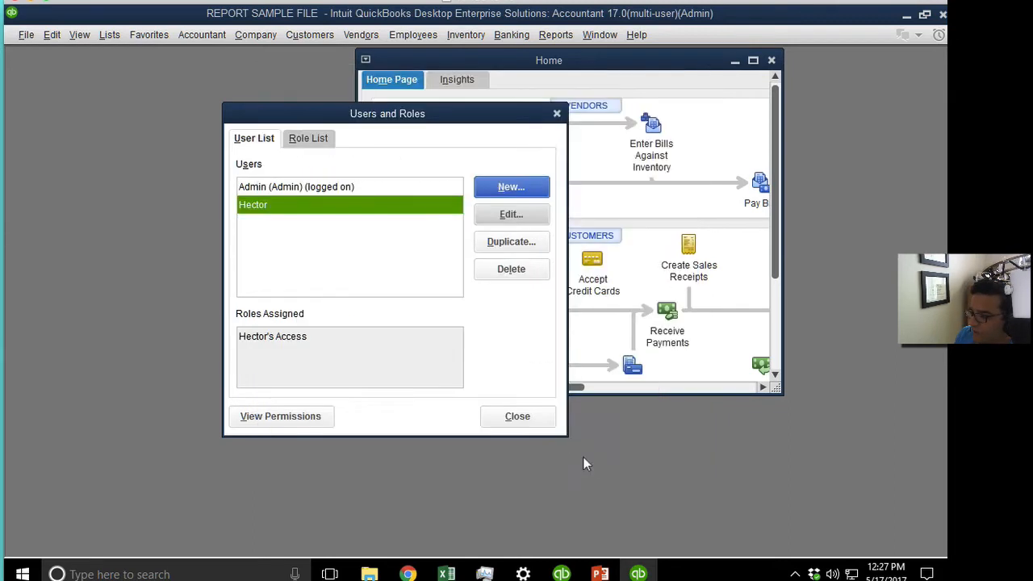
# Open Hector's Access for editing from the Role List tab.
pyautogui.click(319, 143)
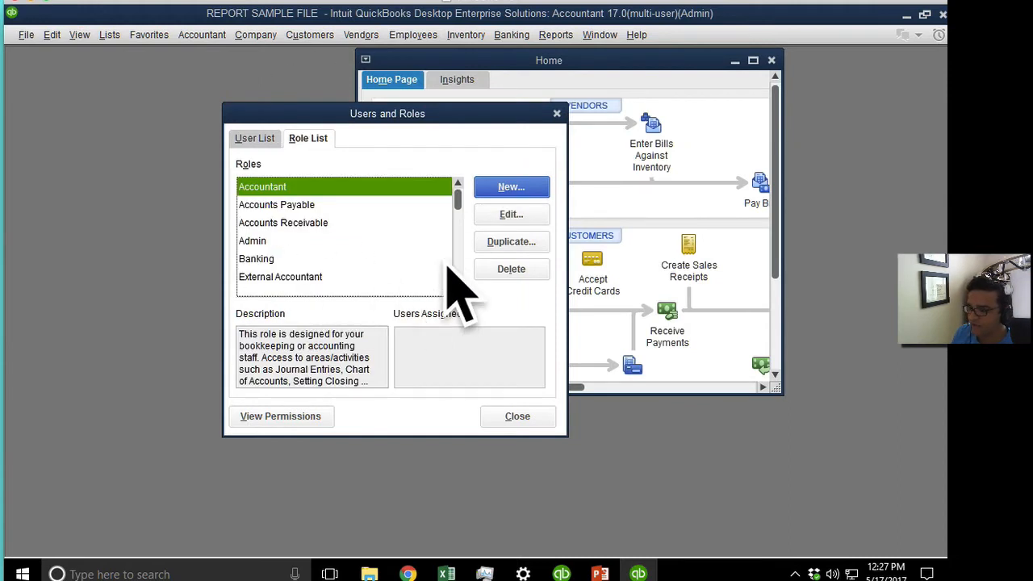
pyautogui.scroll(-2, 442, 262)
pyautogui.click(293, 212)
pyautogui.click(293, 226)
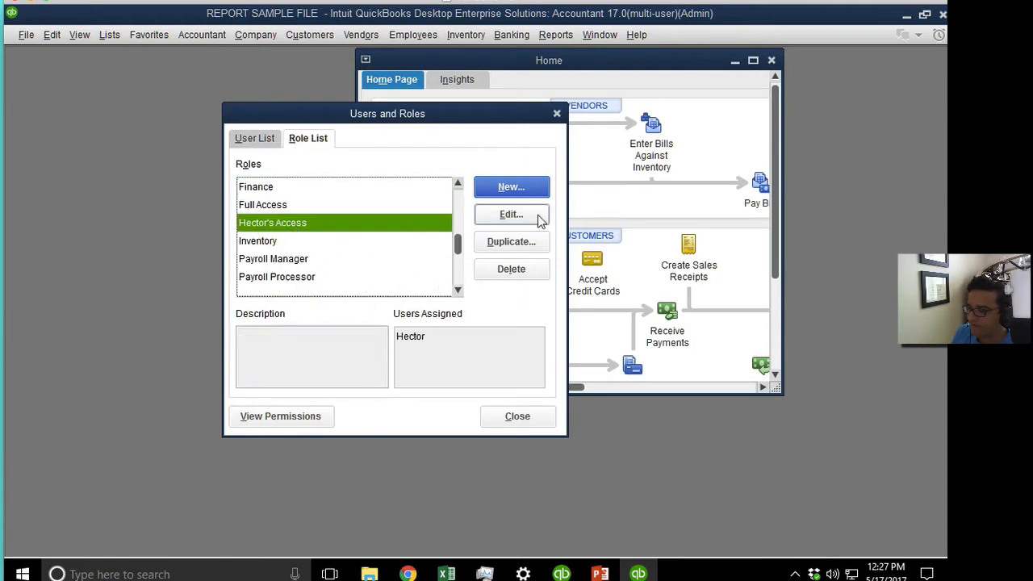
pyautogui.click(533, 216)
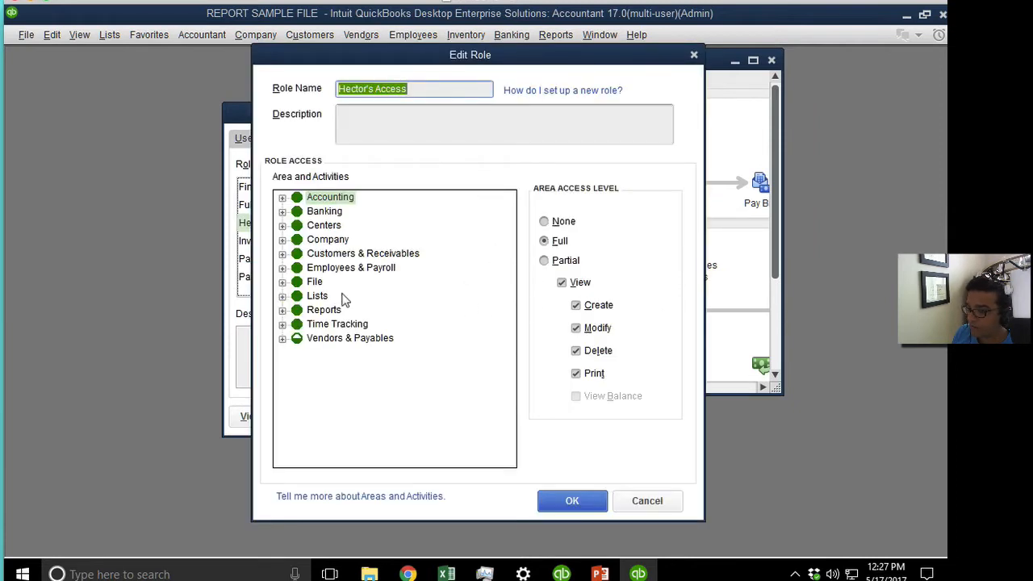
# Limit Enter Bills to View and Modify only, save the role and close Users and Roles.
pyautogui.click(282, 338)
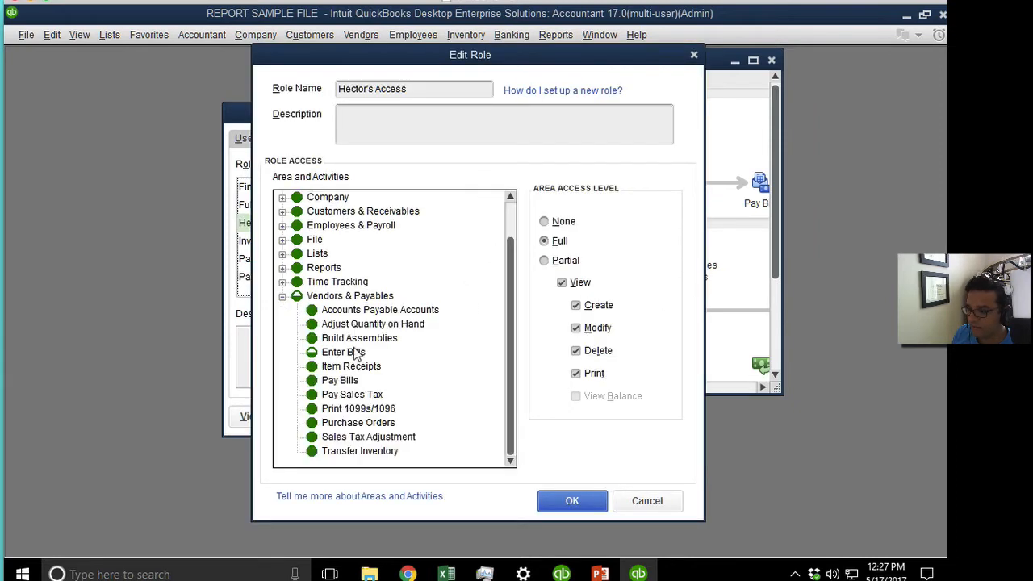
pyautogui.click(343, 352)
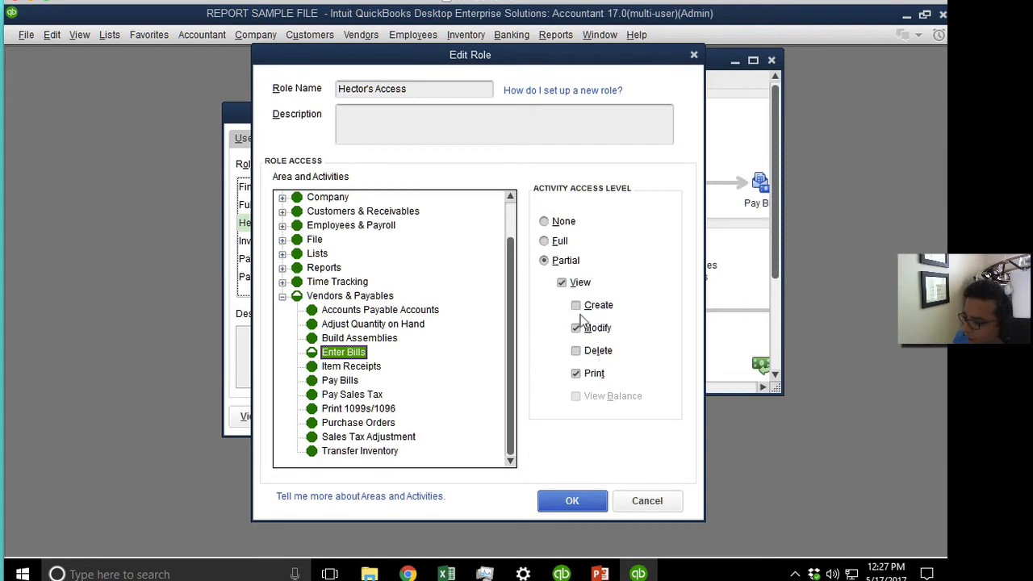
pyautogui.click(577, 374)
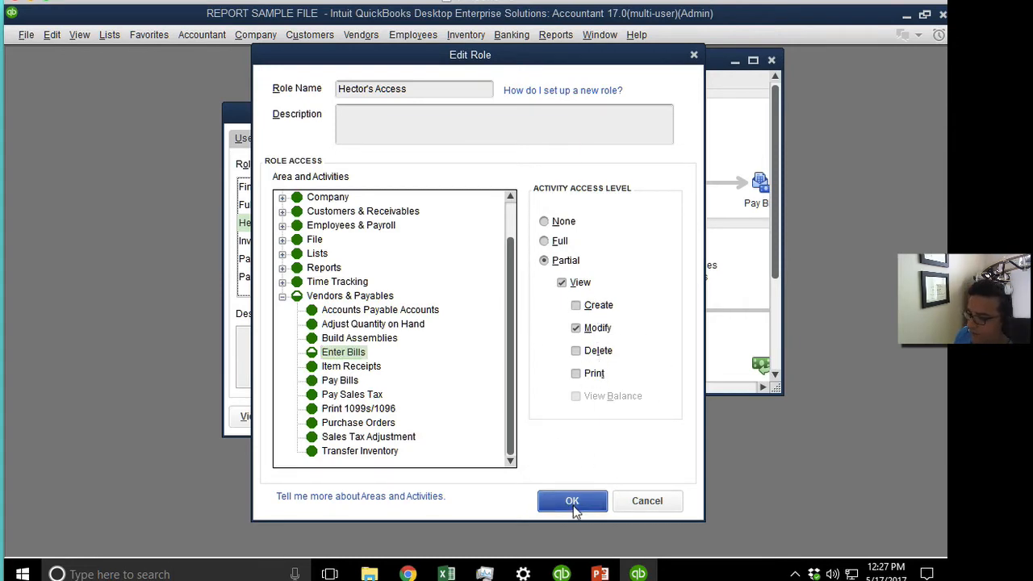
pyautogui.click(574, 505)
pyautogui.click(521, 418)
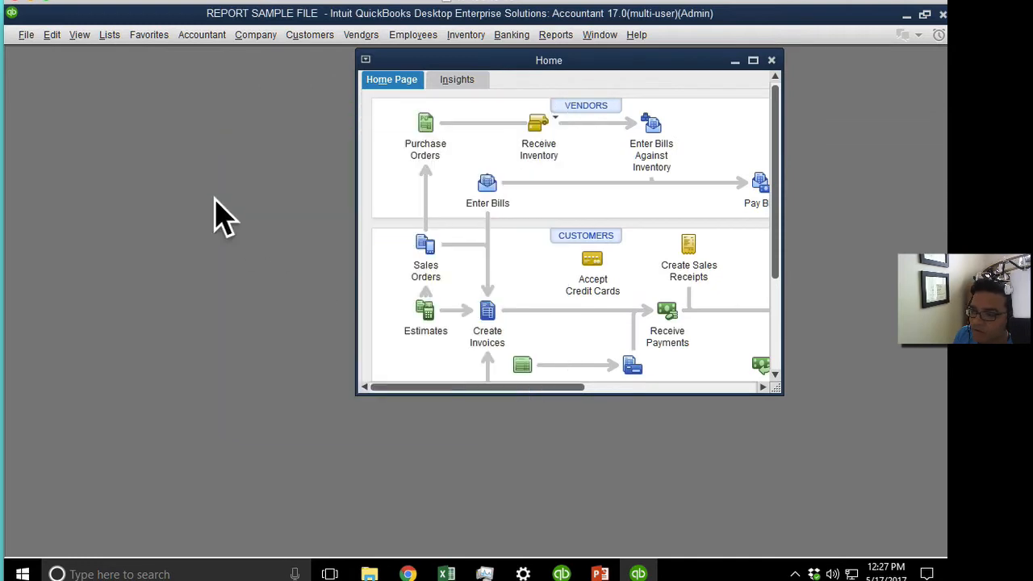
pyautogui.click(25, 41)
# Reopen REPORT SAMPLE FILE as Hector, retrying with his password after a failed login.
pyautogui.click(56, 164)
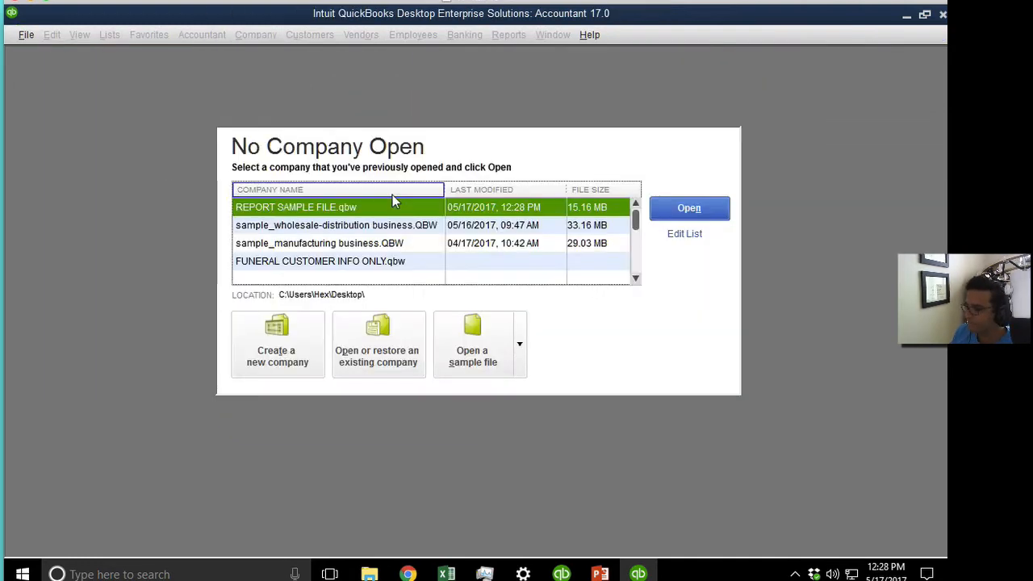
pyautogui.doubleClick(384, 201)
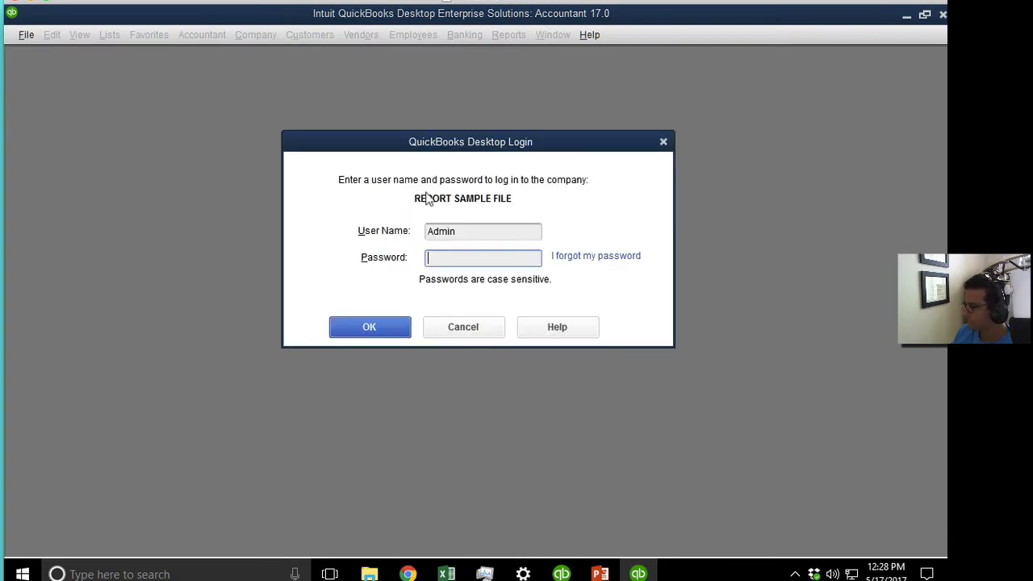
pyautogui.hotkey('shift', 'Tab')
pyautogui.write('He')
pyautogui.press('Return')
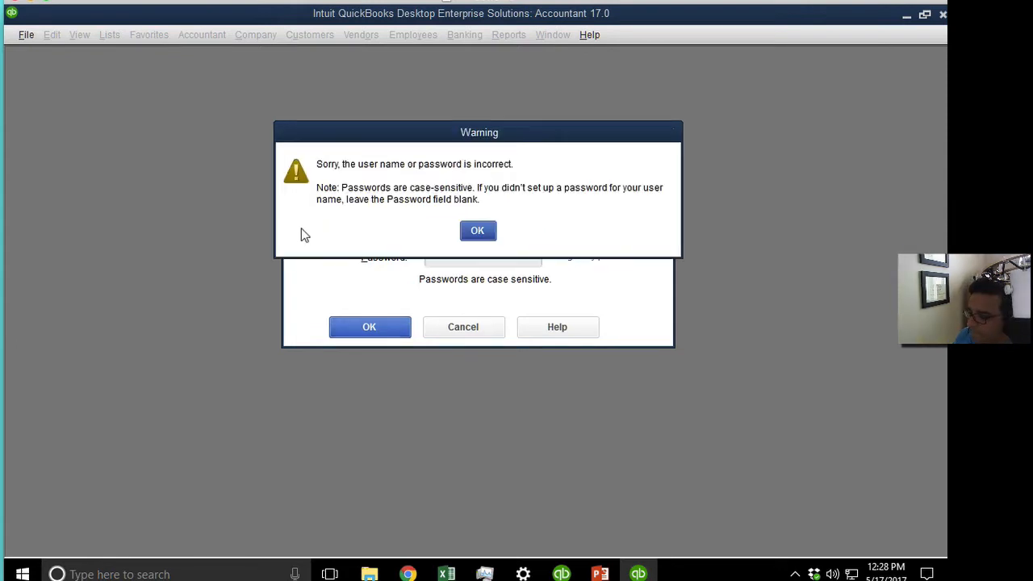
pyautogui.click(476, 230)
pyautogui.click(450, 256)
pyautogui.write('•')
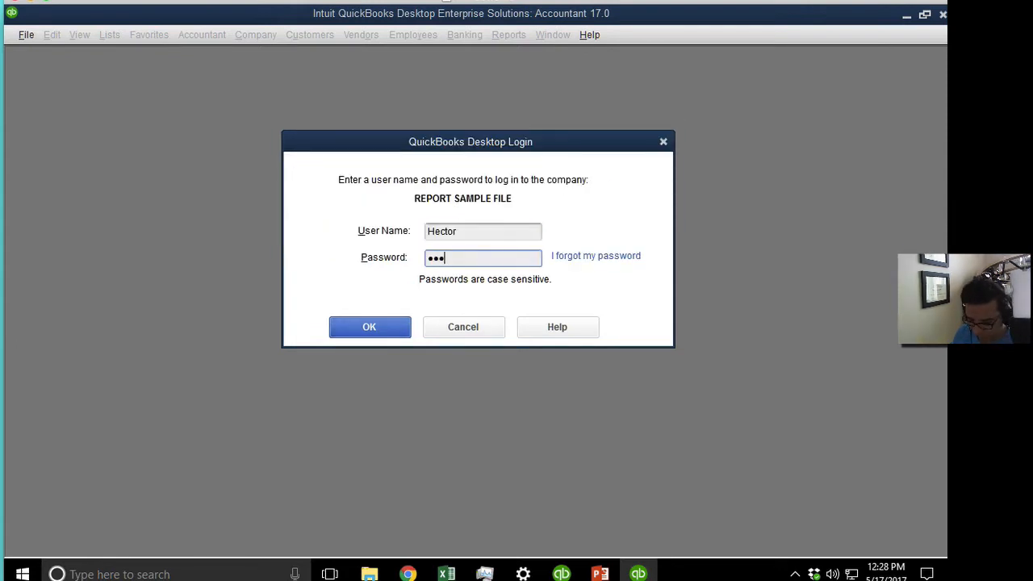
pyautogui.click(448, 256)
pyautogui.press('Return')
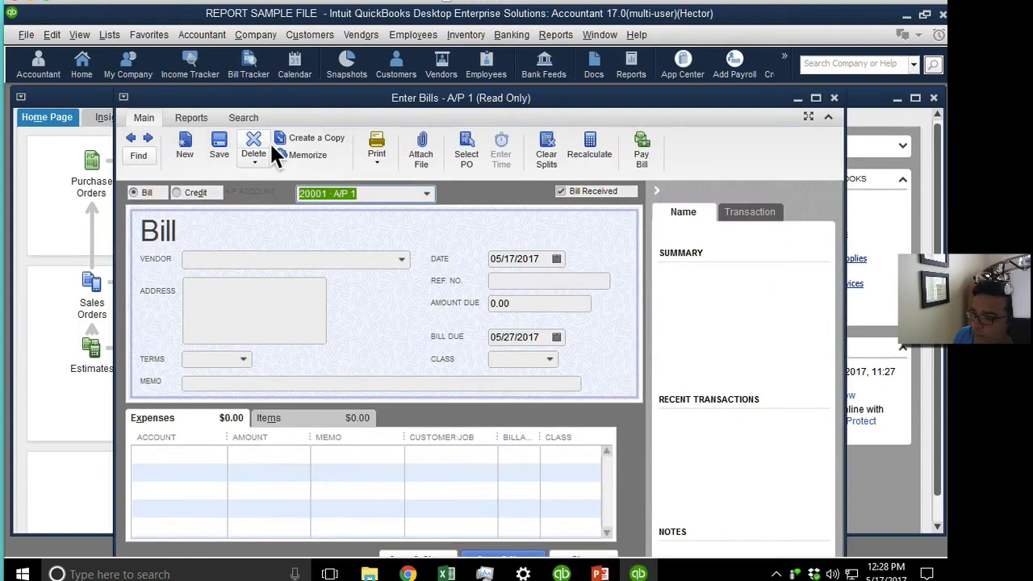
# Bring up the previous FLORIDADOR bill and change its expense amount to 1200.
pyautogui.doubleClick(256, 99)
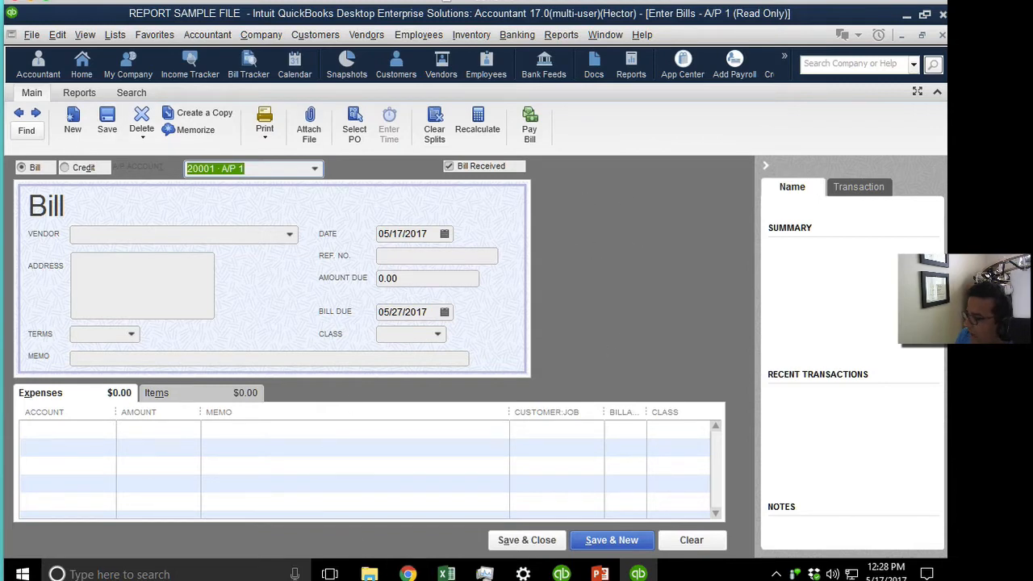
pyautogui.click(766, 166)
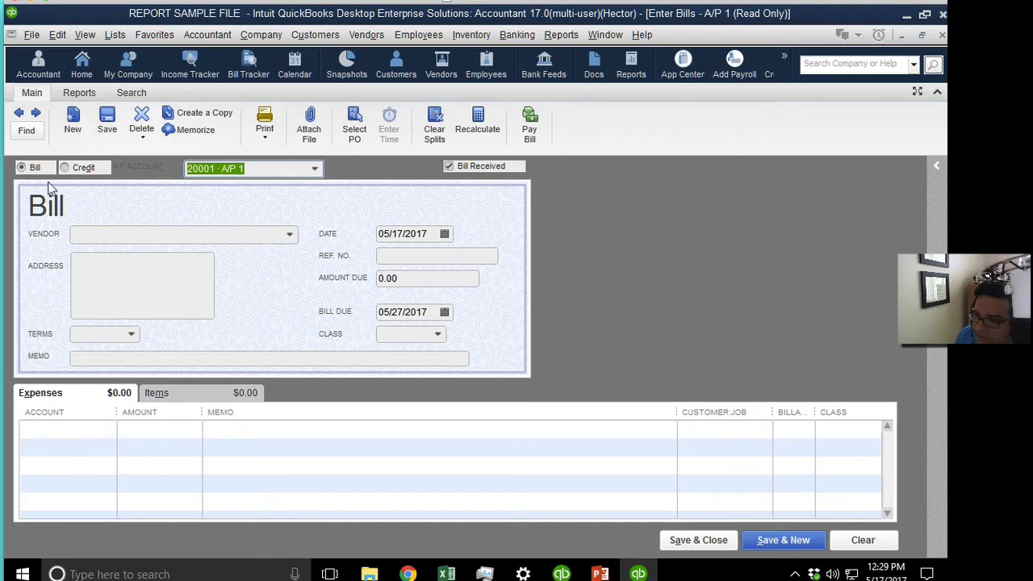
pyautogui.click(19, 116)
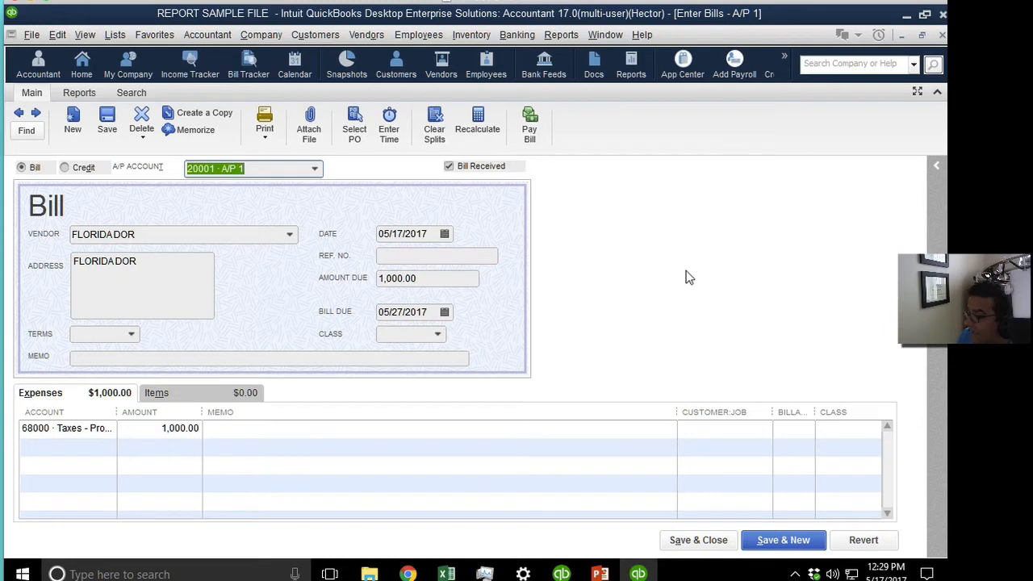
pyautogui.click(197, 430)
pyautogui.write('1200')
pyautogui.press('Tab')
# Set Amount Due to 1,200 and record the changed bill without assigning classes.
pyautogui.click(106, 121)
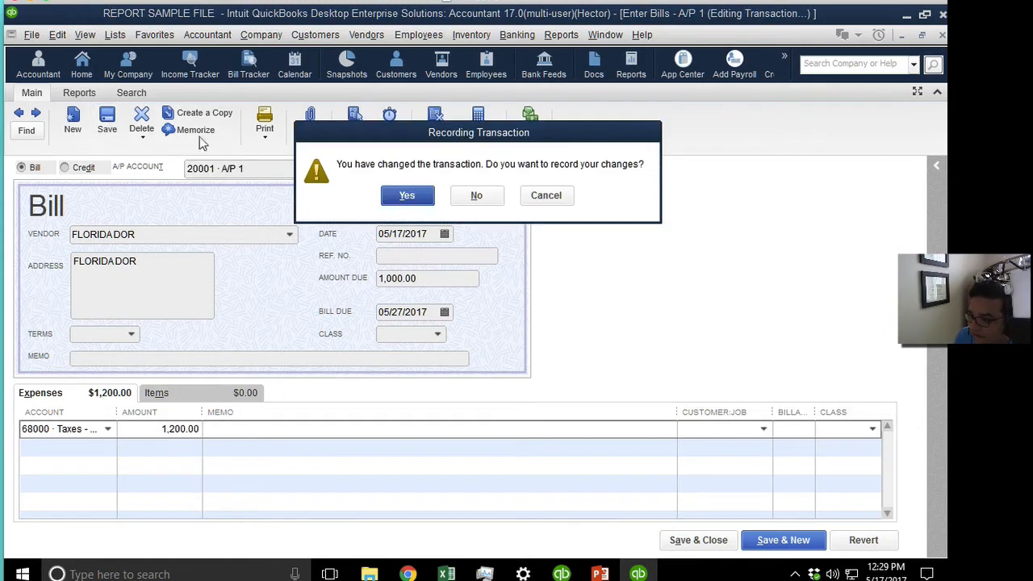
pyautogui.click(397, 194)
pyautogui.click(484, 211)
pyautogui.click(440, 278)
pyautogui.write('1,200')
pyautogui.press('Return')
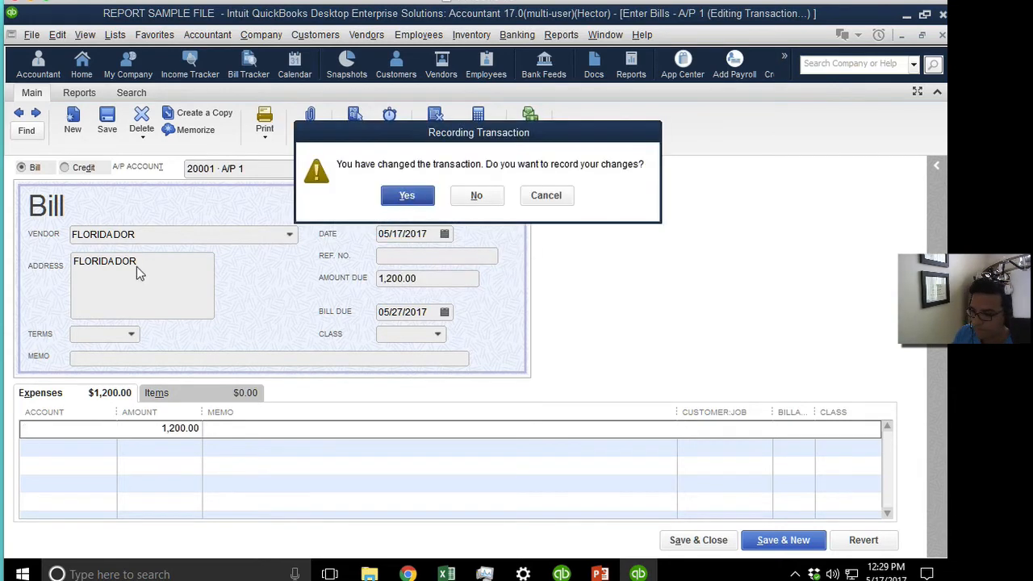
pyautogui.press('Return')
pyautogui.click(426, 218)
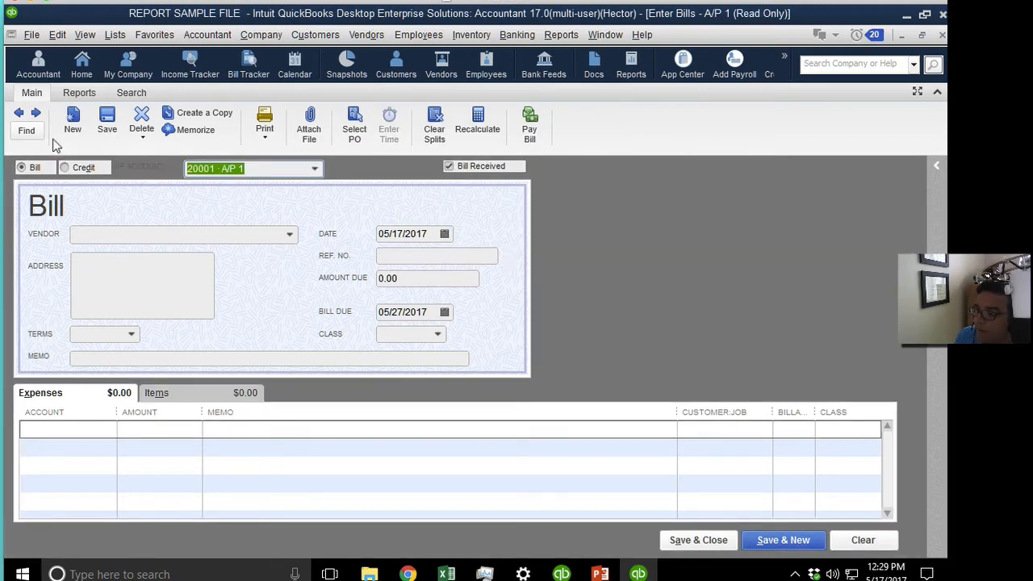
pyautogui.click(18, 113)
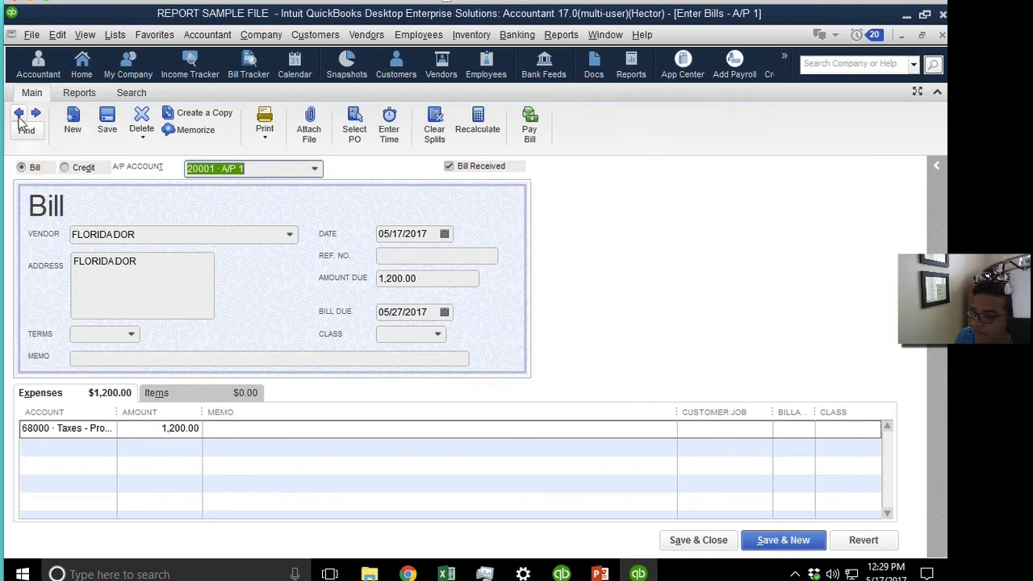
pyautogui.click(267, 122)
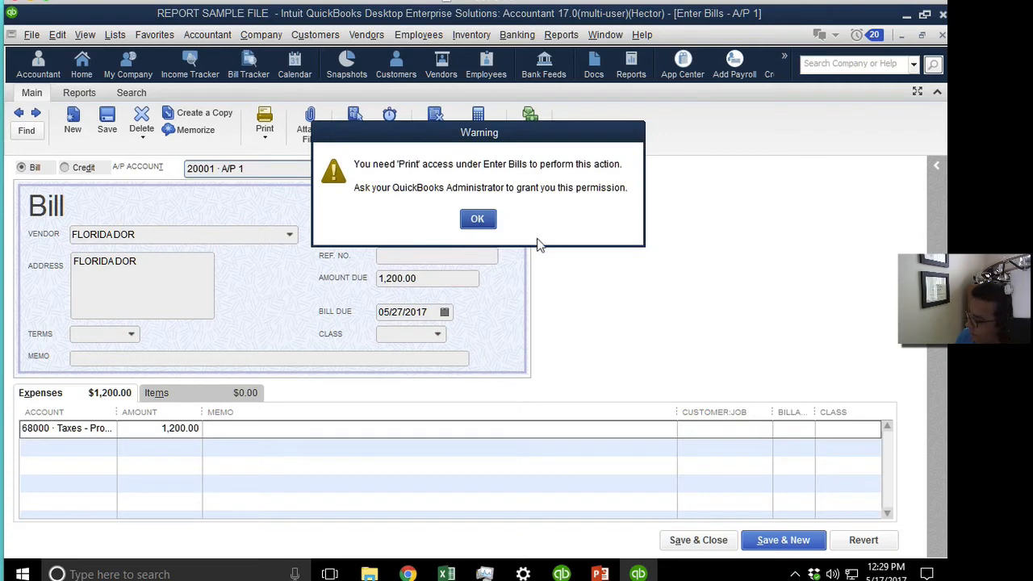
pyautogui.click(477, 218)
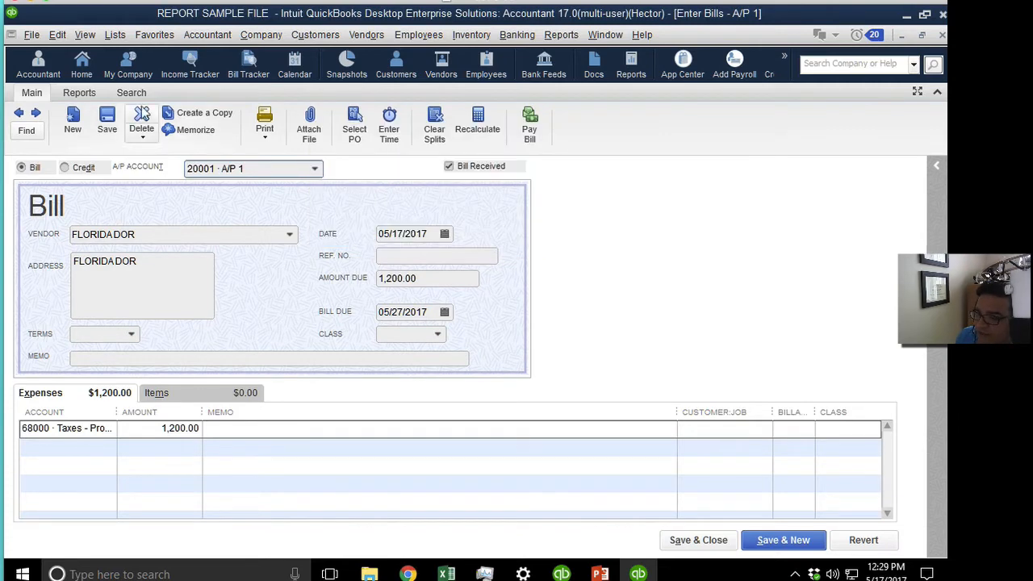
pyautogui.click(142, 117)
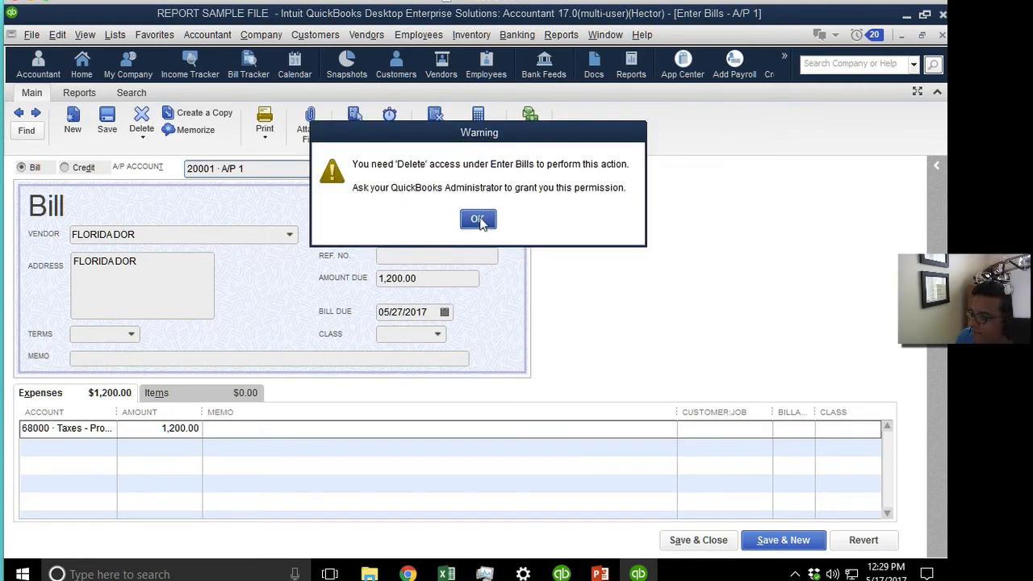
pyautogui.click(477, 218)
pyautogui.click(143, 137)
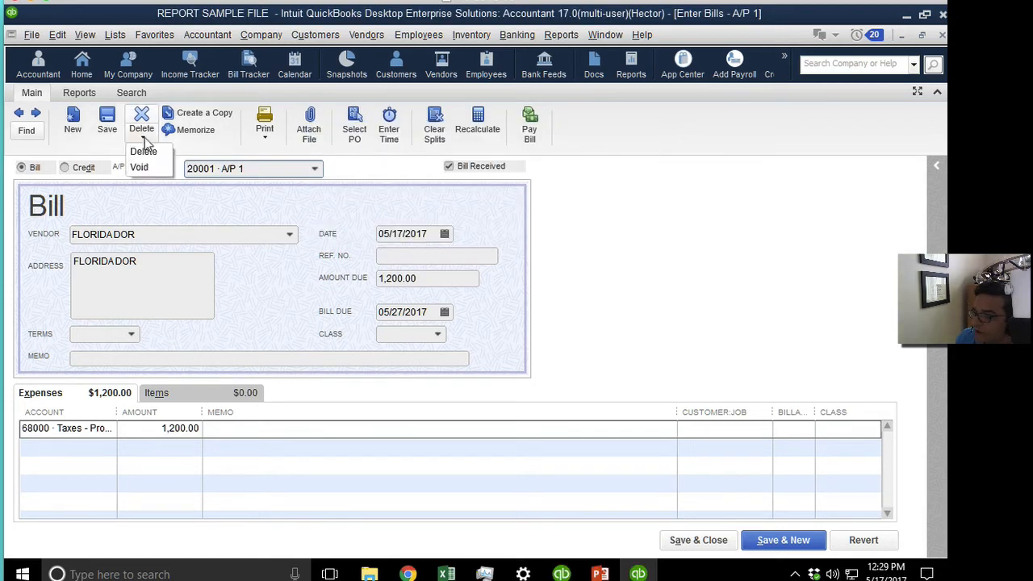
pyautogui.click(143, 167)
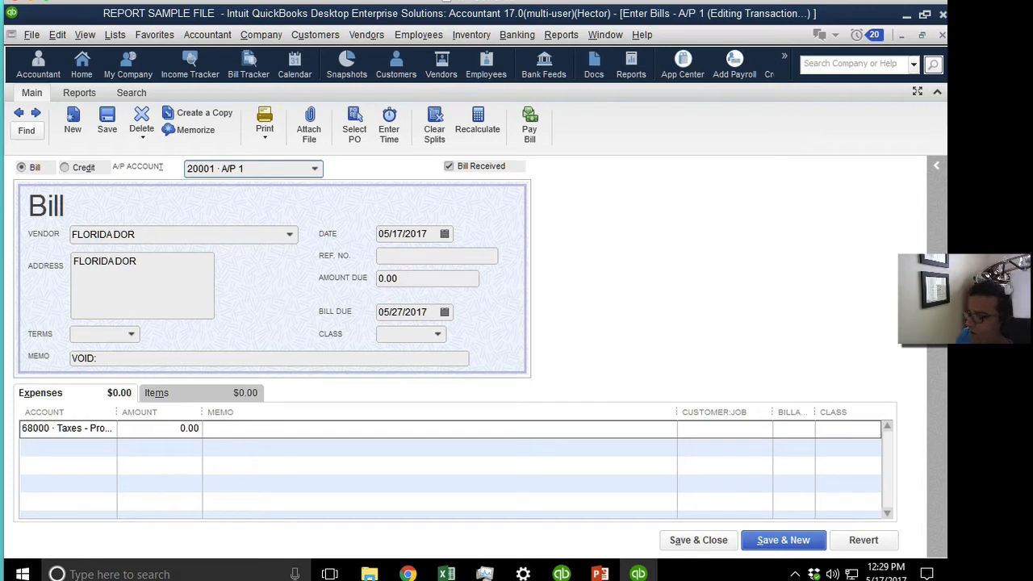
pyautogui.click(849, 548)
pyautogui.click(795, 544)
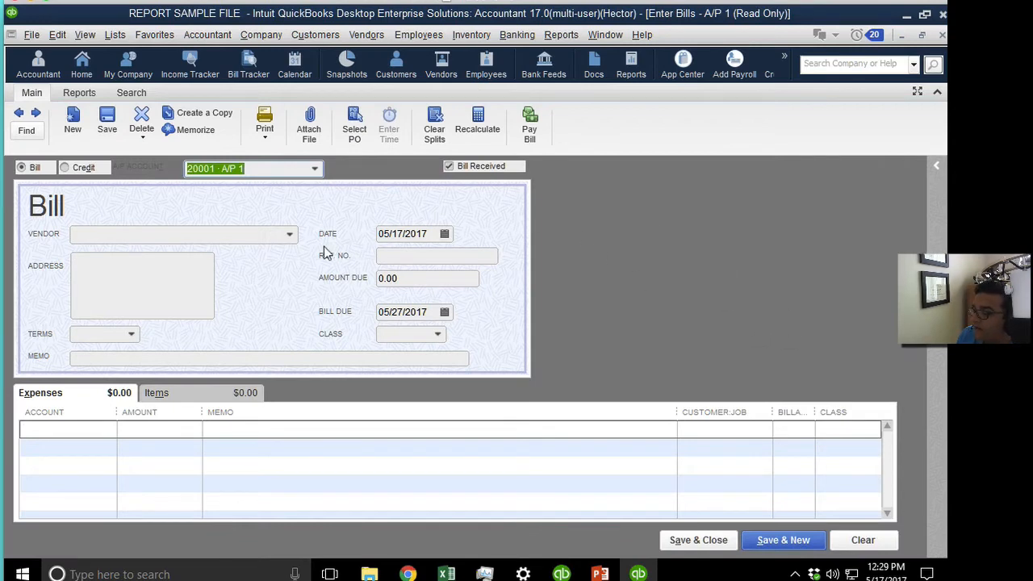
# Fill in a 500.00 bill from vendor REP H charged to Telephone Expense.
pyautogui.click(292, 240)
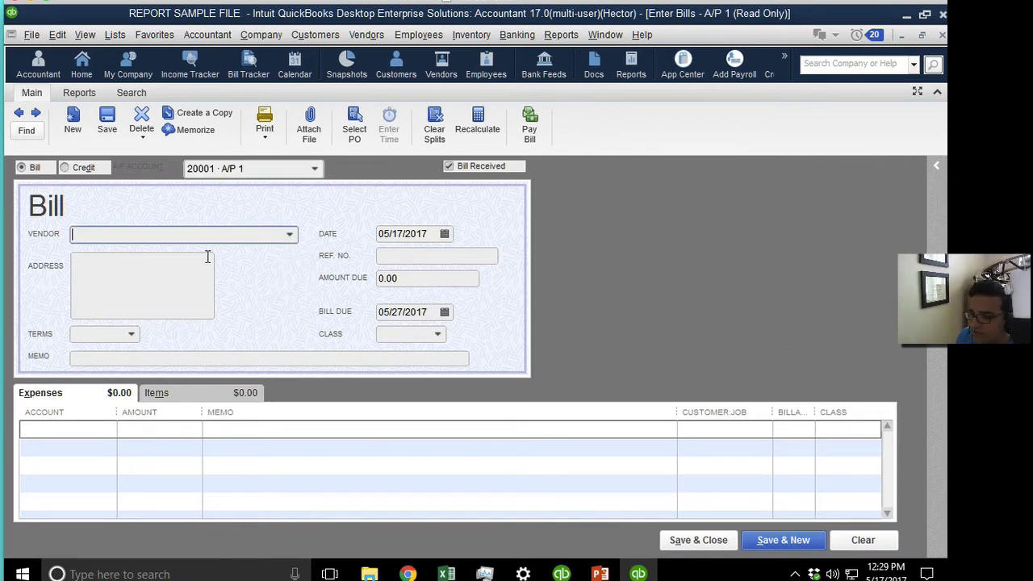
pyautogui.click(289, 234)
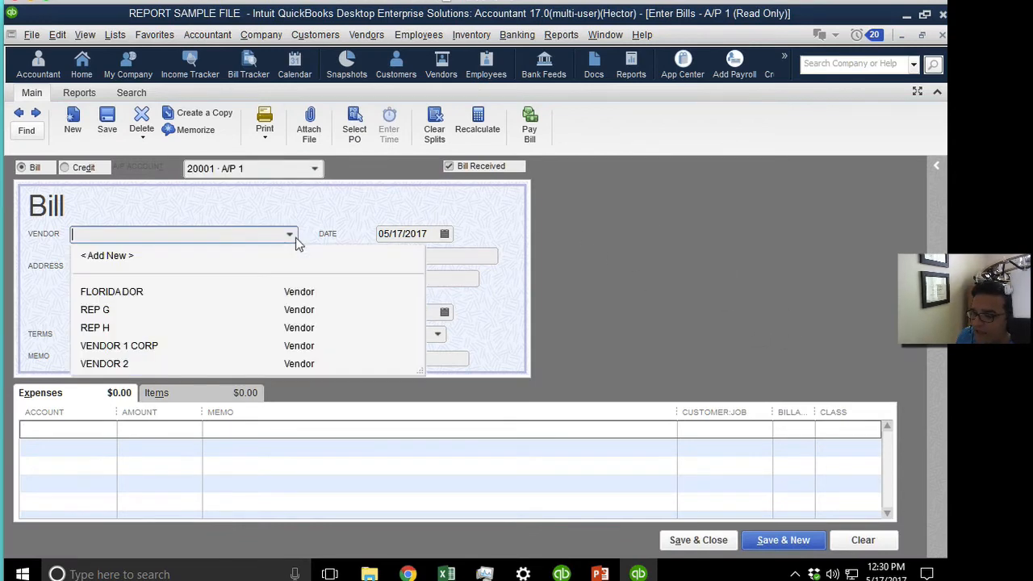
pyautogui.click(133, 328)
pyautogui.click(415, 277)
pyautogui.write('5')
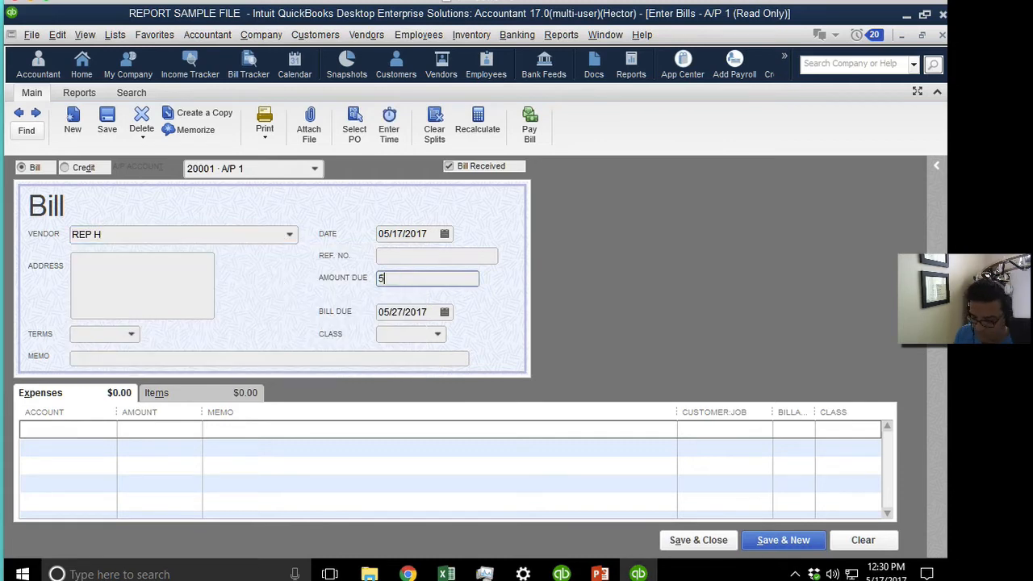
pyautogui.click(108, 429)
pyautogui.click(108, 429)
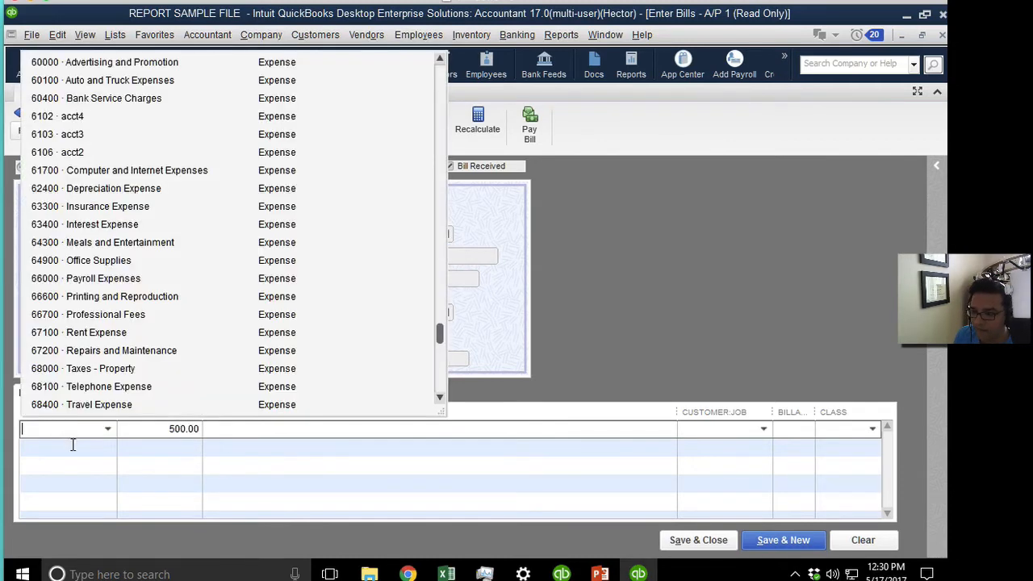
pyautogui.click(86, 393)
pyautogui.click(86, 388)
# Attempt Save & Close, accept the create-access refusal, and discard the unsaved bill.
pyautogui.click(698, 540)
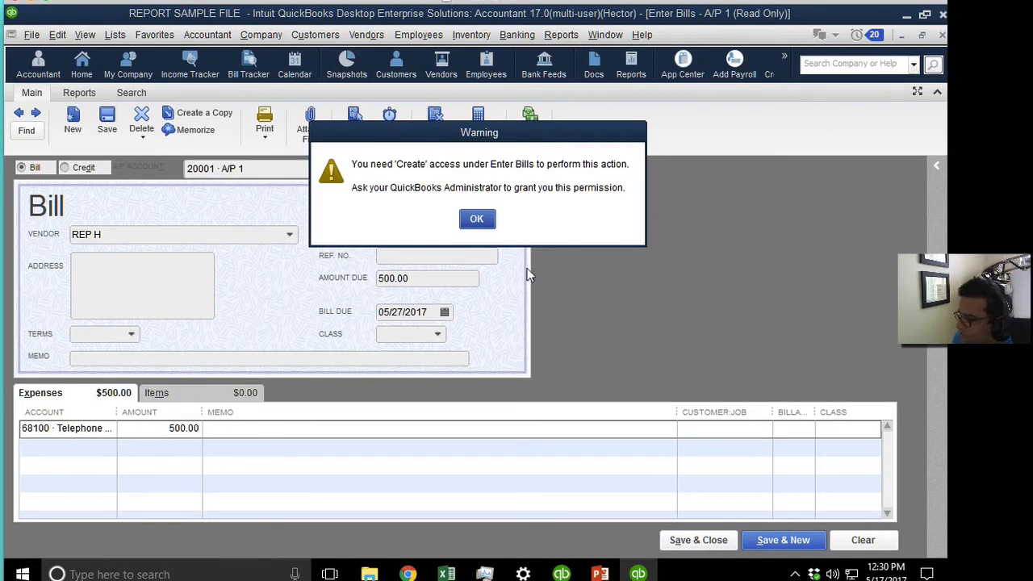
pyautogui.click(489, 222)
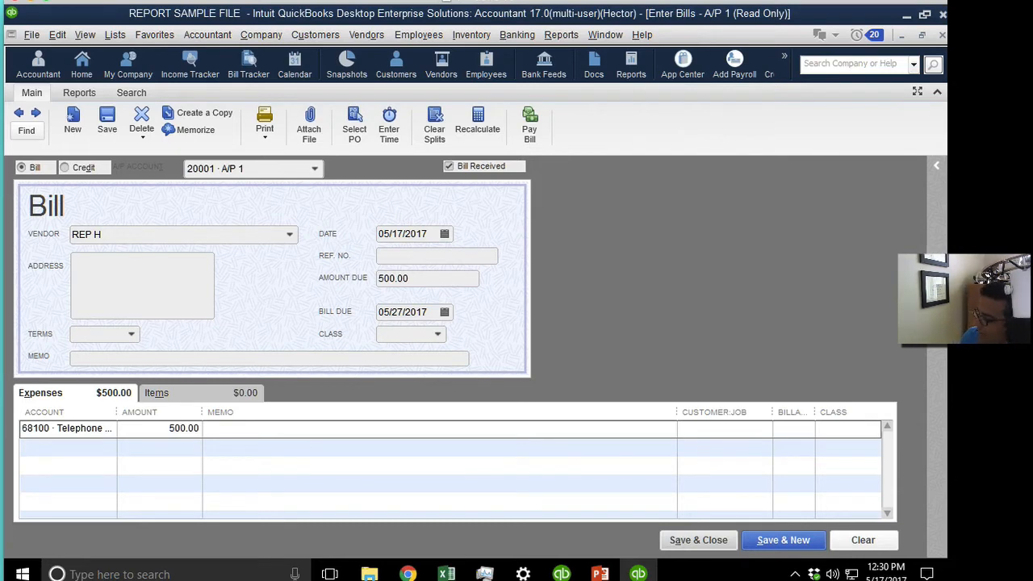
pyautogui.click(942, 35)
pyautogui.click(485, 195)
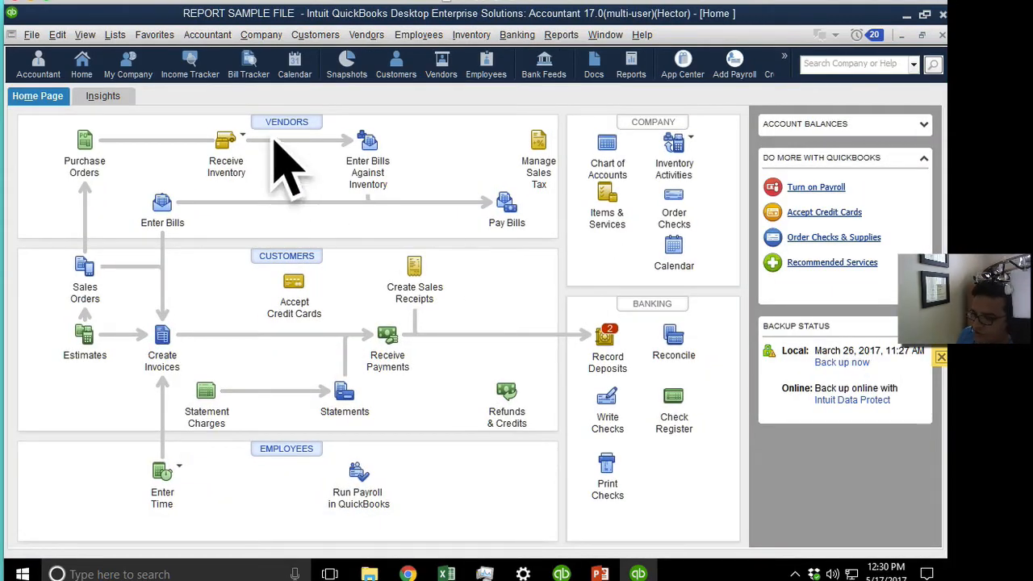
pyautogui.click(31, 37)
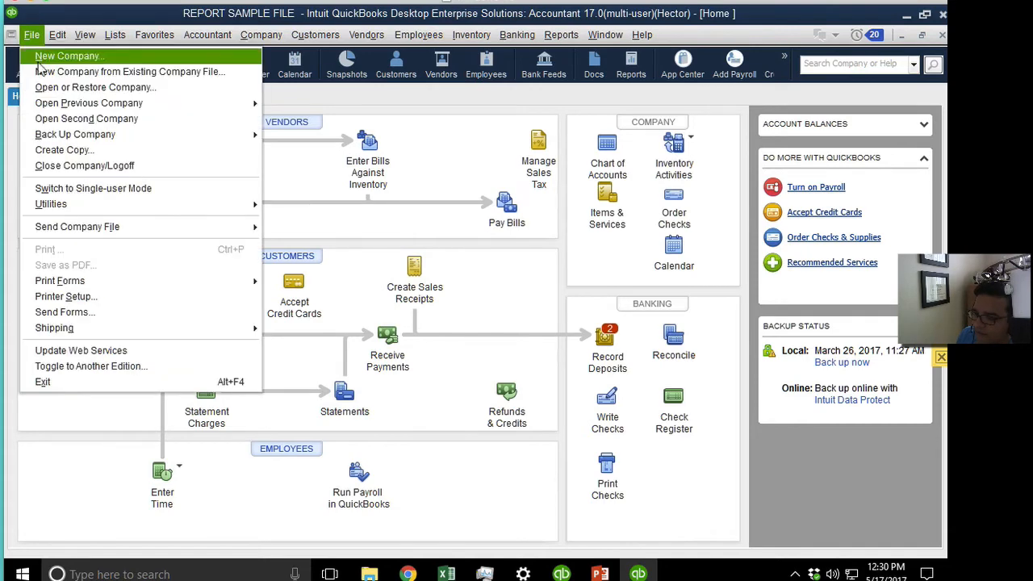
# Log Hector off without a backup, log back in as Admin, and maximize Home.
pyautogui.click(87, 166)
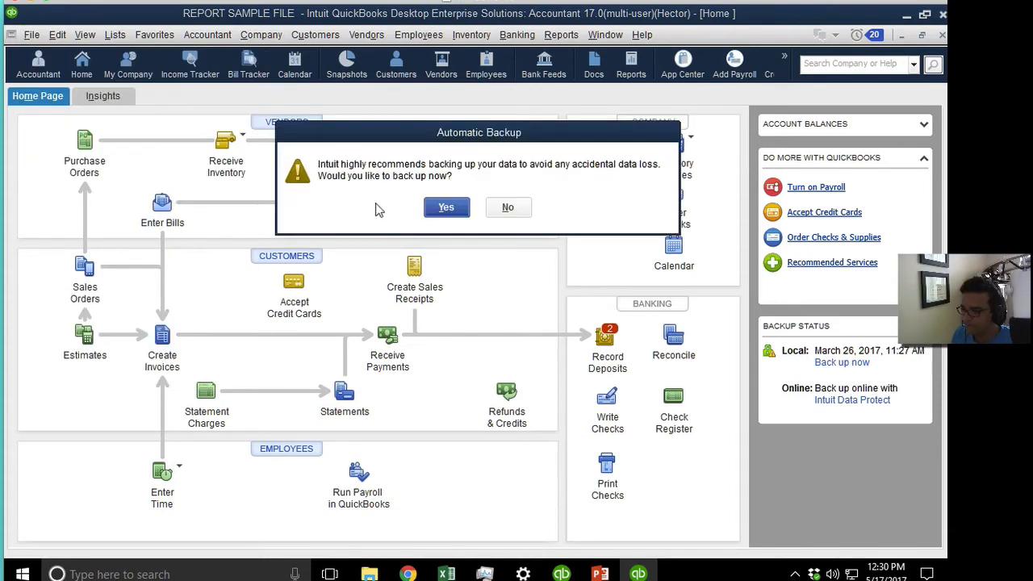
pyautogui.click(497, 209)
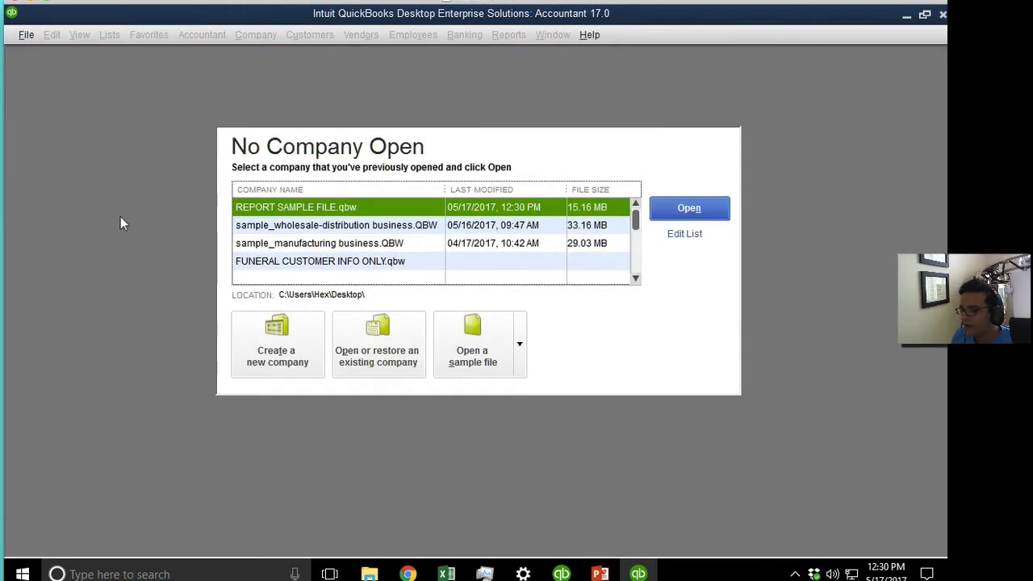
pyautogui.doubleClick(337, 207)
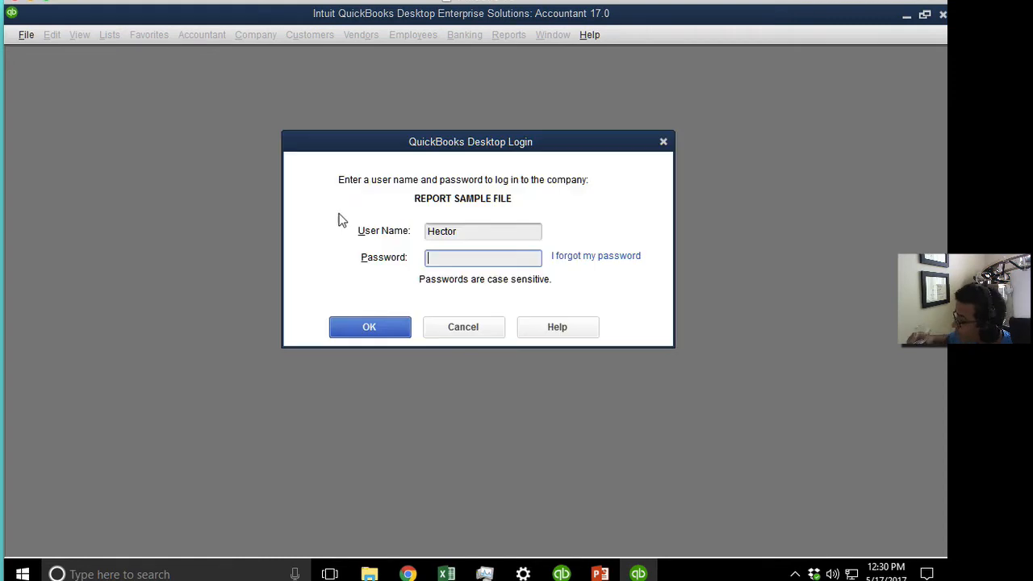
pyautogui.doubleClick(475, 232)
pyautogui.write('Admin')
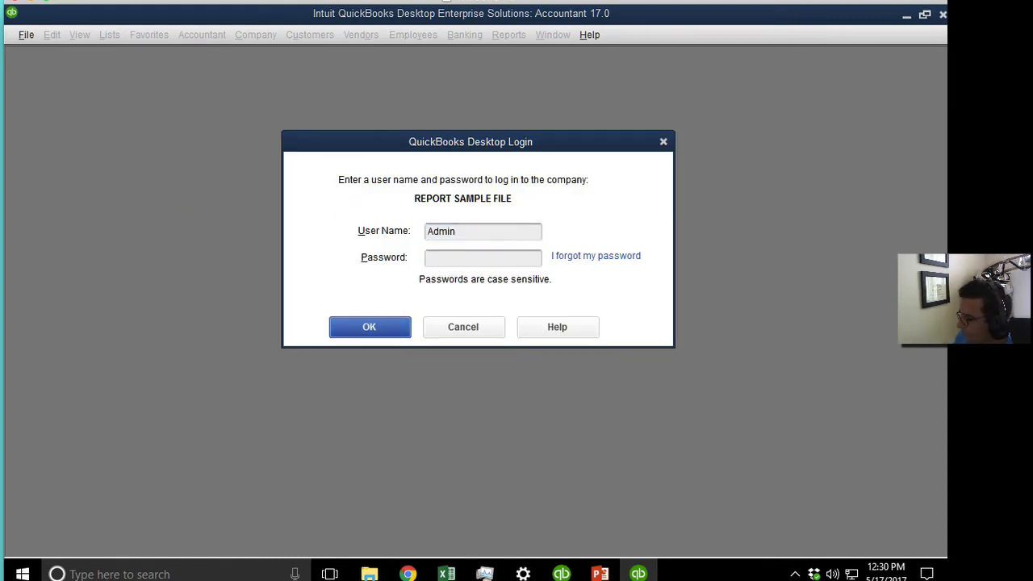
pyautogui.press('Return')
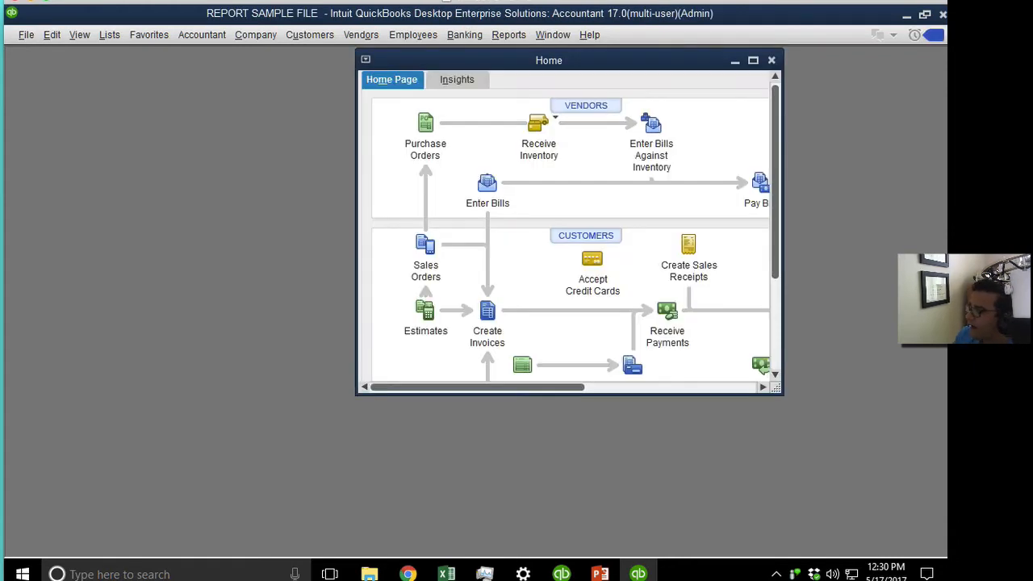
pyautogui.doubleClick(615, 63)
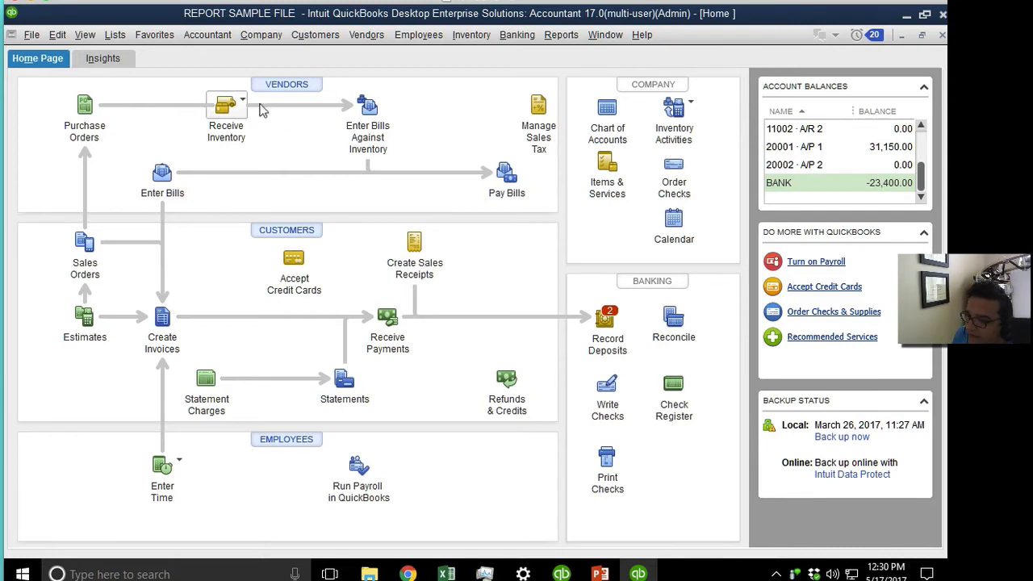
# Open Set Up Users and Roles from the Company menu, closing the stray chat window.
pyautogui.click(266, 37)
pyautogui.click(327, 195)
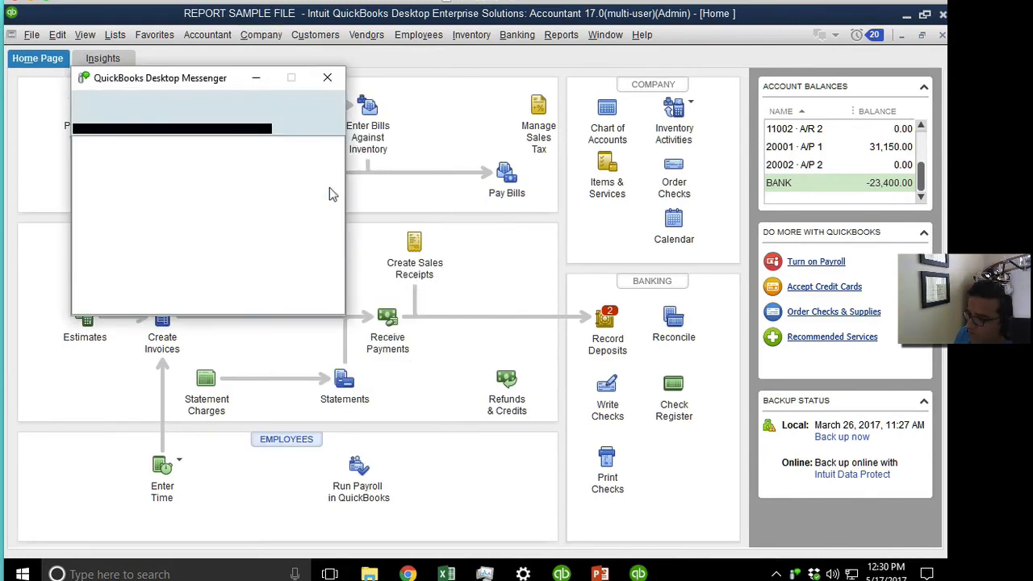
pyautogui.click(326, 78)
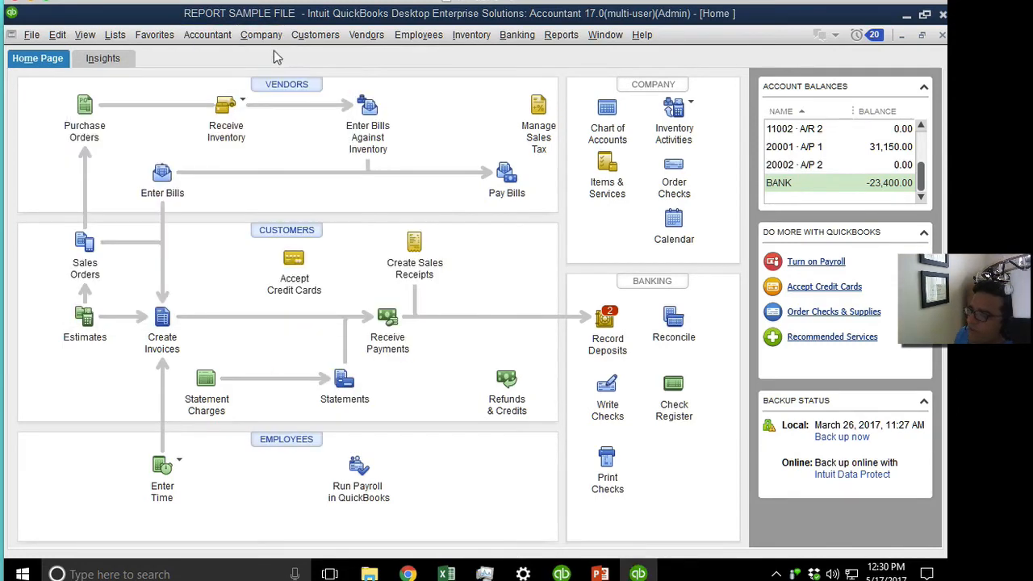
pyautogui.click(261, 34)
pyautogui.moveTo(399, 183)
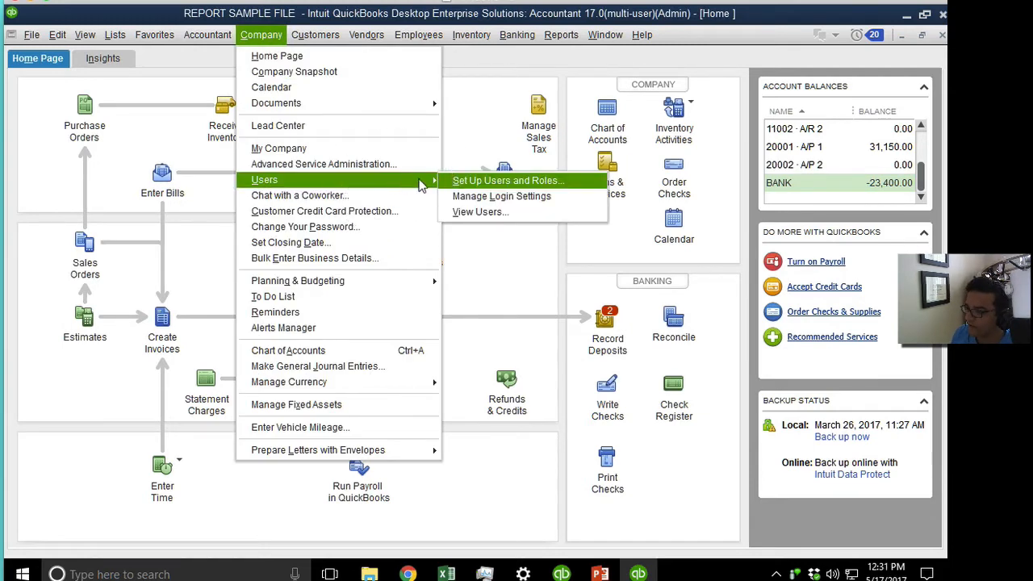
pyautogui.click(491, 185)
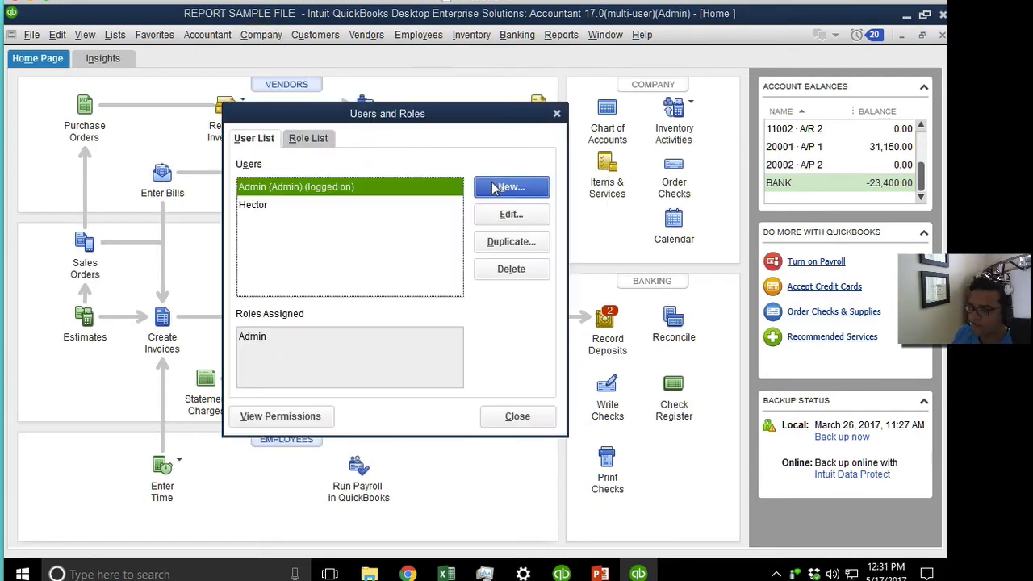
pyautogui.click(281, 209)
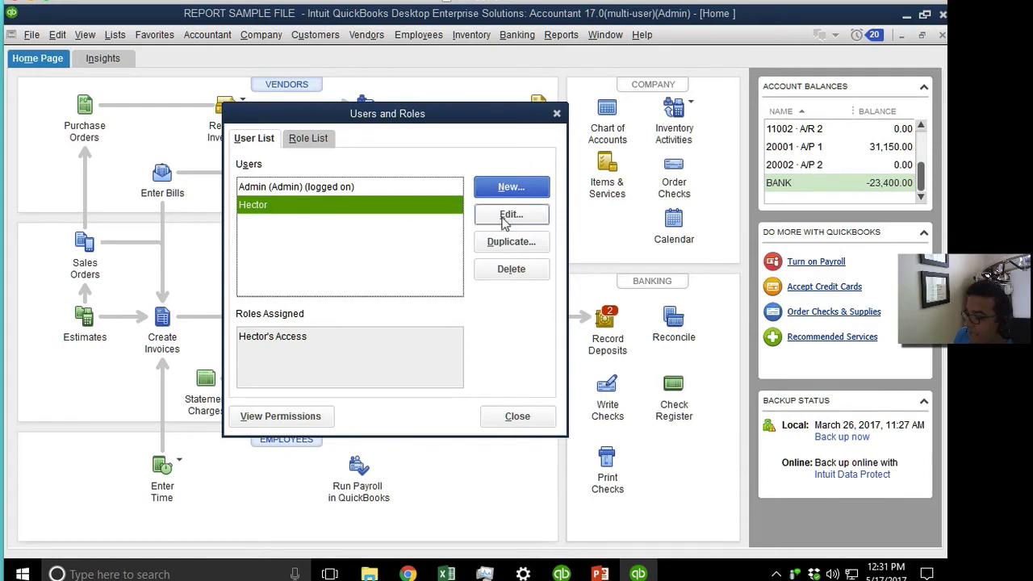
# On the Role List, select the restricted user's role and open it for editing.
pyautogui.click(309, 139)
pyautogui.click(458, 290)
pyautogui.click(458, 290)
pyautogui.click(458, 290)
pyautogui.click(457, 290)
pyautogui.click(458, 290)
pyautogui.click(304, 241)
pyautogui.click(517, 218)
# Give the role Full access to Enter Bills under Vendors & Payables.
pyautogui.click(309, 337)
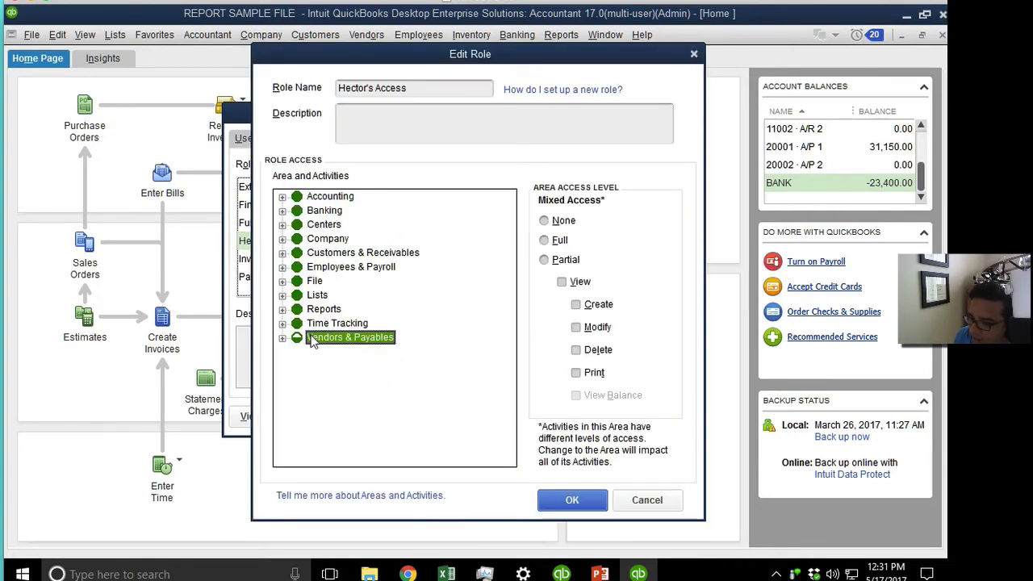
pyautogui.click(282, 339)
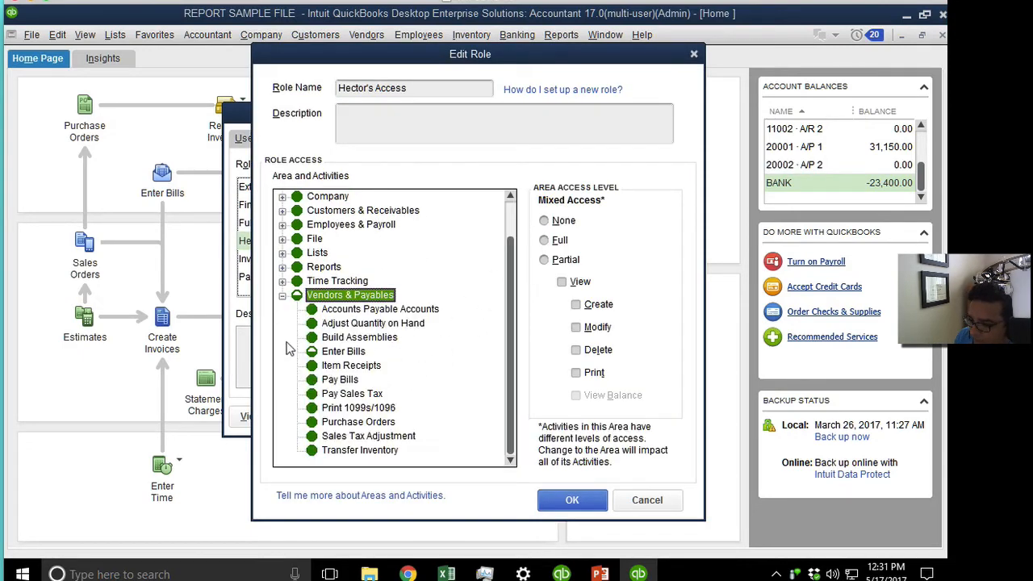
pyautogui.click(323, 352)
pyautogui.click(555, 221)
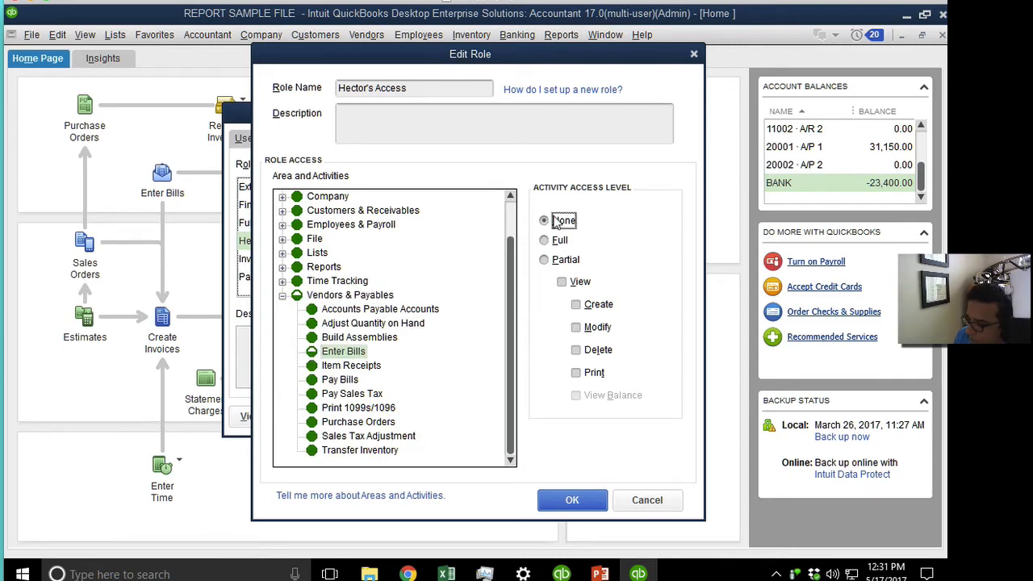
pyautogui.click(553, 242)
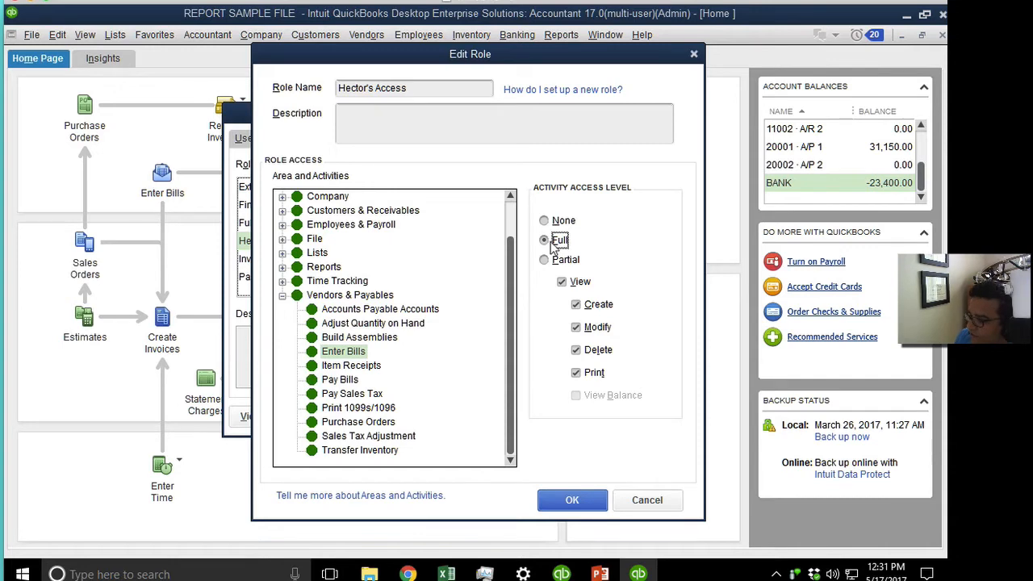
pyautogui.moveTo(510, 267); pyautogui.dragTo(518, 203)
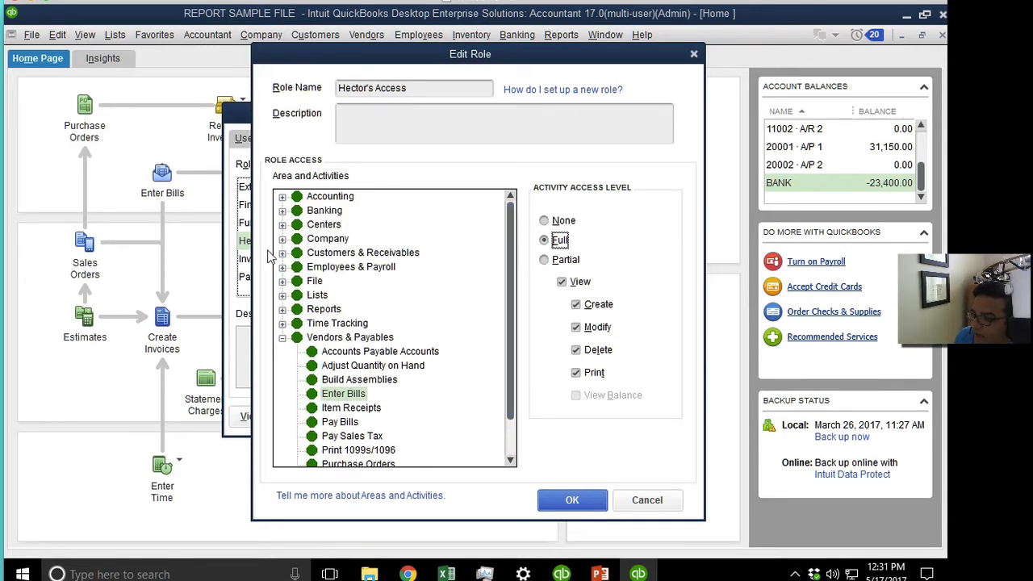
# Set the role's Vendor Center access to None and save the role.
pyautogui.click(282, 224)
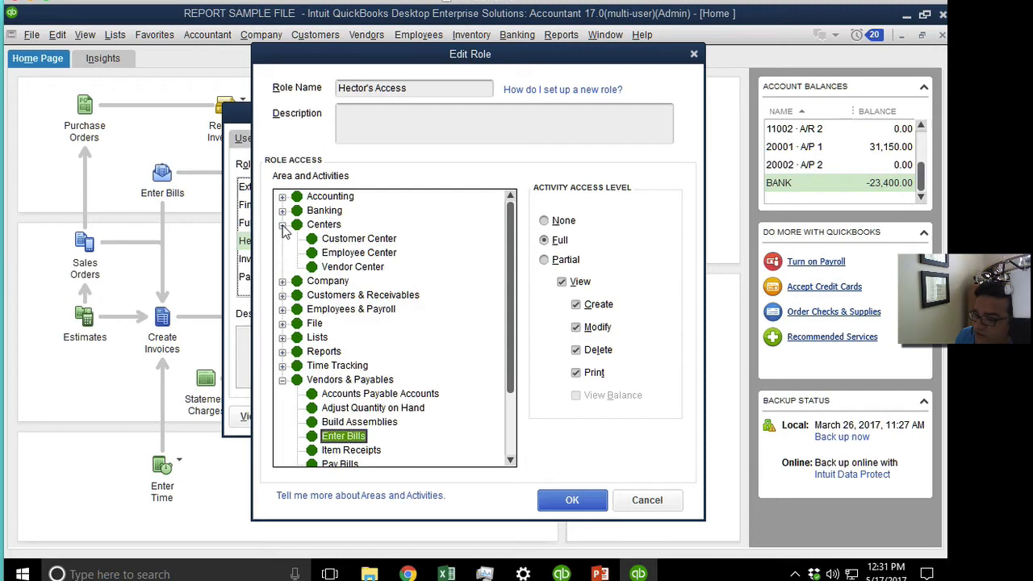
pyautogui.click(358, 269)
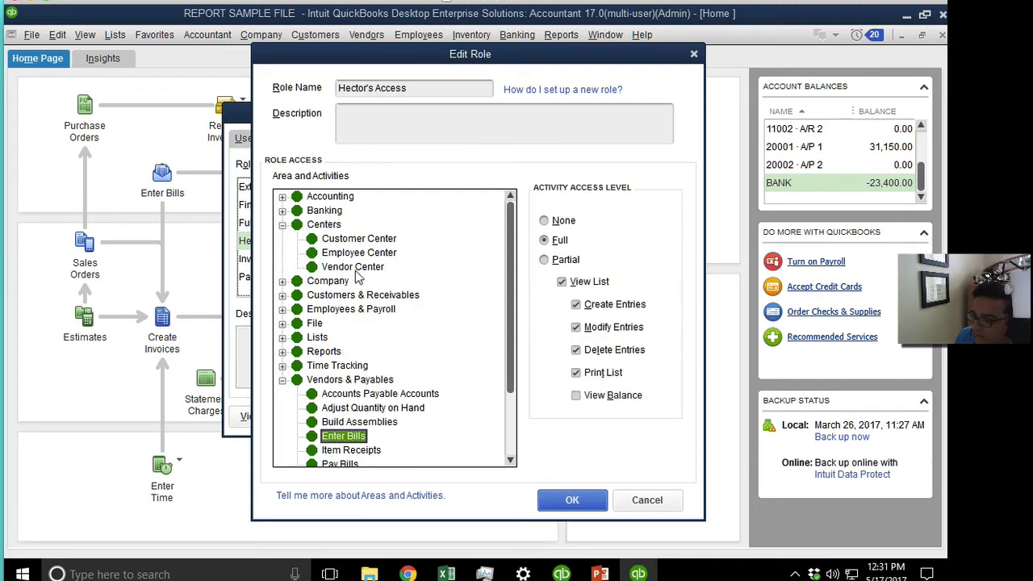
pyautogui.click(563, 221)
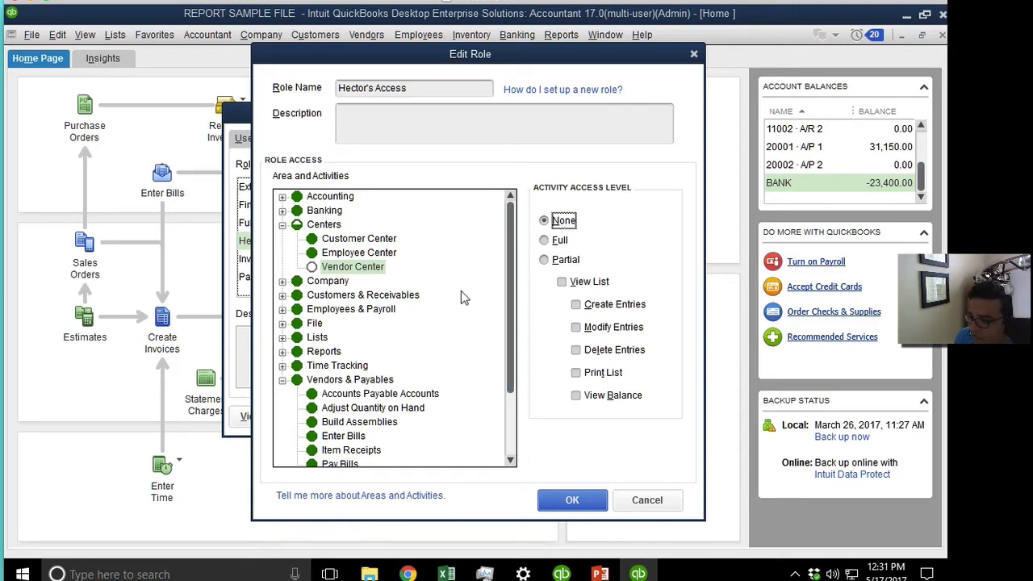
pyautogui.click(283, 338)
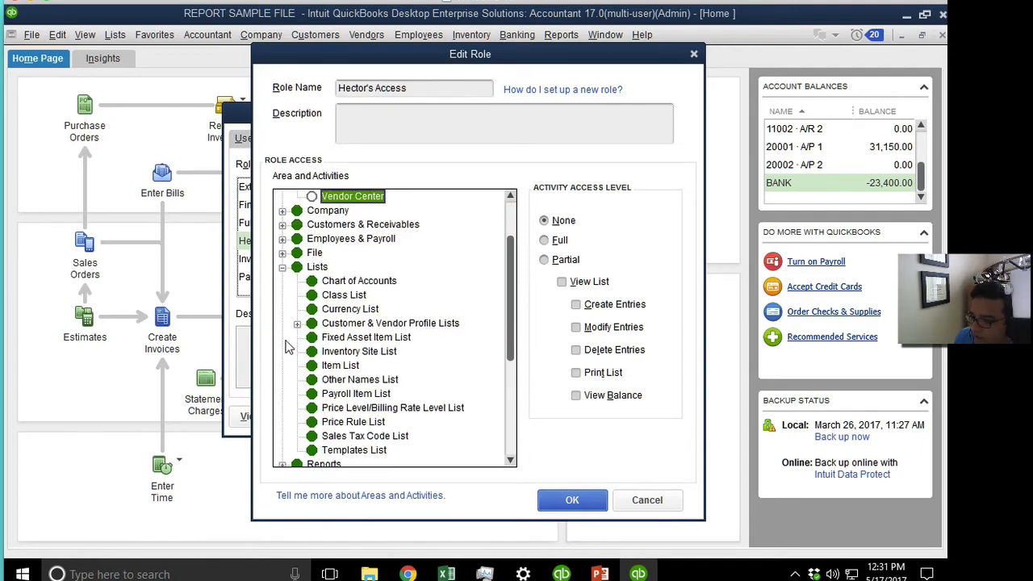
pyautogui.click(282, 267)
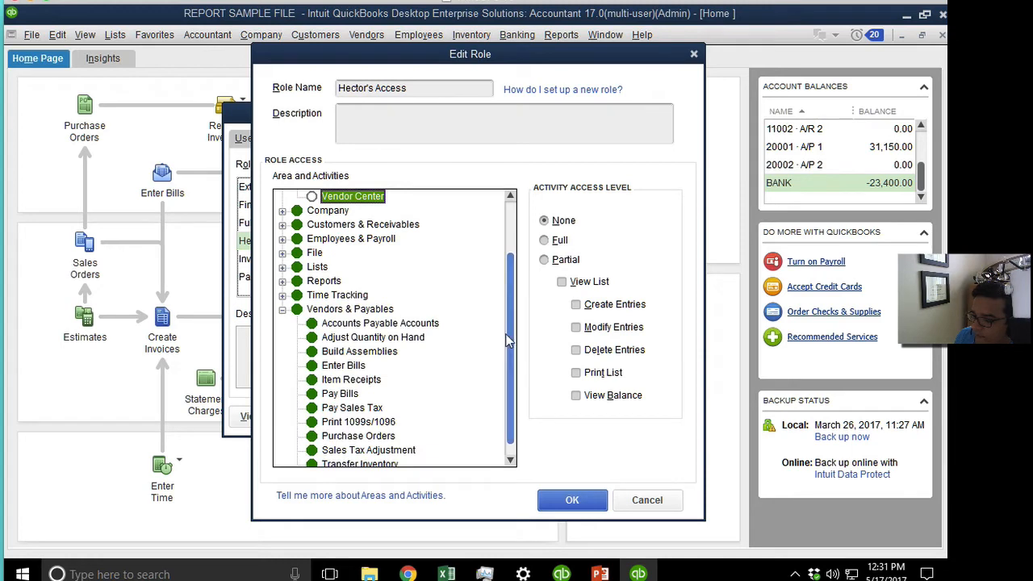
pyautogui.scroll(-1, 507, 355)
pyautogui.click(571, 501)
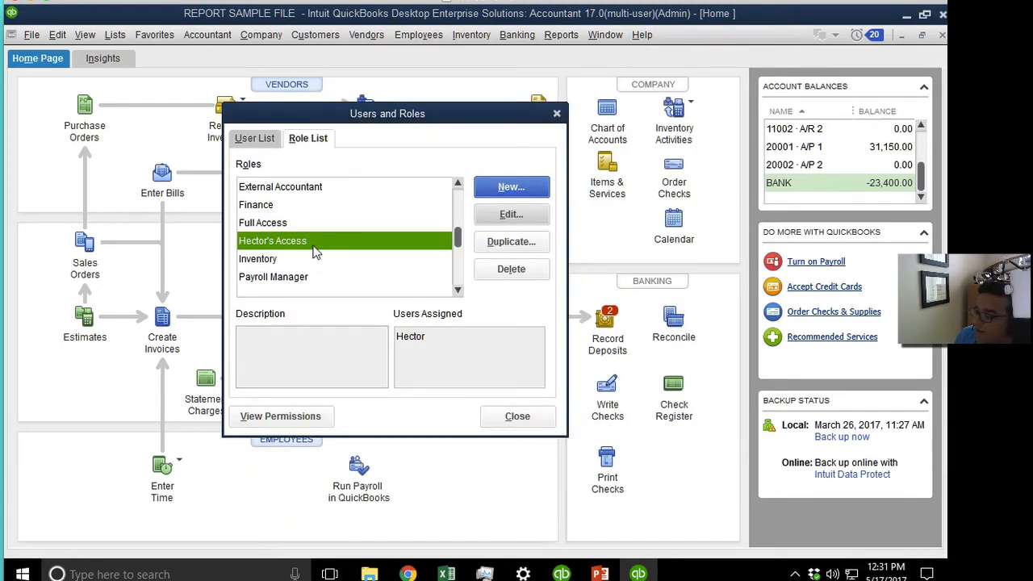
# Close Users and Roles and log off the company file.
pyautogui.click(556, 113)
pyautogui.click(30, 35)
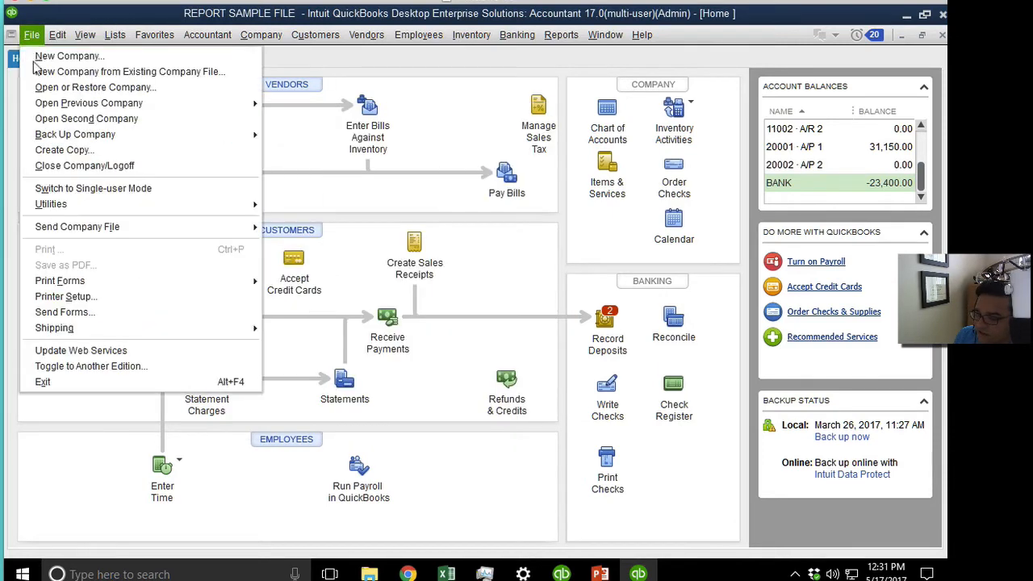
pyautogui.click(103, 167)
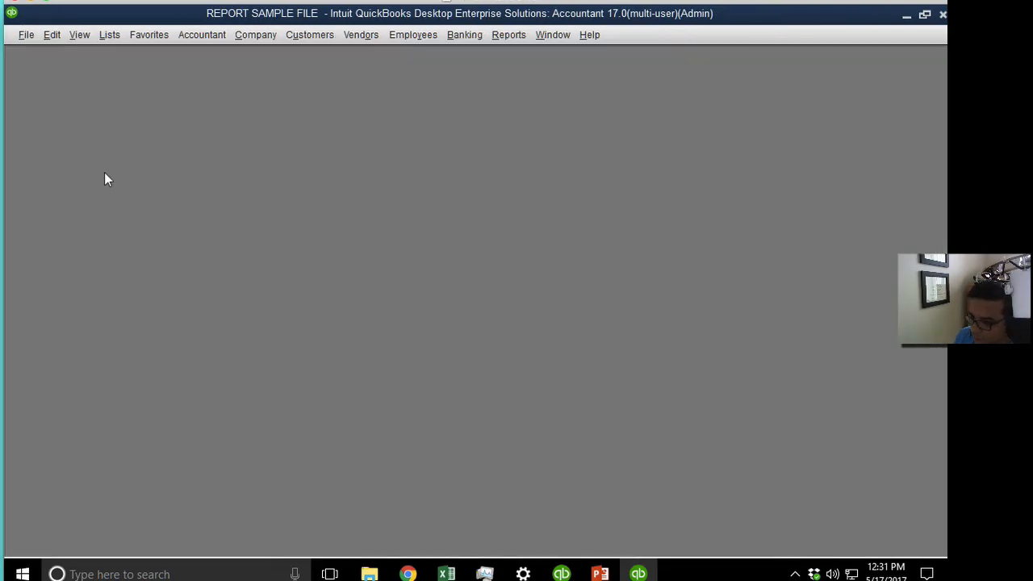
# Reopen REPORT SAMPLE FILE and log in with the restricted user's name and password.
pyautogui.doubleClick(306, 205)
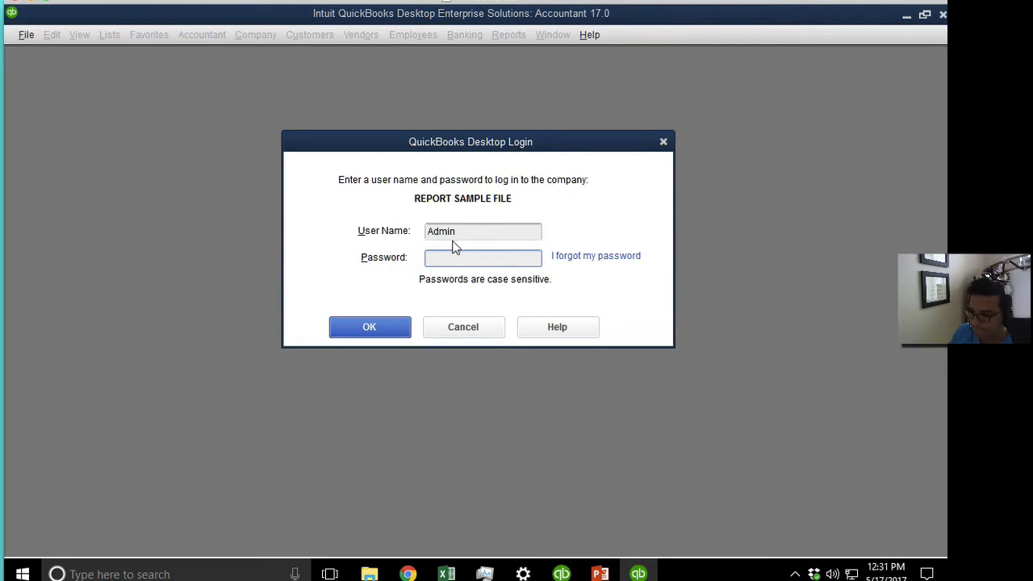
pyautogui.doubleClick(479, 233)
pyautogui.write('Hector')
pyautogui.press('Tab')
pyautogui.write('****')
pyautogui.press('Return')
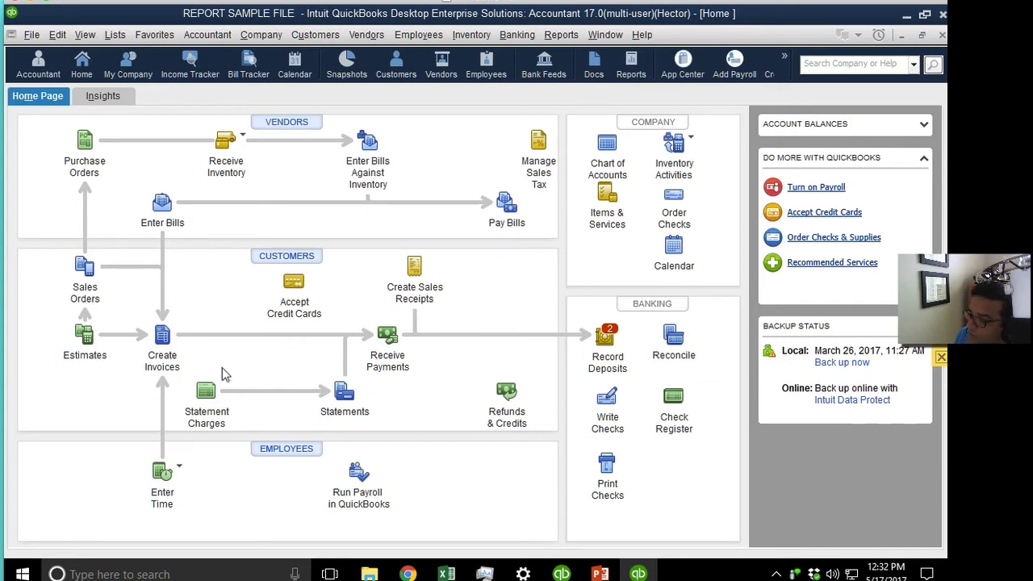
# Start a new bill with REP H as the vendor.
pyautogui.click(158, 201)
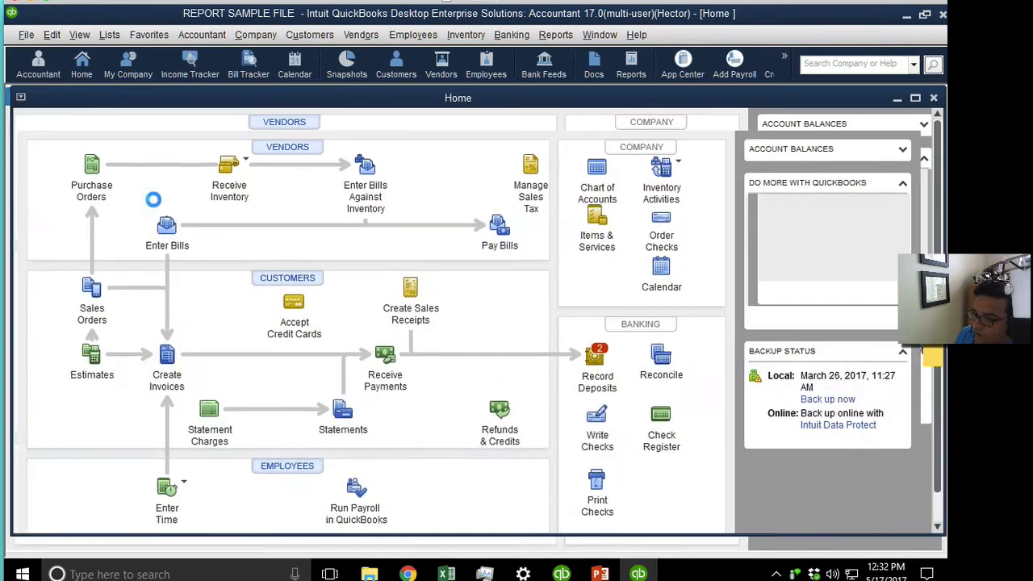
pyautogui.click(289, 236)
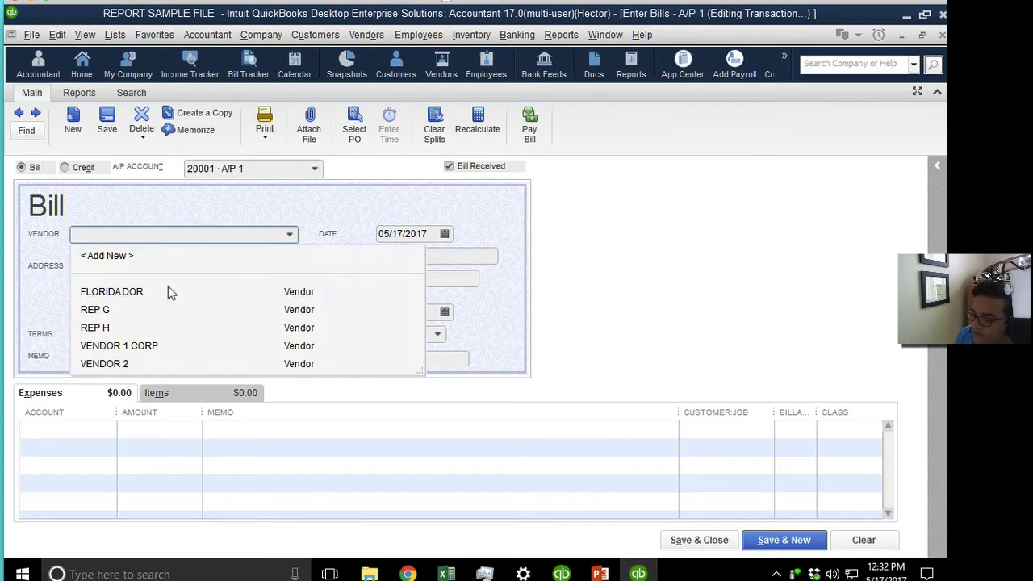
pyautogui.click(107, 329)
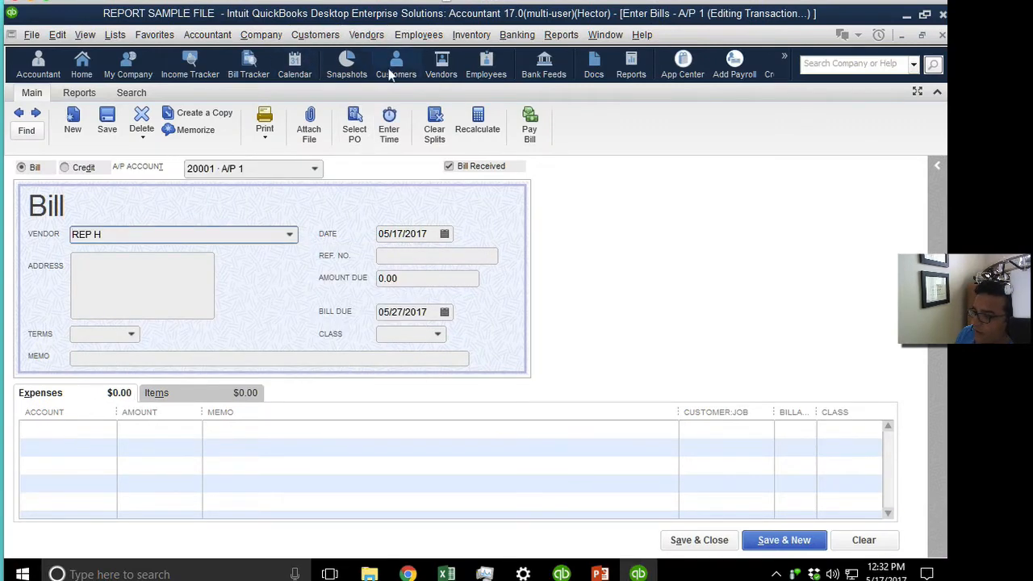
# Attempt the Vendor Center and adding new vendors, dismissing each access warning.
pyautogui.click(445, 69)
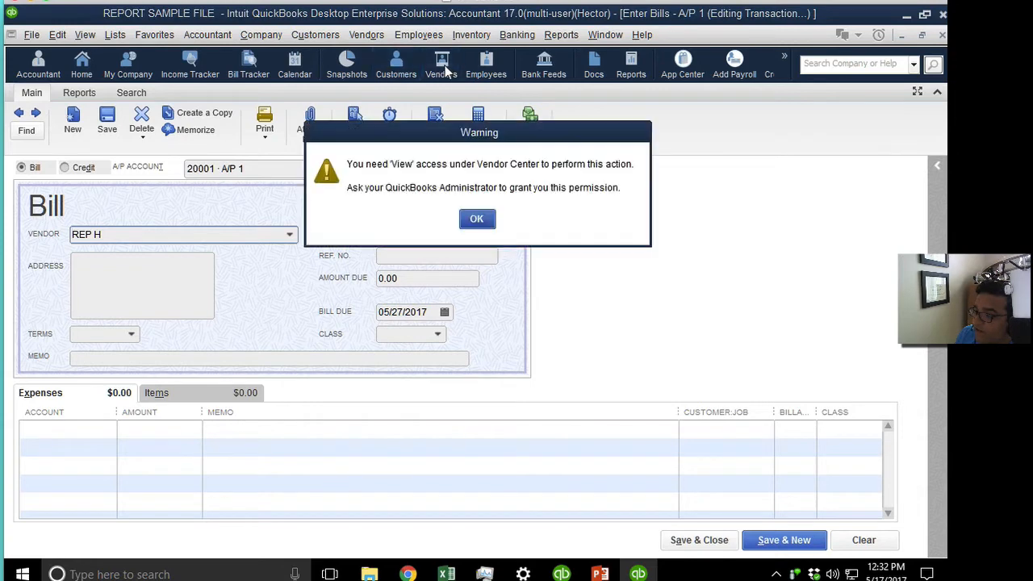
pyautogui.click(477, 218)
pyautogui.click(289, 234)
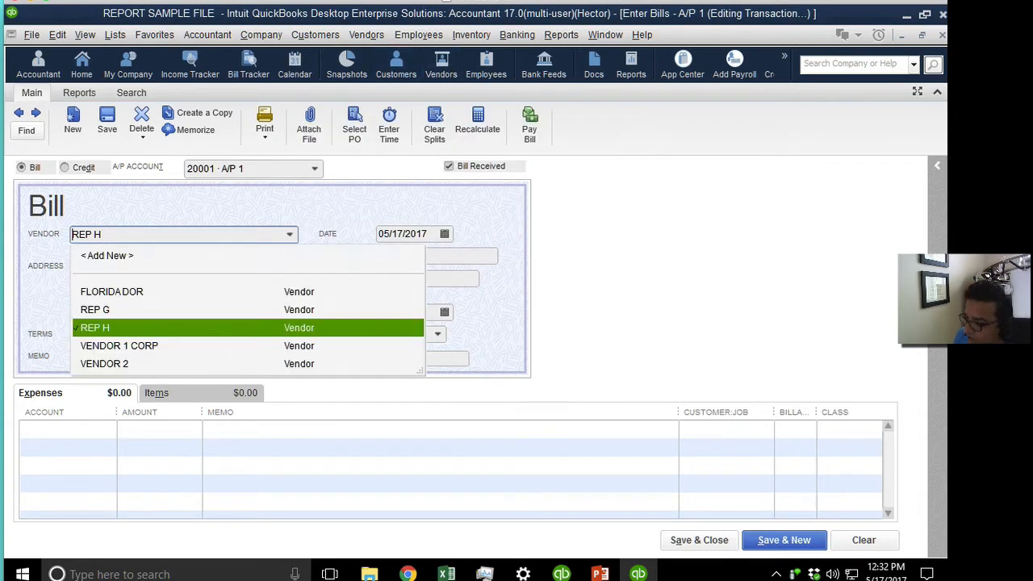
pyautogui.click(117, 257)
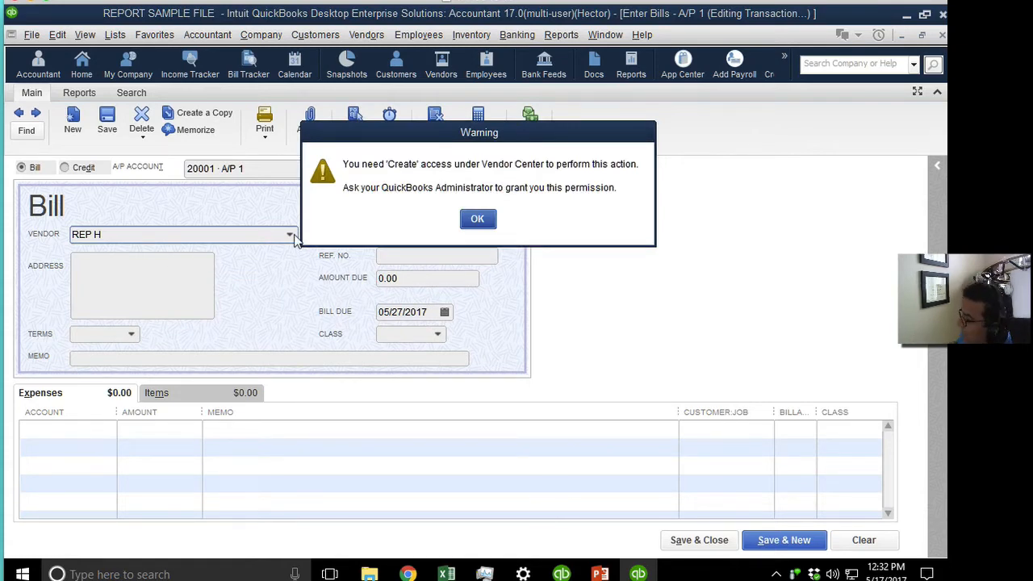
pyautogui.click(477, 219)
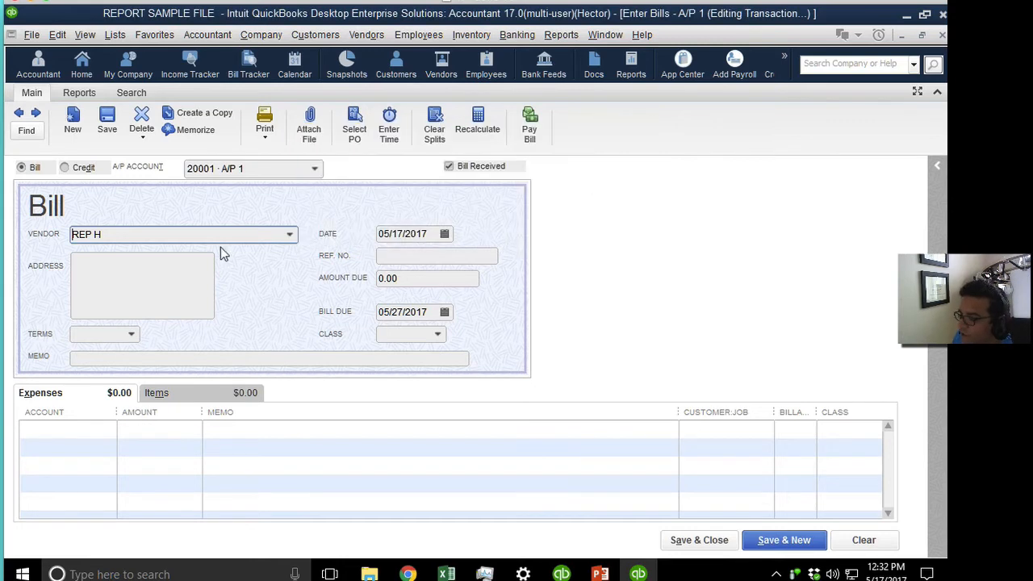
pyautogui.click(288, 234)
pyautogui.click(117, 256)
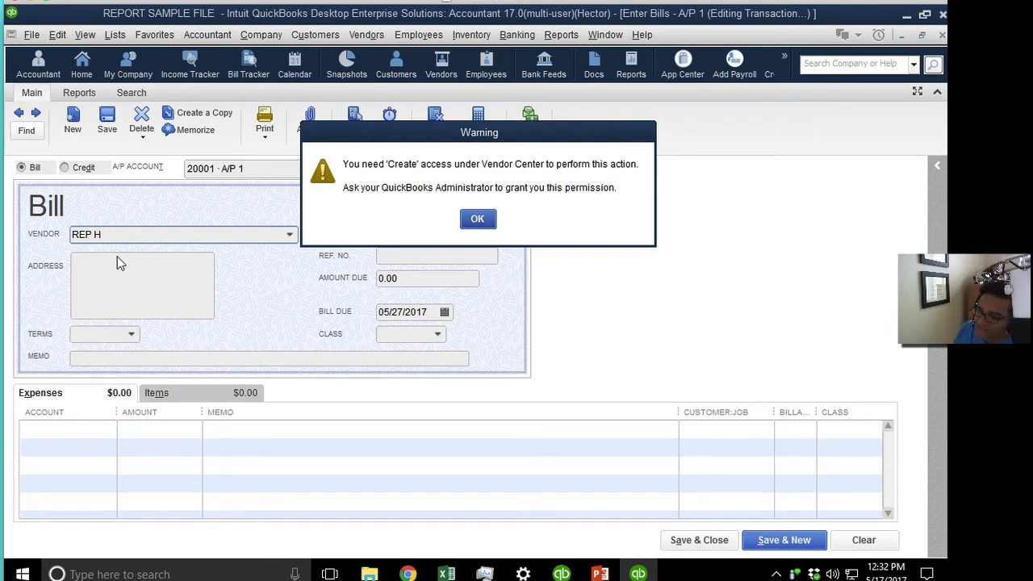
pyautogui.click(477, 218)
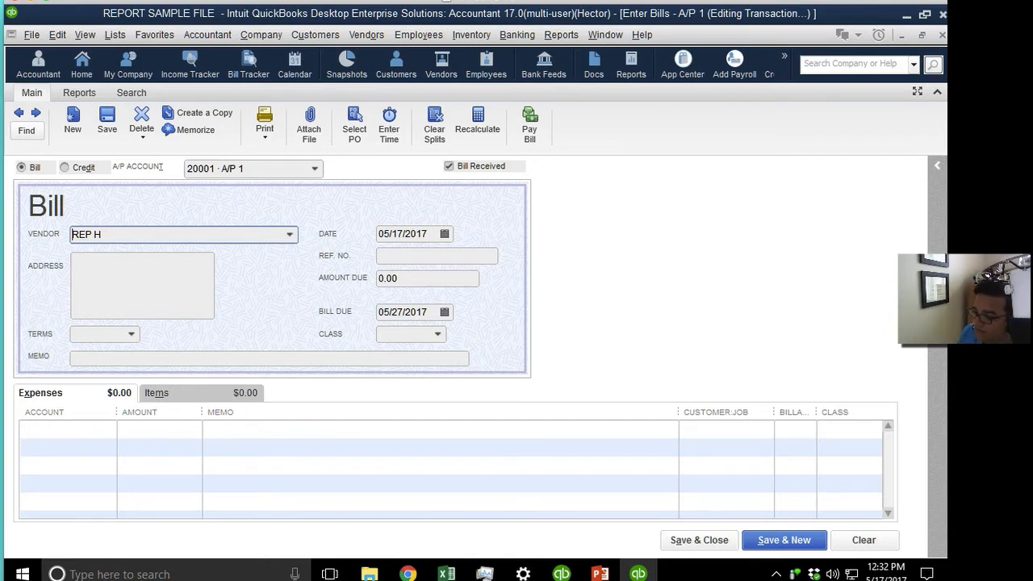
# Retry the Vendor Center and Add New vendor, closing the missing Create-access warnings.
pyautogui.click(451, 80)
pyautogui.click(482, 218)
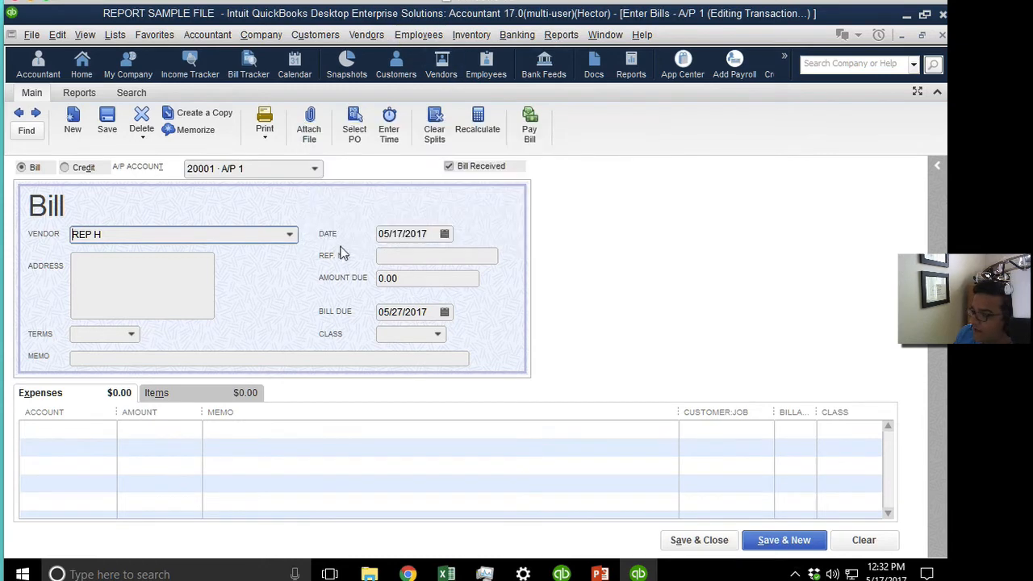
pyautogui.click(290, 234)
pyautogui.click(114, 256)
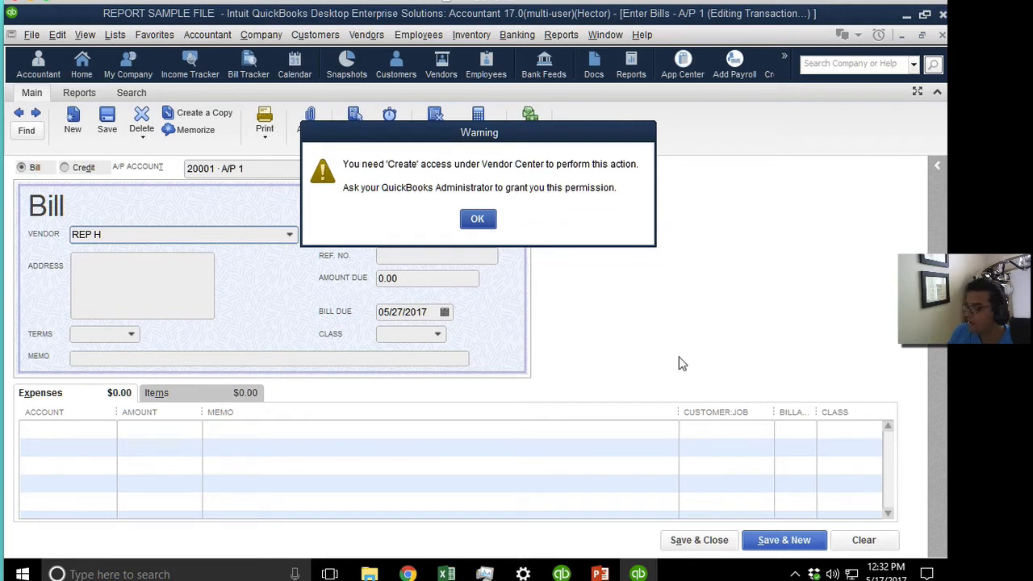
pyautogui.click(477, 220)
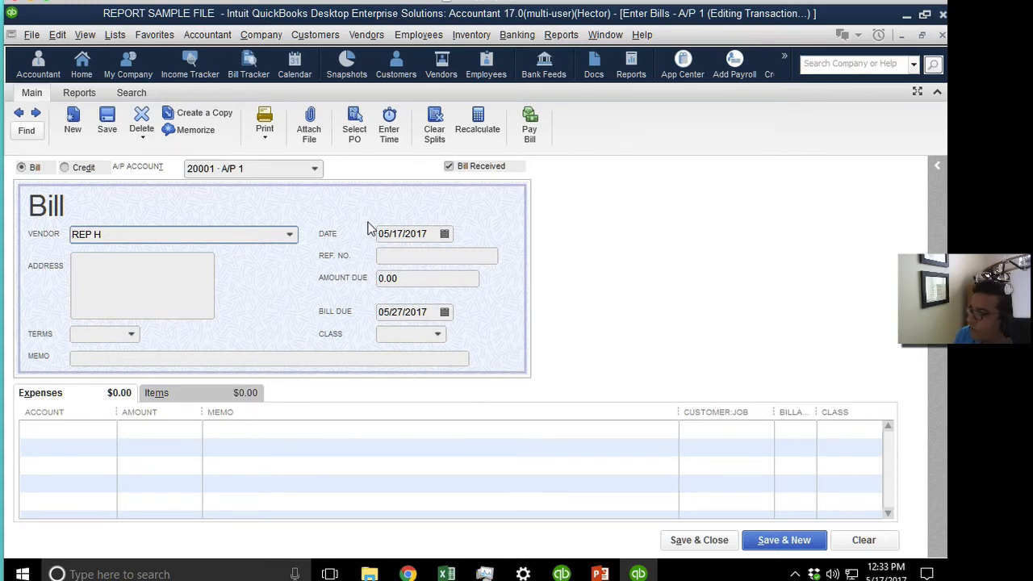
# Log off the company file, discarding the unrecorded bill.
pyautogui.click(30, 34)
pyautogui.click(80, 166)
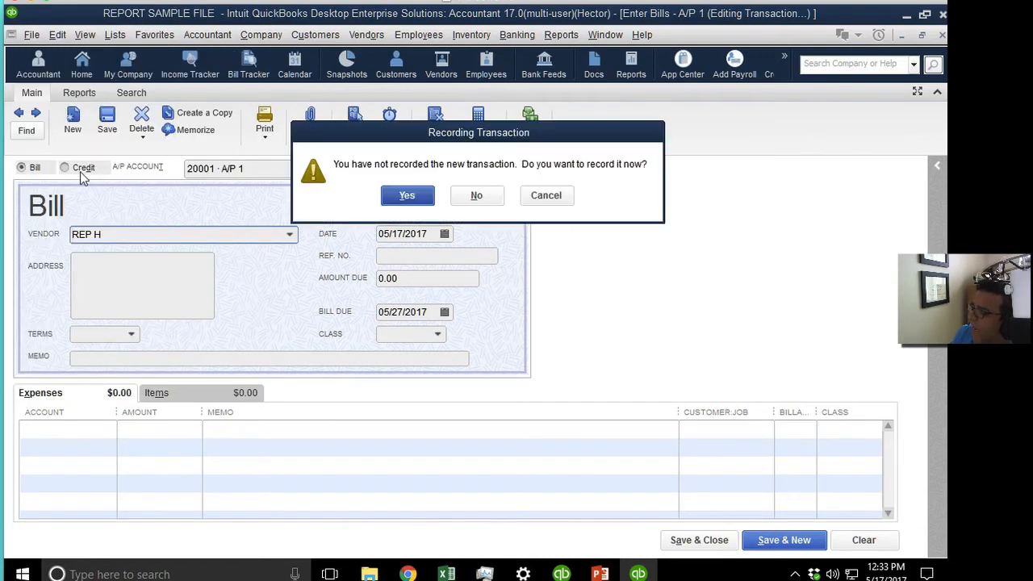
pyautogui.click(460, 195)
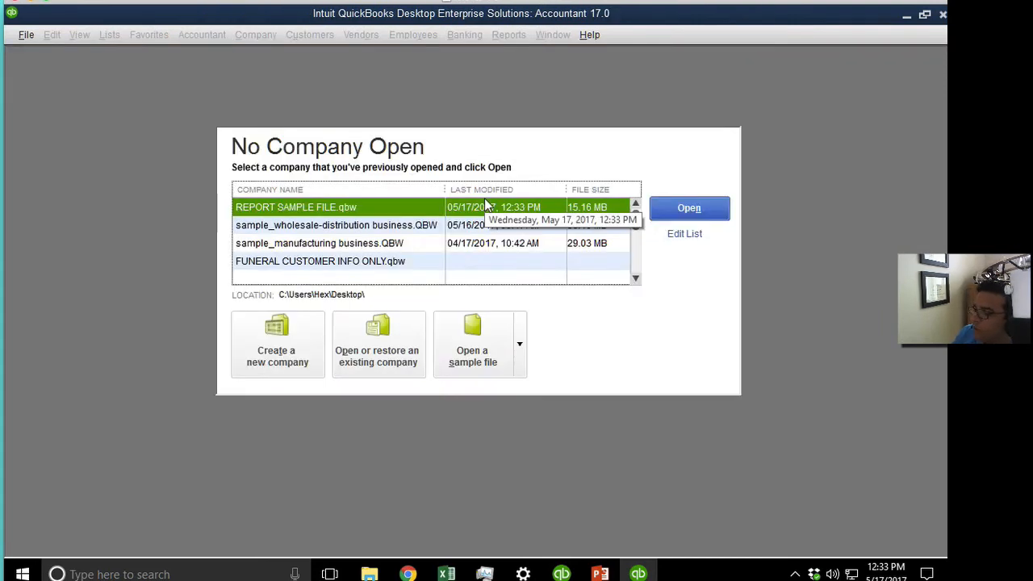
# Reopen REPORT SAMPLE FILE as Admin, retrying with an empty password after the failed login.
pyautogui.doubleClick(370, 206)
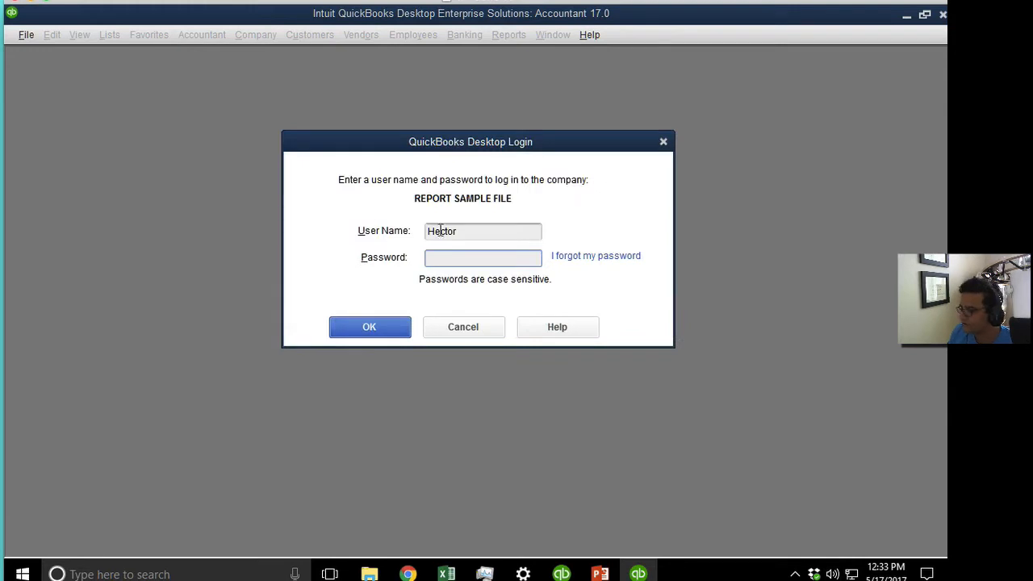
pyautogui.write('Admin')
pyautogui.press('Tab')
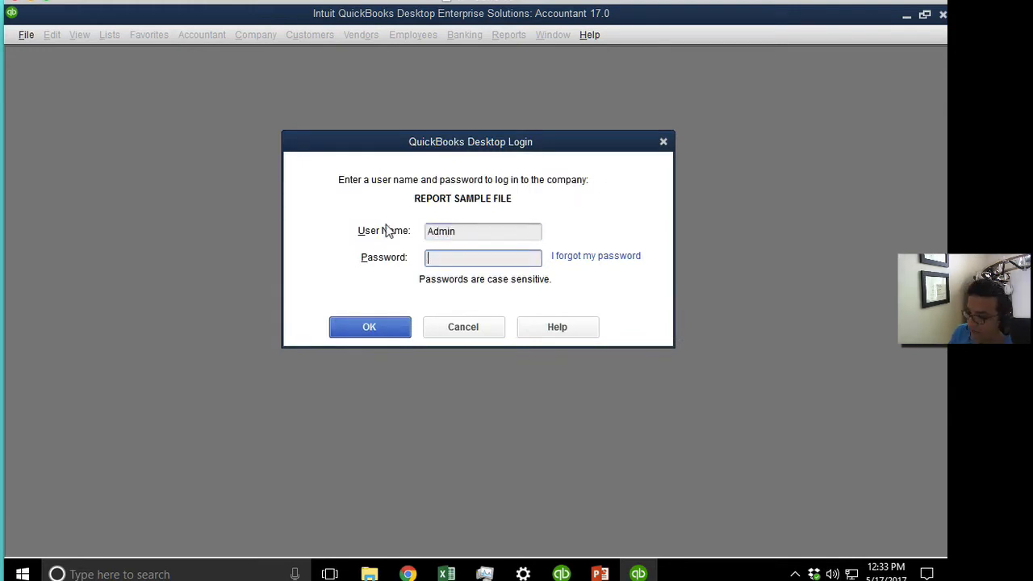
pyautogui.write('••')
pyautogui.press('BackSpace')
pyautogui.press('BackSpace')
pyautogui.write('••••')
pyautogui.press('Return')
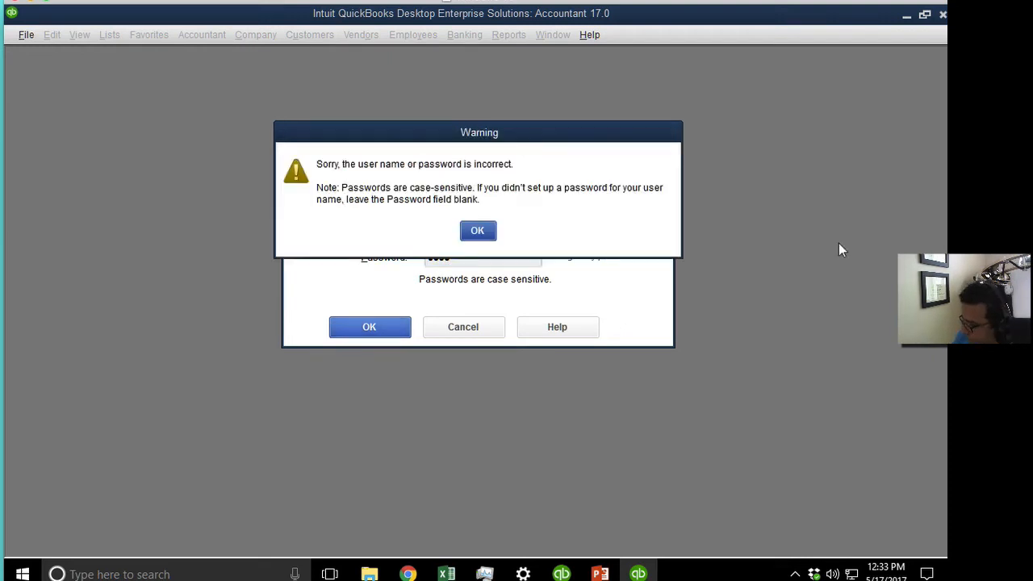
pyautogui.click(479, 229)
pyautogui.press('Tab')
pyautogui.press('BackSpace')
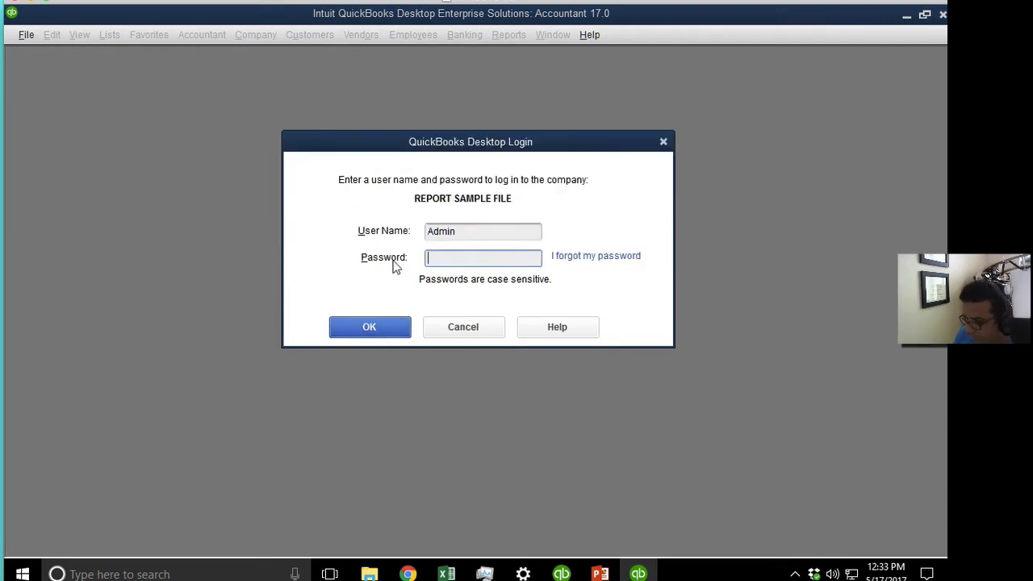
pyautogui.press('Return')
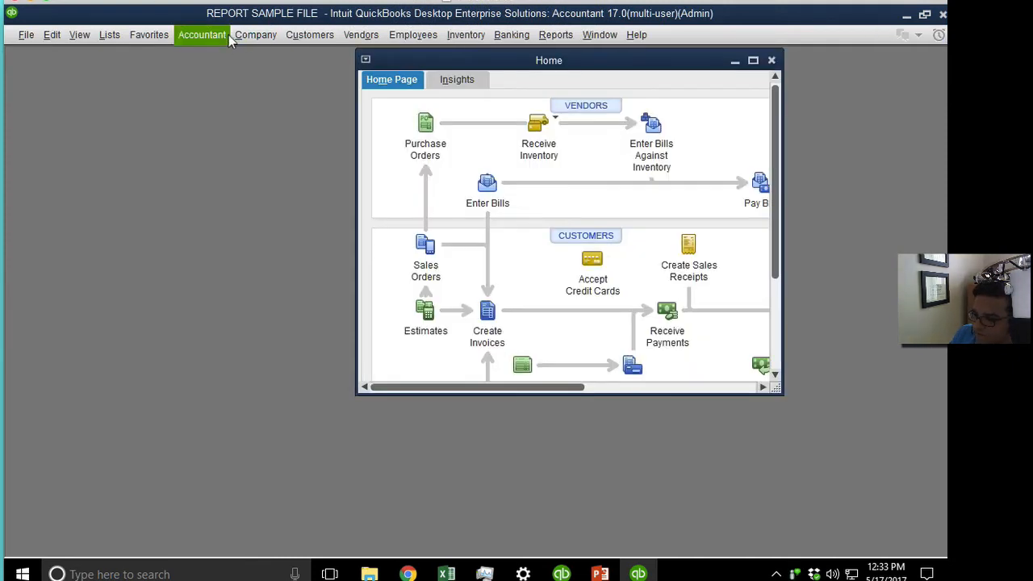
# Open Set Up Users and Roles and start editing the restricted user's role.
pyautogui.click(265, 35)
pyautogui.moveTo(342, 180)
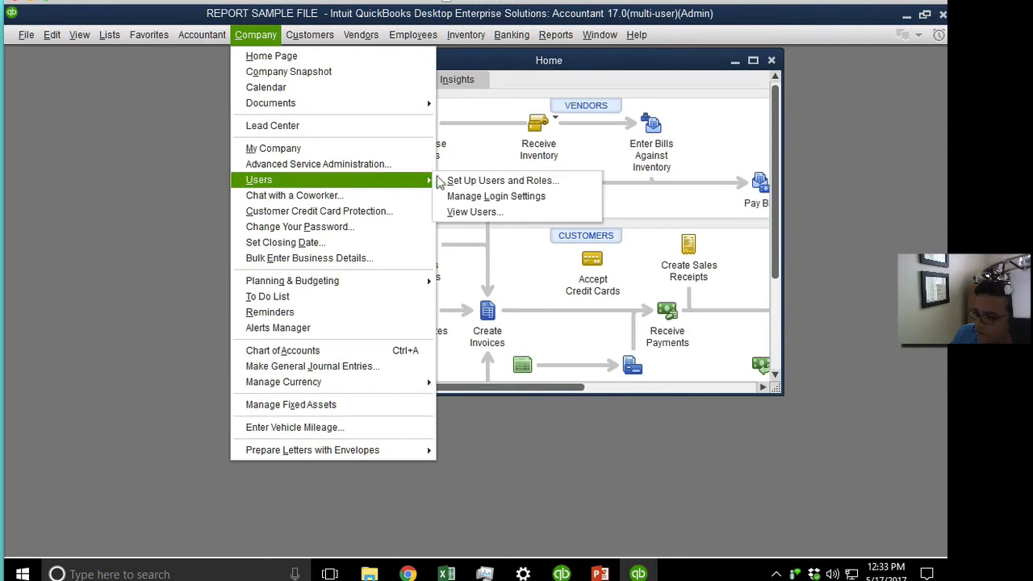
pyautogui.click(499, 177)
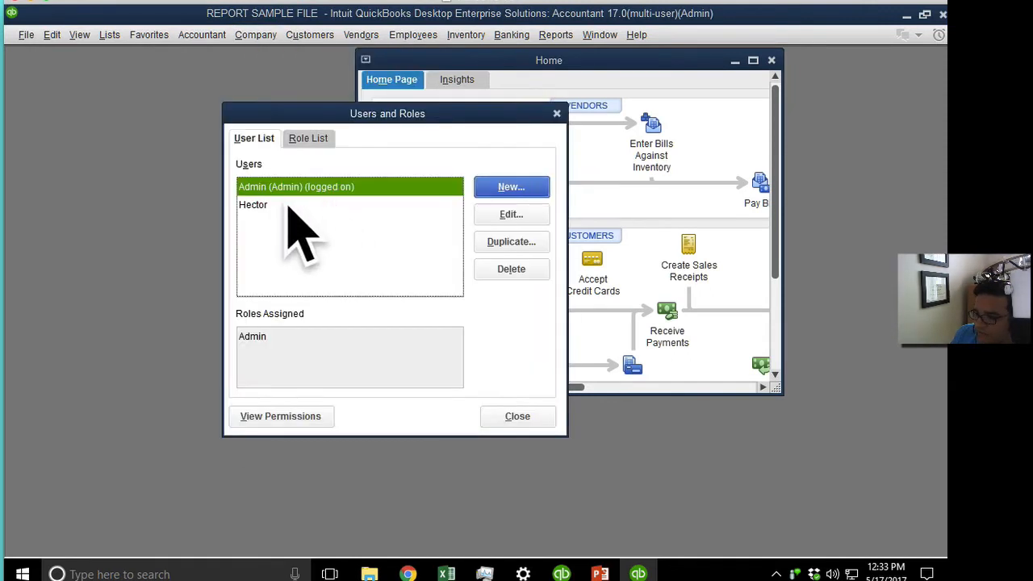
pyautogui.click(311, 140)
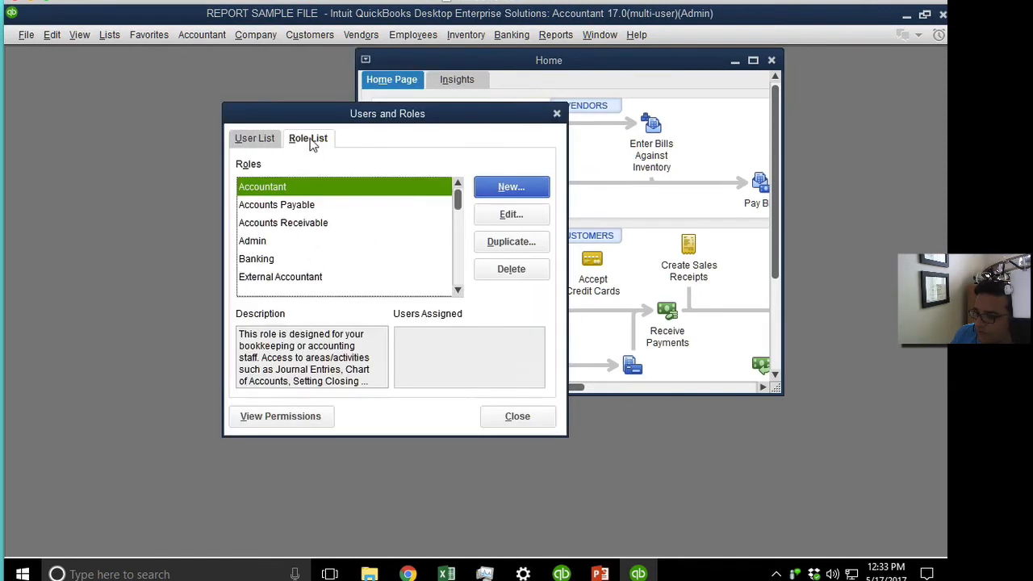
pyautogui.click(458, 261)
pyautogui.click(283, 224)
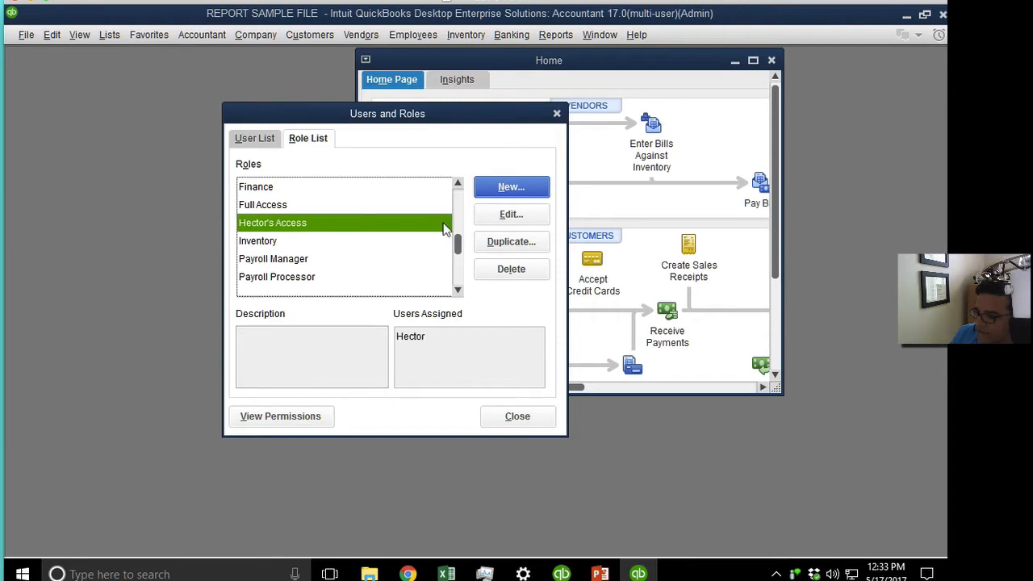
pyautogui.click(511, 213)
# Set Vendor Center to Partial with only View List and Modify Entries, then save and close.
pyautogui.click(283, 226)
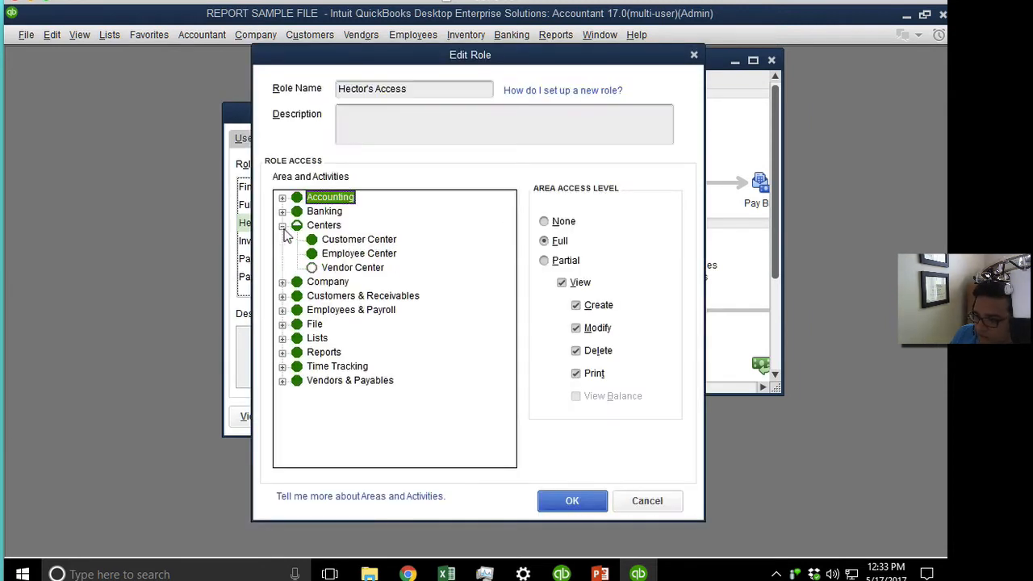
pyautogui.click(354, 269)
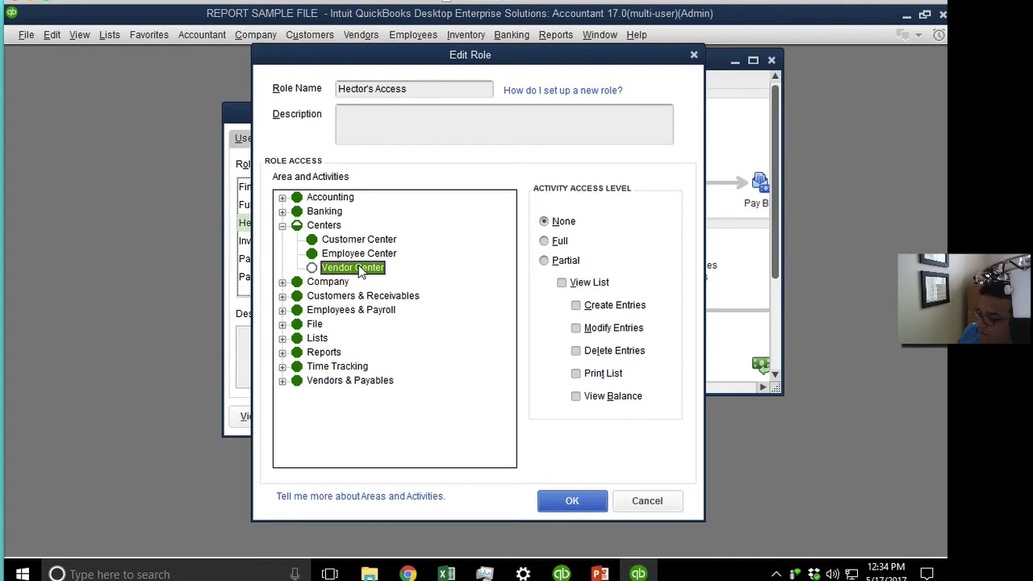
pyautogui.click(562, 267)
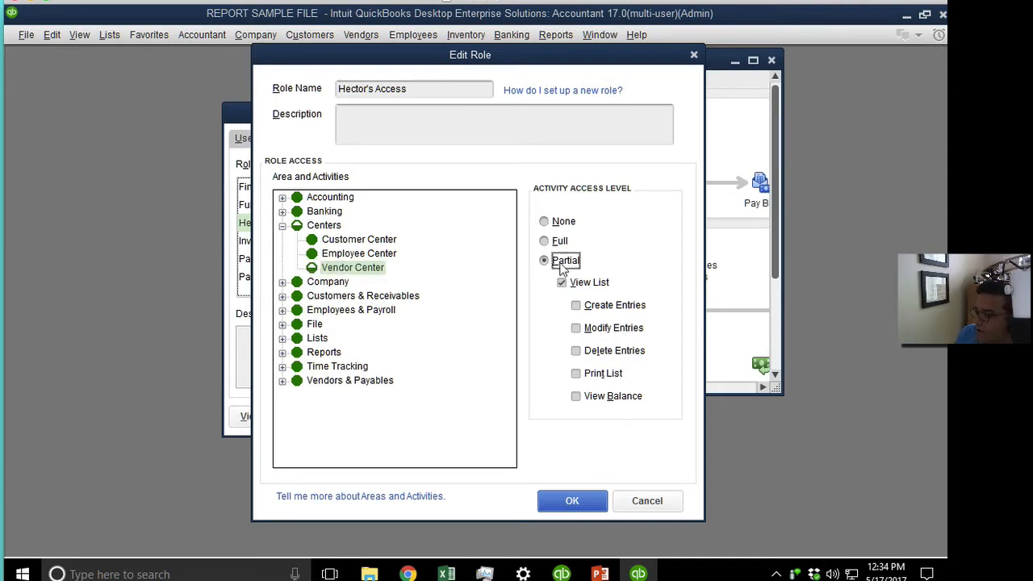
pyautogui.click(576, 305)
pyautogui.click(564, 283)
pyautogui.click(575, 306)
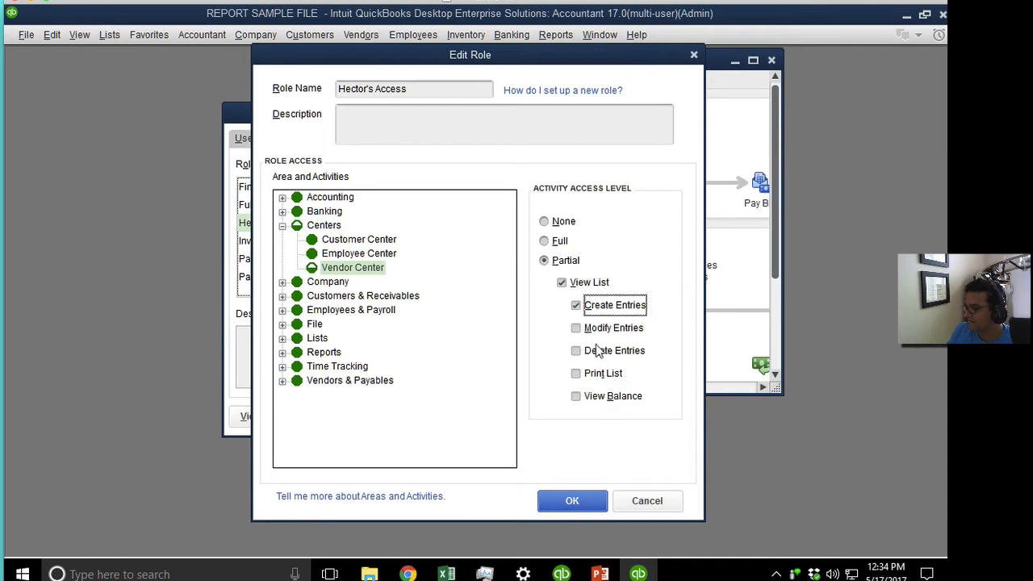
pyautogui.click(580, 331)
pyautogui.click(576, 307)
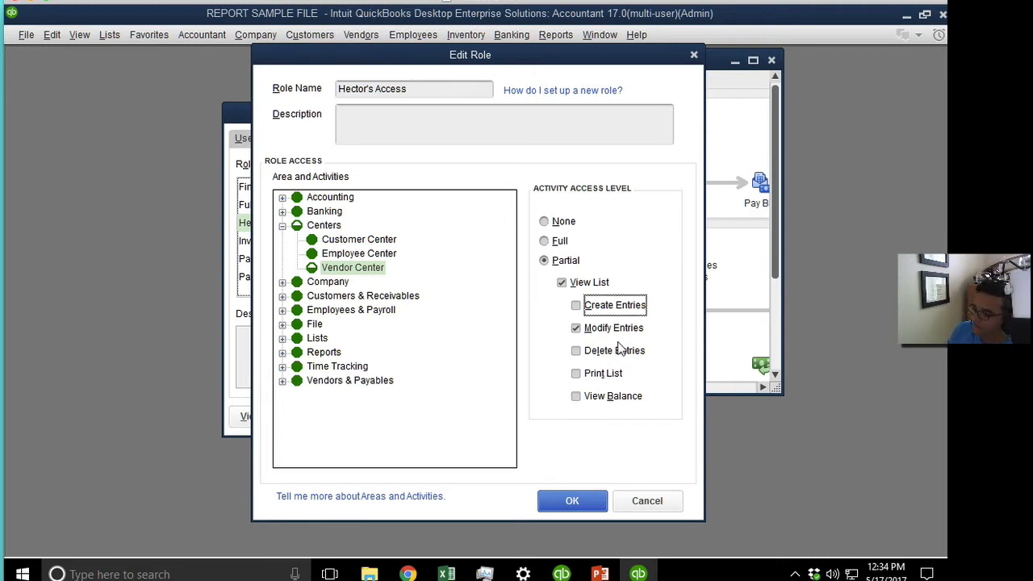
pyautogui.click(611, 334)
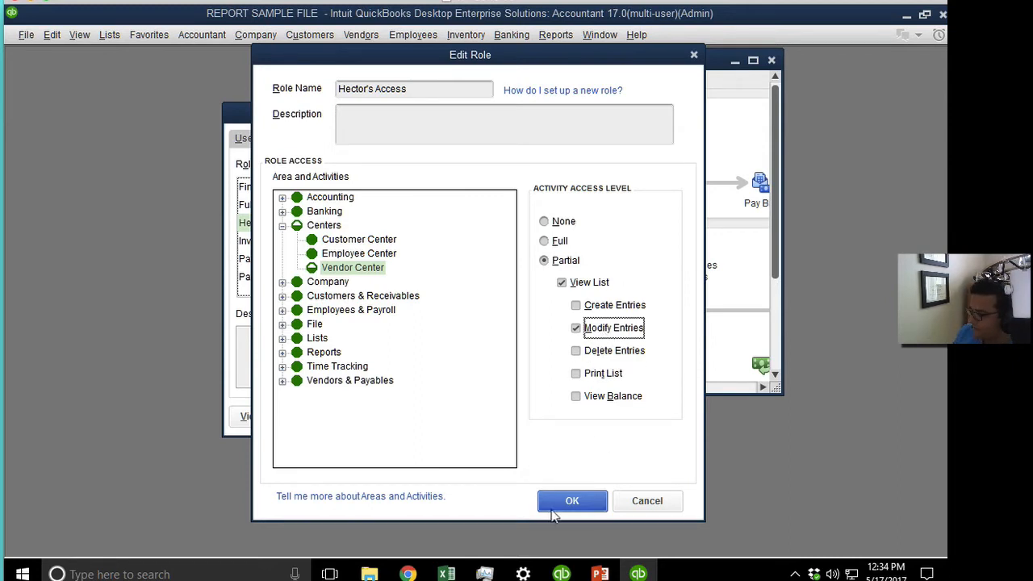
pyautogui.click(579, 502)
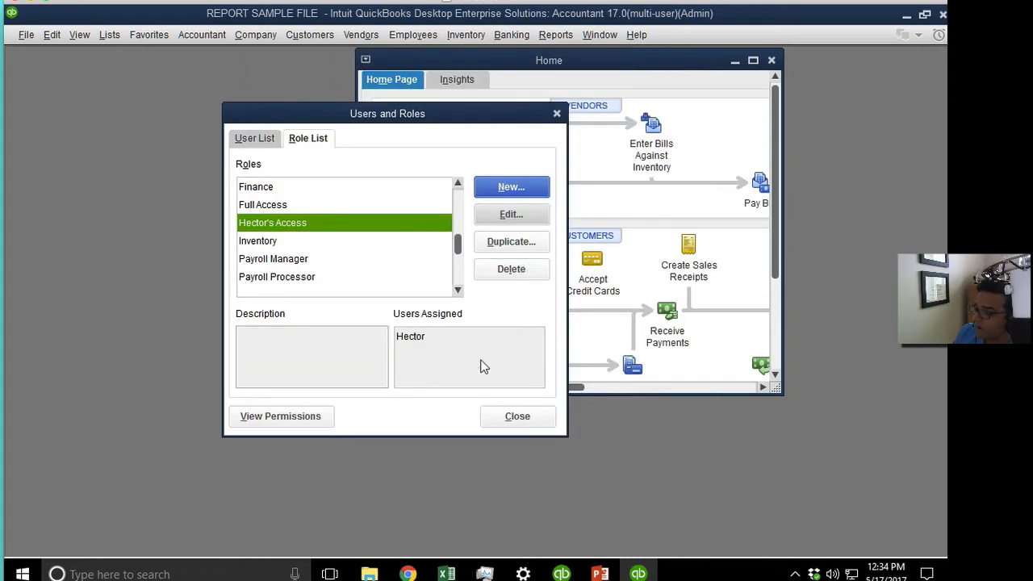
pyautogui.click(511, 413)
# Log off, reopen REPORT SAMPLE FILE, and sign in with the restricted user's name and password.
pyautogui.click(26, 35)
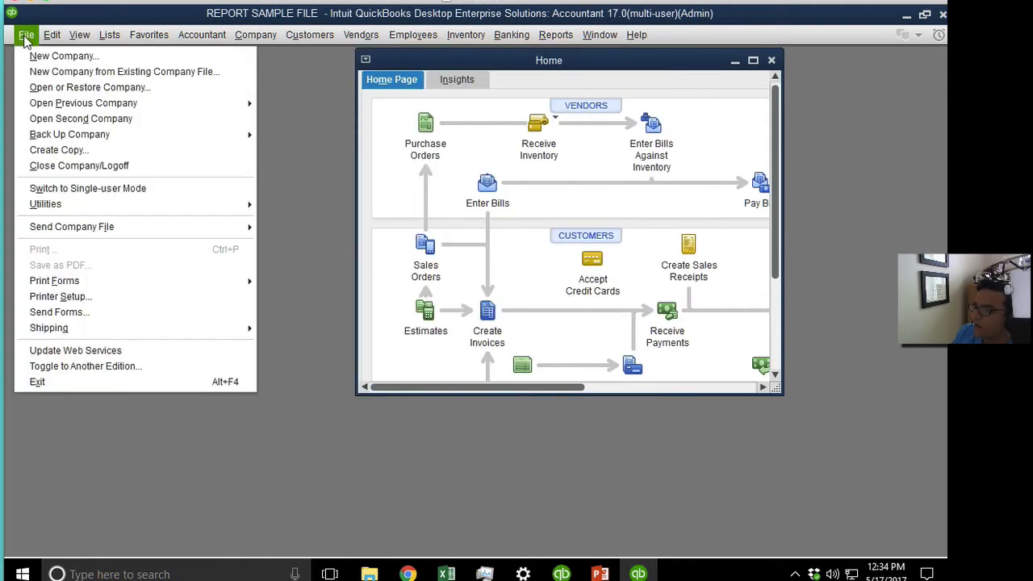
pyautogui.click(112, 165)
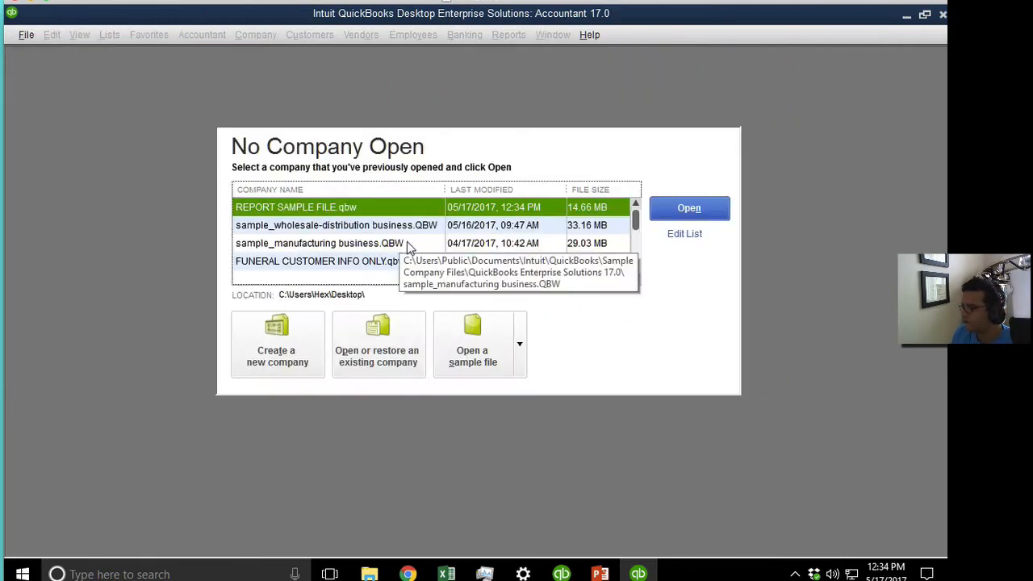
pyautogui.doubleClick(338, 208)
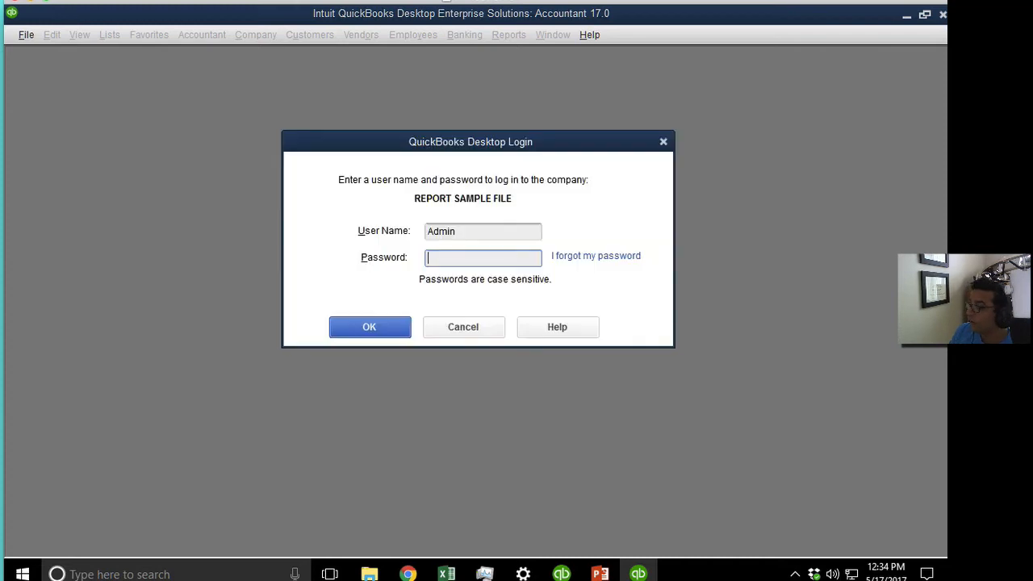
pyautogui.click(478, 234)
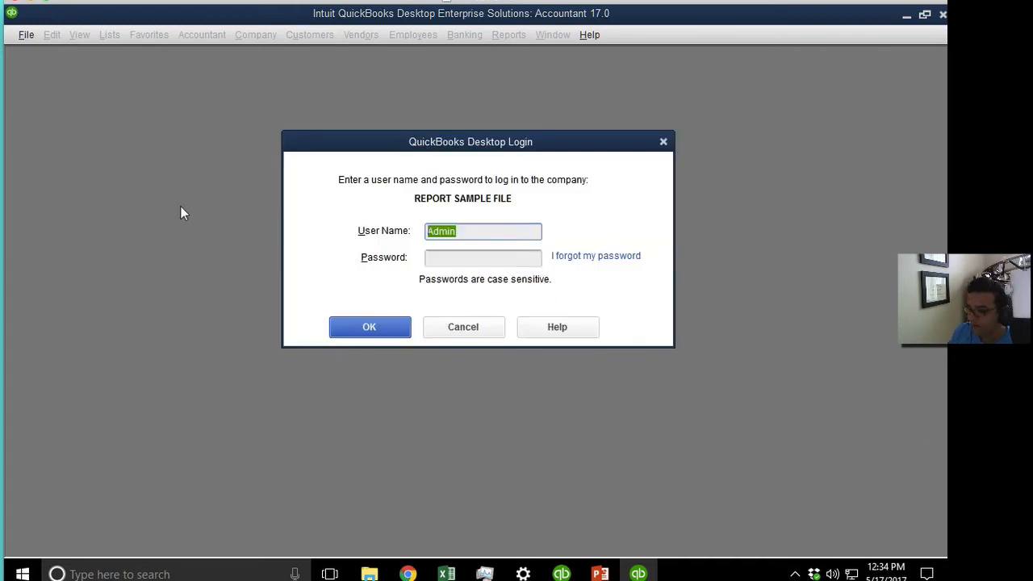
pyautogui.write('Hector')
pyautogui.press('Tab')
pyautogui.write('••••')
pyautogui.press('Return')
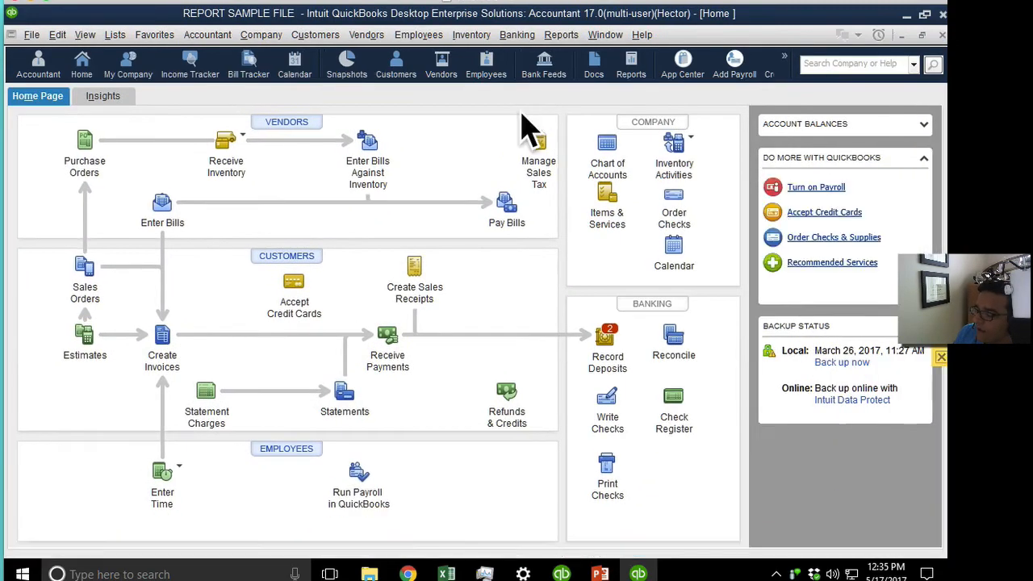
# Start a new bill and pick FLORIDA DOR as vendor after the Create-access warning.
pyautogui.click(165, 208)
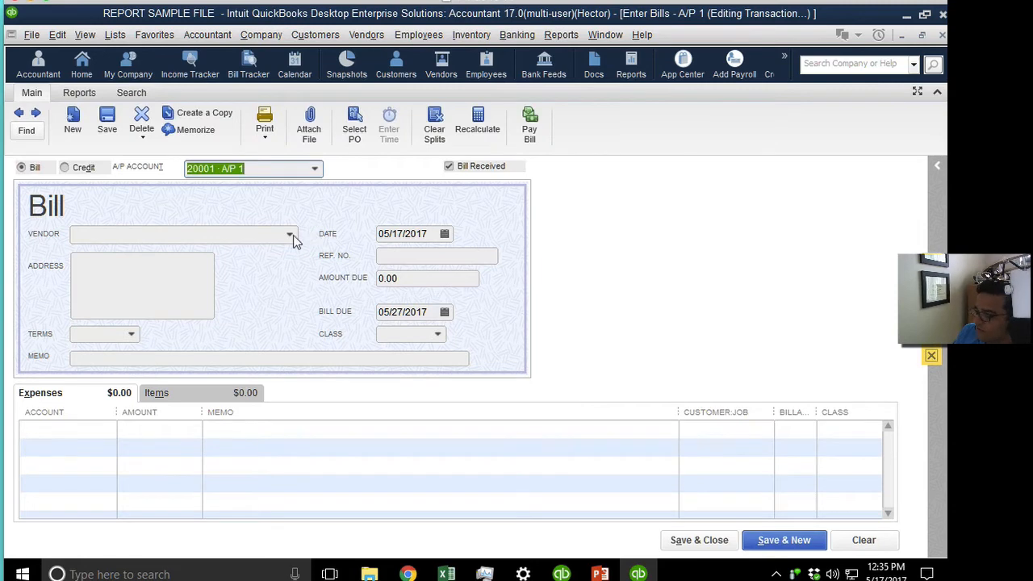
pyautogui.click(289, 234)
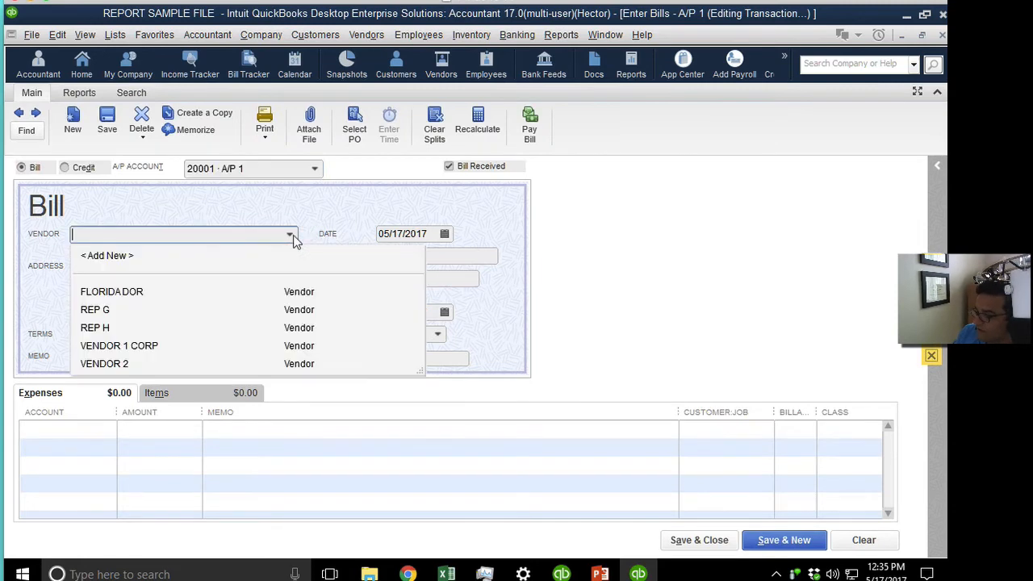
pyautogui.click(108, 256)
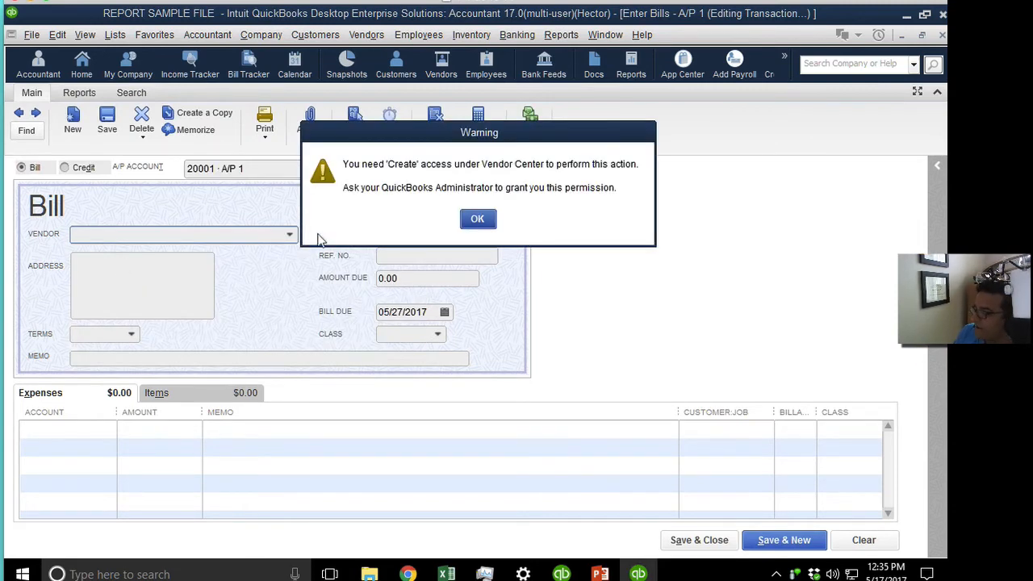
pyautogui.click(477, 221)
pyautogui.click(289, 235)
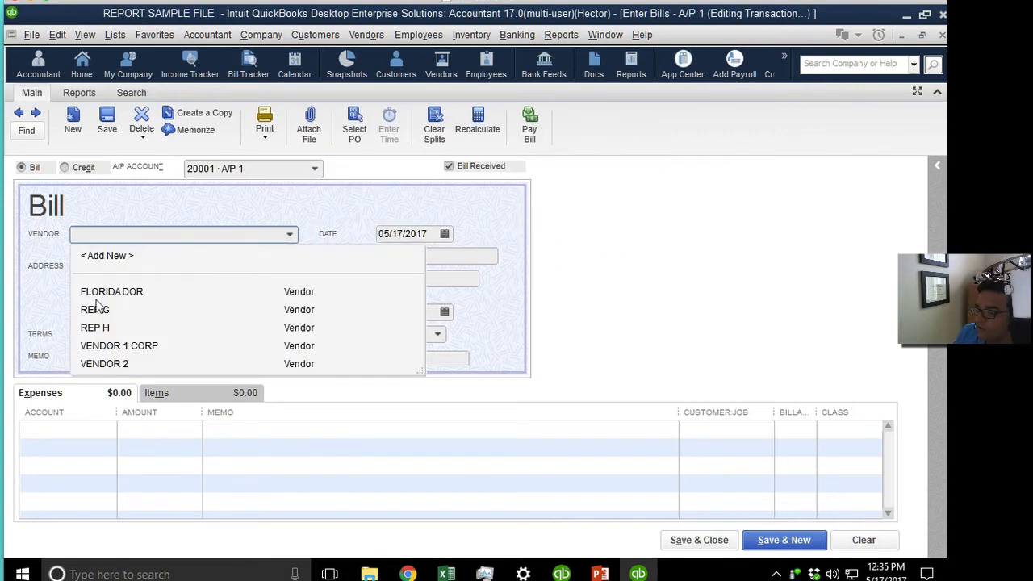
pyautogui.click(127, 294)
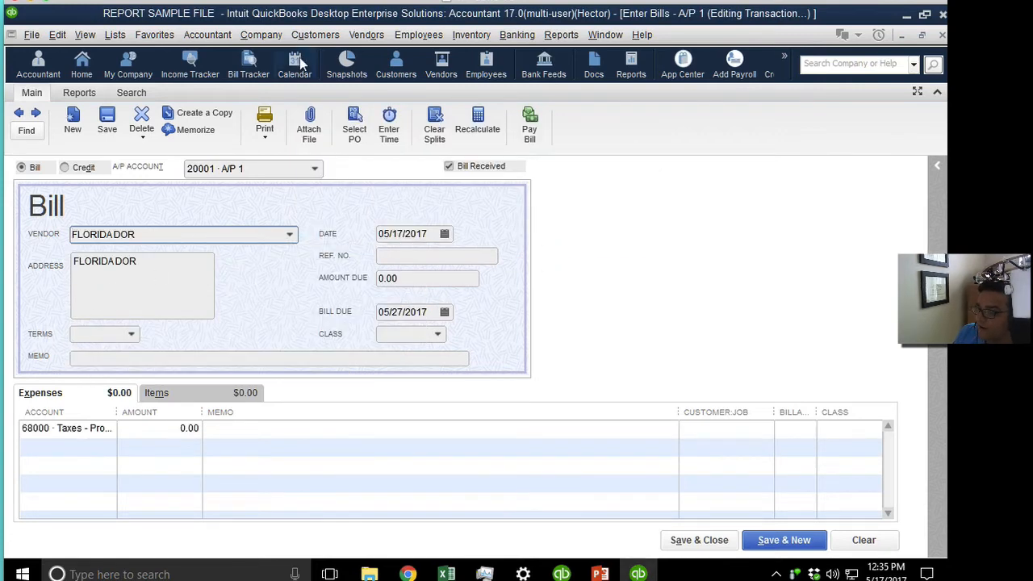
# From the Vendor Center, rename the FLORIDA DOR vendor to a short temporary name.
pyautogui.click(442, 64)
pyautogui.rightClick(57, 234)
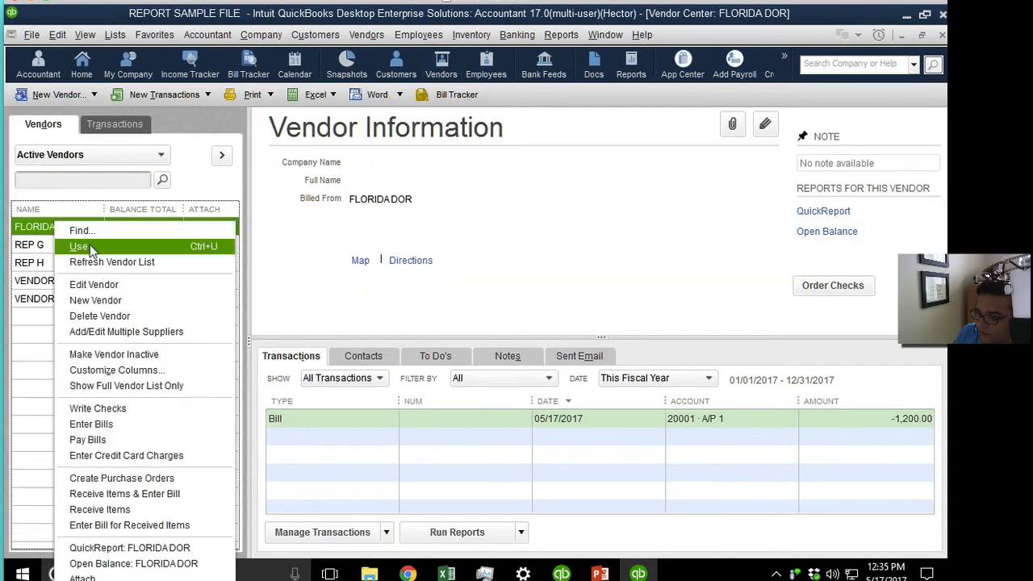
pyautogui.click(113, 284)
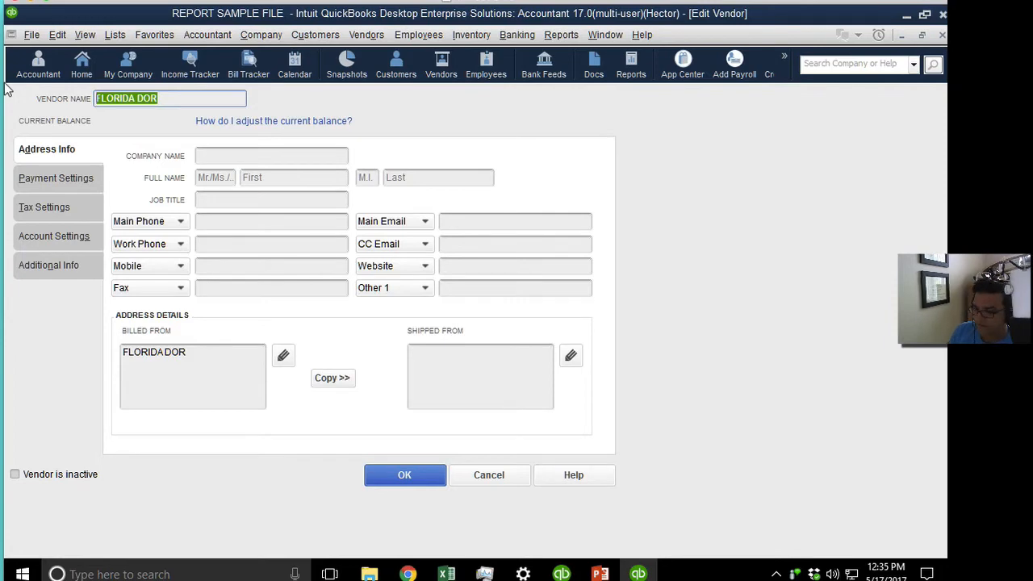
pyautogui.write('CARLOS')
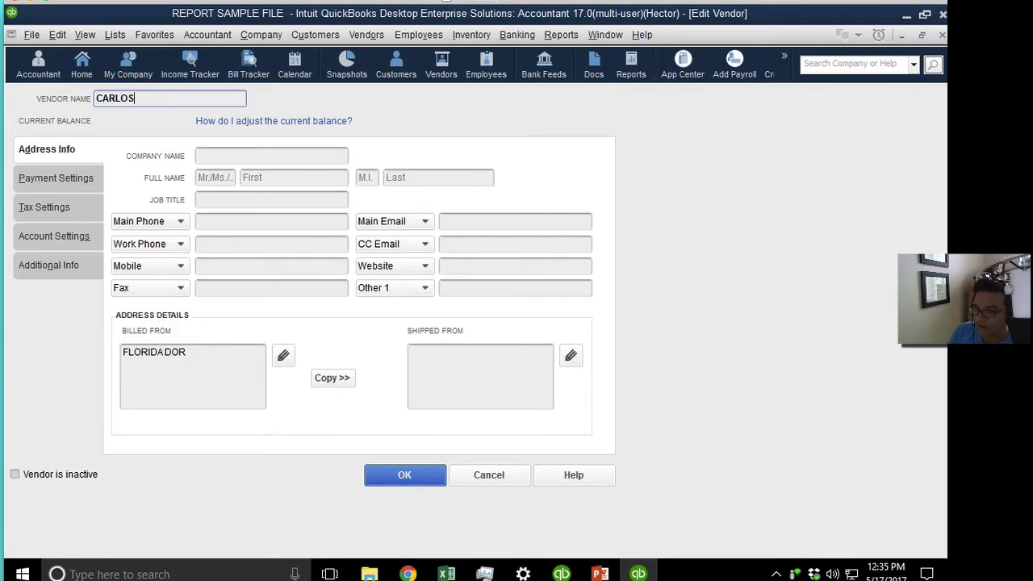
pyautogui.press('Return')
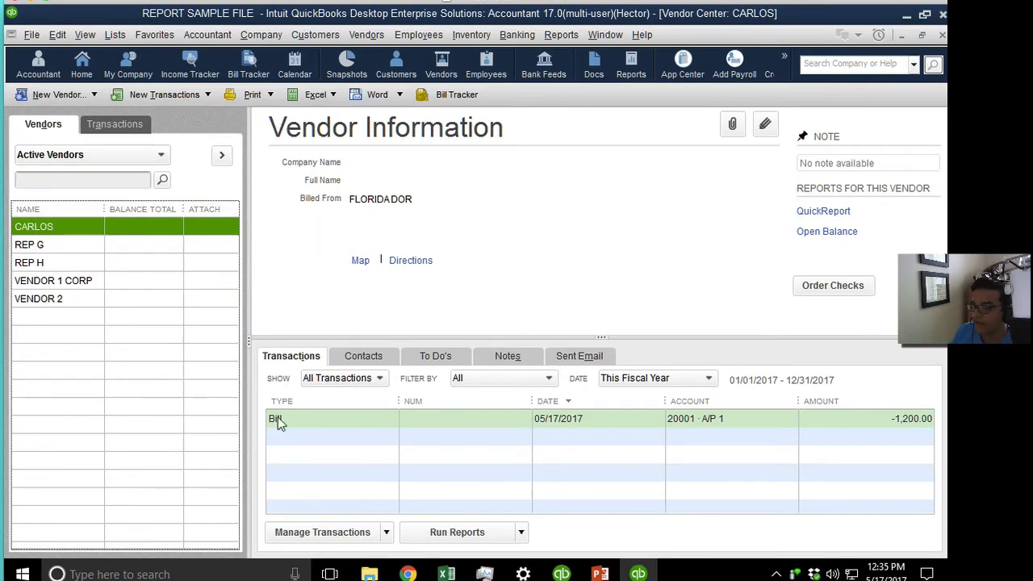
# Review the vendor's existing 1,200.00 bill, discarding the unsaved new bill.
pyautogui.doubleClick(313, 420)
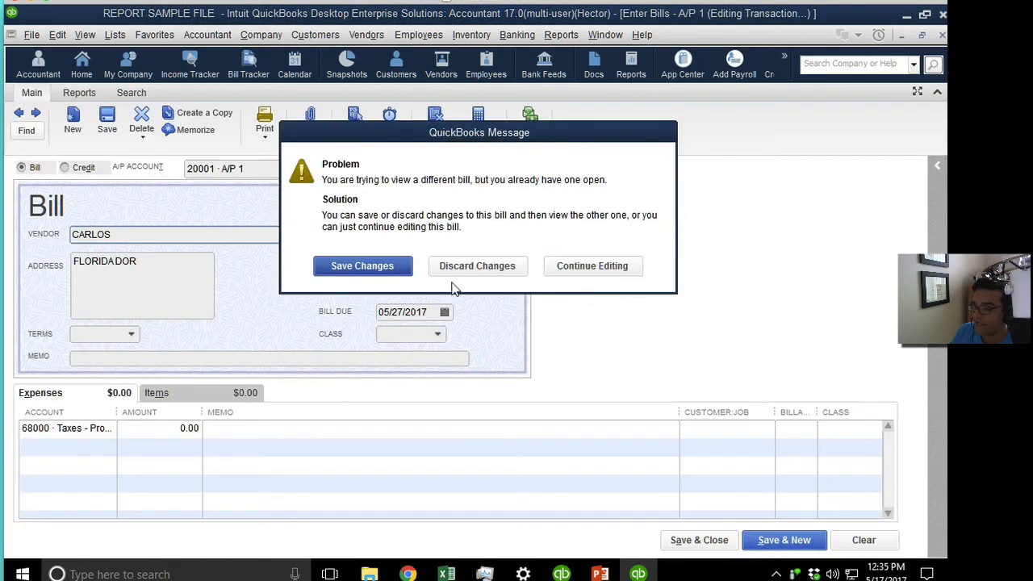
pyautogui.click(479, 268)
pyautogui.press('Tab')
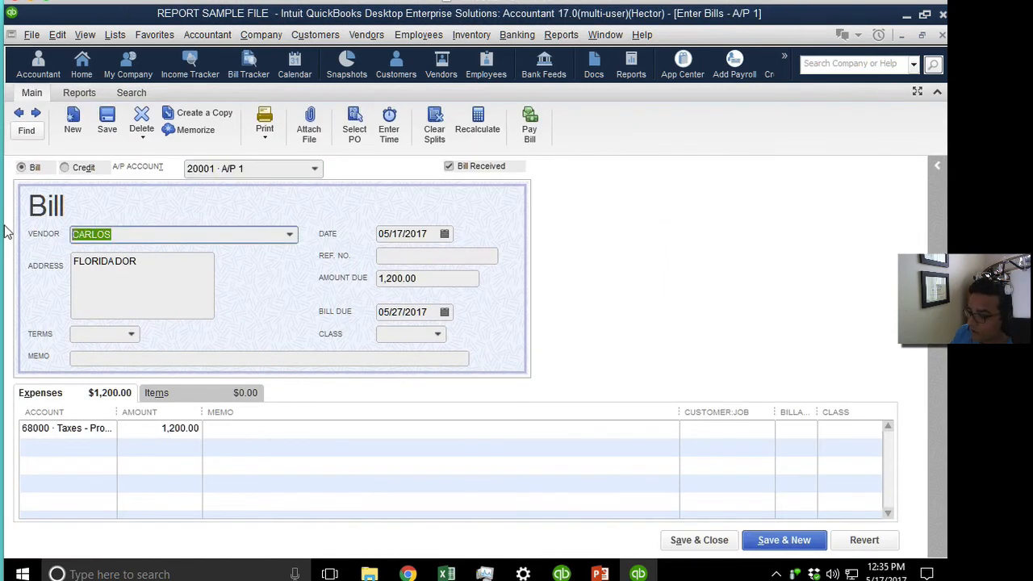
pyautogui.press('Tab')
pyautogui.hotkey('shift', 'Tab')
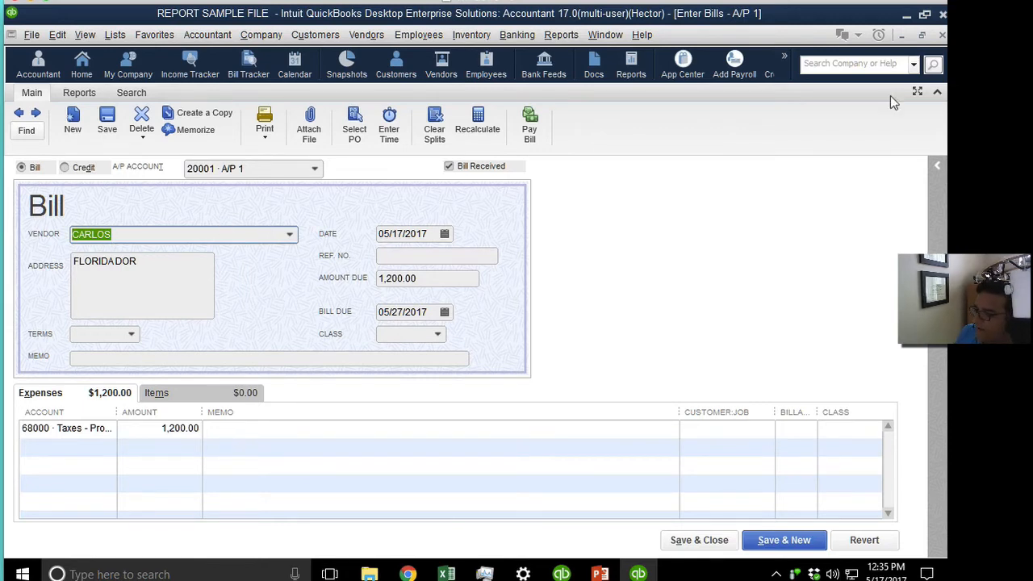
pyautogui.click(936, 36)
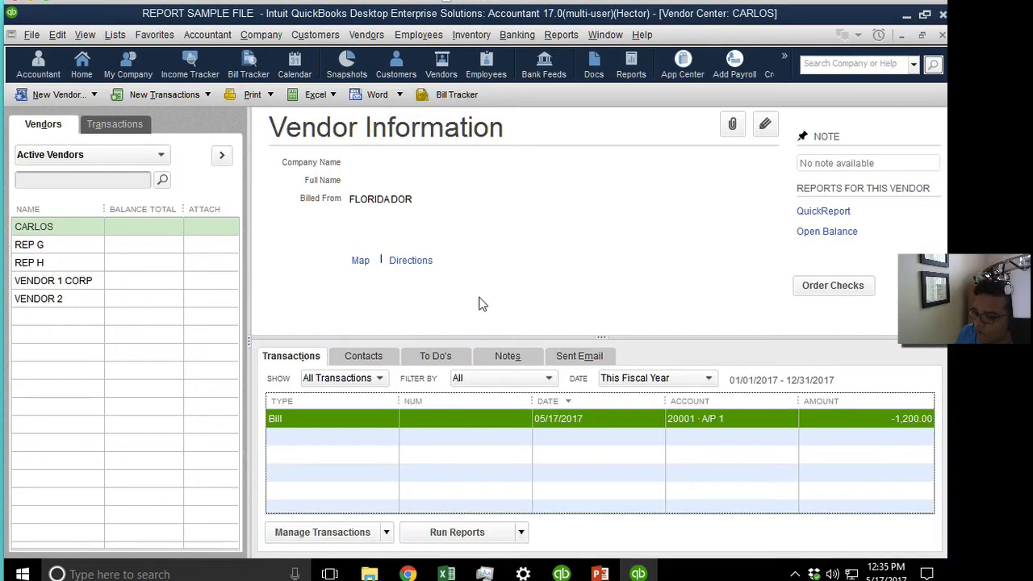
# Rename the vendor back to FLORIDA DOR and set a contact's full name as Print Name on Check.
pyautogui.rightClick(52, 226)
pyautogui.click(115, 282)
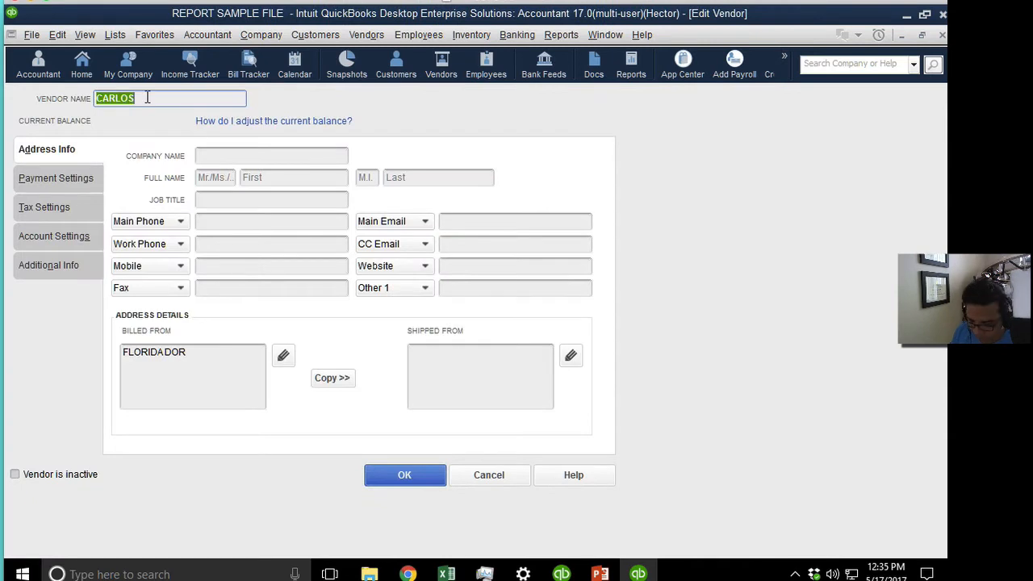
pyautogui.write('FLORIDA')
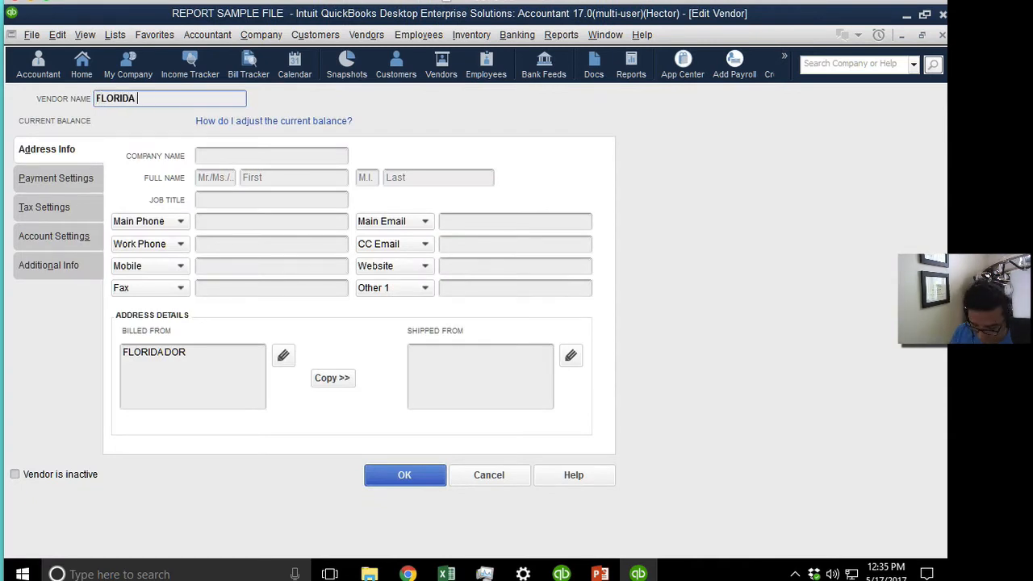
pyautogui.write(' DOR')
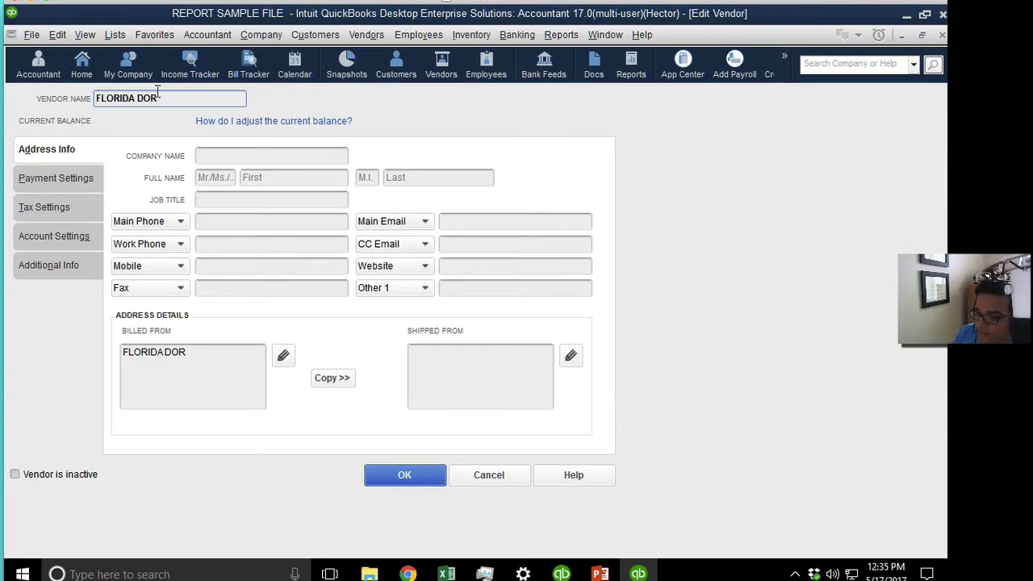
pyautogui.click(56, 183)
pyautogui.click(58, 202)
pyautogui.click(57, 179)
pyautogui.click(241, 215)
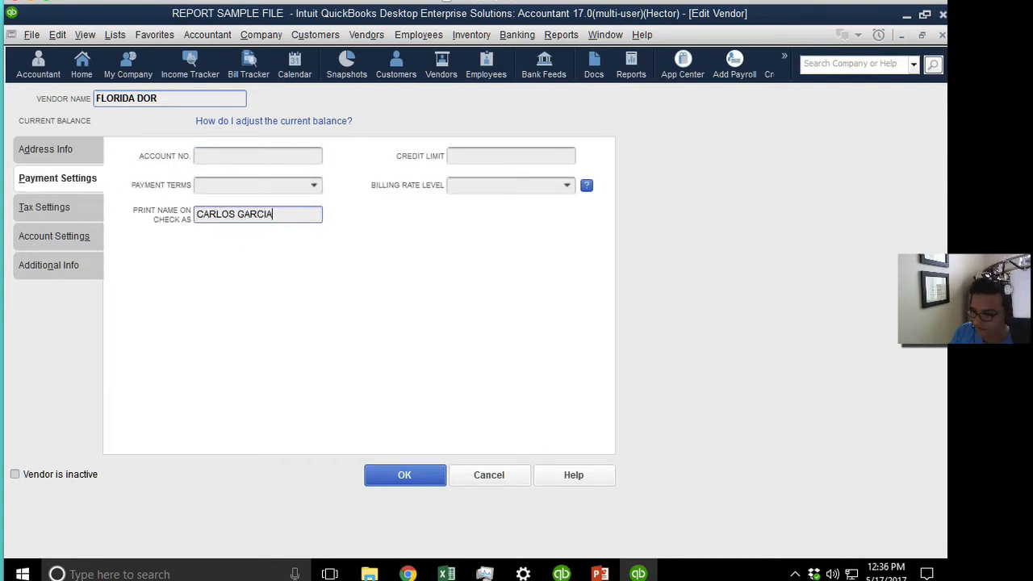
pyautogui.click(426, 474)
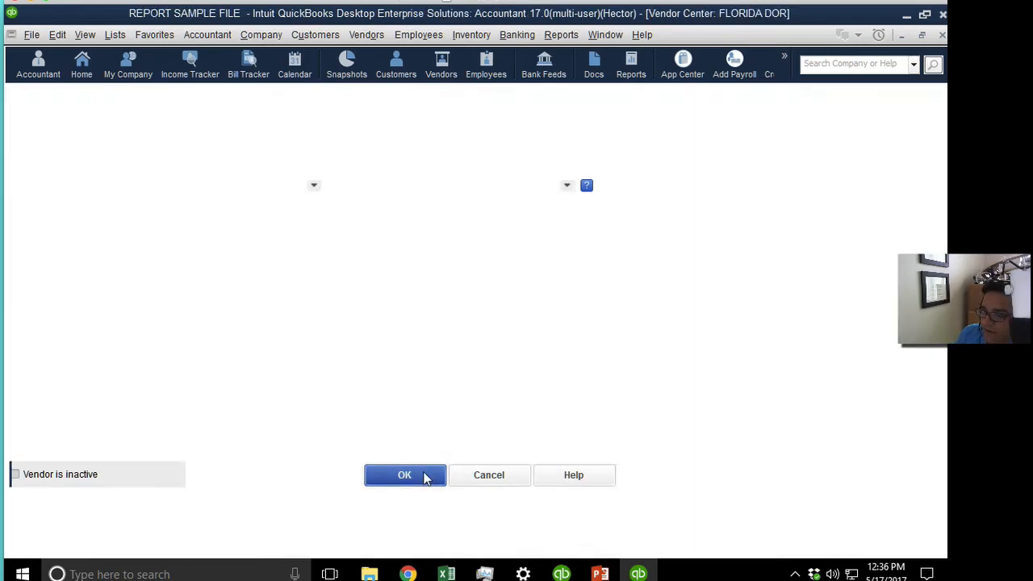
# Start a new FLORIDA DOR bill with an amount due of 5,000.00.
pyautogui.click(161, 94)
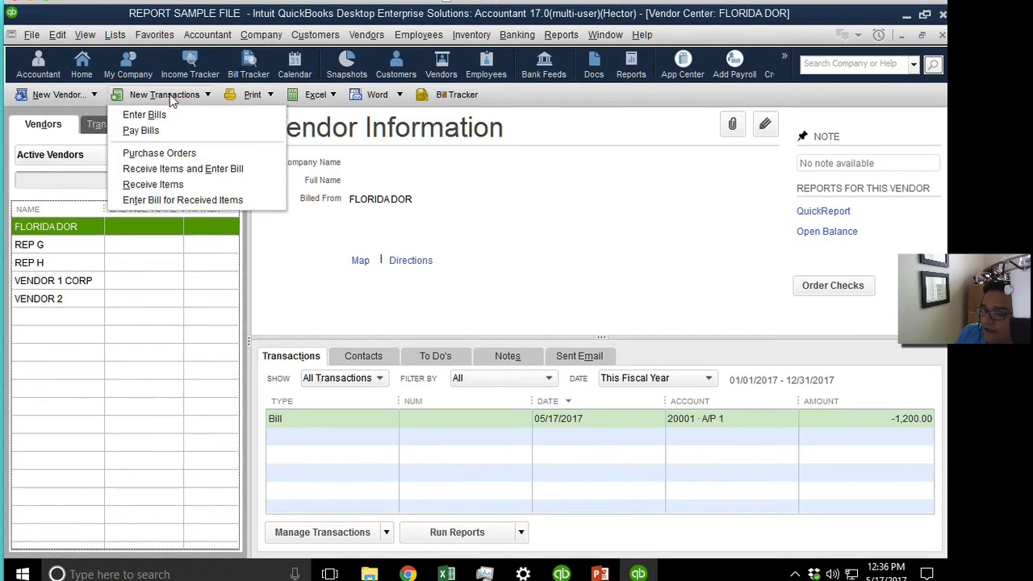
pyautogui.click(152, 119)
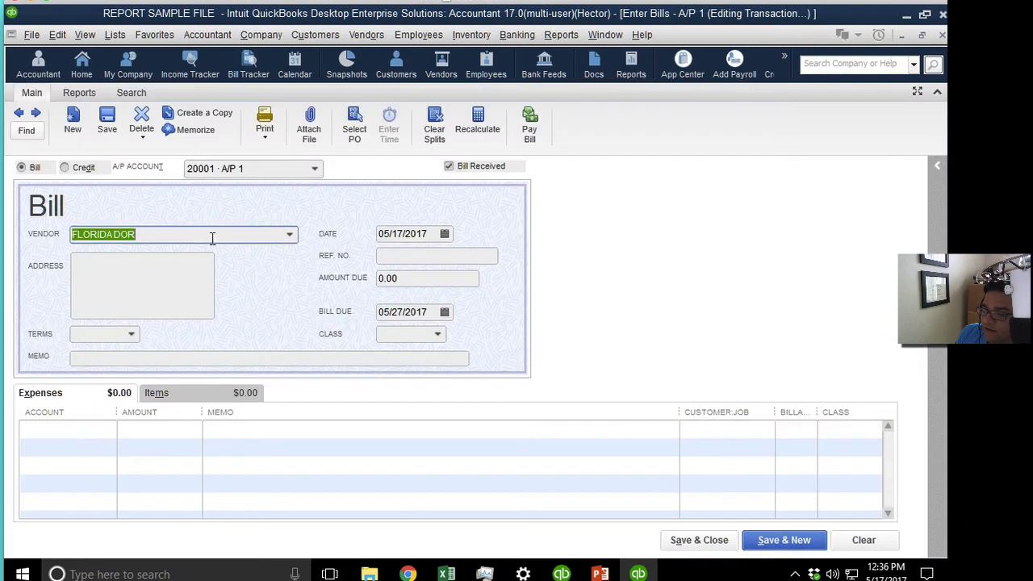
pyautogui.click(98, 433)
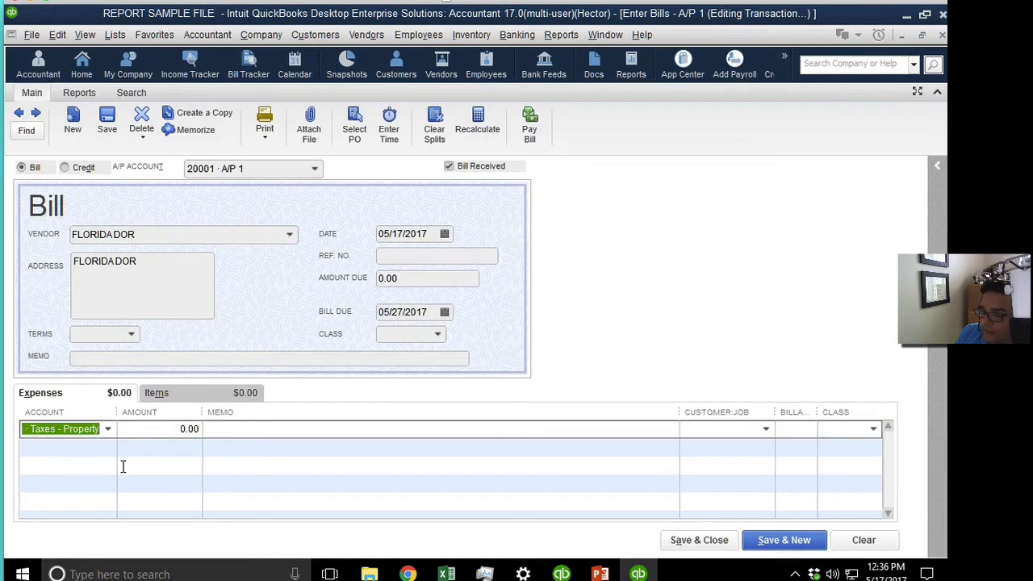
pyautogui.click(122, 466)
pyautogui.click(395, 276)
pyautogui.write('5000')
pyautogui.press('Tab')
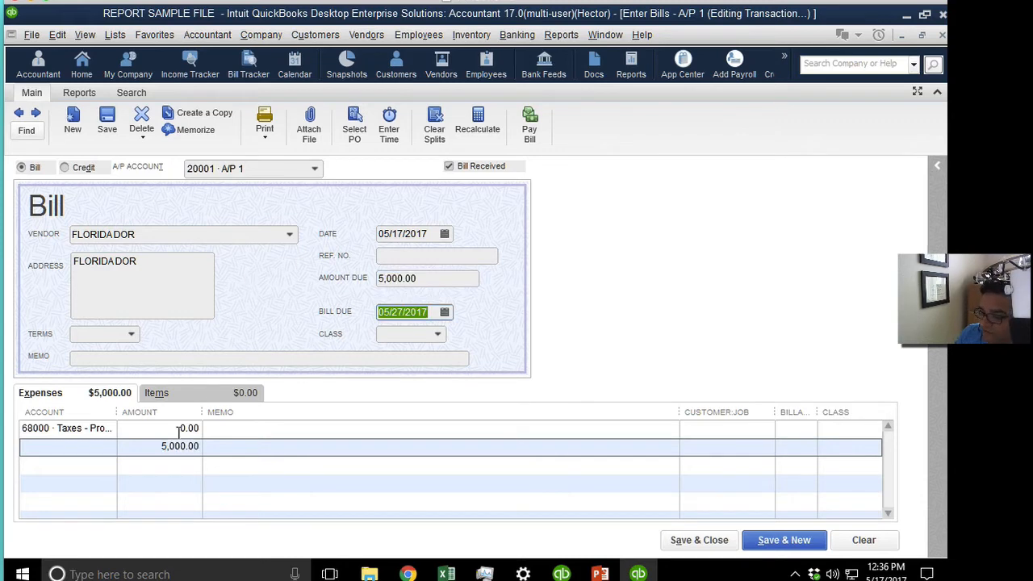
# Move the 5,000.00 onto the first expense line and save the bill without classes.
pyautogui.click(145, 447)
pyautogui.hotkey('ctrl', 'x')
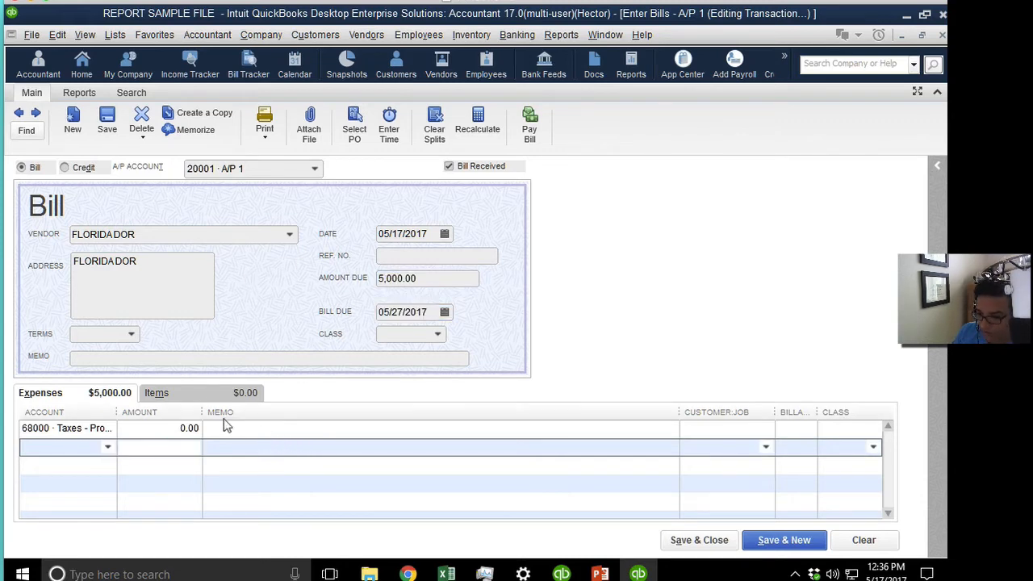
pyautogui.click(174, 427)
pyautogui.hotkey('ctrl', 'v')
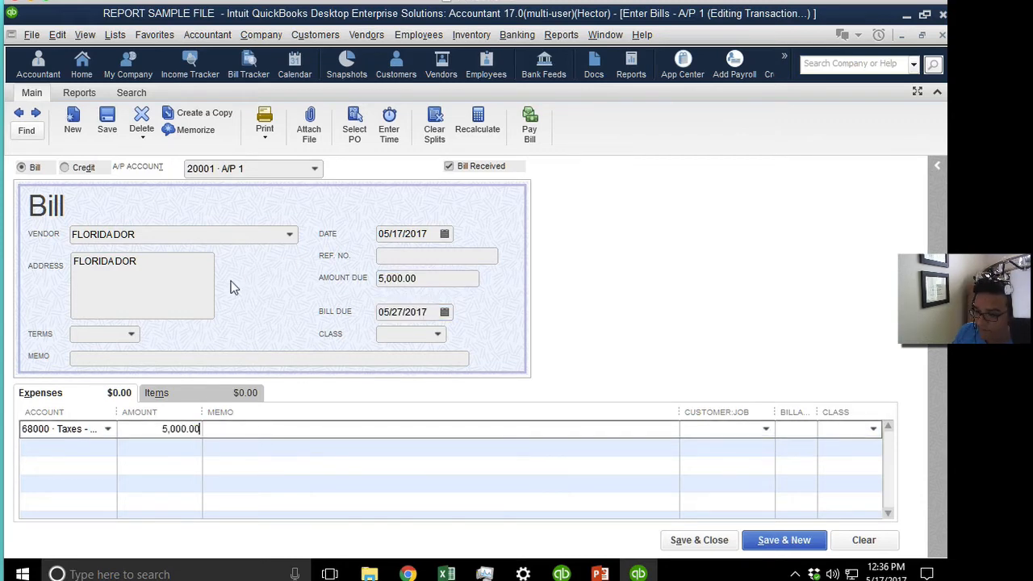
pyautogui.click(107, 119)
pyautogui.click(421, 218)
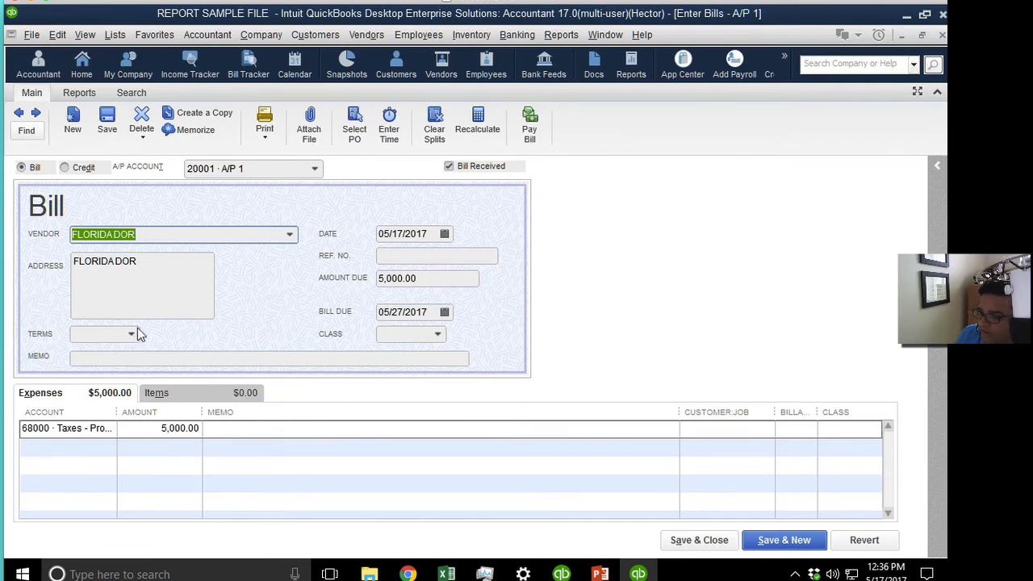
# Pay the 5,000.00 bill through Pay Selected Bills and close the payment summary.
pyautogui.click(529, 129)
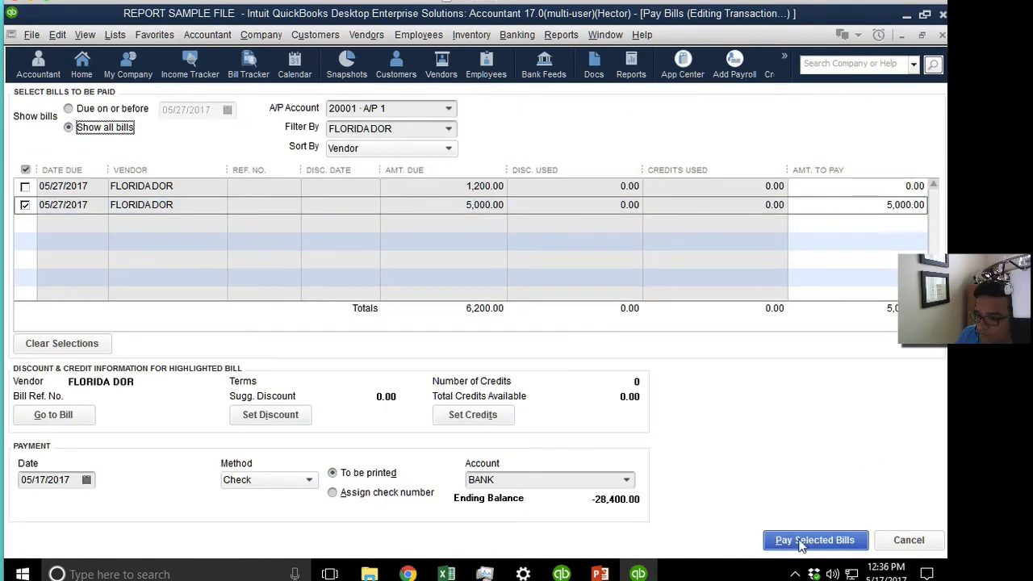
pyautogui.click(839, 541)
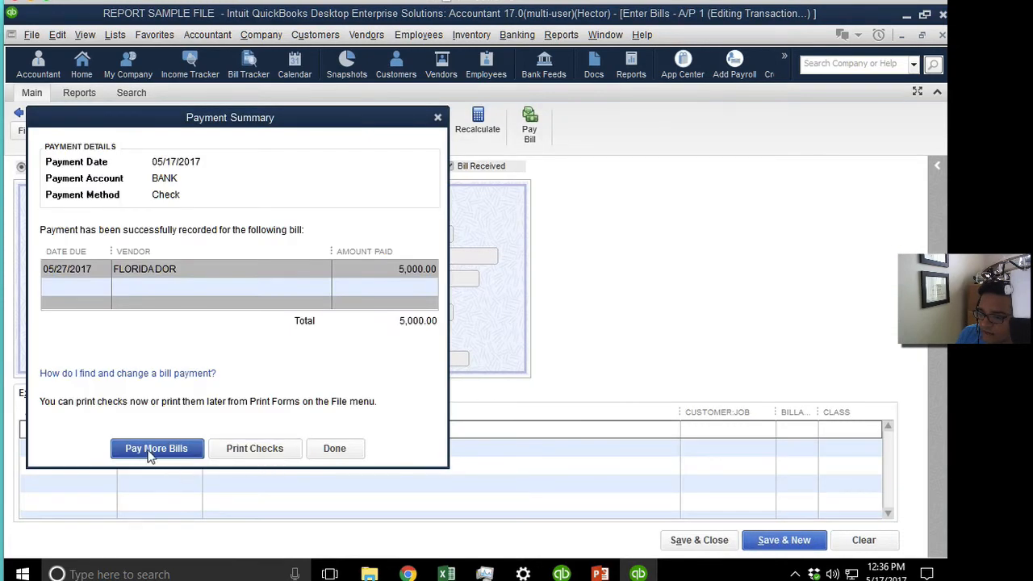
pyautogui.click(339, 451)
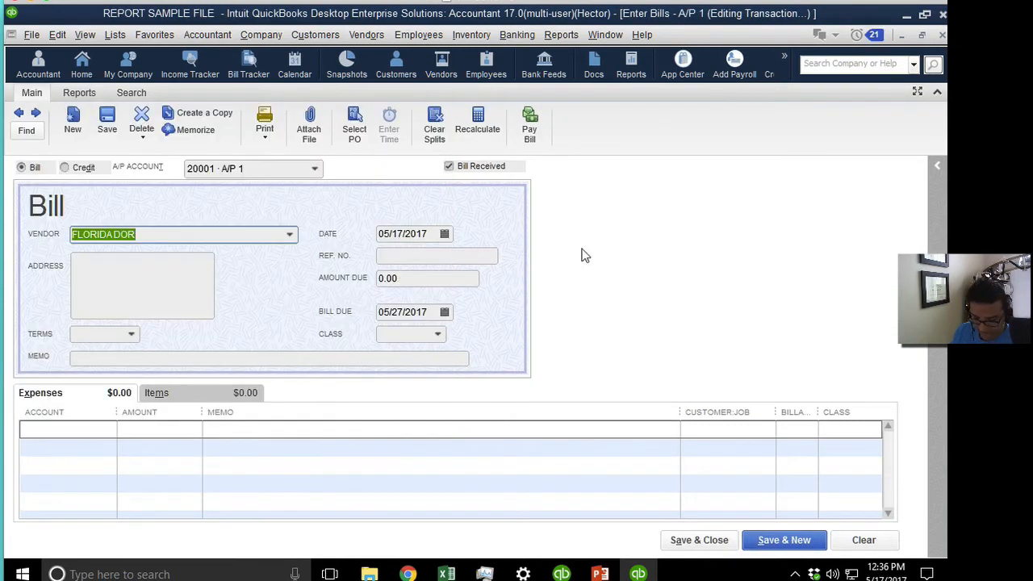
# Return to the bill, now marked PAID, and inspect the paying check via its history.
pyautogui.click(18, 113)
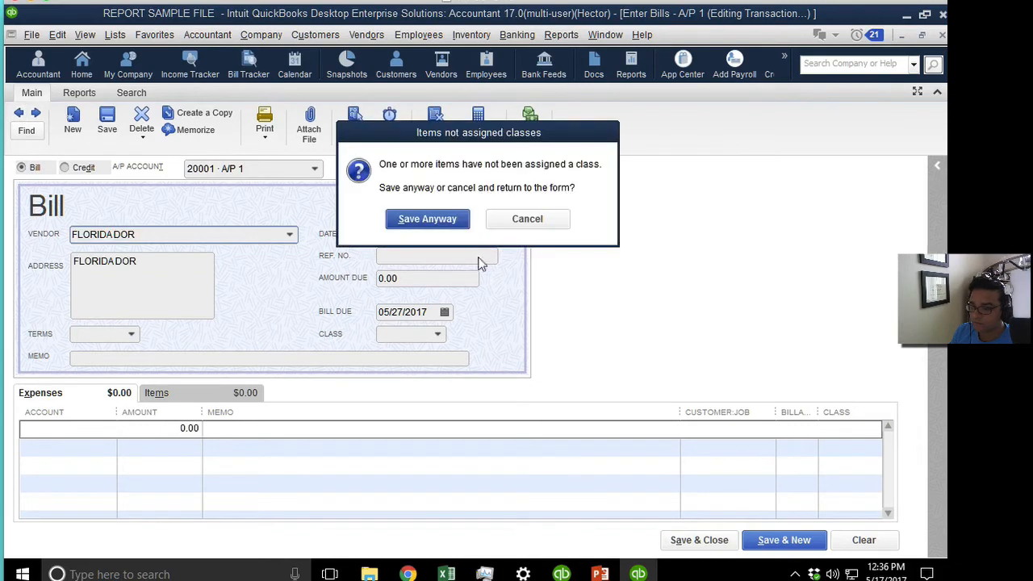
pyautogui.click(412, 219)
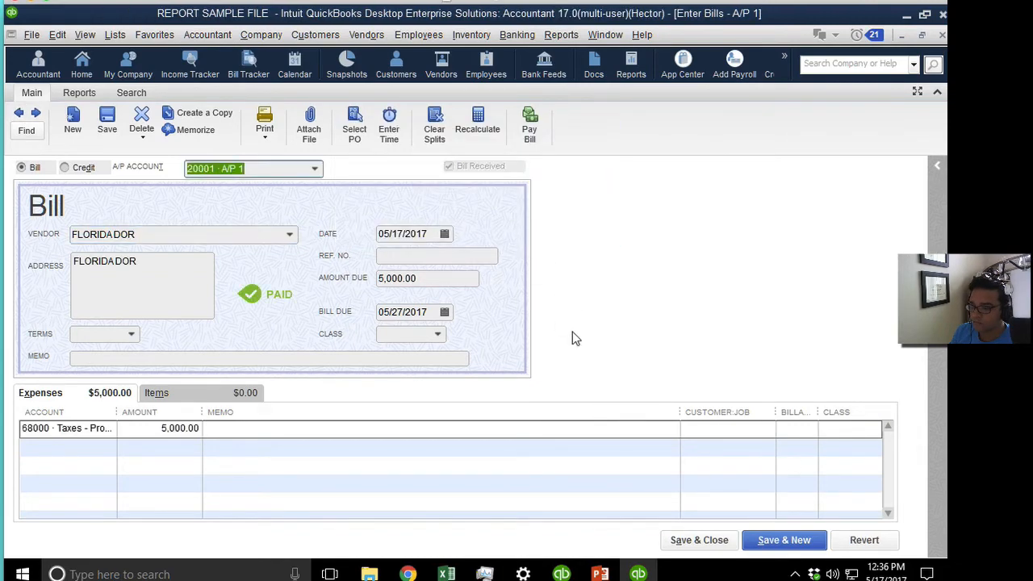
pyautogui.hotkey('ctrl', 'h')
pyautogui.doubleClick(316, 284)
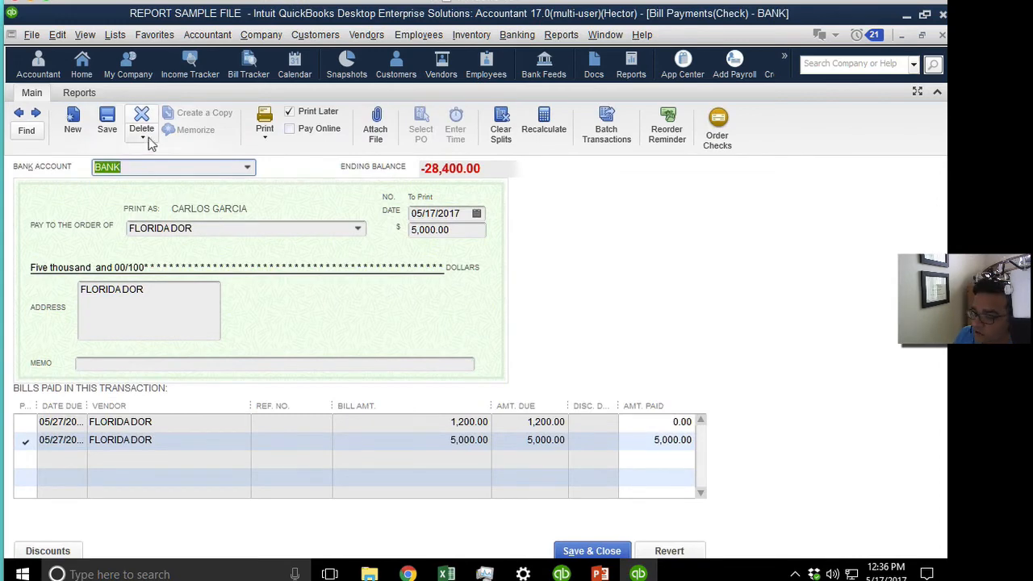
pyautogui.click(265, 134)
pyautogui.click(438, 308)
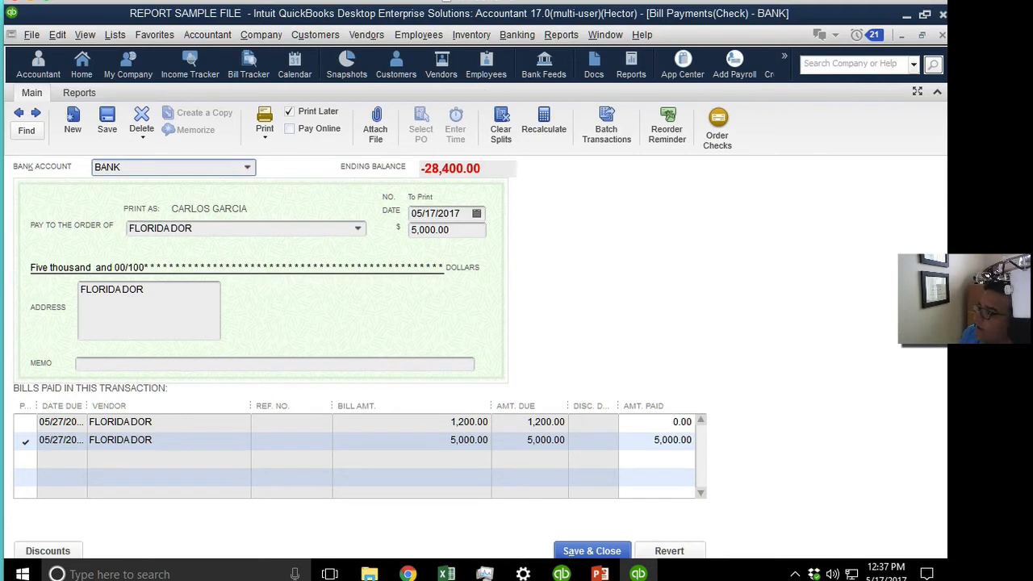
pyautogui.click(942, 36)
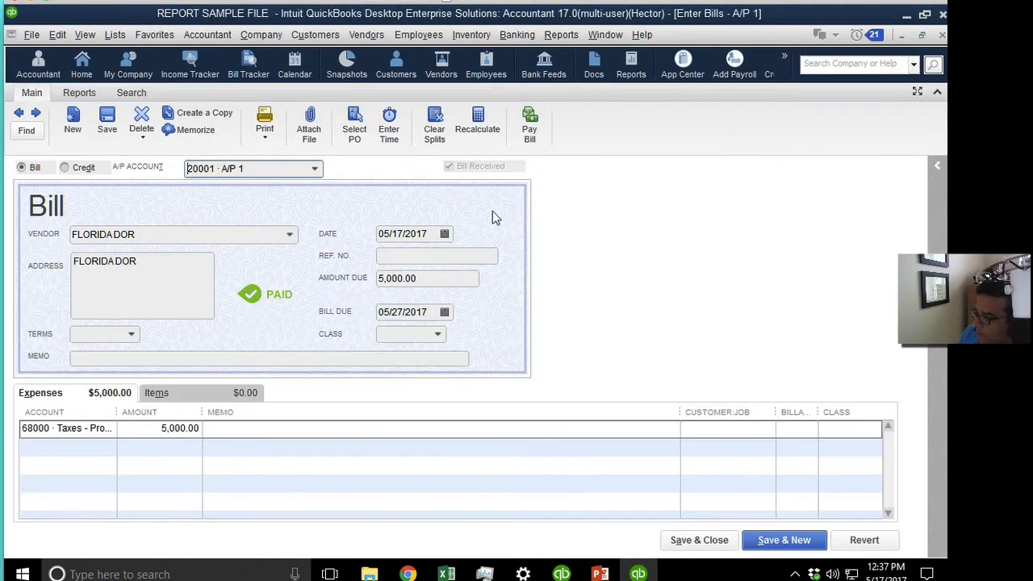
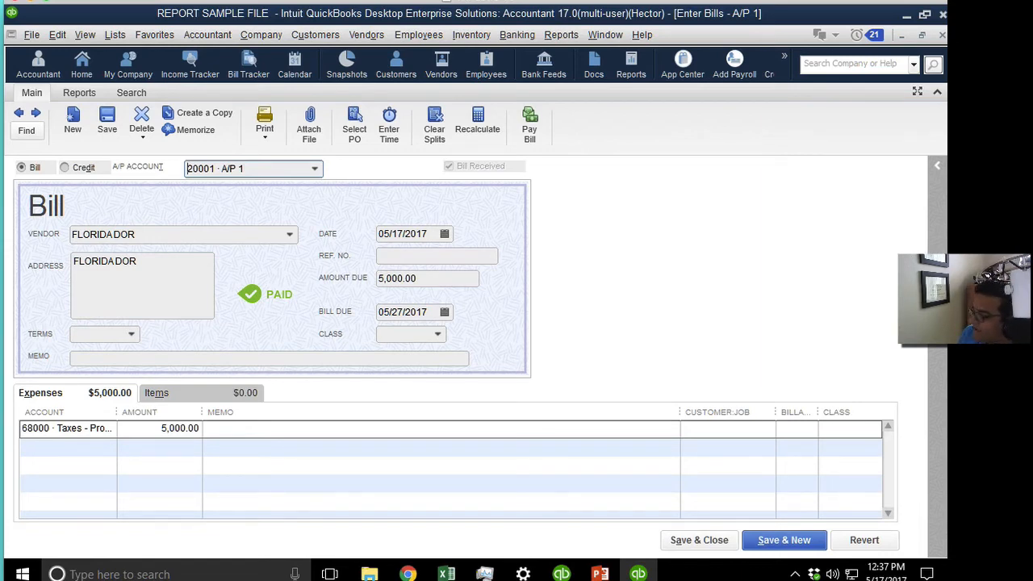
# Close the bill form to return to FLORIDADOR's bills in the Vendor Center, and open the File menu.
pyautogui.press('Escape')
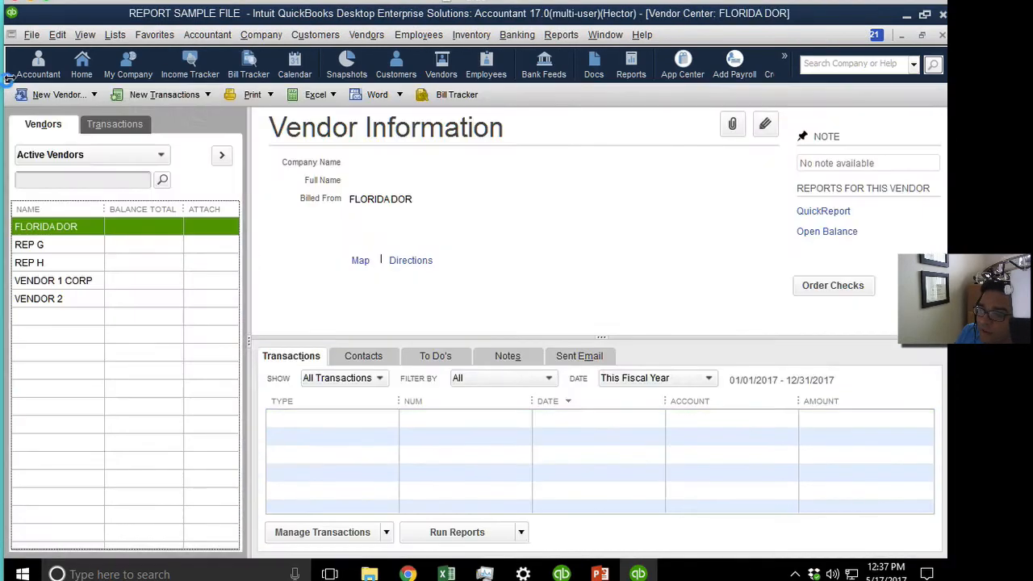
pyautogui.click(32, 35)
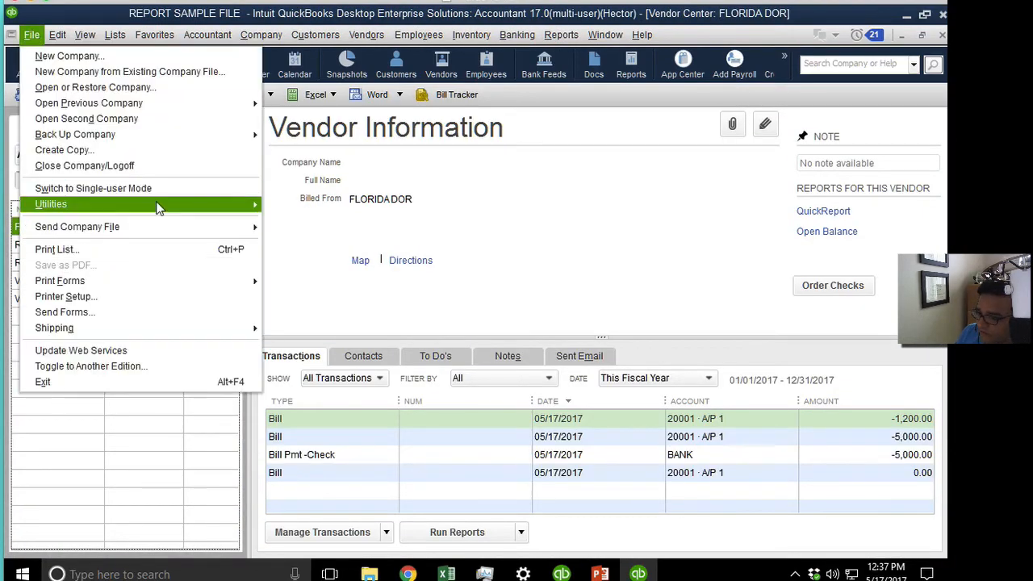
# Log off the company file without a backup, then reopen REPORT SAMPLE FILE as Admin.
pyautogui.click(115, 167)
pyautogui.click(507, 208)
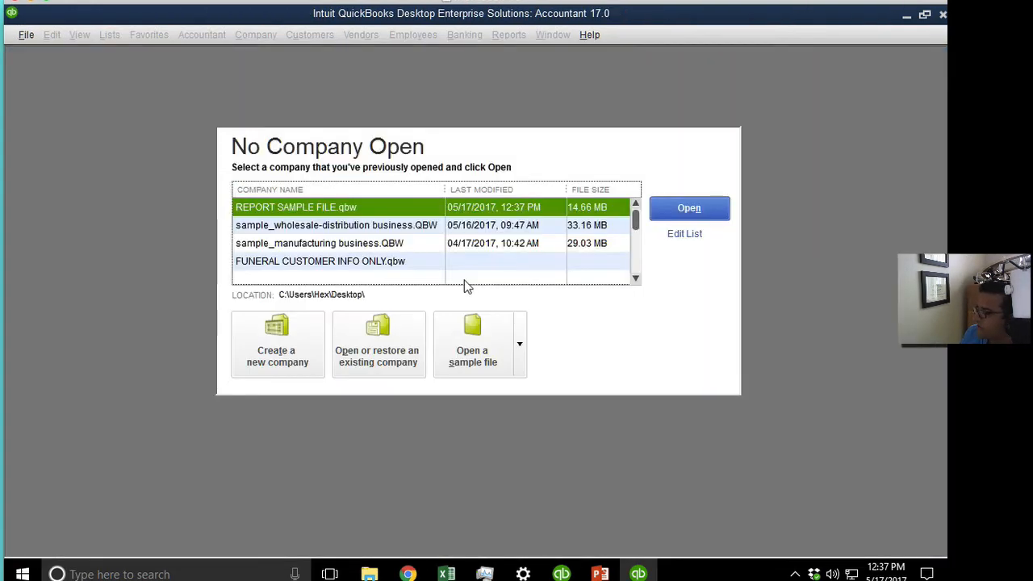
pyautogui.click(665, 213)
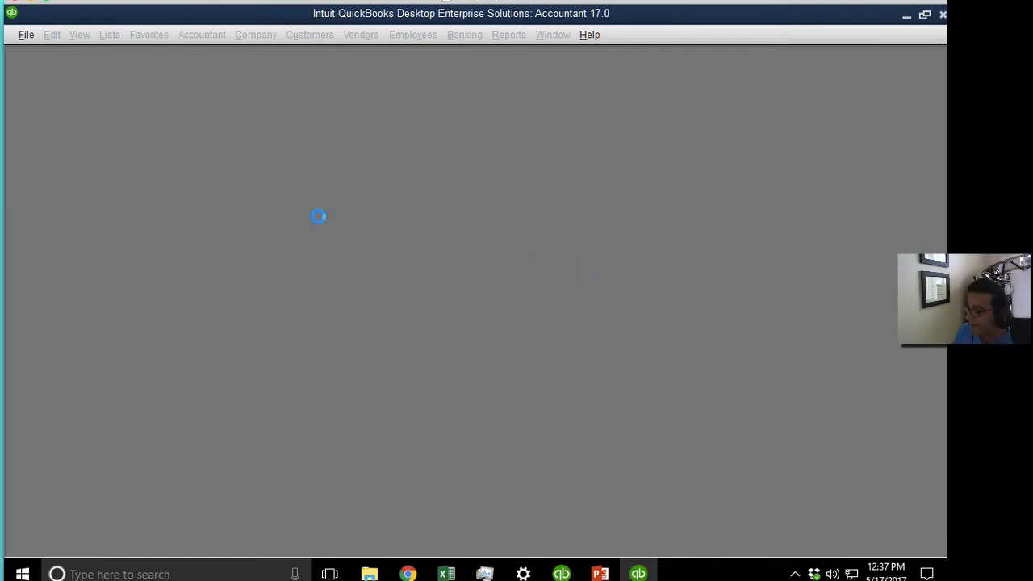
pyautogui.hotkey('shift', 'Tab')
pyautogui.write('A')
pyautogui.press('Tab')
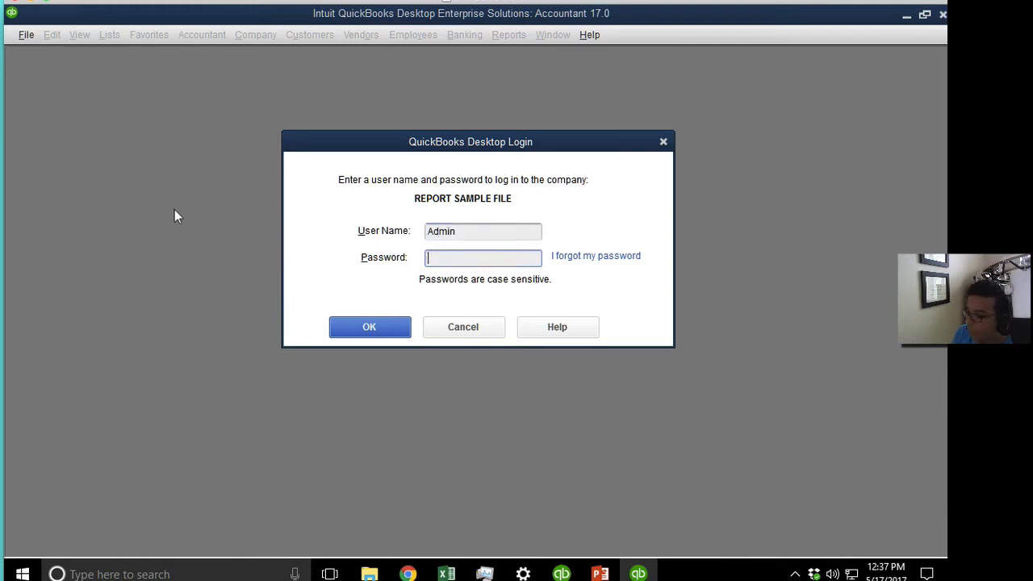
pyautogui.click(400, 323)
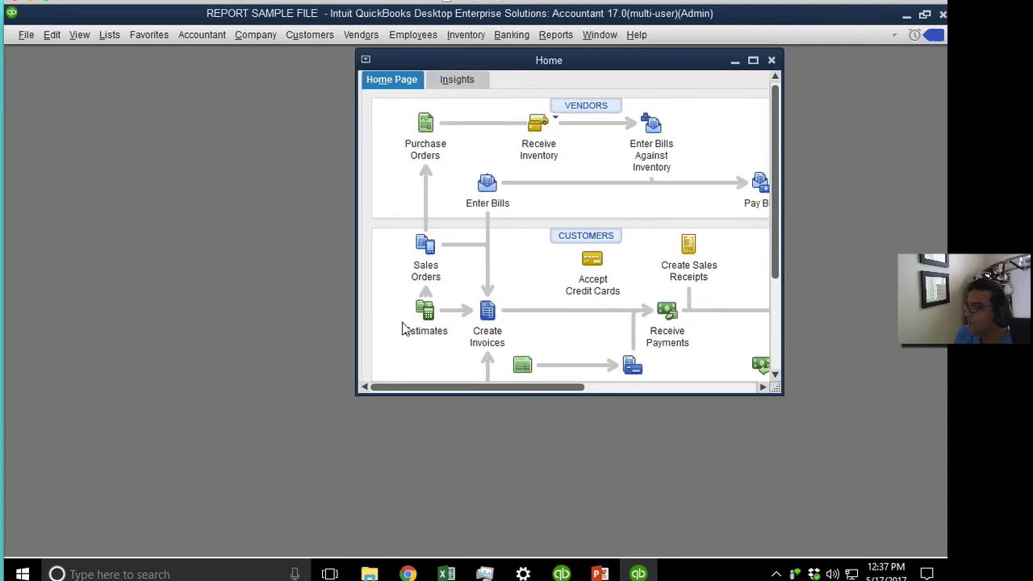
# Maximize the Home page and go to the Role List in Set Up Users and Roles.
pyautogui.doubleClick(467, 56)
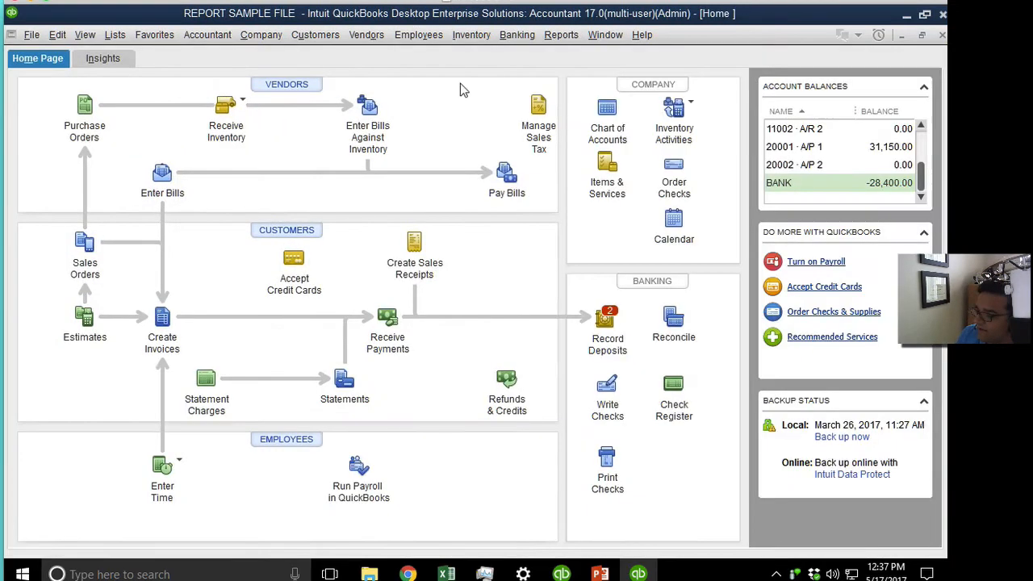
pyautogui.click(202, 35)
pyautogui.moveTo(253, 41)
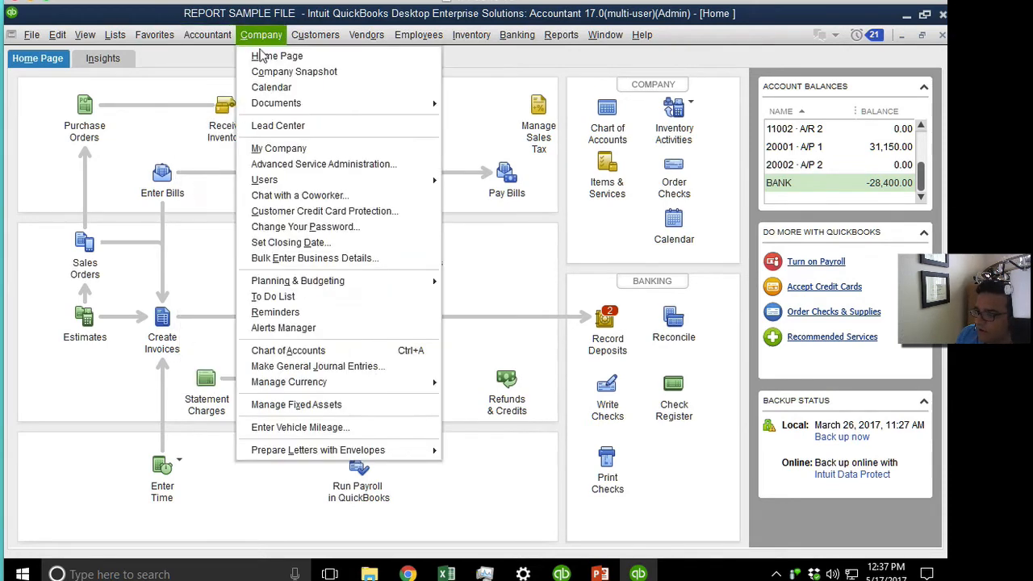
pyautogui.moveTo(266, 179)
pyautogui.click(496, 183)
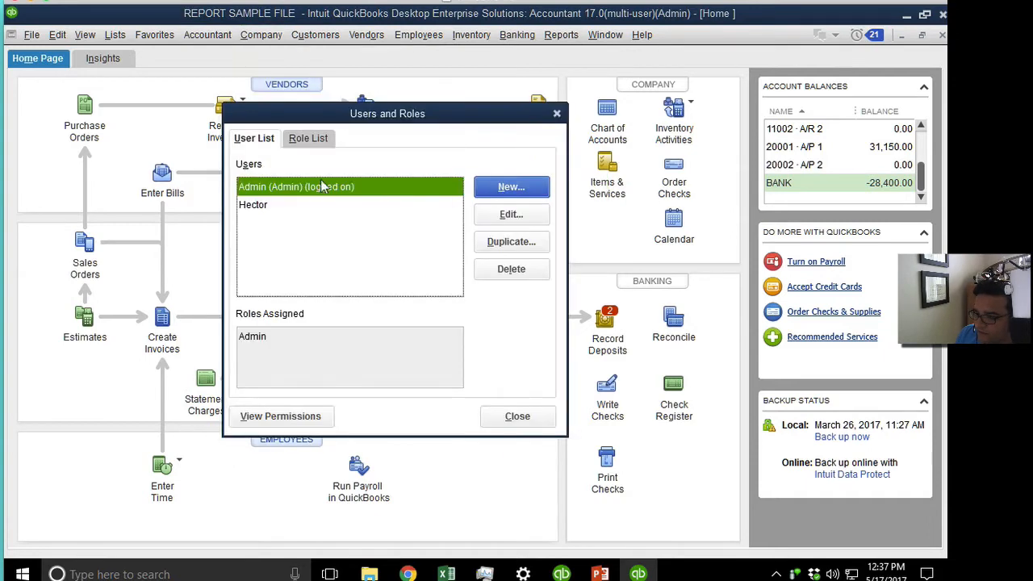
pyautogui.click(268, 212)
pyautogui.click(318, 143)
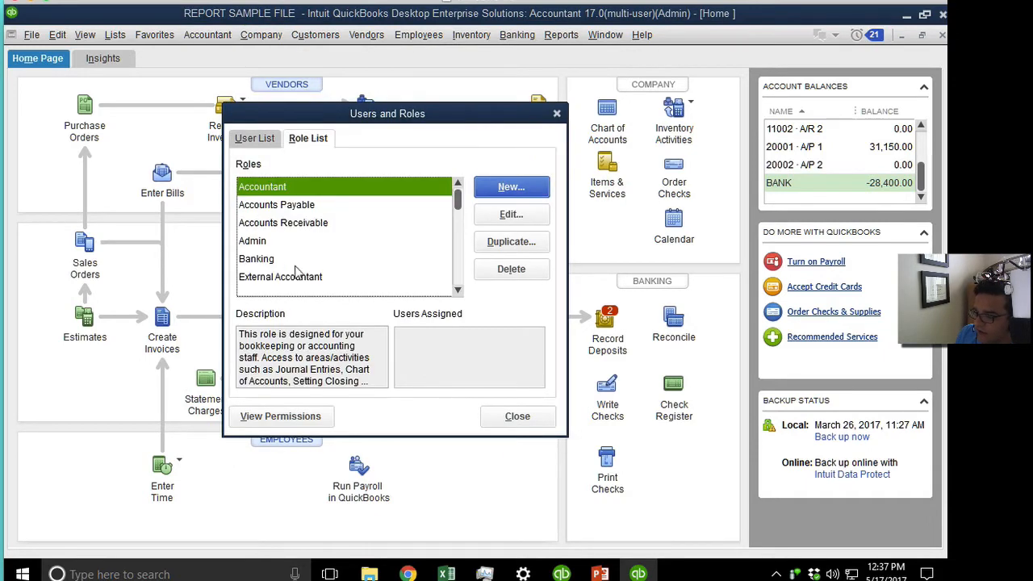
pyautogui.click(456, 254)
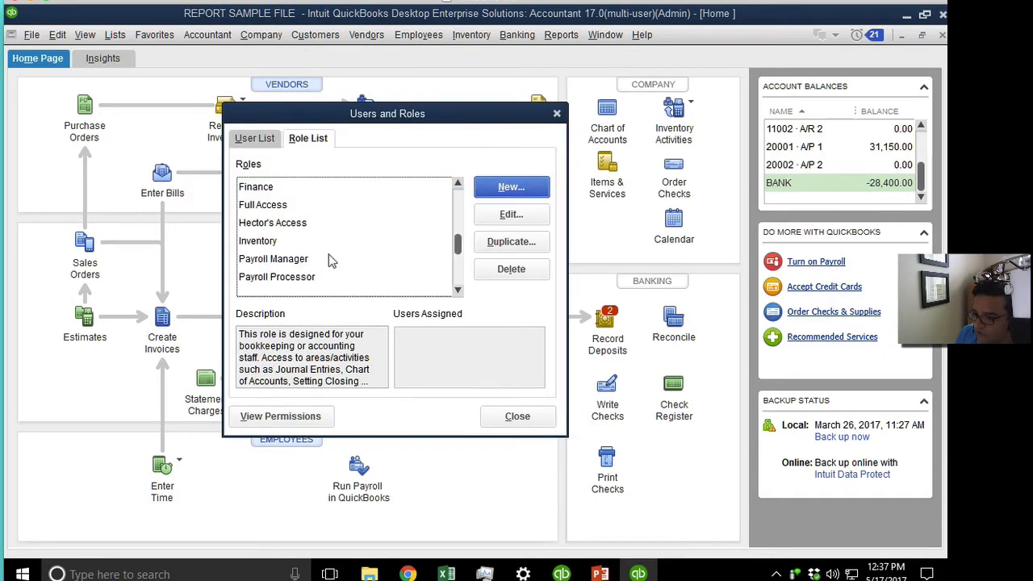
# Set Vendors & Payables > Enter Bills to None in the custom role and save it.
pyautogui.click(286, 224)
pyautogui.click(511, 214)
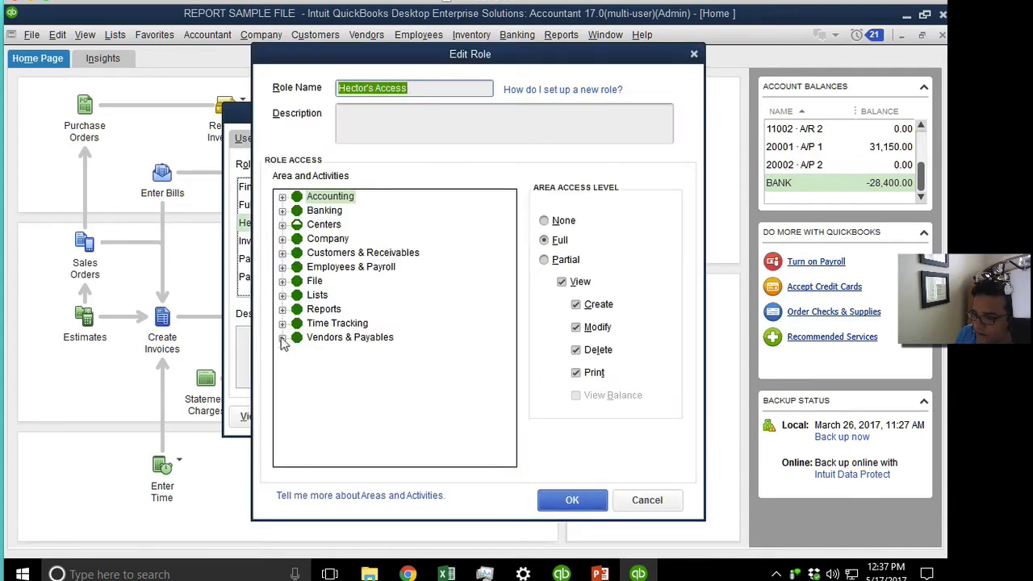
pyautogui.click(282, 337)
pyautogui.click(347, 364)
pyautogui.click(345, 352)
pyautogui.click(563, 221)
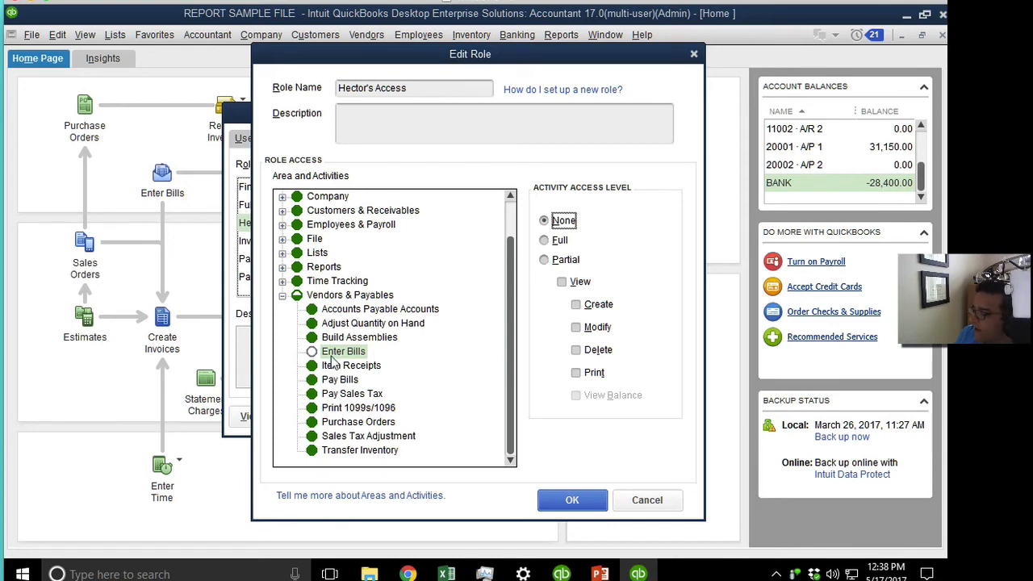
pyautogui.click(573, 500)
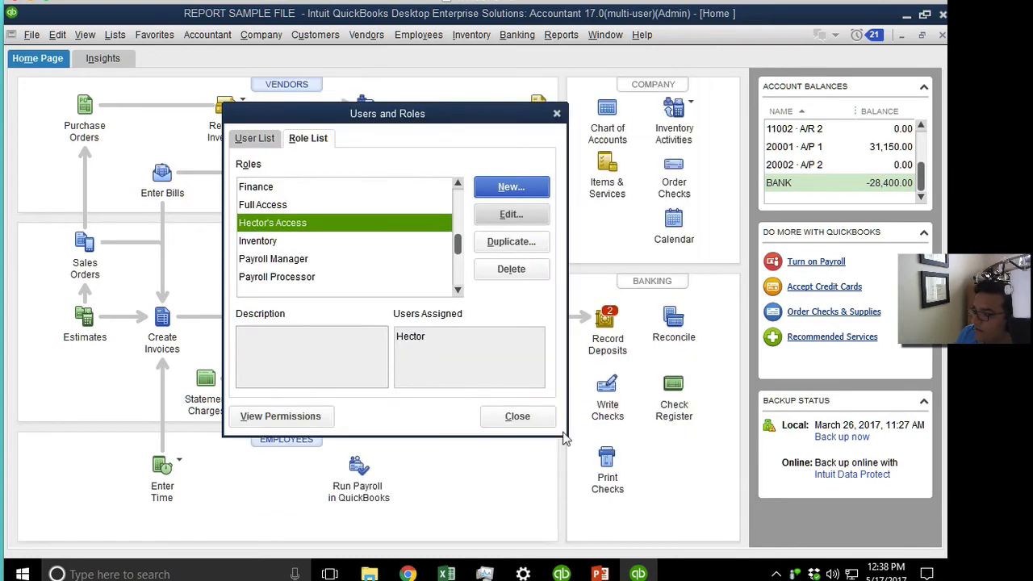
# Add the Accounts Payable role to the second user's assigned roles.
pyautogui.click(271, 140)
pyautogui.click(510, 222)
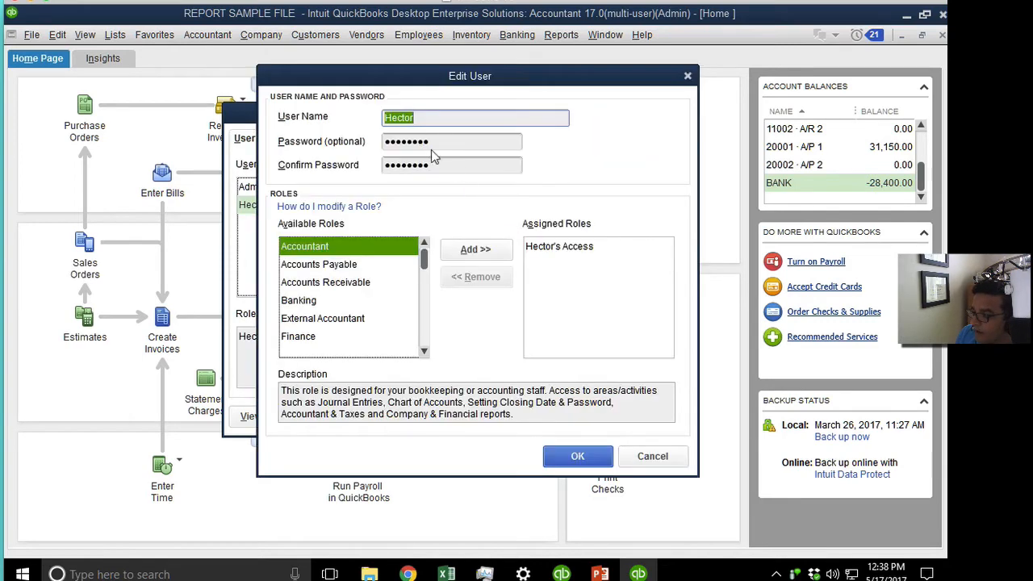
pyautogui.click(576, 248)
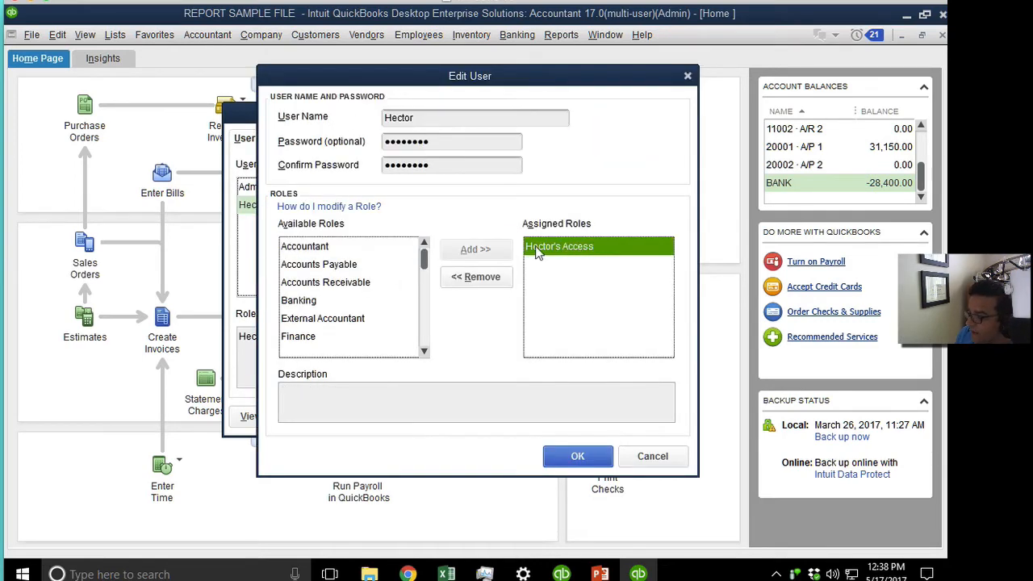
pyautogui.click(337, 266)
pyautogui.click(475, 249)
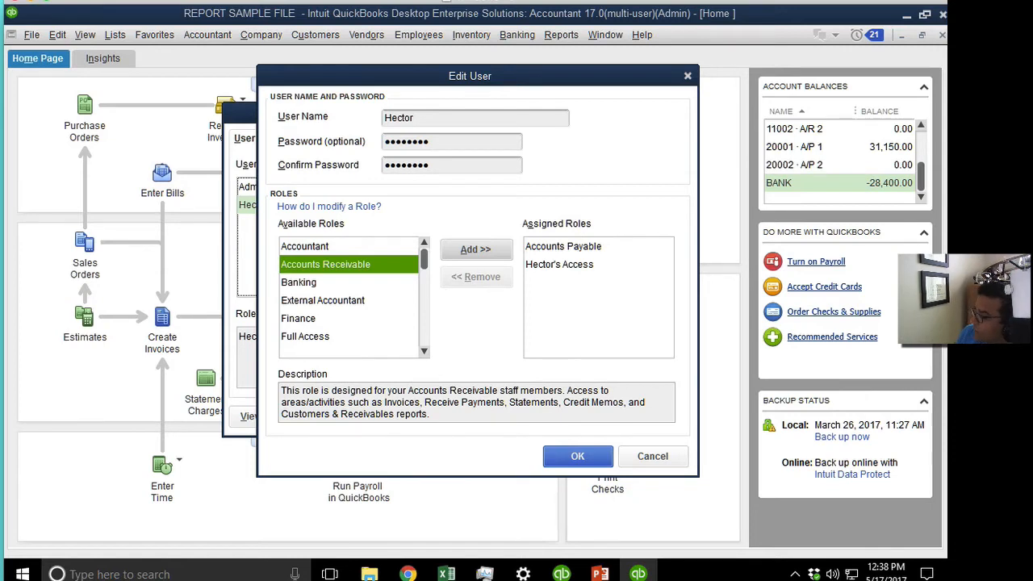
# Compare the Accounts Payable and custom role descriptions, then save the user's roles.
pyautogui.click(572, 247)
pyautogui.click(572, 264)
pyautogui.click(572, 247)
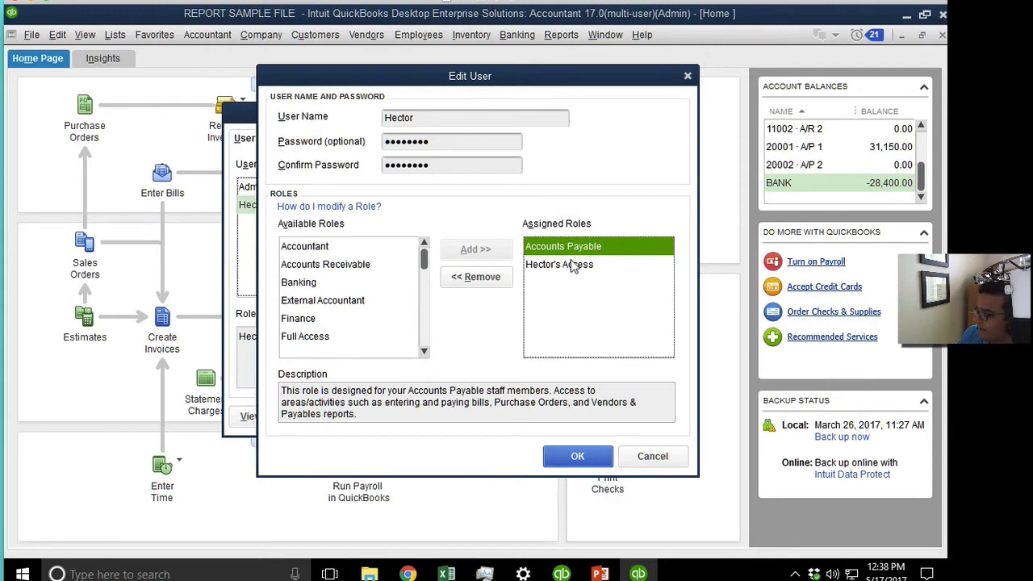
pyautogui.click(580, 266)
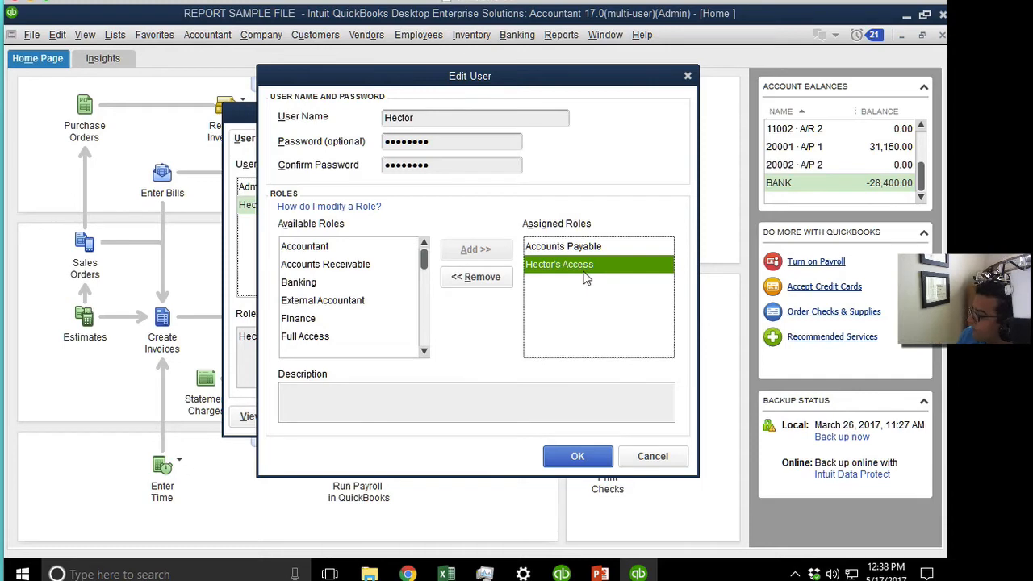
pyautogui.click(440, 117)
pyautogui.click(577, 249)
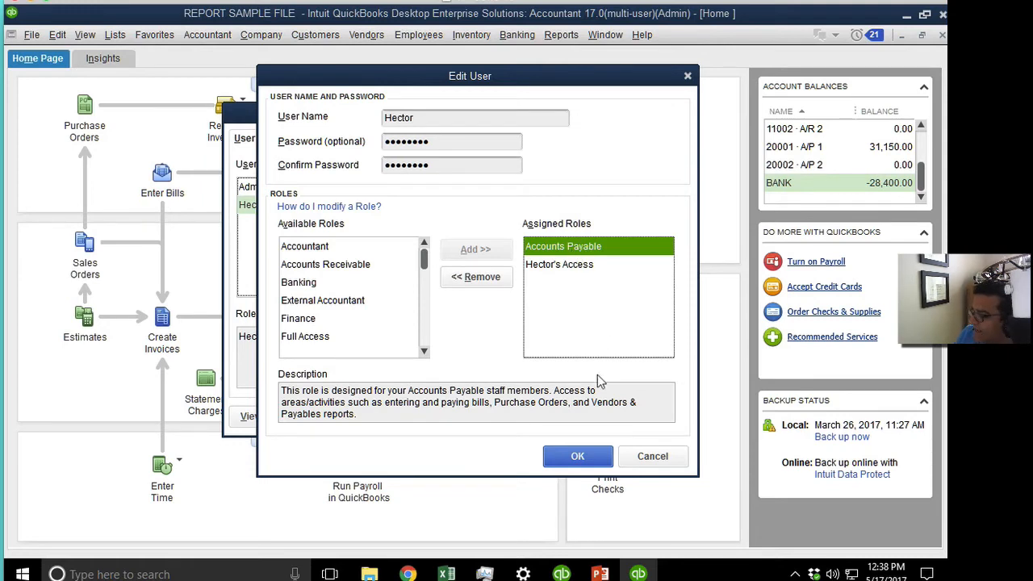
pyautogui.click(576, 456)
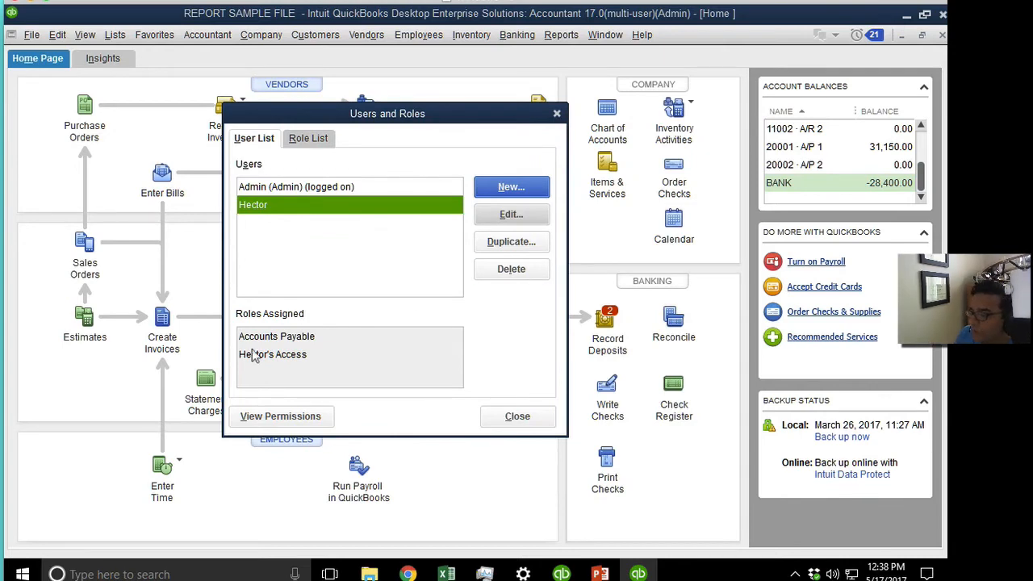
# Open the View Permissions options and move the window to the right.
pyautogui.click(300, 347)
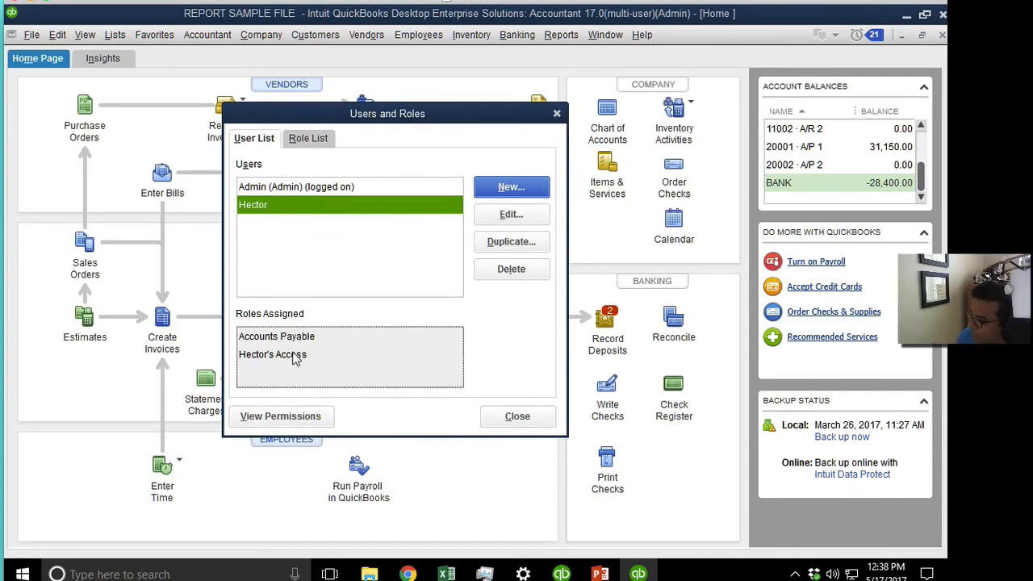
pyautogui.click(288, 421)
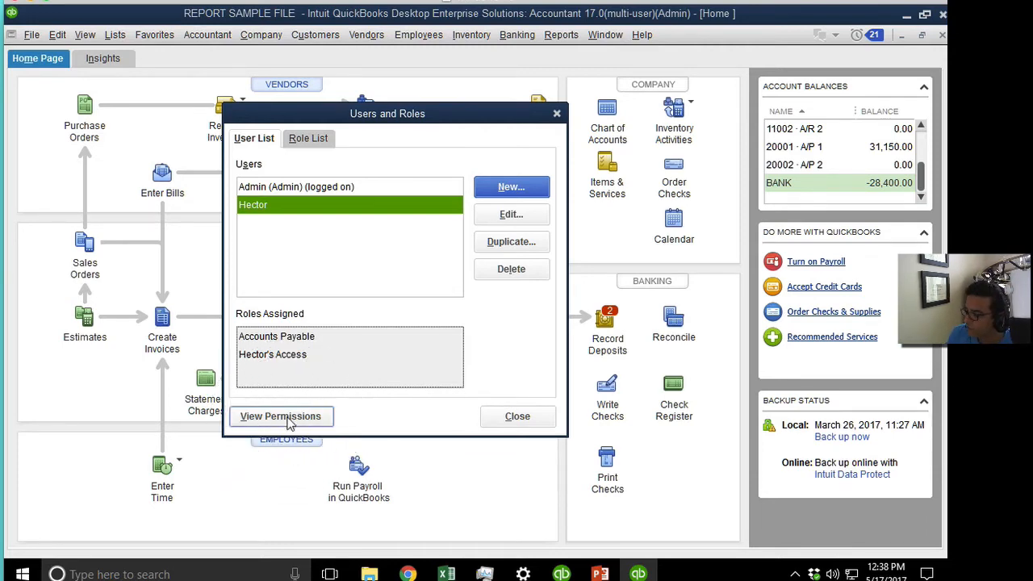
pyautogui.press('ctrl')
pyautogui.press('ctrl')
pyautogui.press('ctrl')
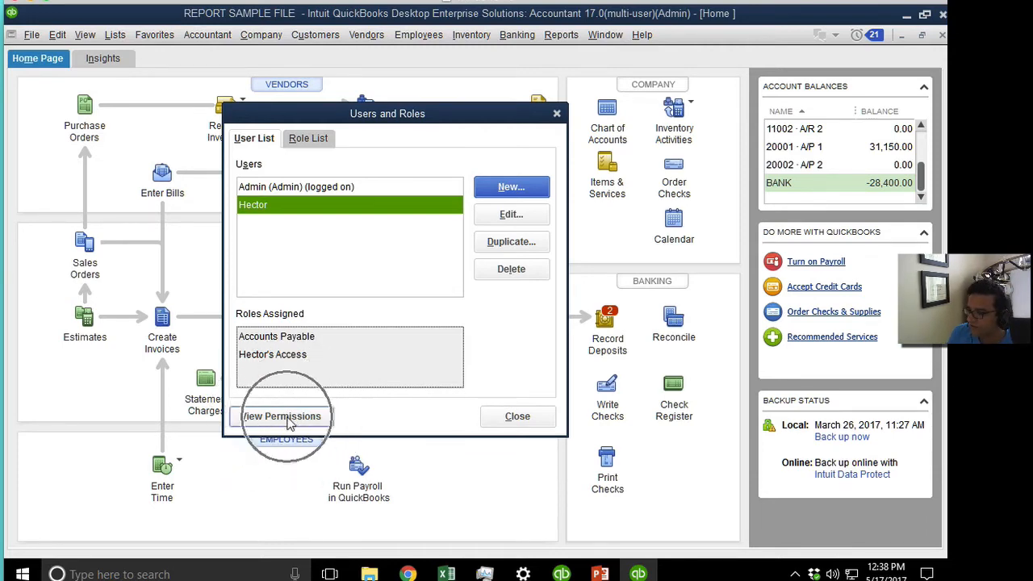
pyautogui.click(287, 418)
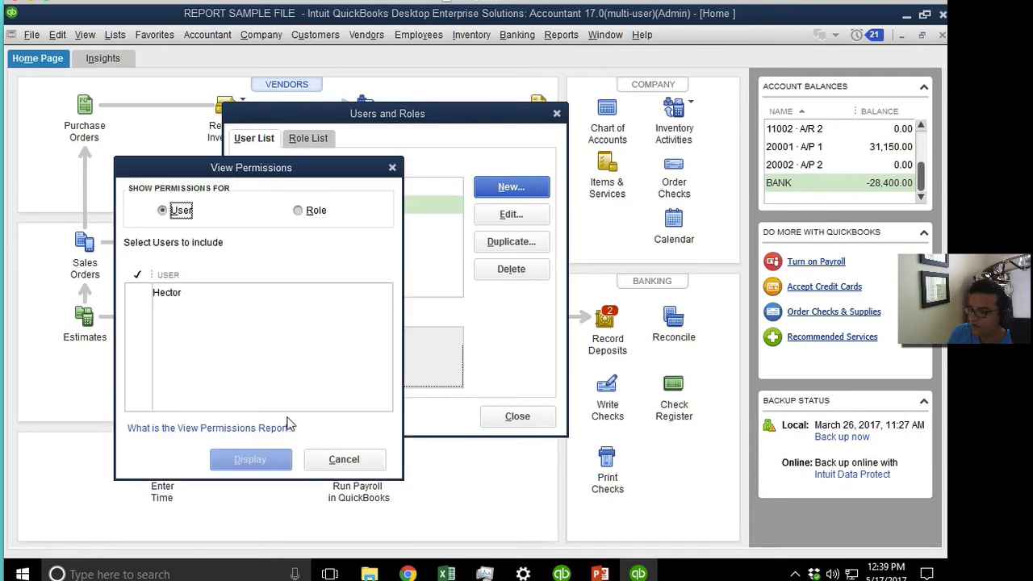
pyautogui.moveTo(235, 171); pyautogui.dragTo(701, 155)
# Display permissions by role for Accounts Payable, Accounts Receivable and Banking.
pyautogui.click(772, 196)
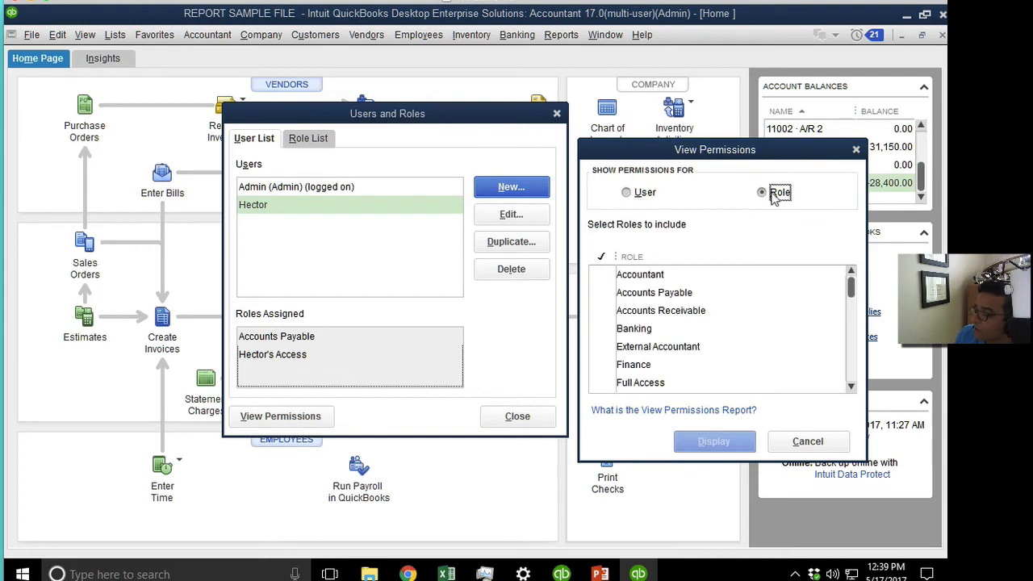
pyautogui.scroll(-2, 855, 311)
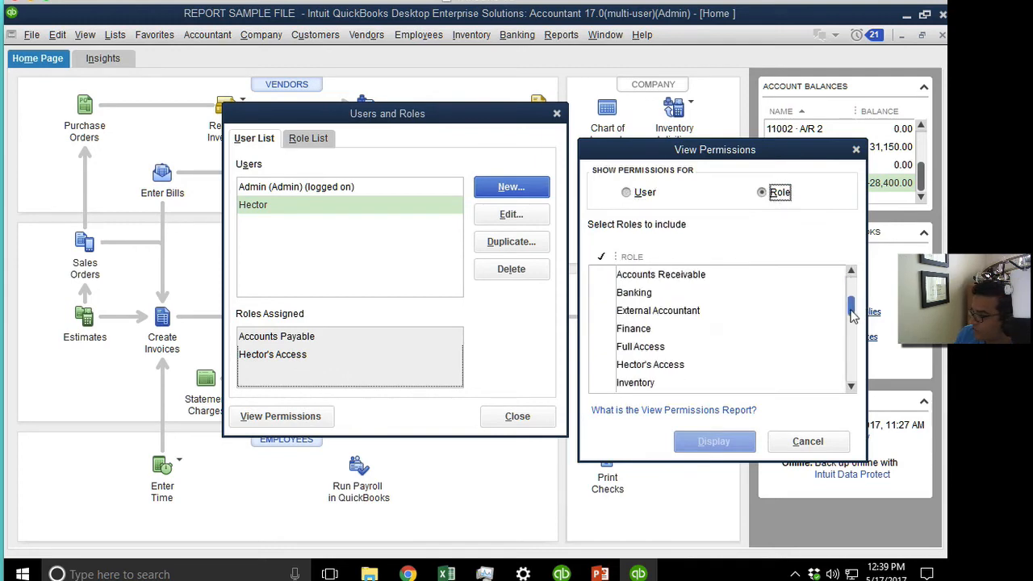
pyautogui.click(627, 194)
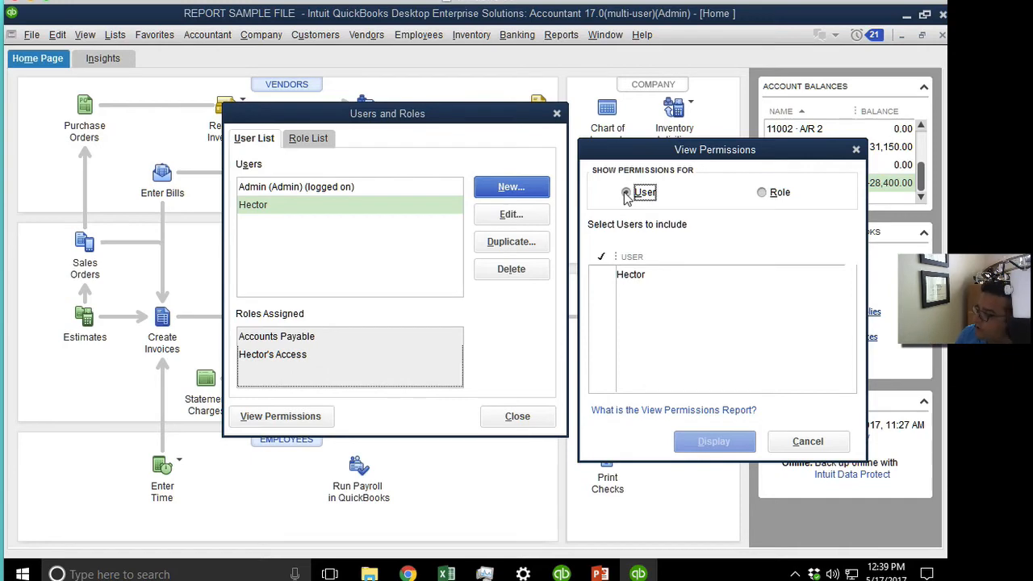
pyautogui.click(762, 193)
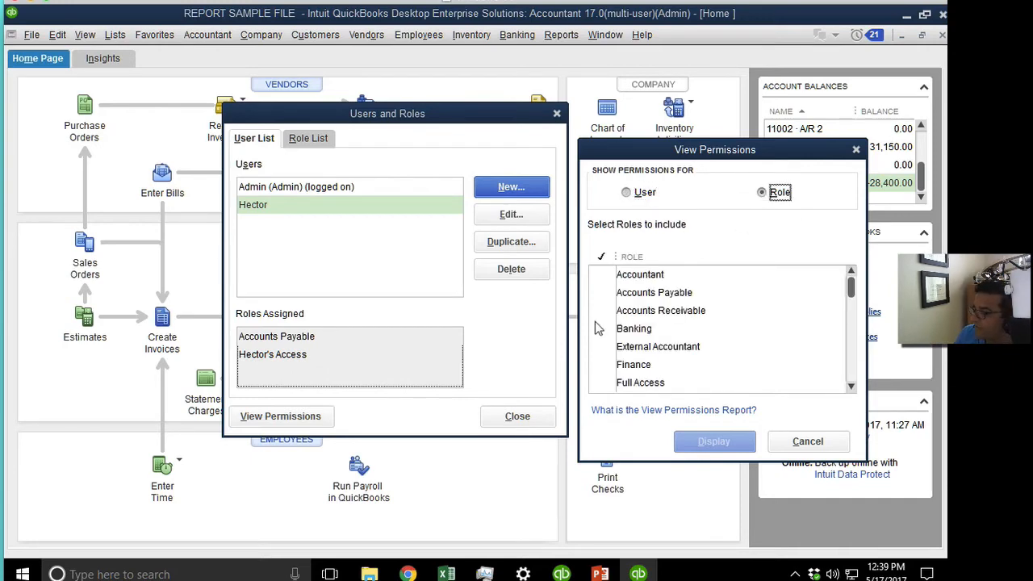
pyautogui.click(606, 294)
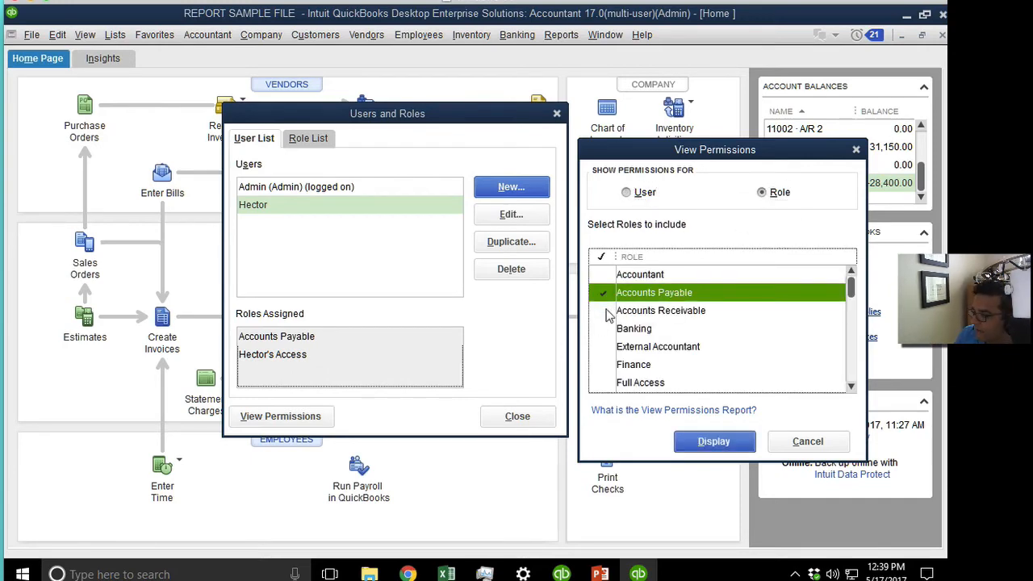
pyautogui.click(607, 311)
pyautogui.click(606, 329)
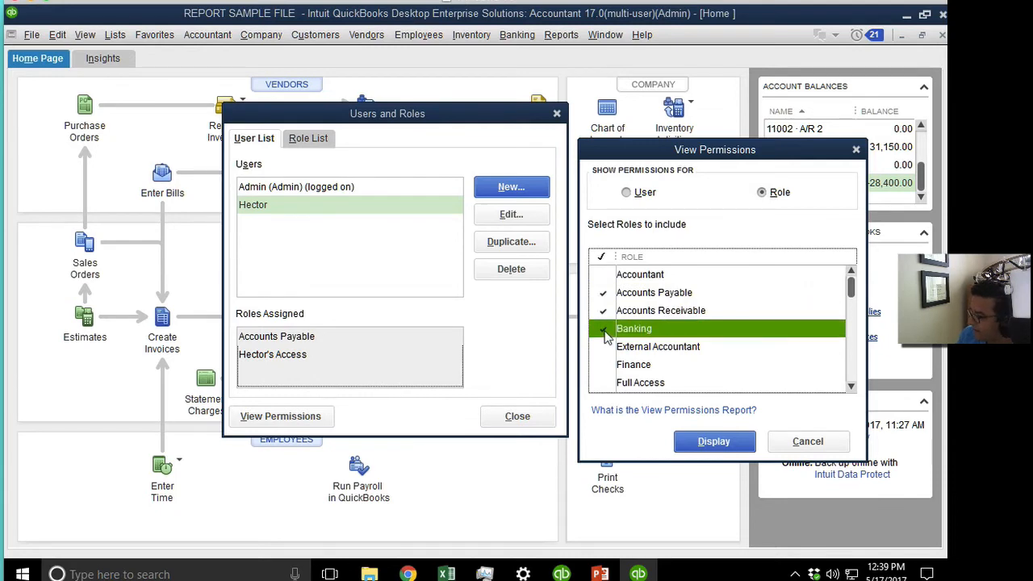
pyautogui.click(725, 444)
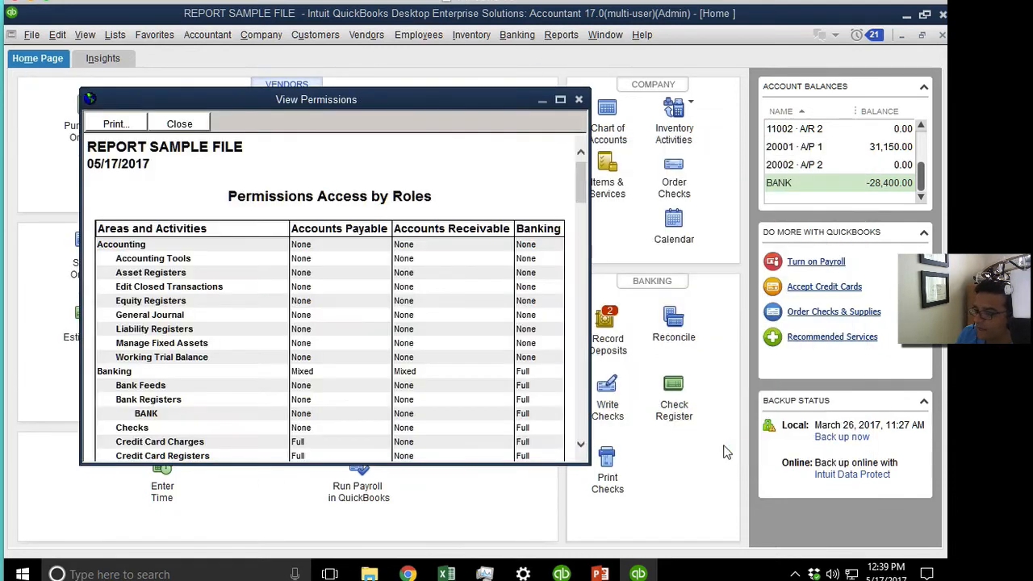
# Enlarge the permissions report window and scroll through the three roles' rights table.
pyautogui.moveTo(590, 464); pyautogui.dragTo(781, 544)
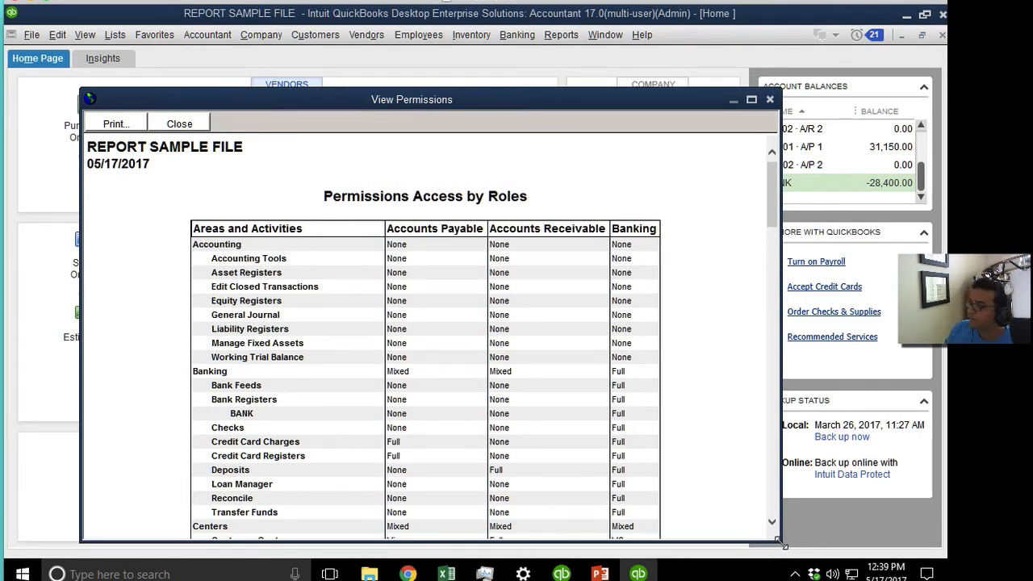
pyautogui.moveTo(774, 192)
pyautogui.mouseDown()
pyautogui.moveTo(773, 210)
pyautogui.moveTo(772, 196)
pyautogui.mouseUp()
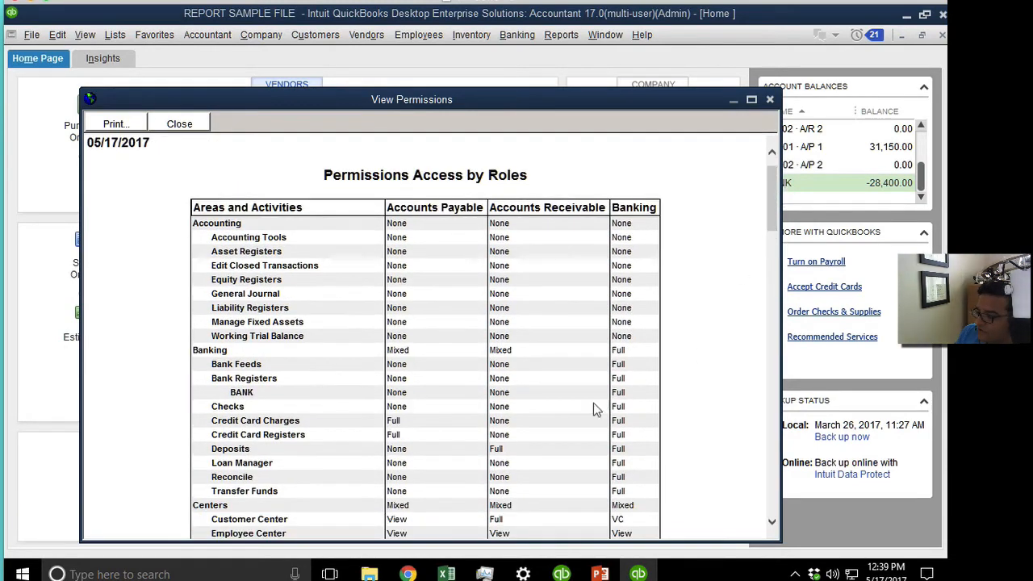
pyautogui.scroll(-3, 762, 387)
pyautogui.moveTo(775, 230); pyautogui.dragTo(722, 355)
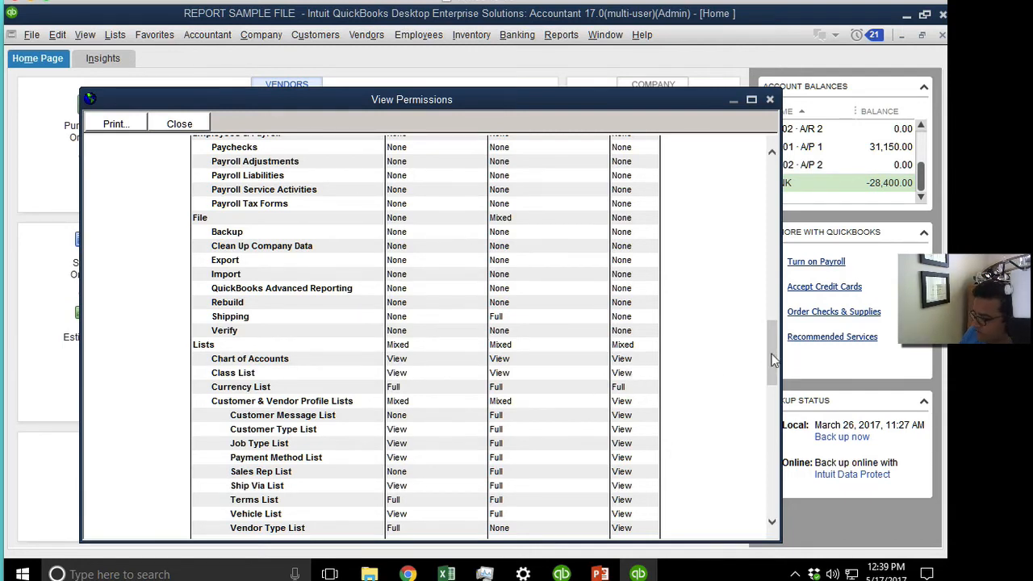
# Print the role permissions report to PrimoPDF and save the PDF to the Desktop.
pyautogui.click(112, 124)
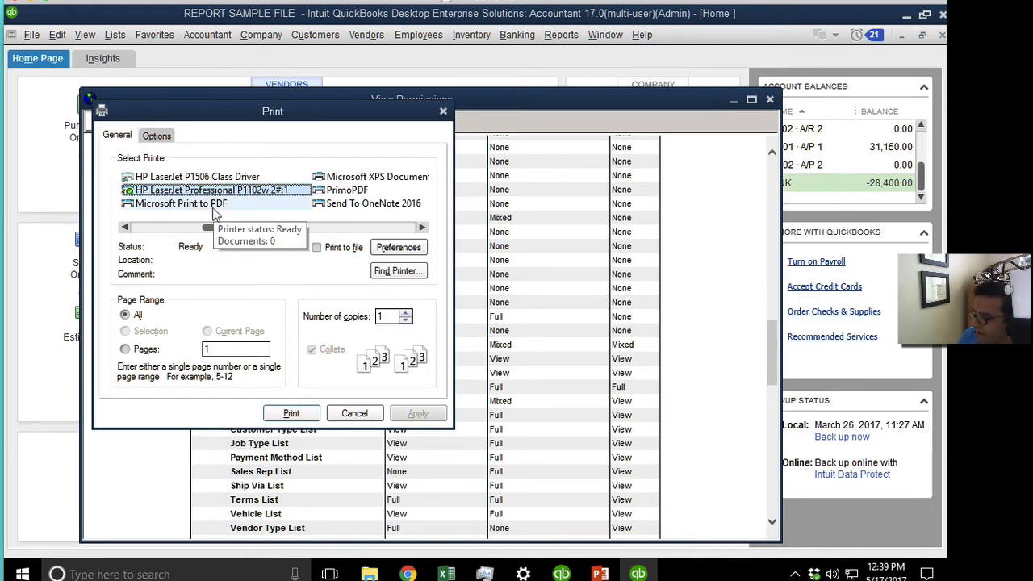
pyautogui.click(341, 191)
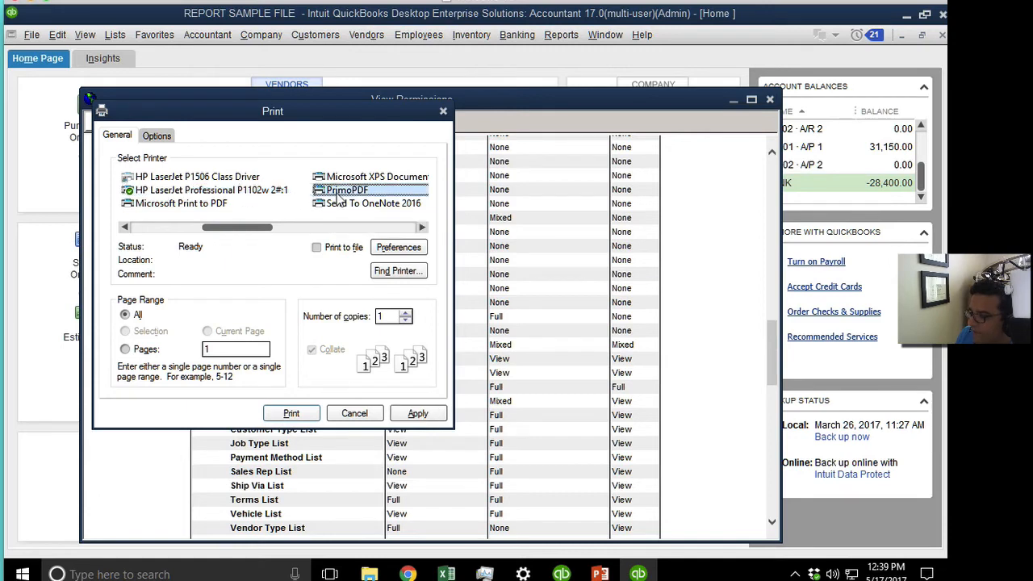
pyautogui.click(415, 413)
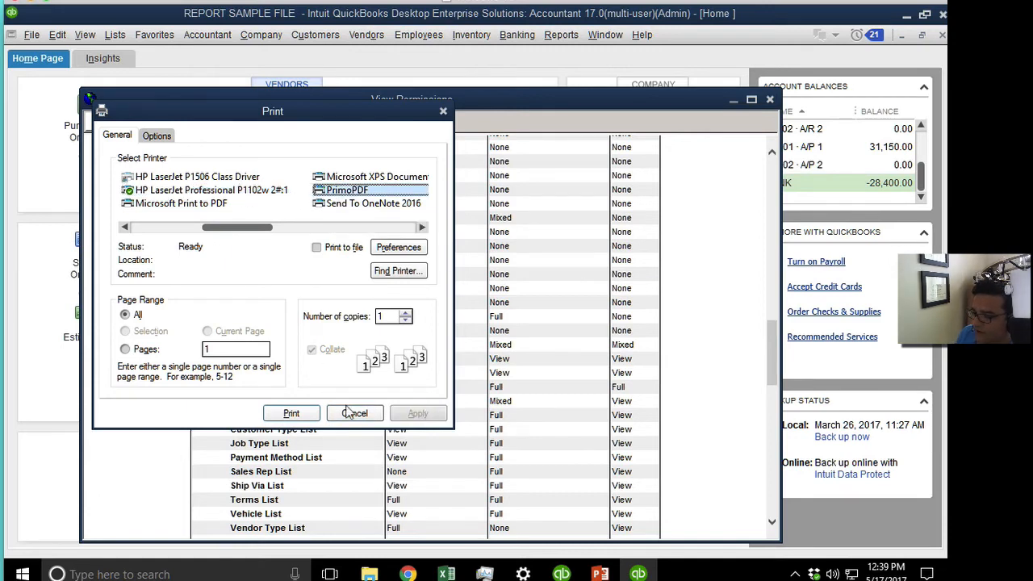
pyautogui.click(284, 414)
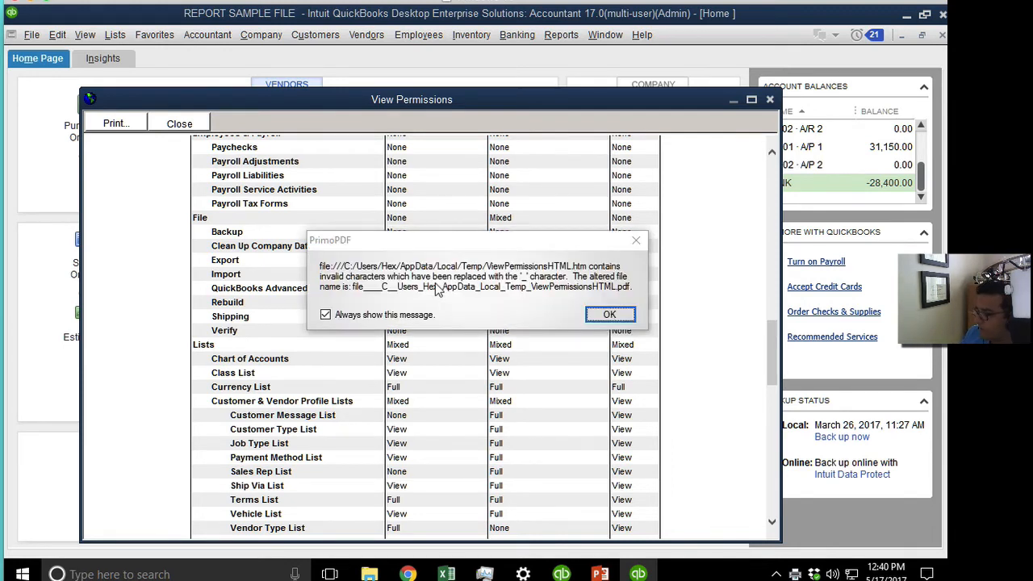
pyautogui.click(609, 314)
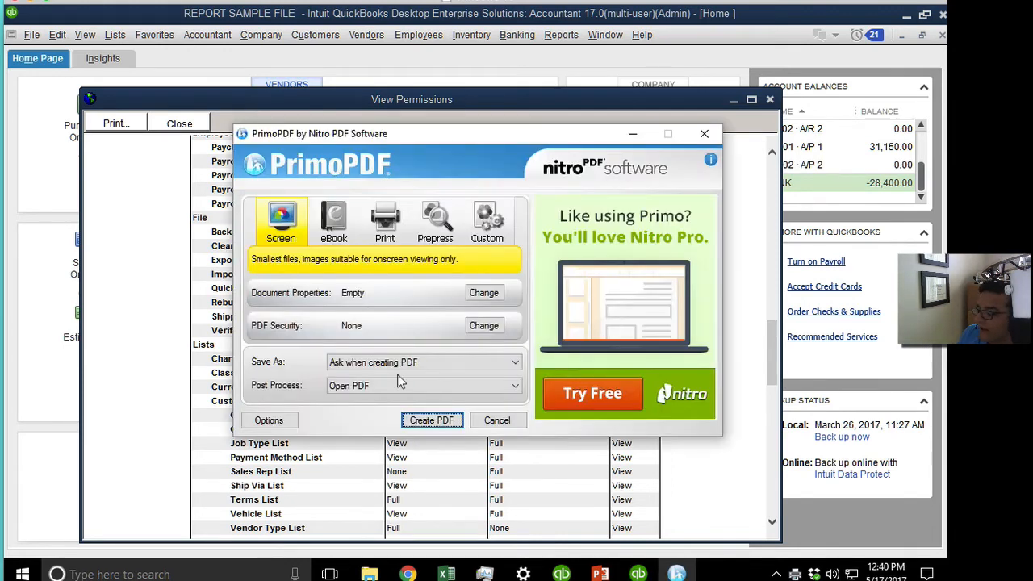
pyautogui.click(428, 420)
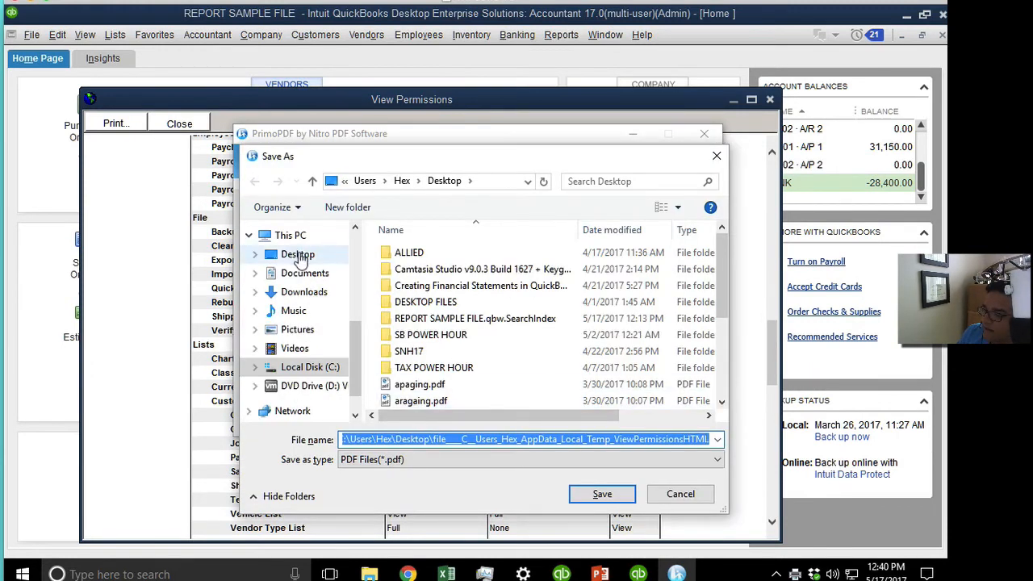
pyautogui.click(607, 496)
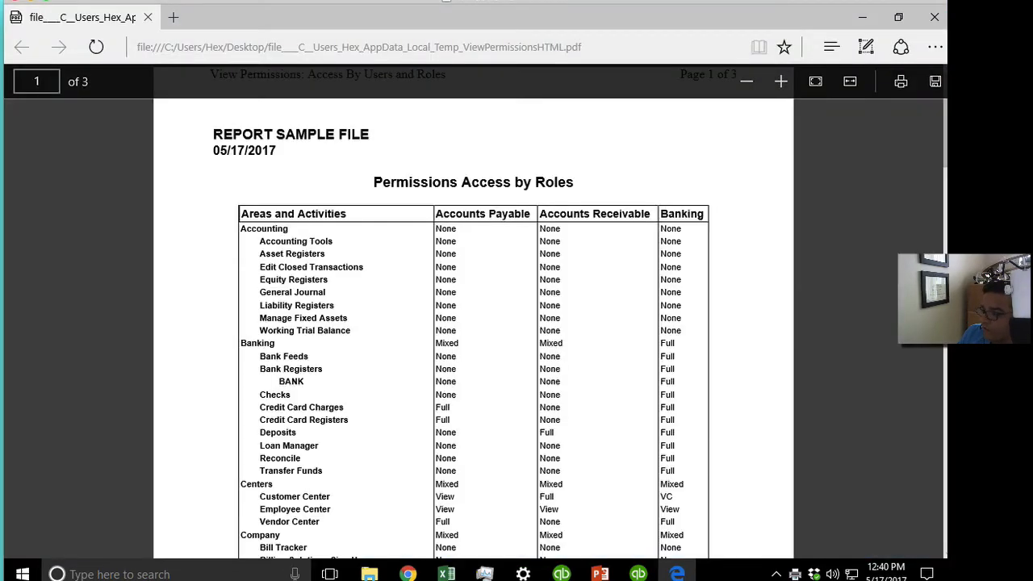
# Scroll through the PDF and highlight the permission abbreviation legend.
pyautogui.moveTo(945, 127); pyautogui.dragTo(926, 514)
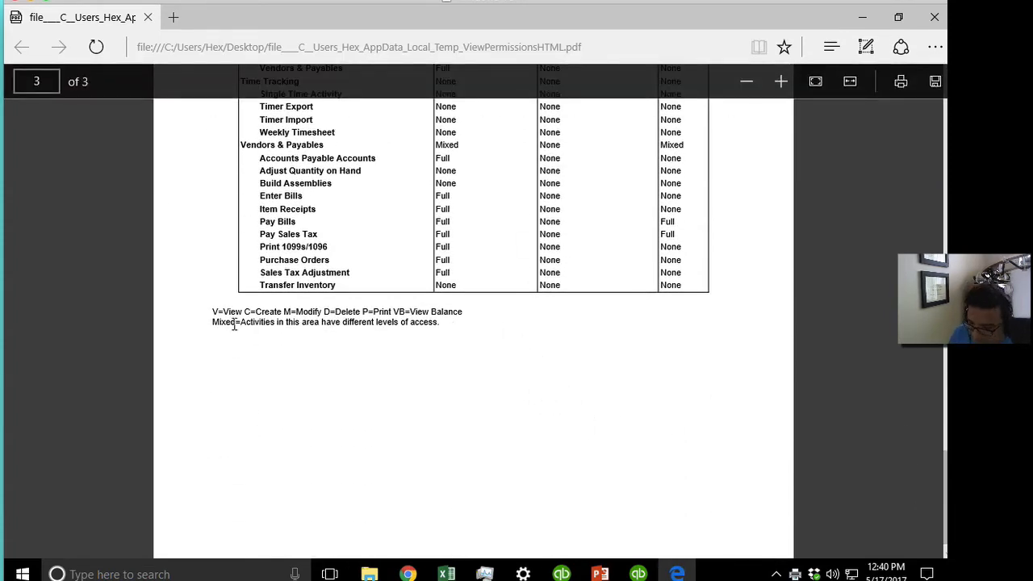
pyautogui.scroll(1, 234, 324)
pyautogui.scroll(1, 234, 324)
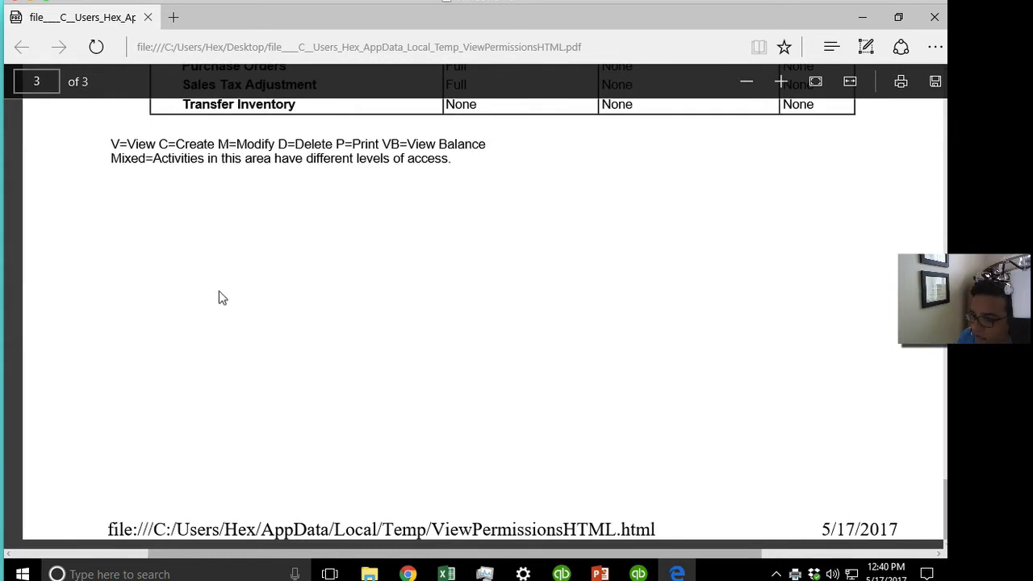
pyautogui.moveTo(167, 143); pyautogui.dragTo(381, 143)
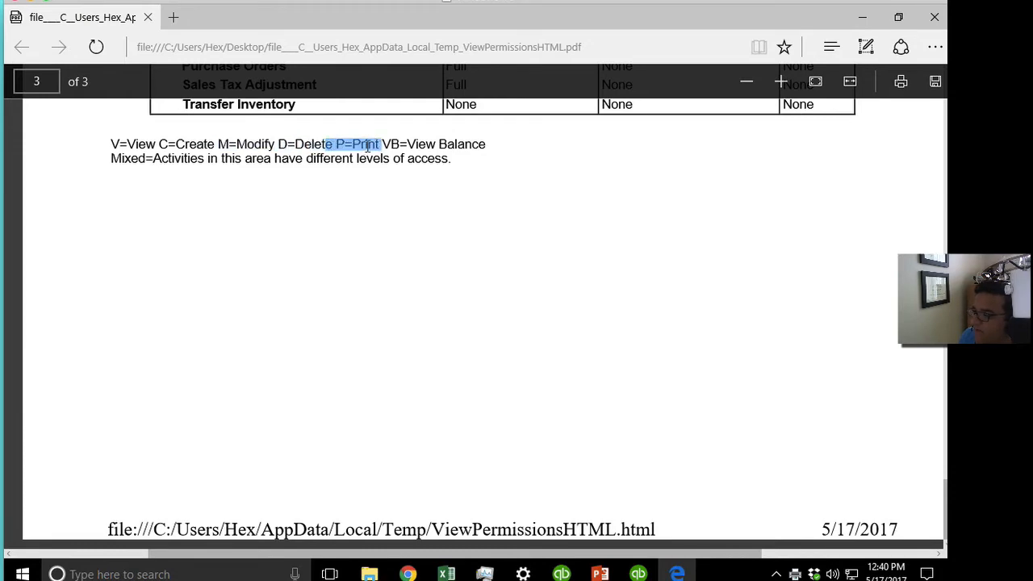
pyautogui.click(394, 144)
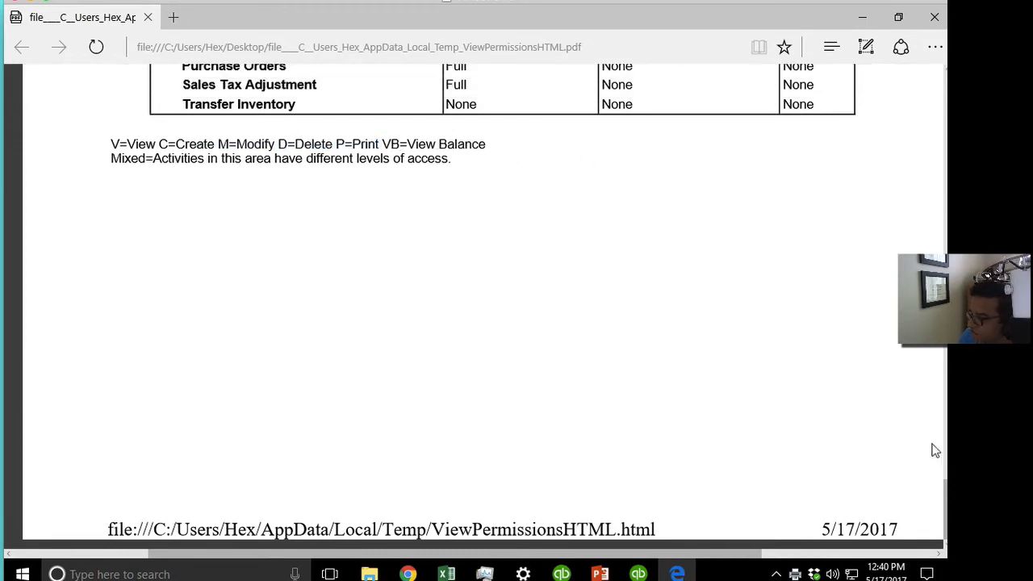
pyautogui.scroll(2, 936, 484)
pyautogui.scroll(20, 482, 314)
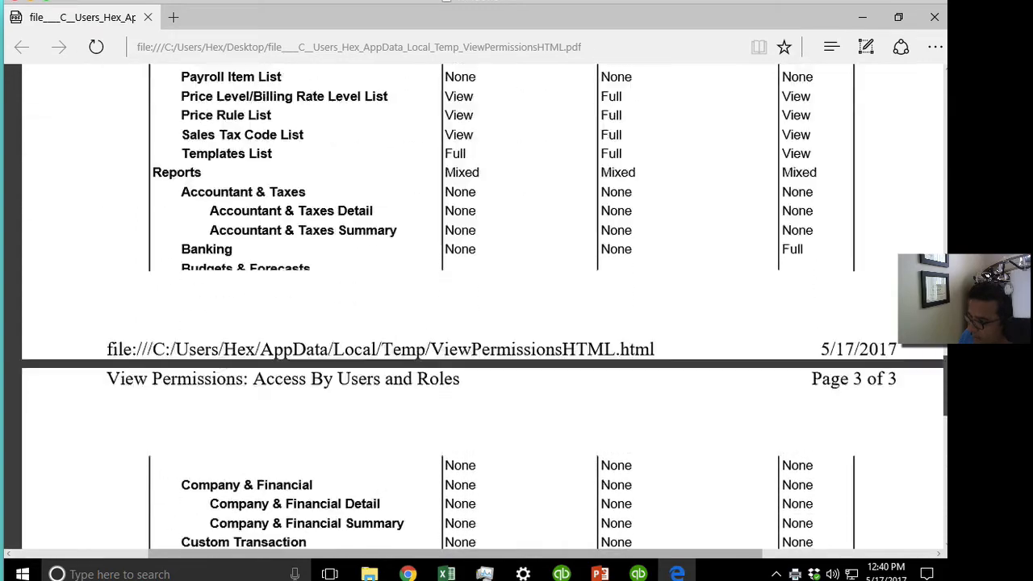
pyautogui.scroll(4, 481, 307)
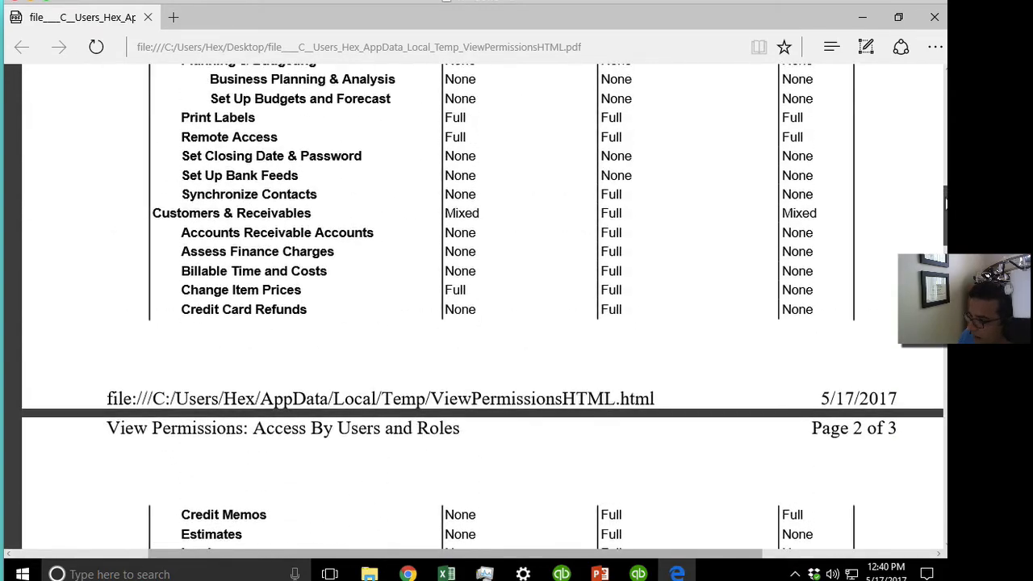
pyautogui.scroll(5, 812, 179)
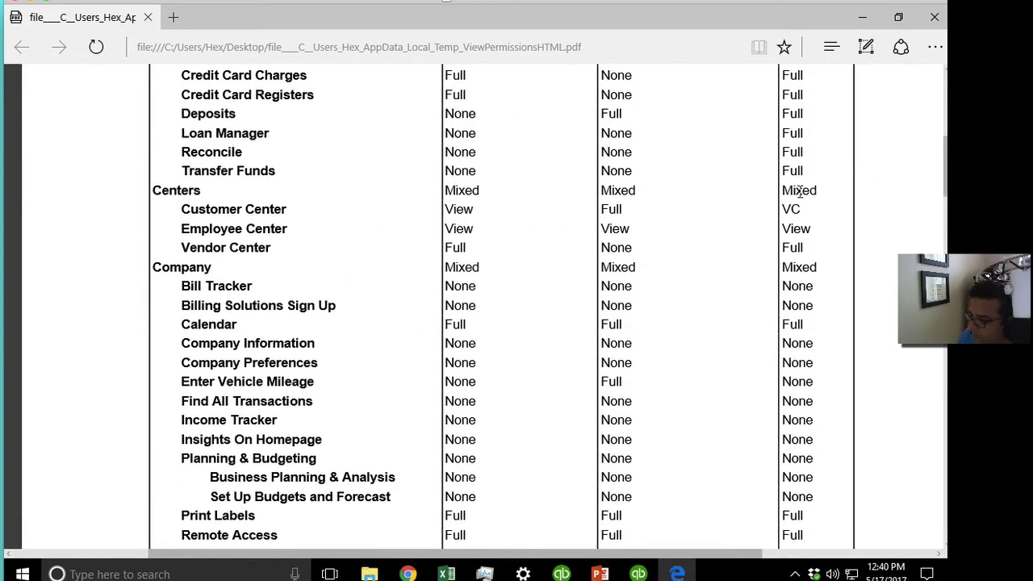
# Highlight the Customer Center VC entry and the Mixed Banking entries under Centers and Company.
pyautogui.moveTo(787, 210); pyautogui.dragTo(765, 215)
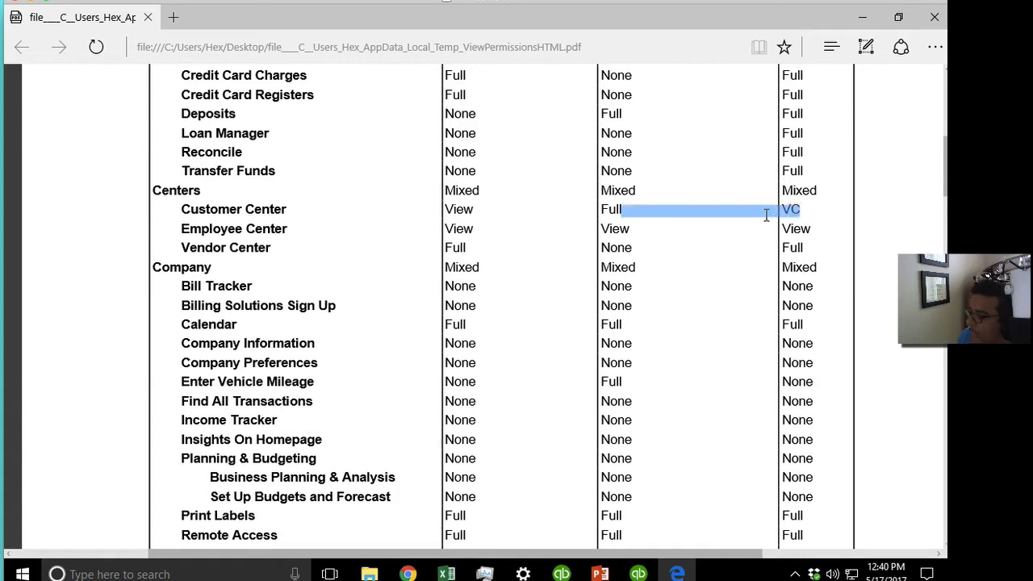
pyautogui.click(784, 209)
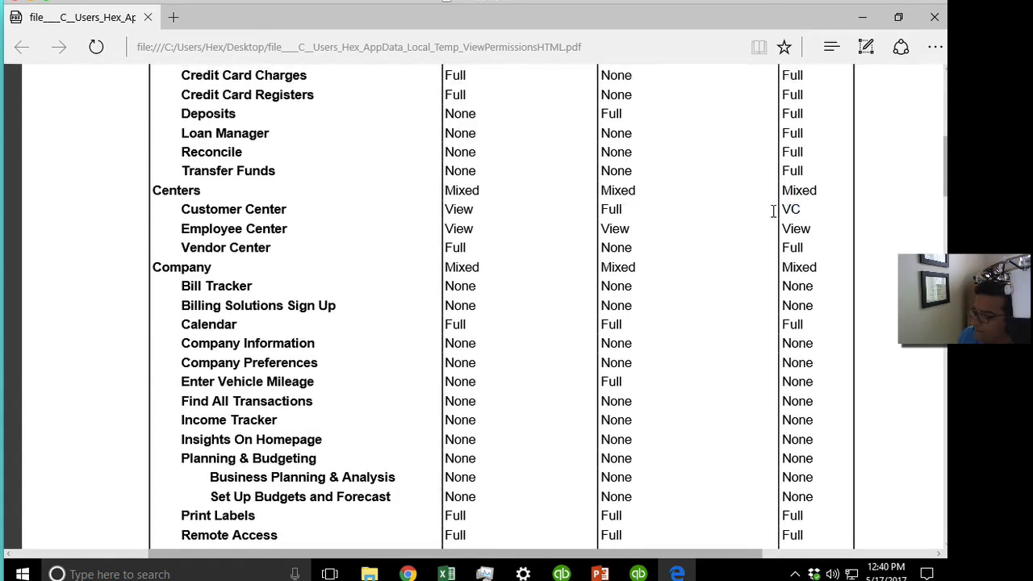
pyautogui.moveTo(782, 210); pyautogui.dragTo(794, 210)
pyautogui.click(803, 210)
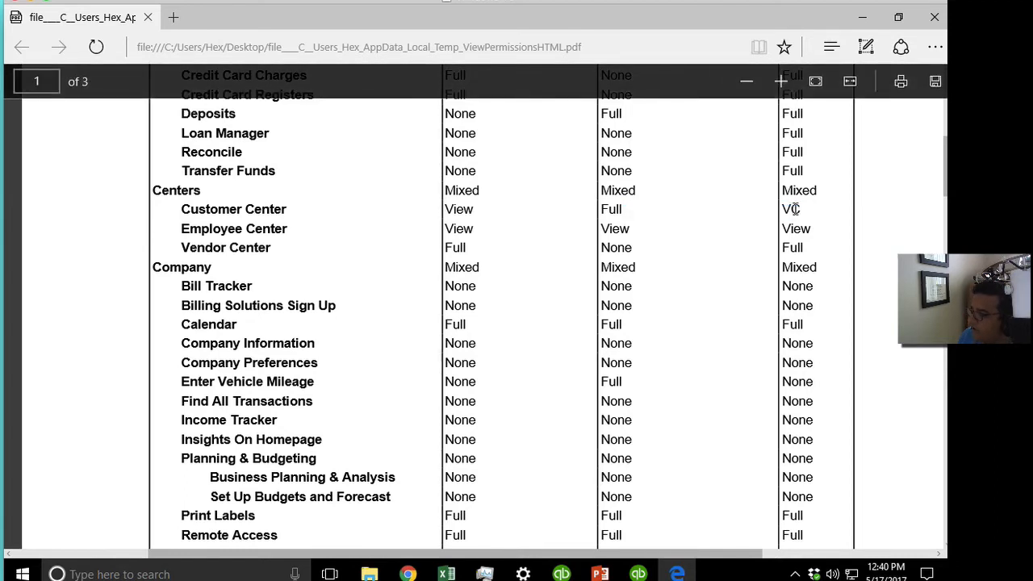
pyautogui.moveTo(789, 209); pyautogui.dragTo(804, 209)
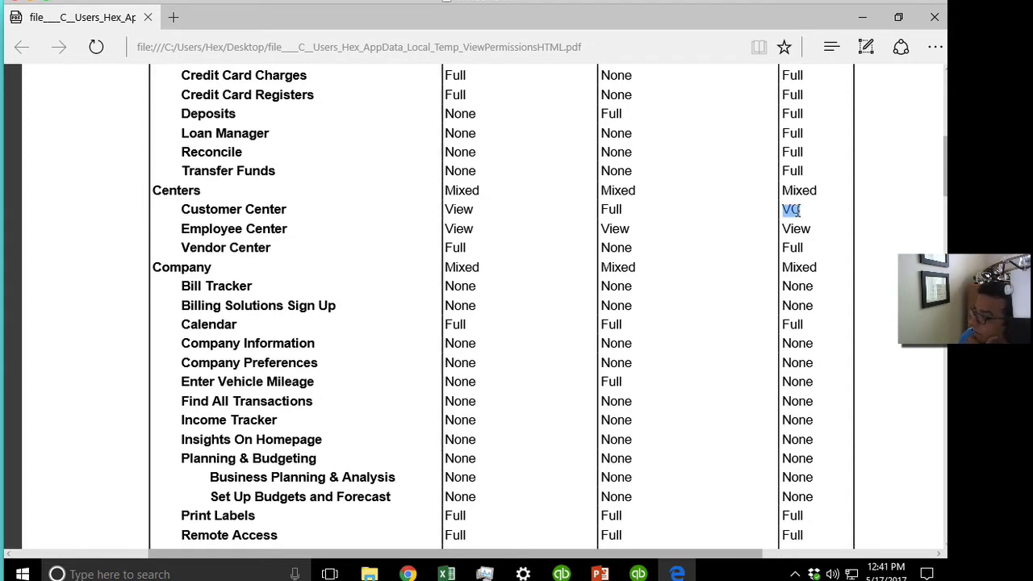
pyautogui.click(799, 210)
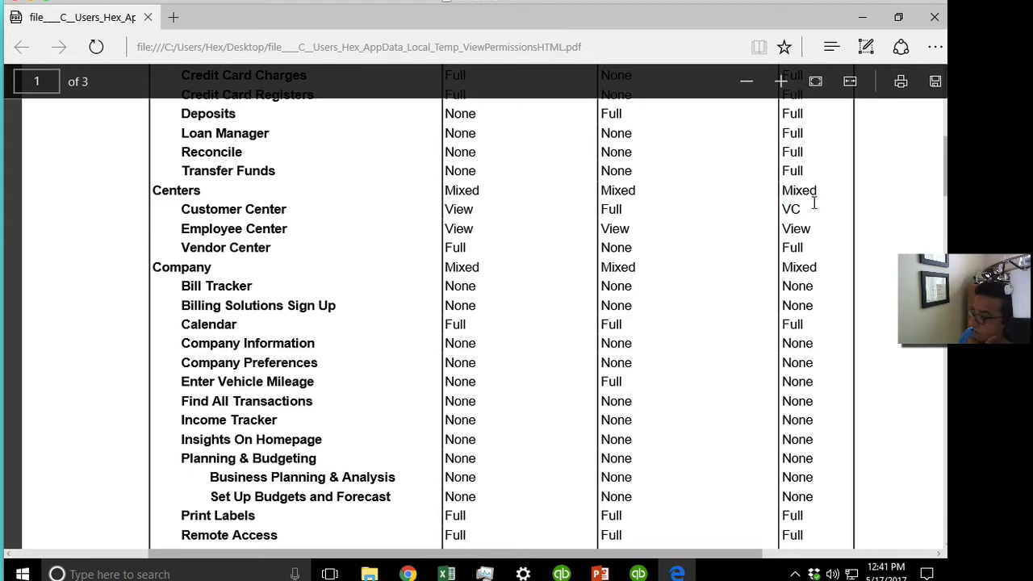
pyautogui.moveTo(813, 268); pyautogui.dragTo(769, 270)
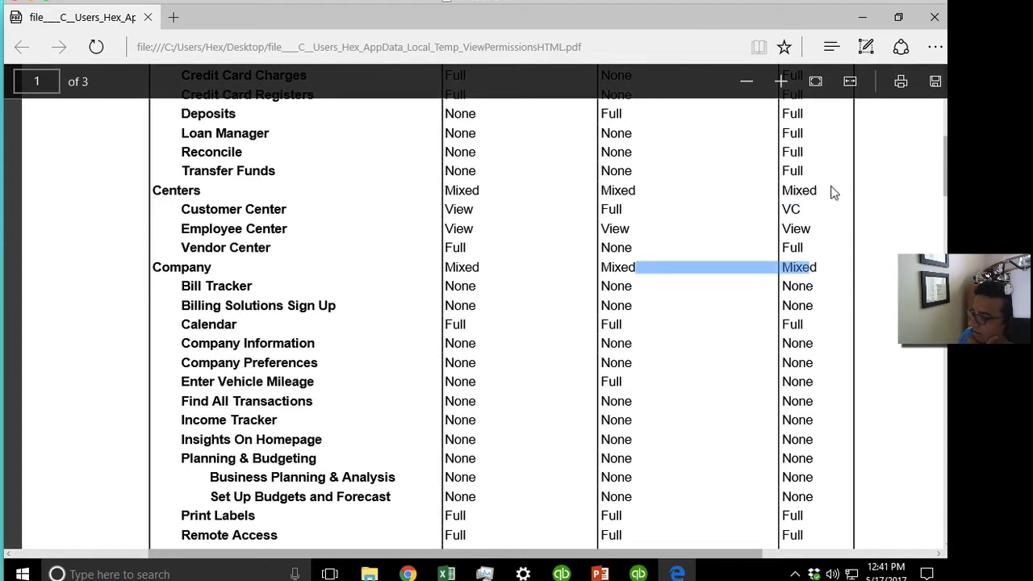
pyautogui.click(787, 200)
pyautogui.moveTo(792, 193); pyautogui.dragTo(825, 192)
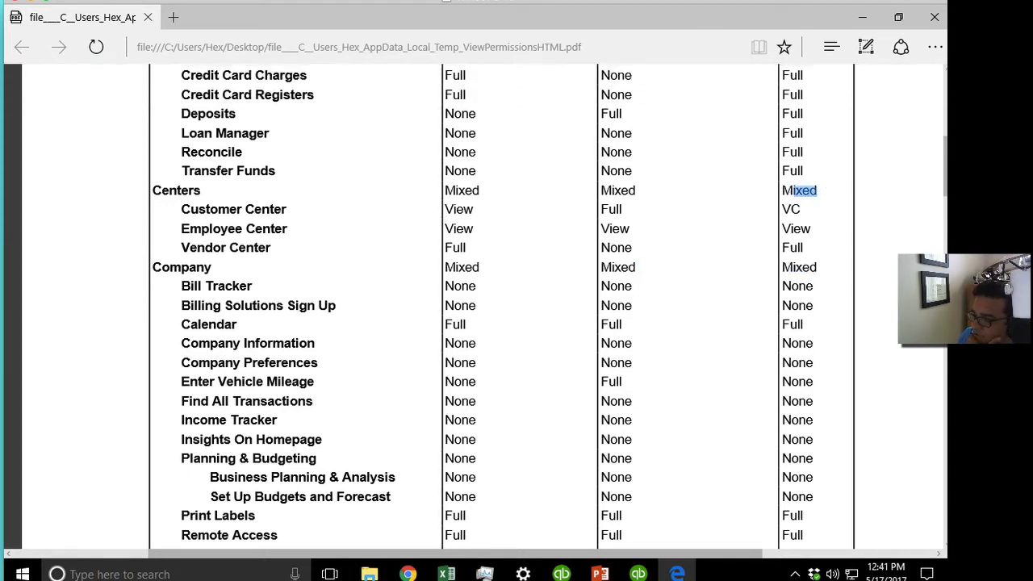
pyautogui.moveTo(155, 191); pyautogui.dragTo(204, 192)
pyautogui.moveTo(170, 269); pyautogui.dragTo(224, 268)
# Mark the Mixed access level for Customers & Receivables, then close Edge.
pyautogui.scroll(-3, 595, 330)
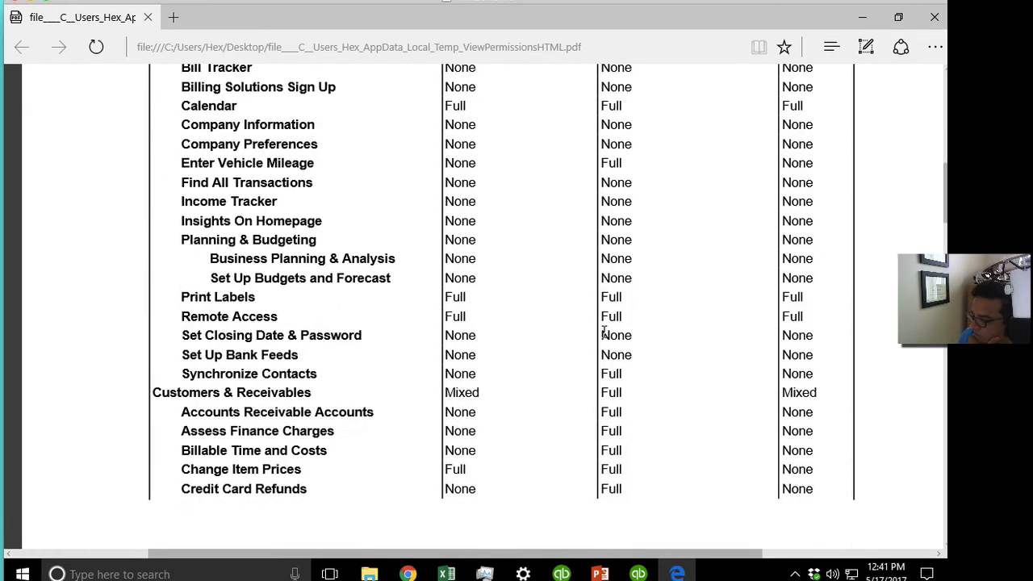
pyautogui.moveTo(815, 392)
pyautogui.mouseDown()
pyautogui.moveTo(781, 392)
pyautogui.moveTo(816, 392)
pyautogui.mouseUp()
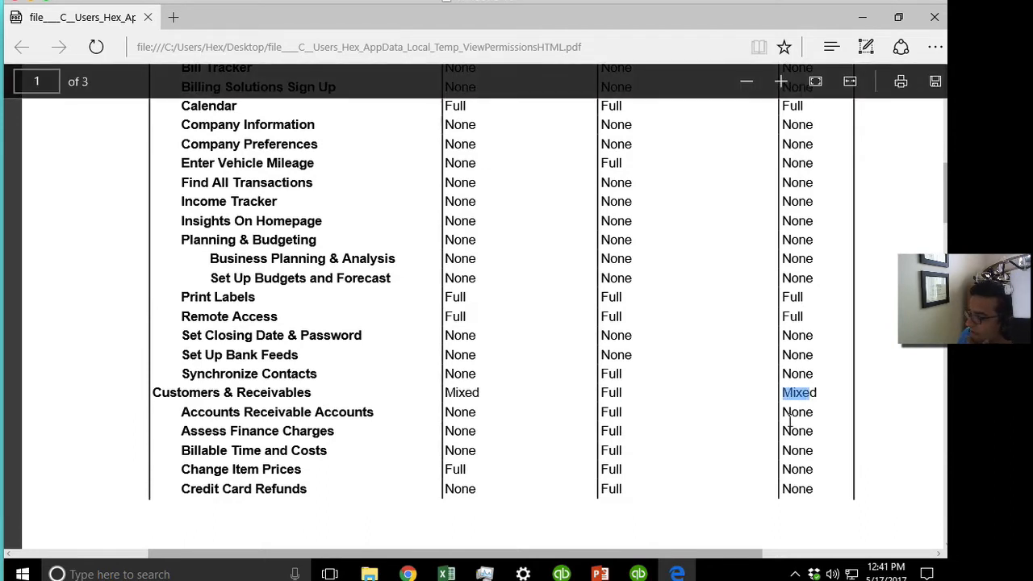
pyautogui.click(791, 420)
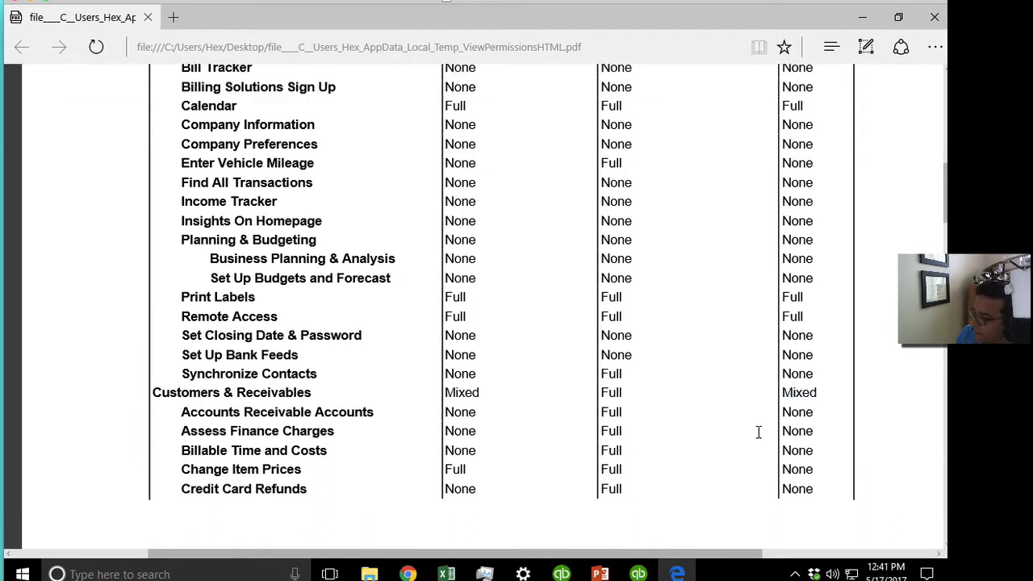
pyautogui.moveTo(786, 392); pyautogui.dragTo(834, 396)
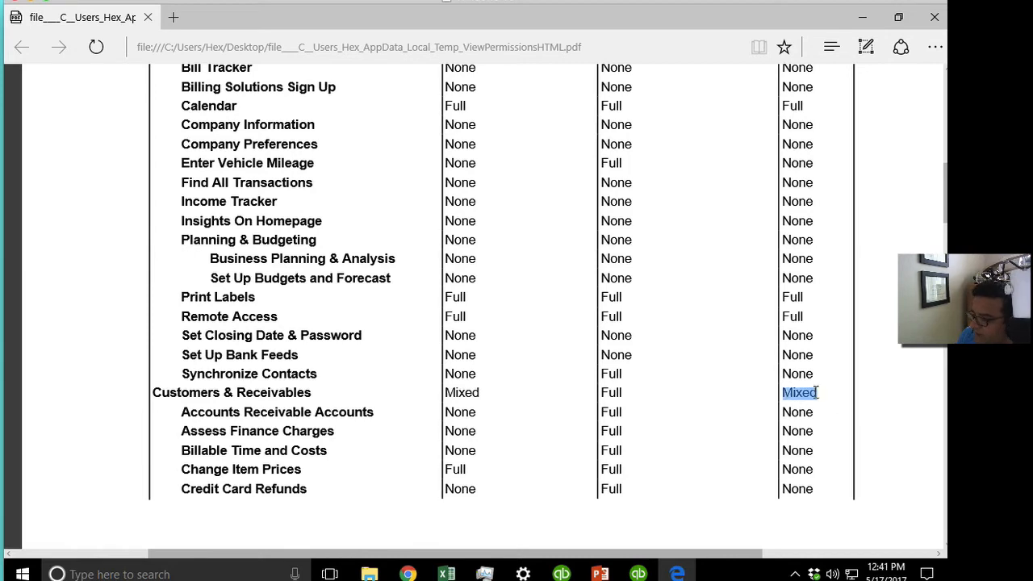
pyautogui.moveTo(247, 394); pyautogui.dragTo(307, 396)
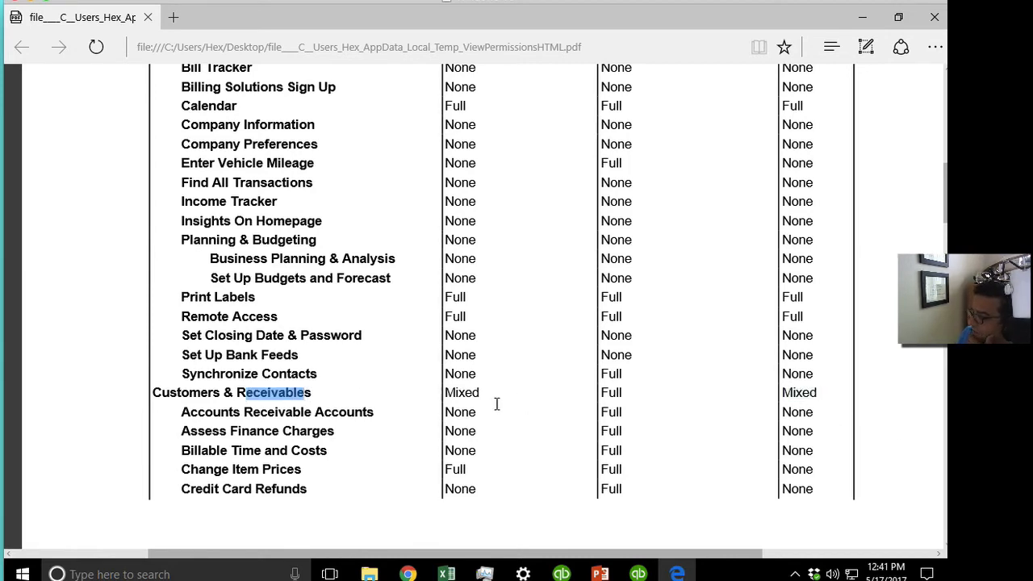
pyautogui.click(557, 408)
pyautogui.scroll(-4, 520, 418)
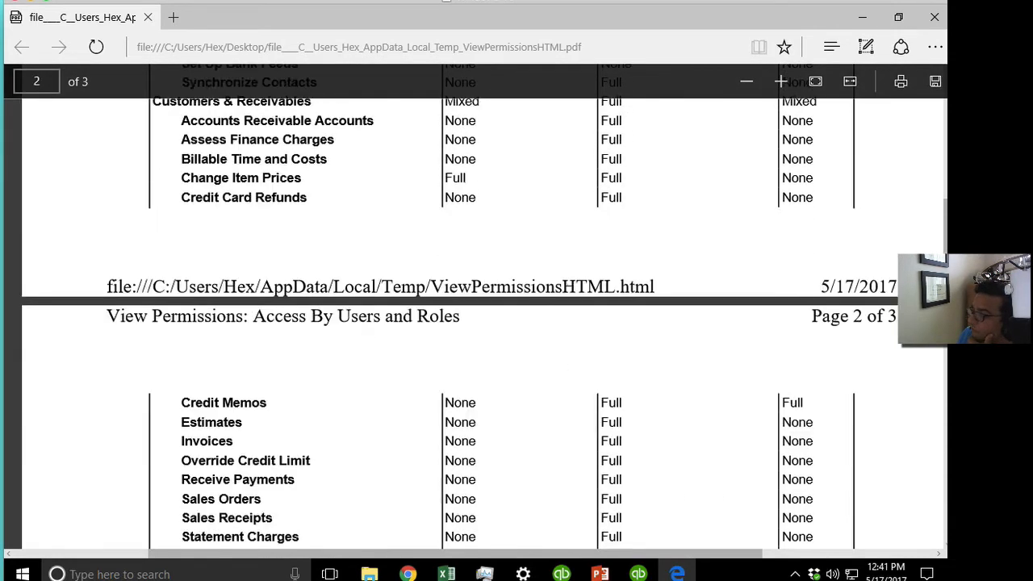
pyautogui.scroll(-1, 574, 355)
pyautogui.scroll(4, 588, 202)
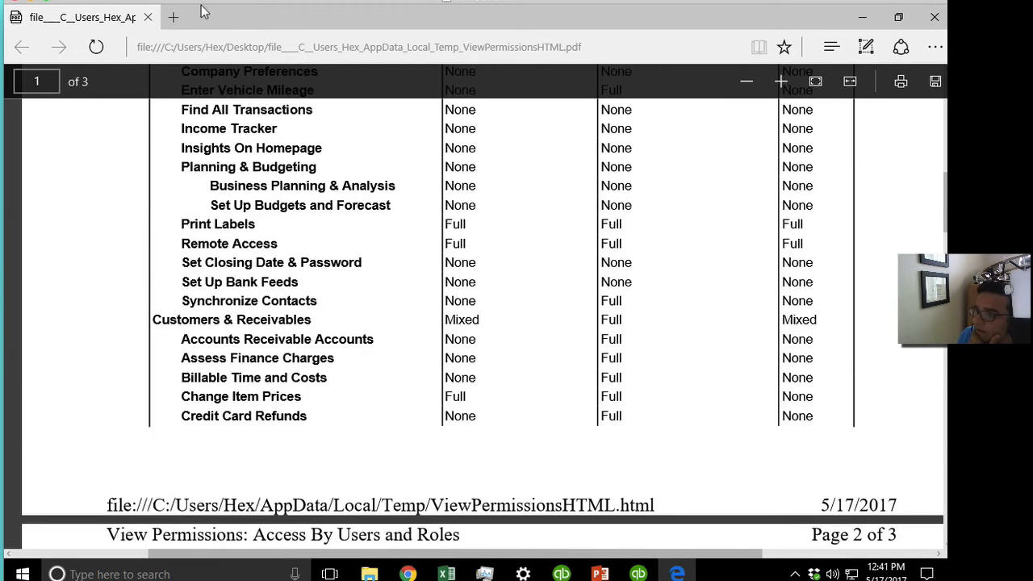
pyautogui.click(147, 17)
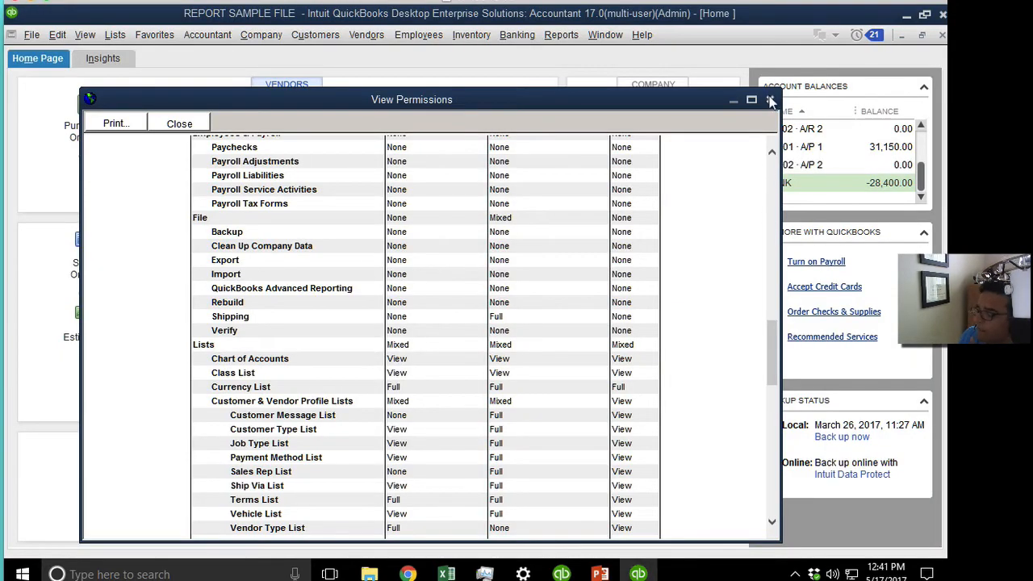
# Scroll through the rest of the role permissions report and close it.
pyautogui.moveTo(763, 333); pyautogui.dragTo(762, 173)
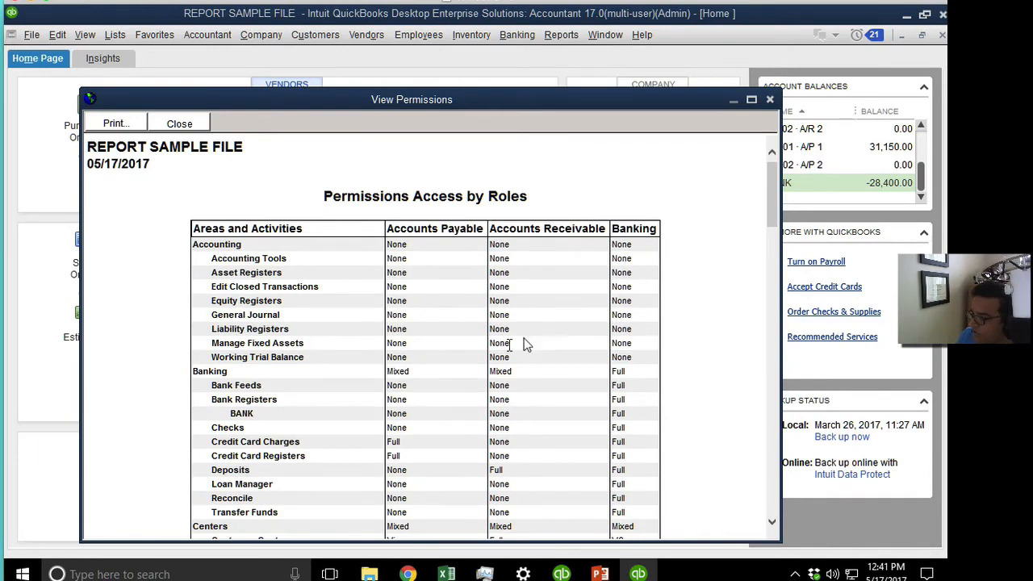
pyautogui.scroll(-3, 533, 350)
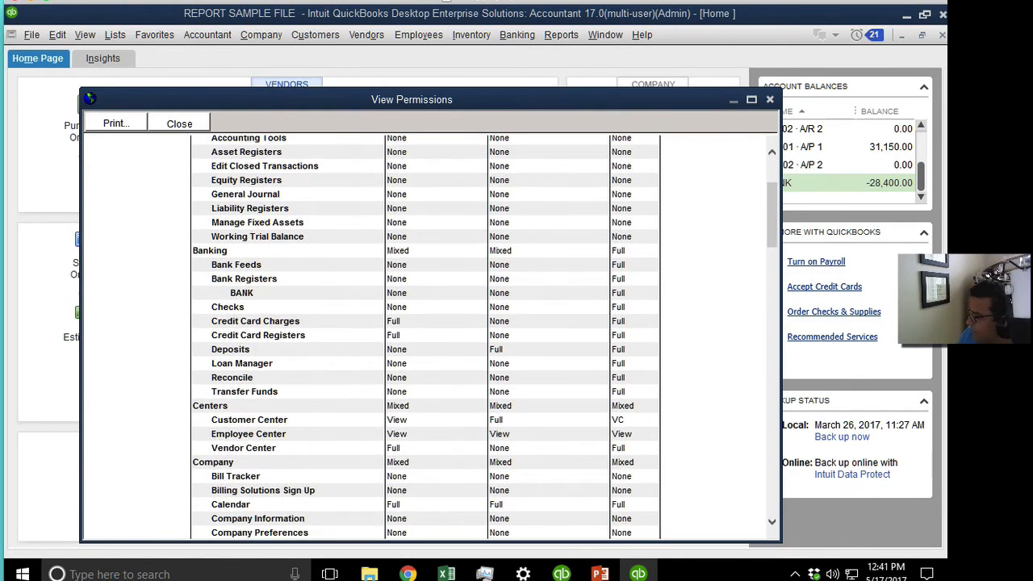
pyautogui.scroll(-15, 557, 355)
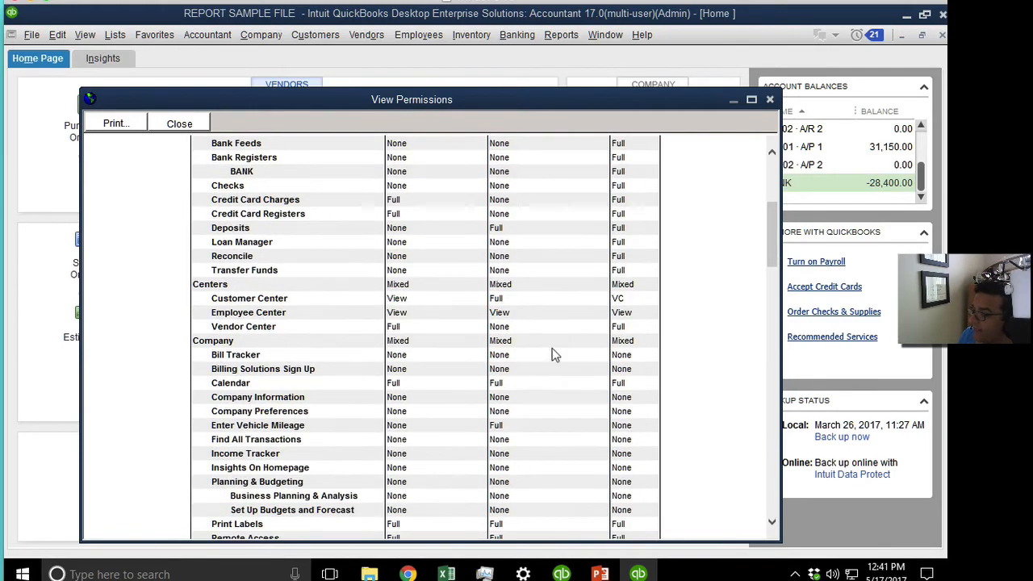
pyautogui.scroll(-4, 557, 347)
pyautogui.click(179, 124)
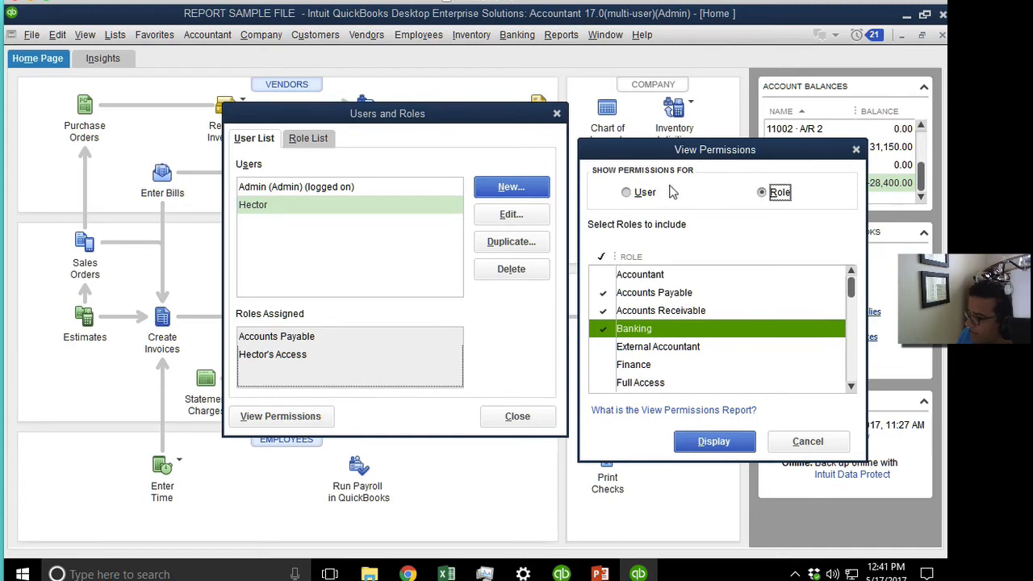
# Display the non-admin user's permissions, showing Full Enter Bills access, then close it.
pyautogui.click(777, 195)
pyautogui.click(638, 202)
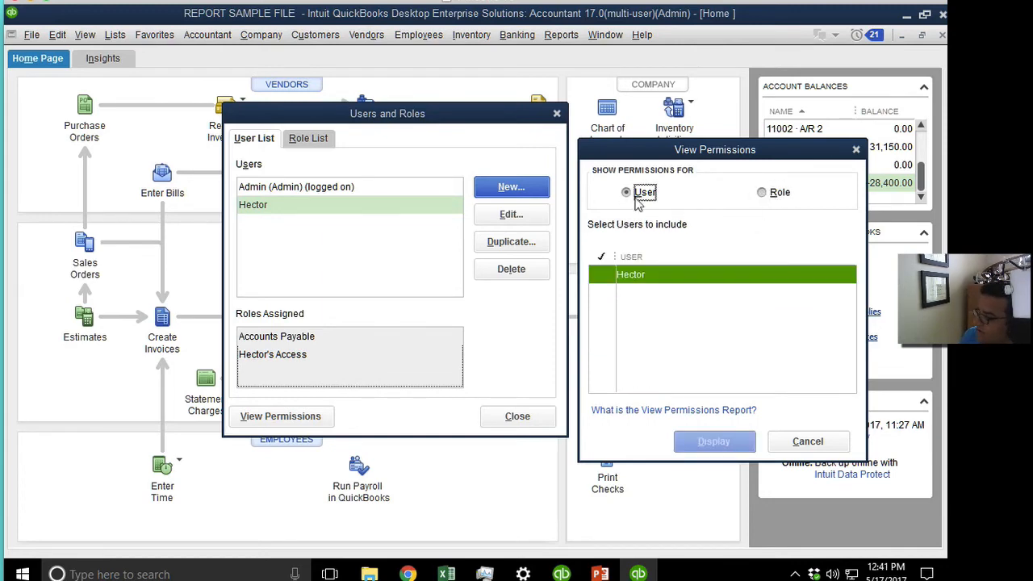
pyautogui.click(603, 276)
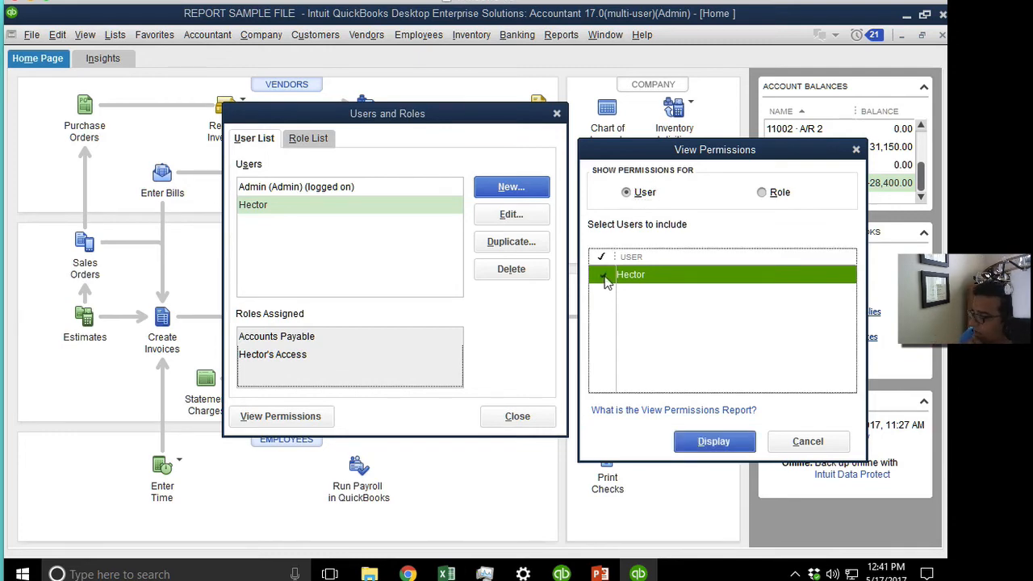
pyautogui.click(604, 277)
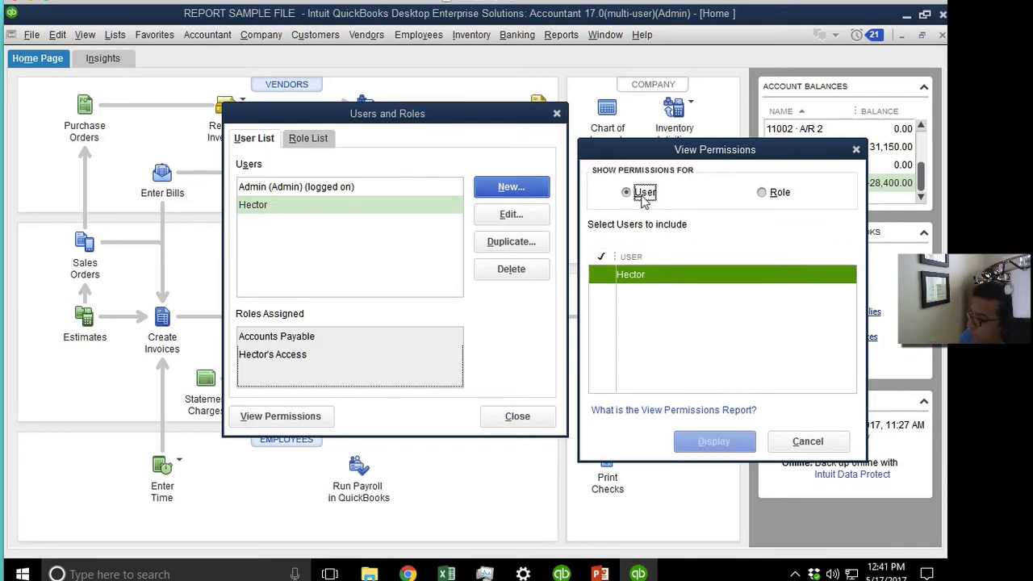
pyautogui.click(603, 280)
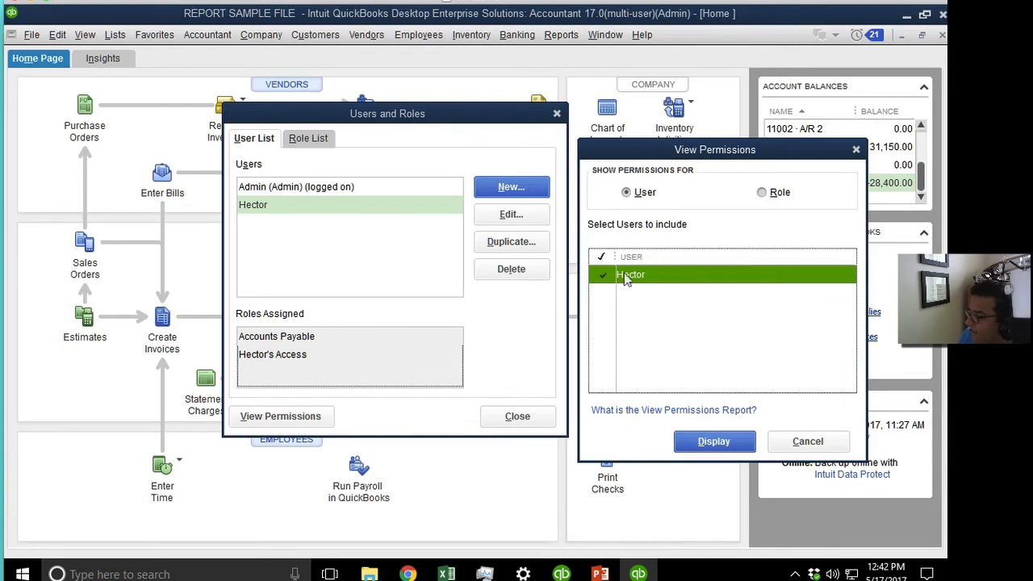
pyautogui.click(715, 443)
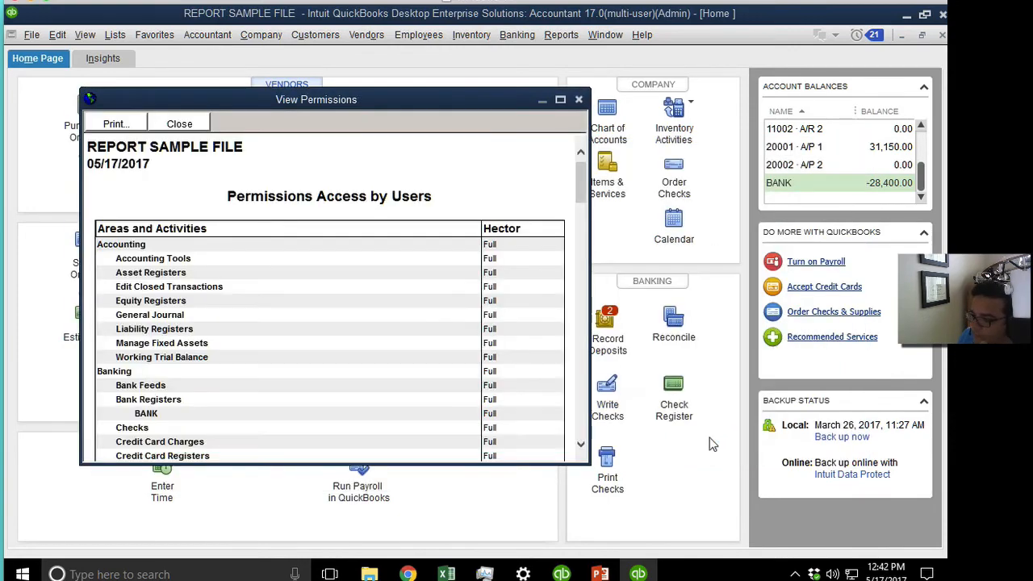
pyautogui.moveTo(582, 166); pyautogui.dragTo(581, 413)
pyautogui.click(141, 323)
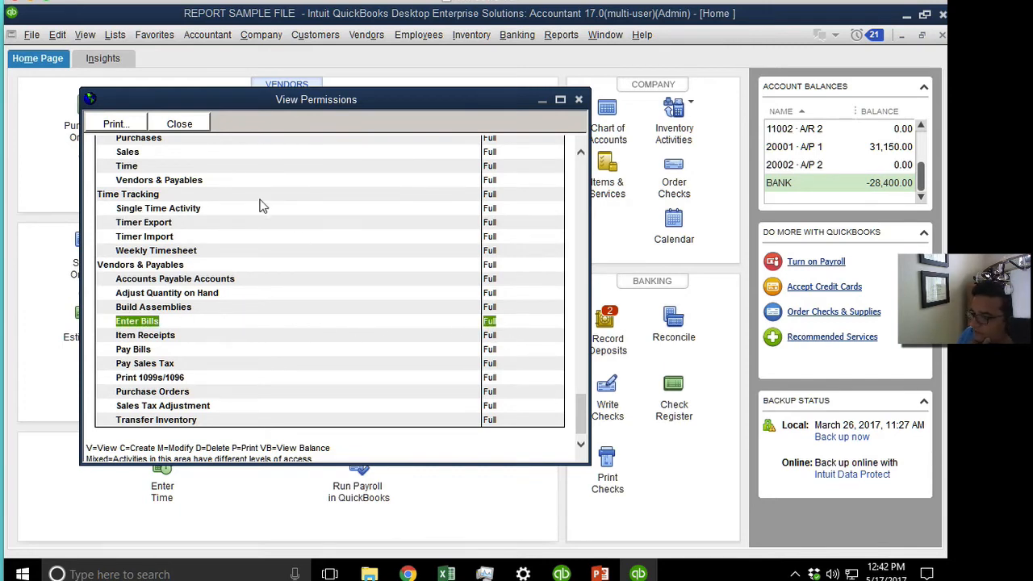
pyautogui.click(179, 127)
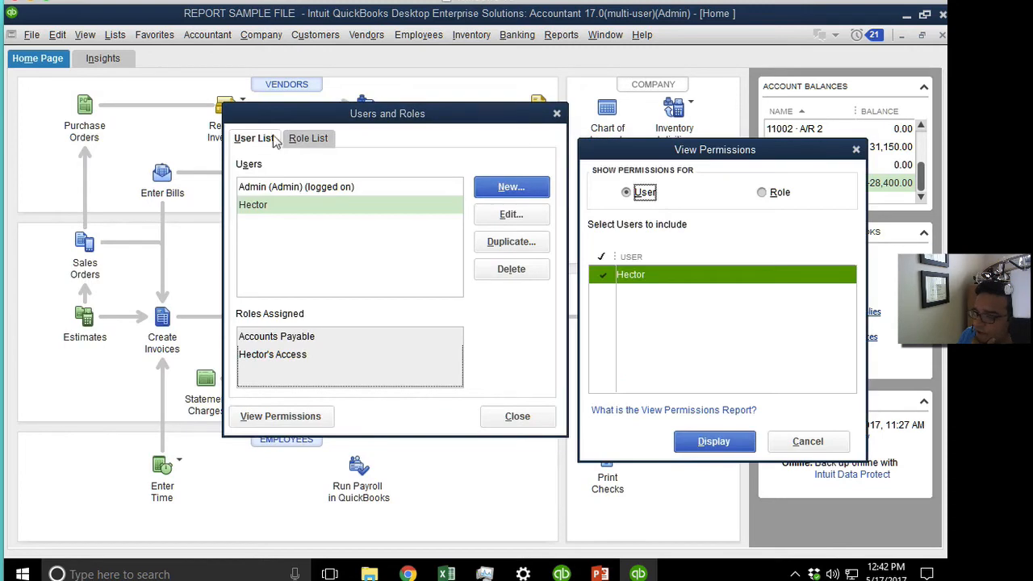
# Cancel View Permissions and confirm the custom role's Enter Bills access is None.
pyautogui.click(813, 432)
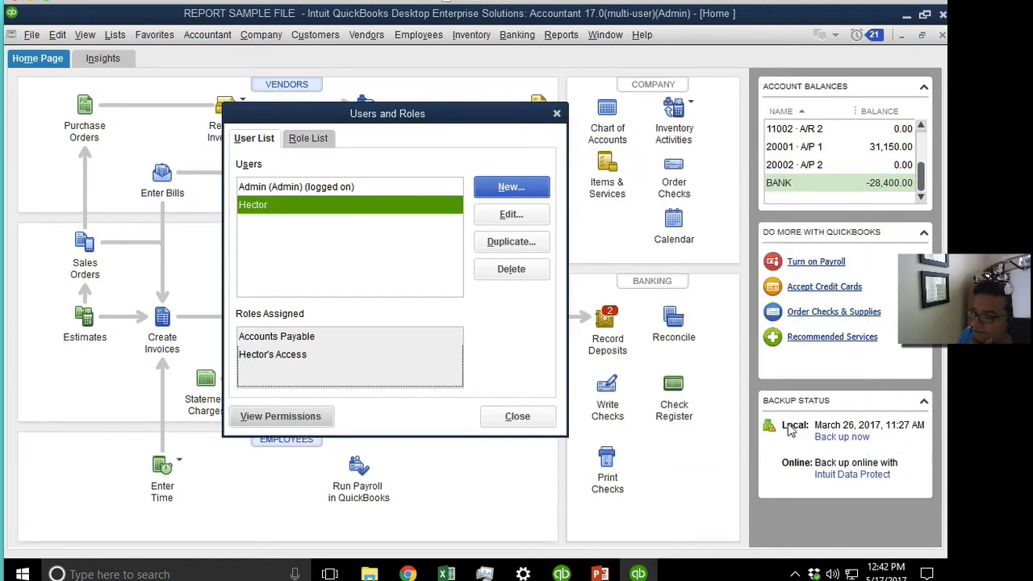
pyautogui.click(312, 141)
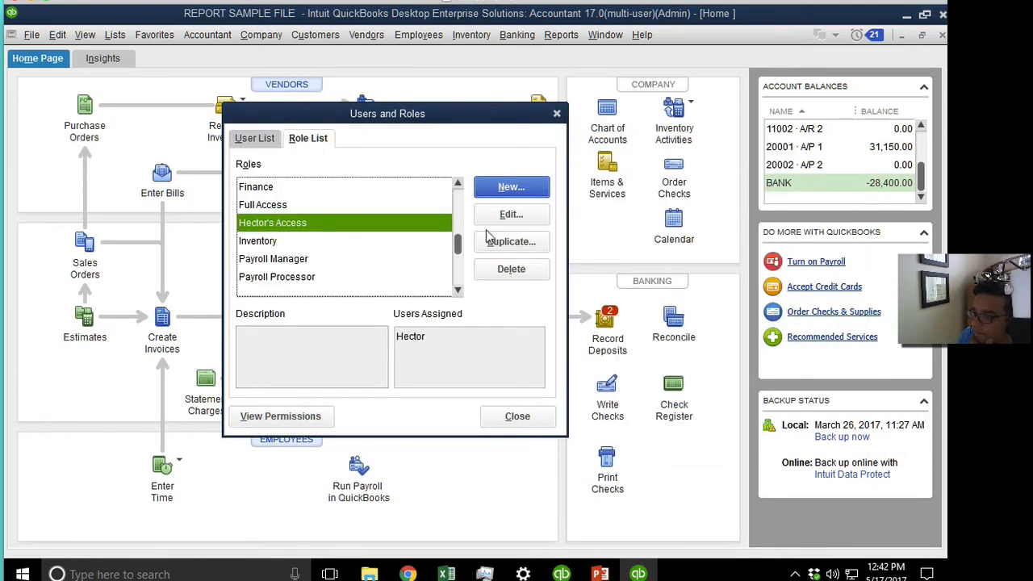
pyautogui.click(510, 214)
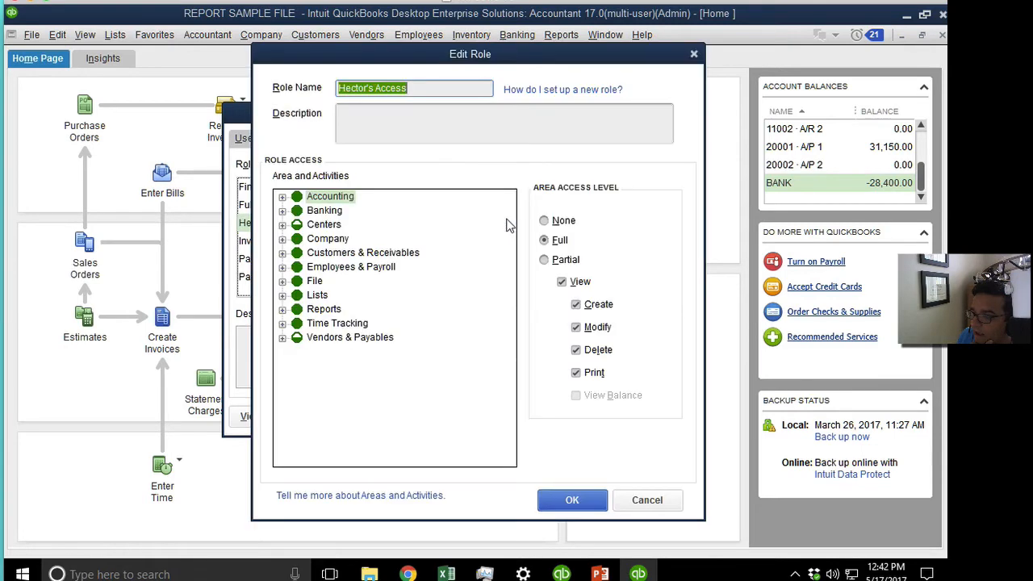
pyautogui.click(281, 338)
pyautogui.click(331, 351)
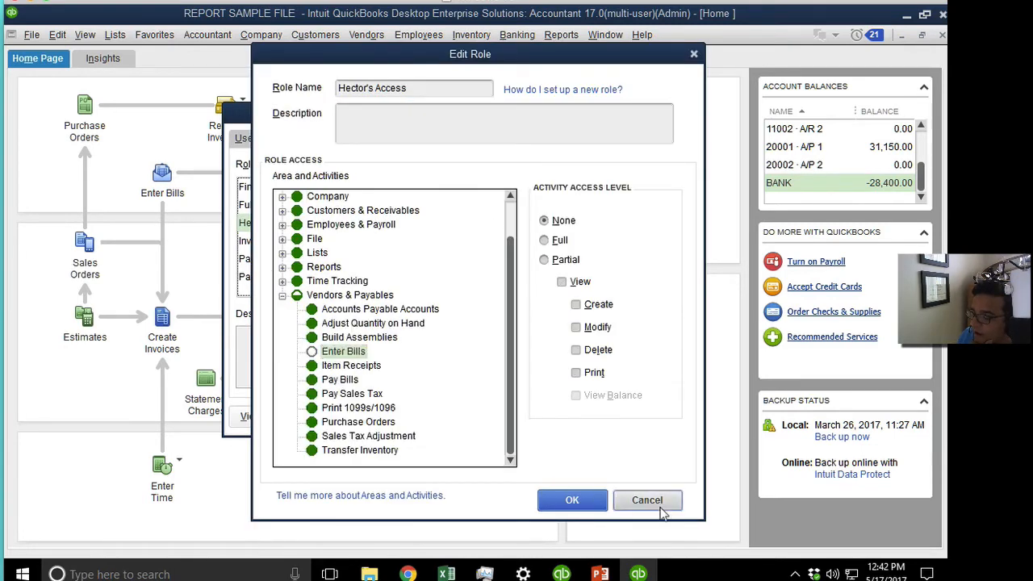
pyautogui.click(649, 501)
# Confirm Accounts Payable has Full Enter Bills access, then reopen the user's role settings.
pyautogui.scroll(2, 309, 212)
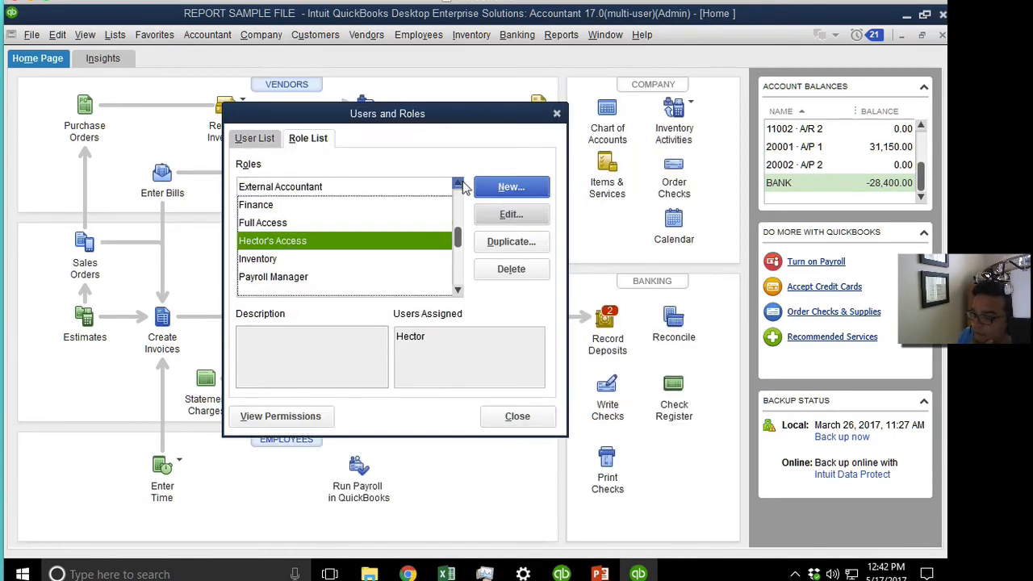
pyautogui.click(309, 206)
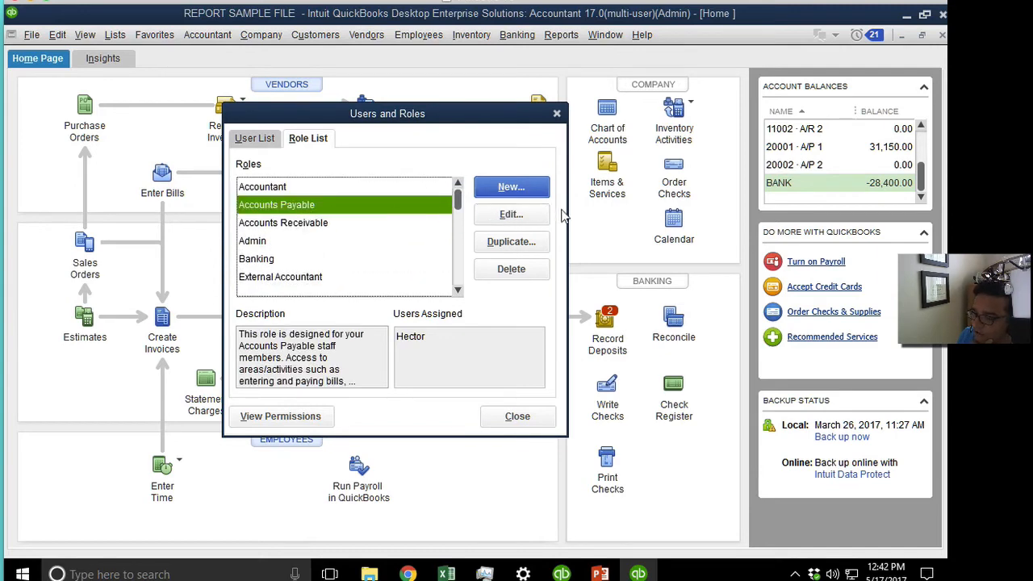
pyautogui.click(517, 214)
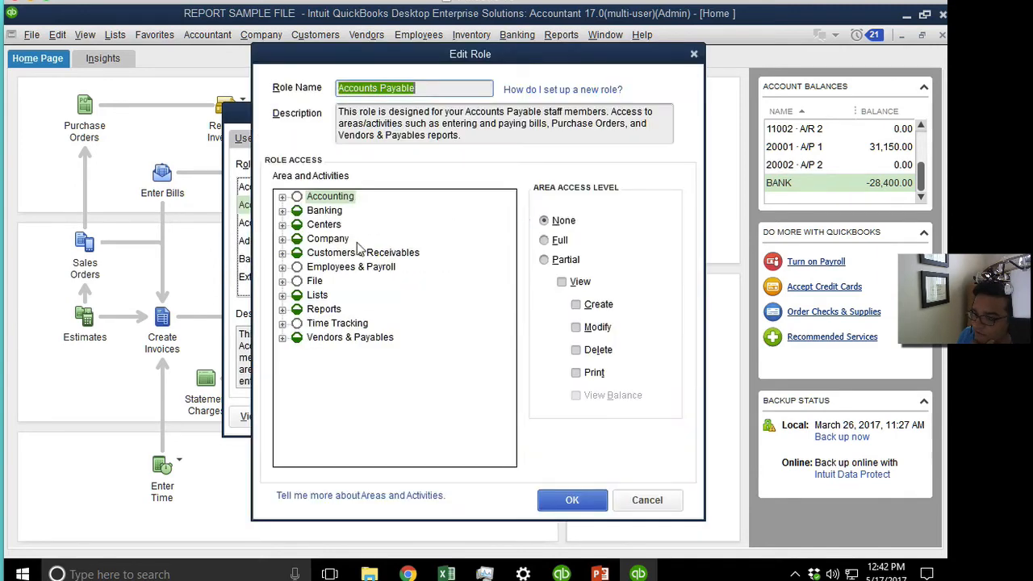
pyautogui.click(281, 337)
pyautogui.click(342, 353)
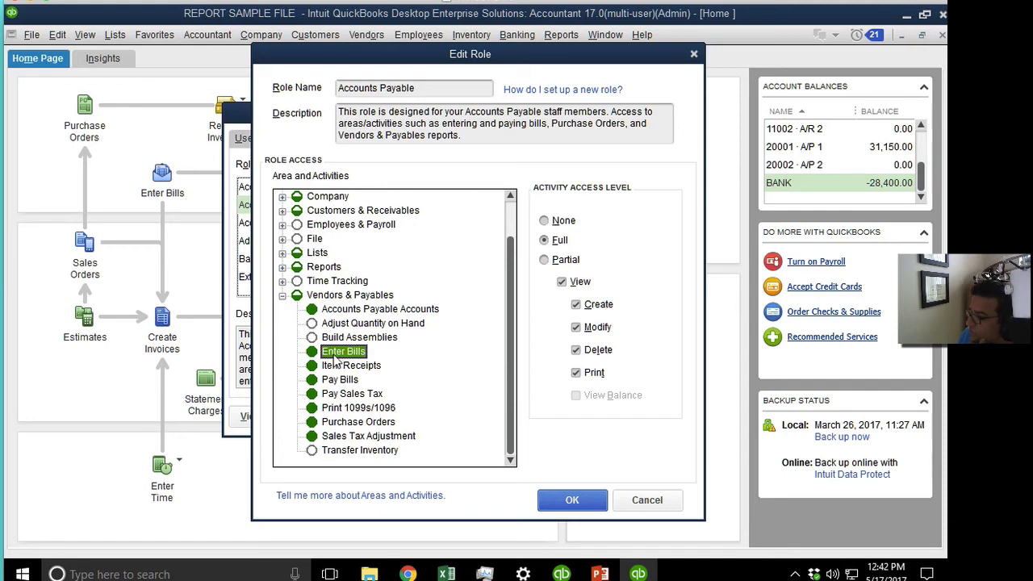
pyautogui.click(633, 500)
pyautogui.click(254, 138)
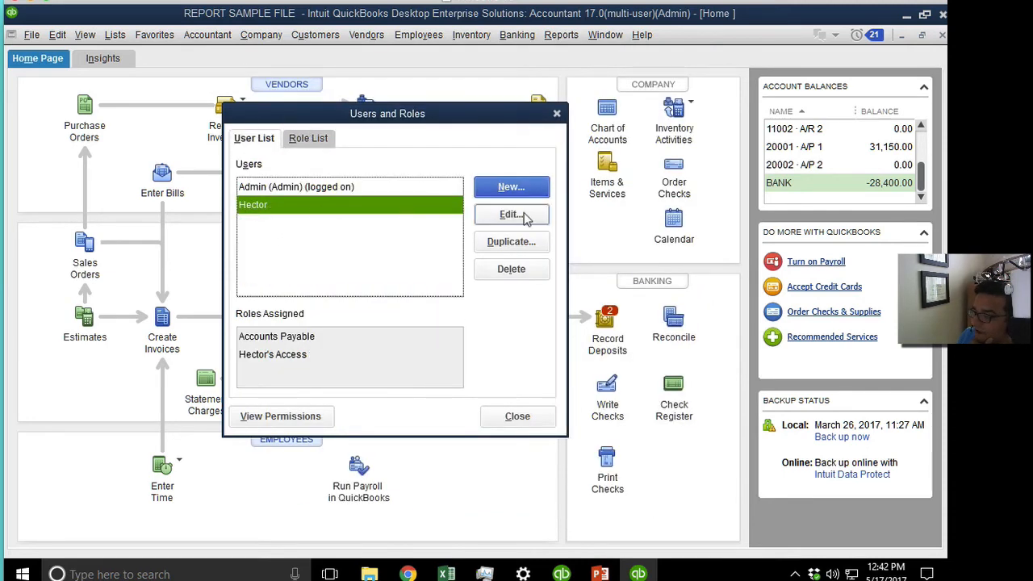
pyautogui.click(510, 215)
pyautogui.click(560, 247)
# Remove Accounts Payable from the second user, keep only the custom role, and save.
pyautogui.click(565, 264)
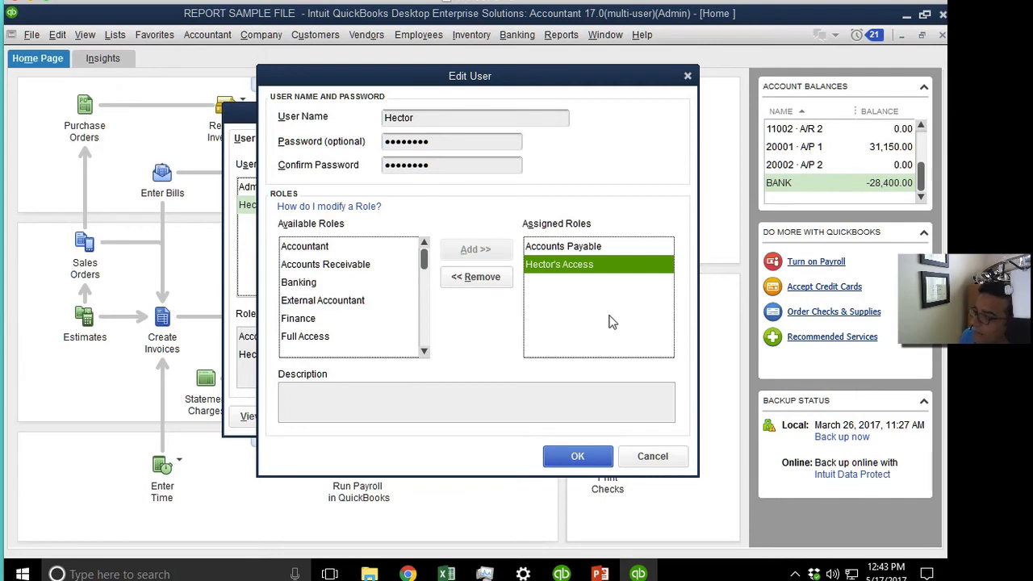
pyautogui.click(574, 248)
pyautogui.click(476, 277)
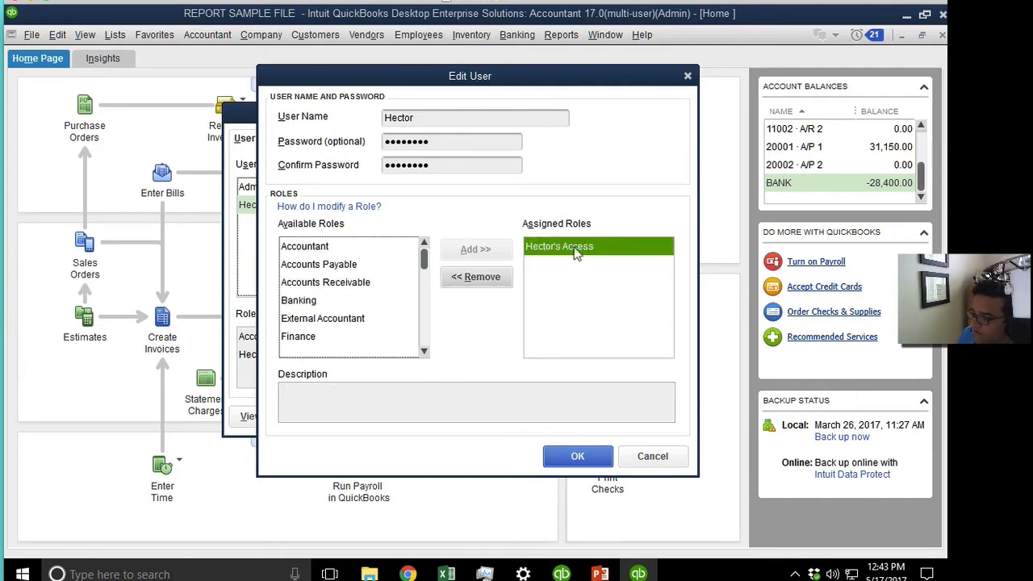
pyautogui.click(578, 456)
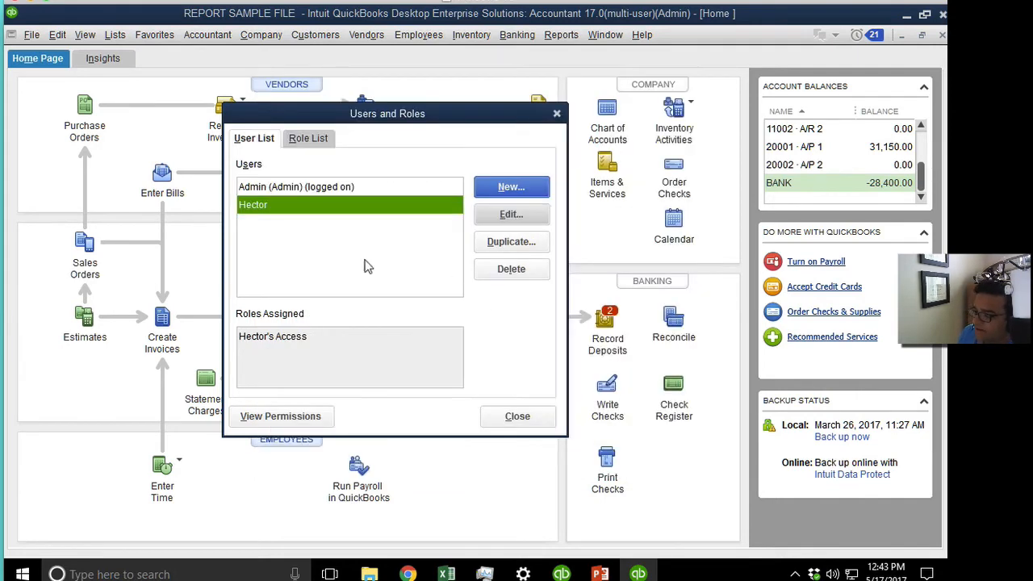
pyautogui.click(520, 189)
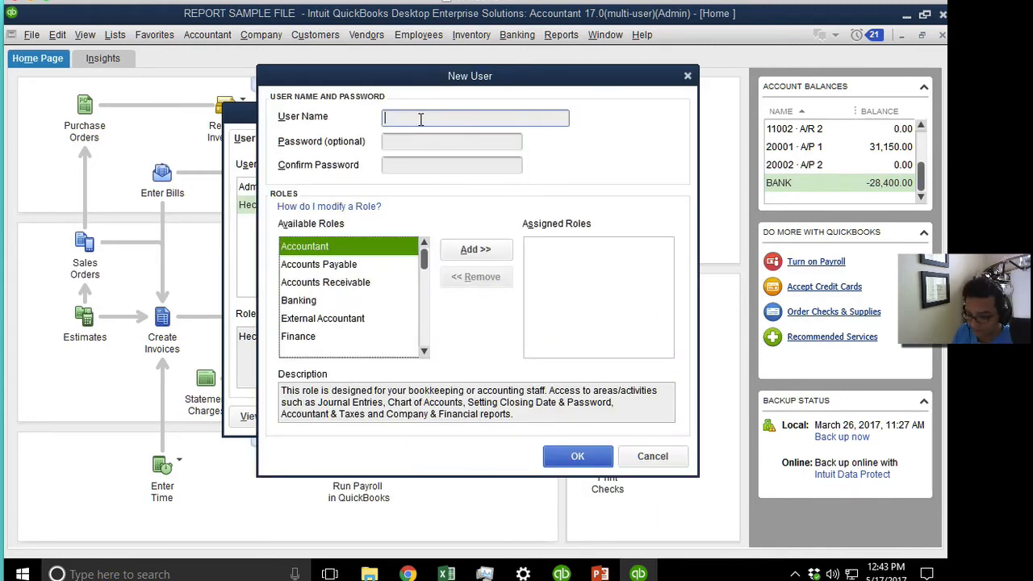
# Enter the new user's name and a confirmed password, and assign the custom access role.
pyautogui.write('Jose')
pyautogui.press('Tab')
pyautogui.write('1')
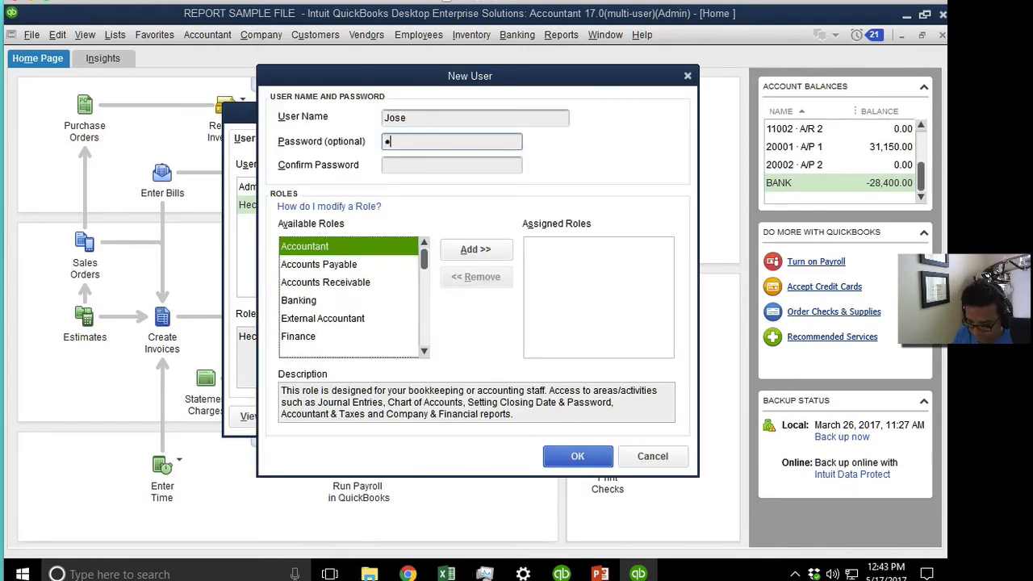
pyautogui.press('Tab')
pyautogui.write('1')
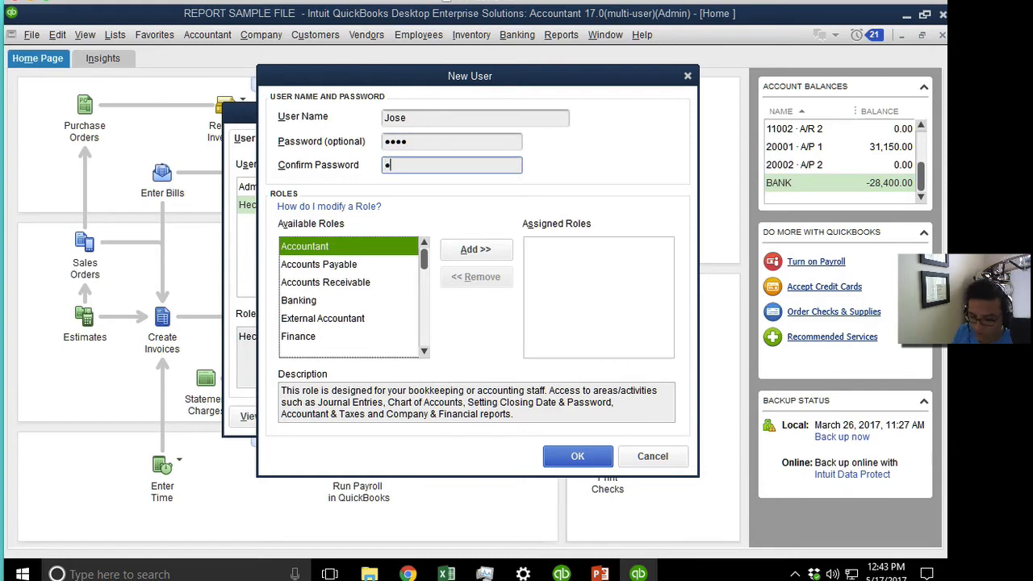
pyautogui.click(424, 351)
pyautogui.click(423, 351)
pyautogui.click(424, 351)
pyautogui.click(424, 351)
pyautogui.click(319, 307)
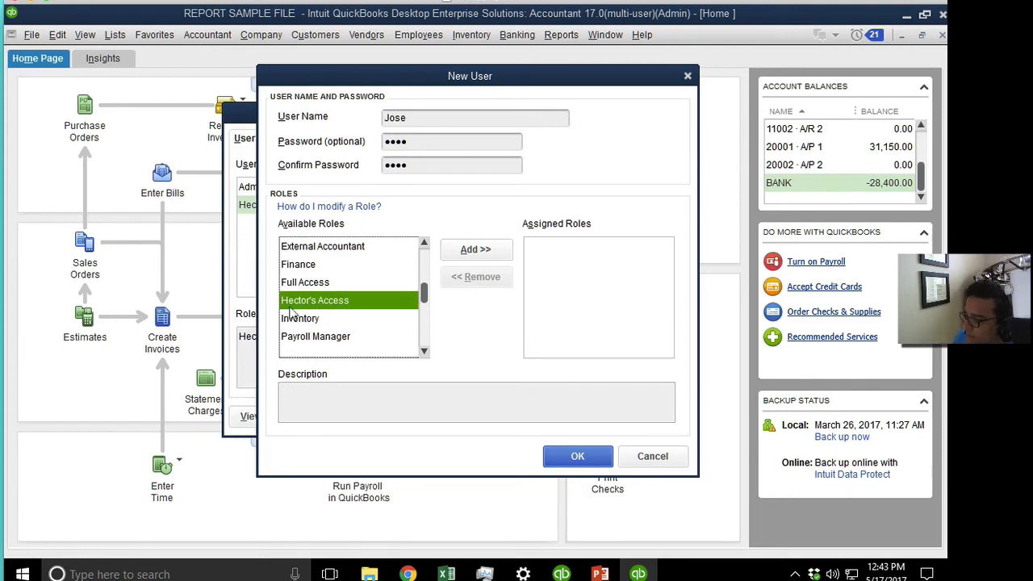
pyautogui.click(464, 252)
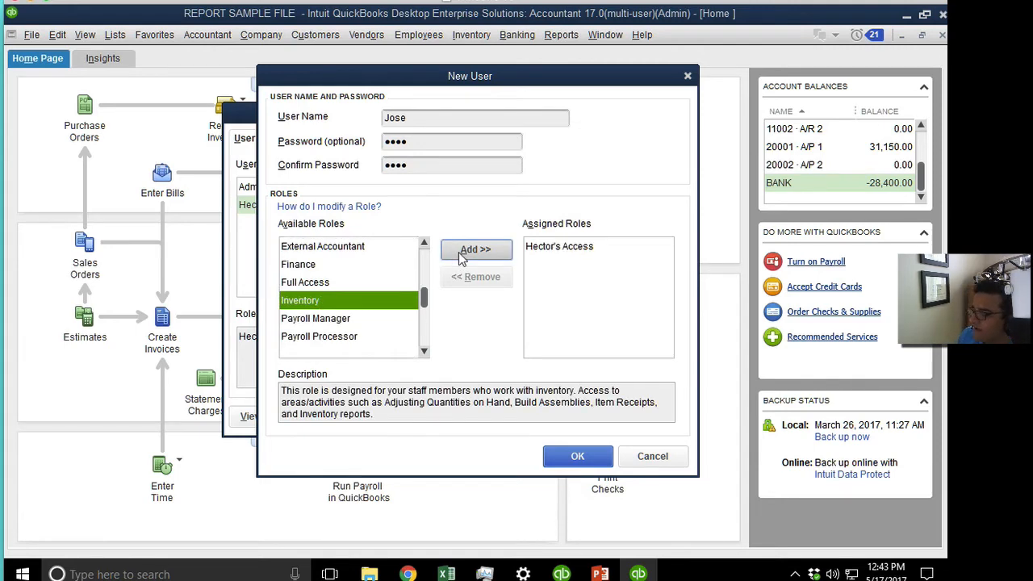
# Save the third user, check the other user's role, and switch to the Role List.
pyautogui.click(577, 457)
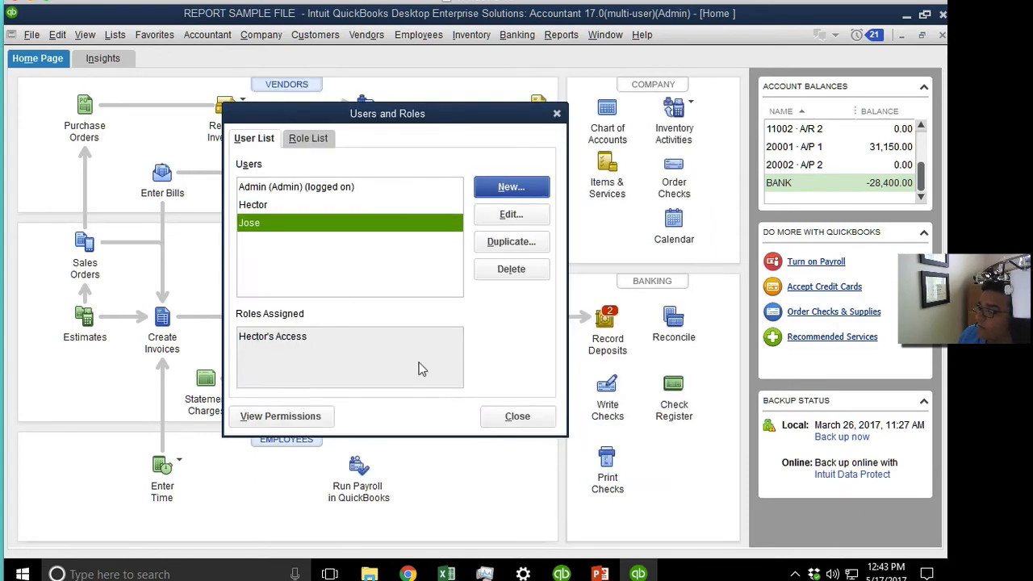
pyautogui.click(266, 206)
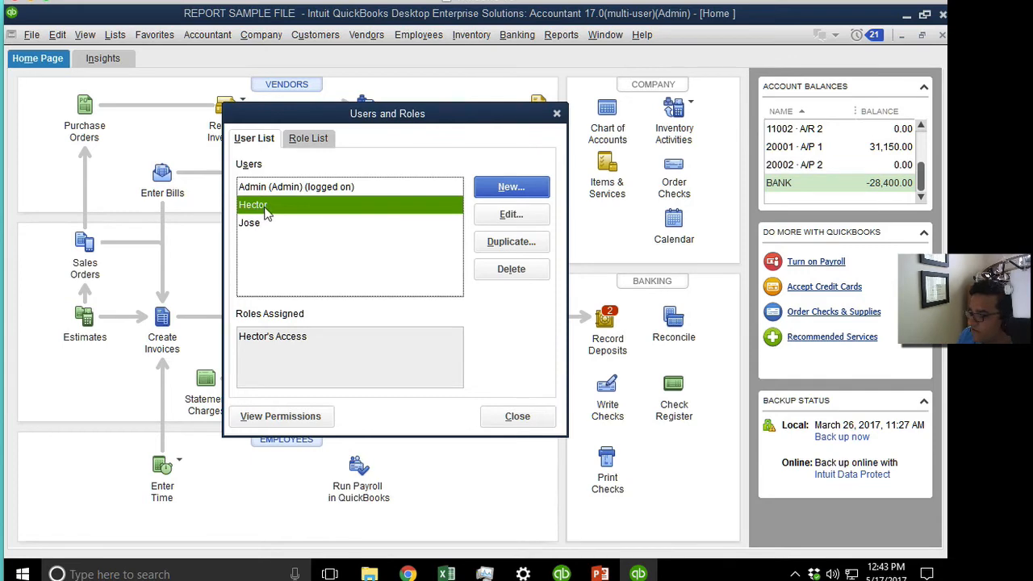
pyautogui.click(310, 140)
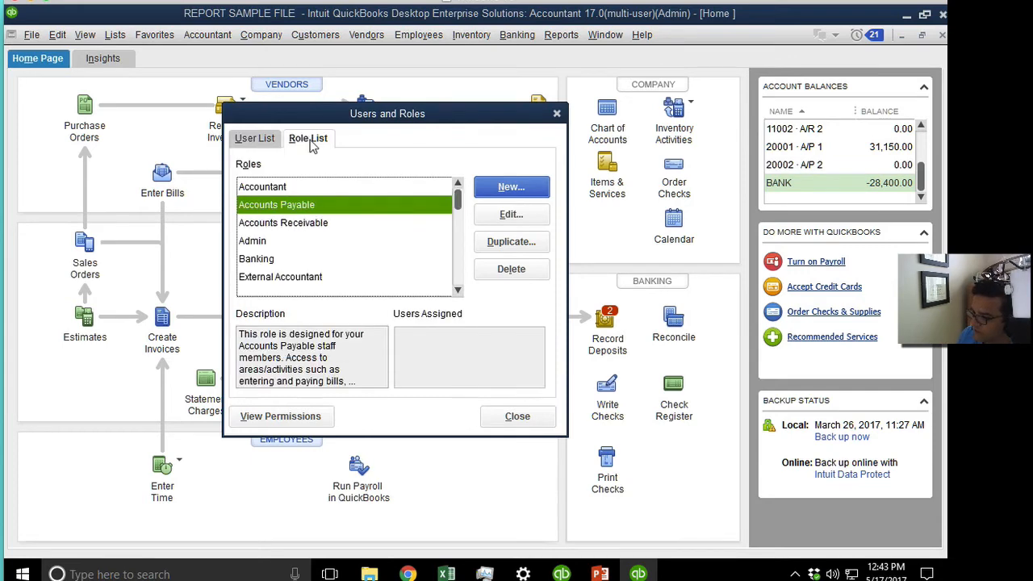
pyautogui.click(457, 291)
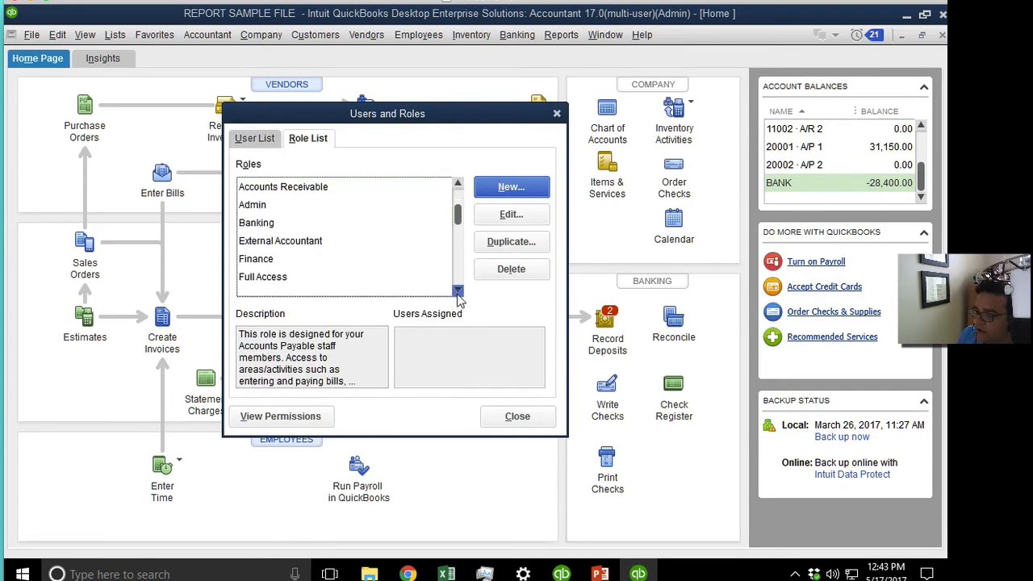
pyautogui.click(456, 292)
# Edit the custom role so Company's Bill Tracker and Calendar have None access.
pyautogui.click(334, 240)
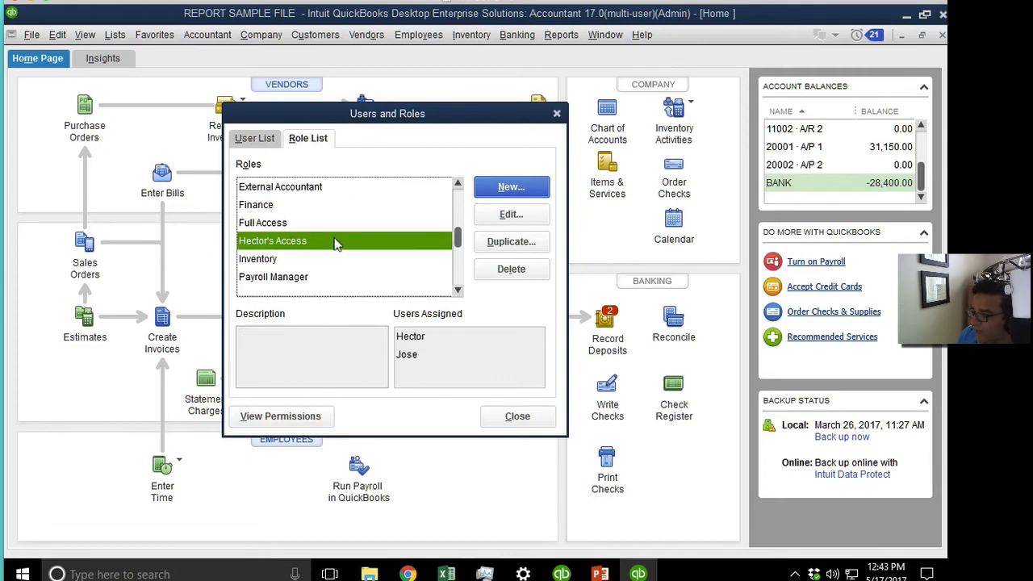
pyautogui.click(511, 214)
pyautogui.click(282, 239)
pyautogui.click(327, 255)
pyautogui.click(543, 220)
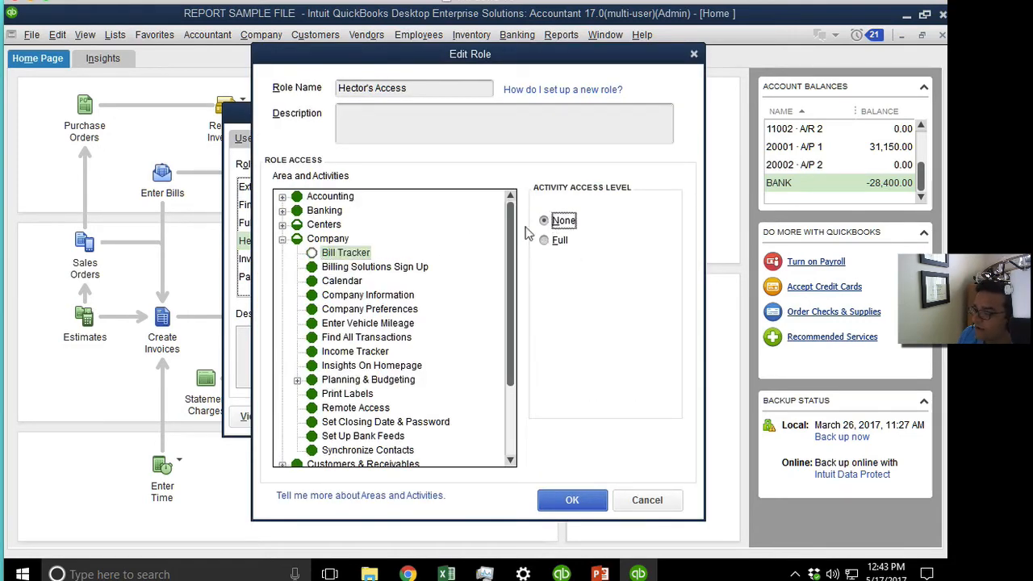
pyautogui.click(358, 280)
pyautogui.click(553, 220)
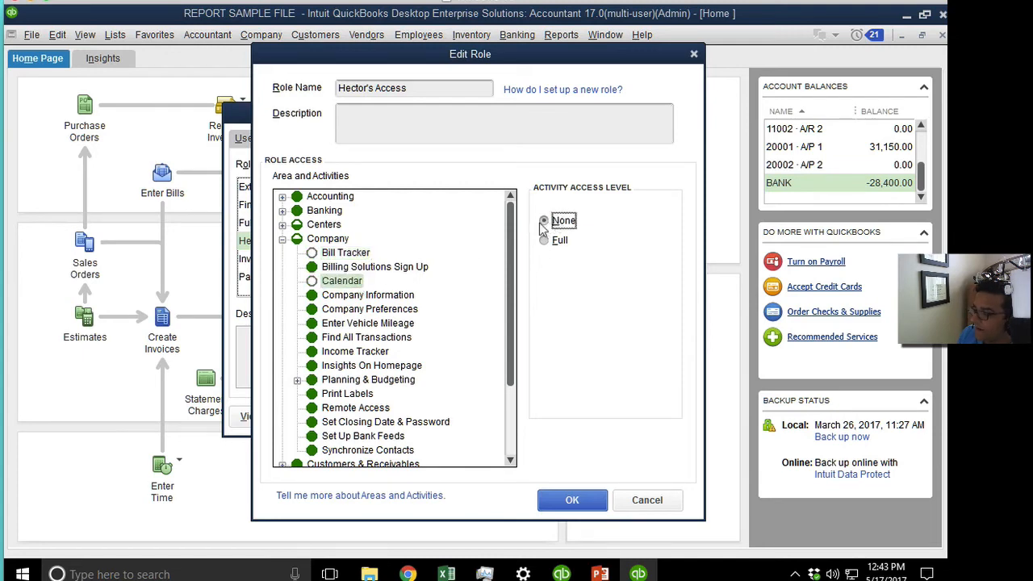
pyautogui.click(572, 500)
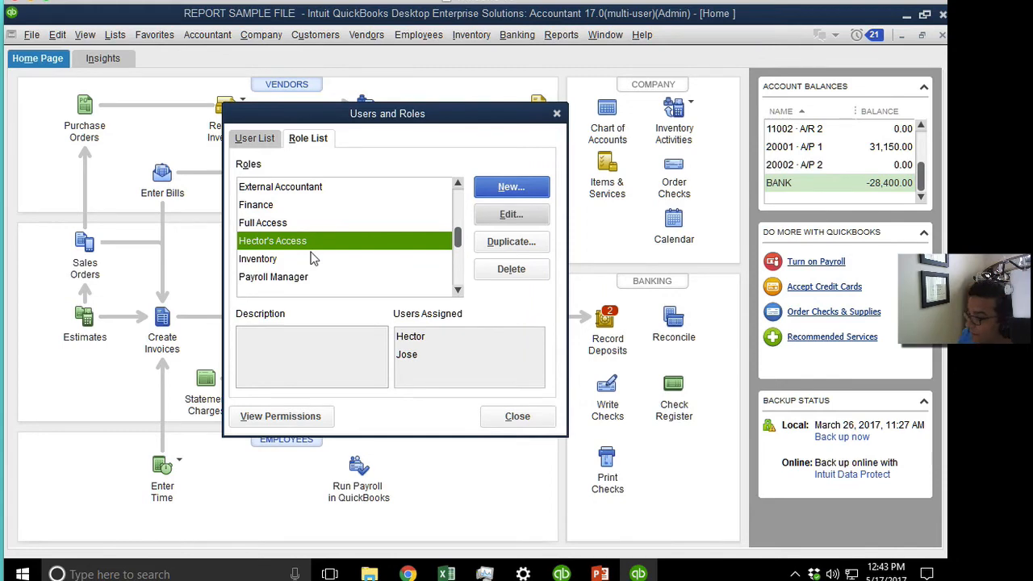
# Review the users assigned to the custom role, toggling between User List and Role List.
pyautogui.click(415, 347)
pyautogui.click(417, 345)
pyautogui.click(419, 355)
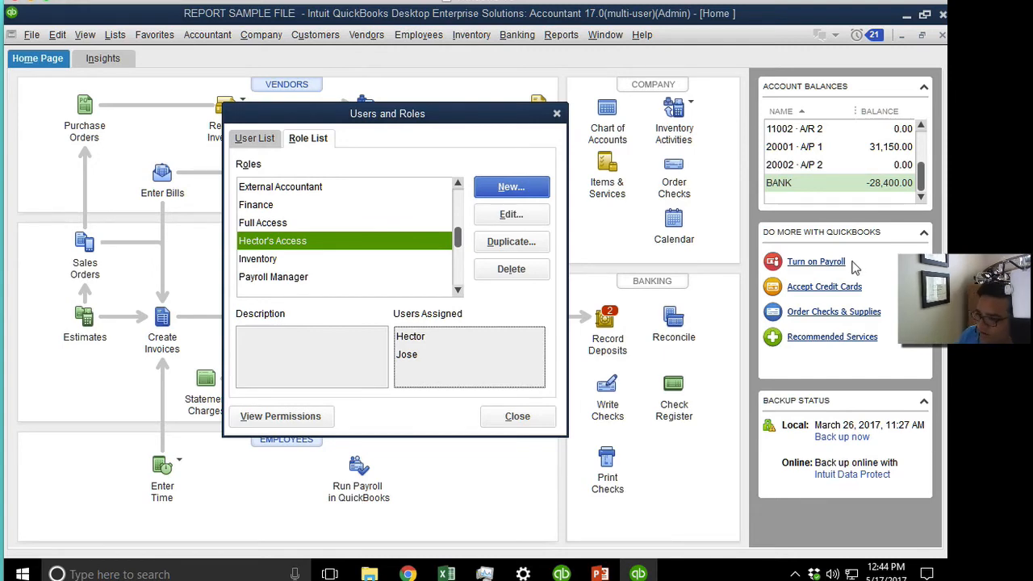
pyautogui.click(322, 245)
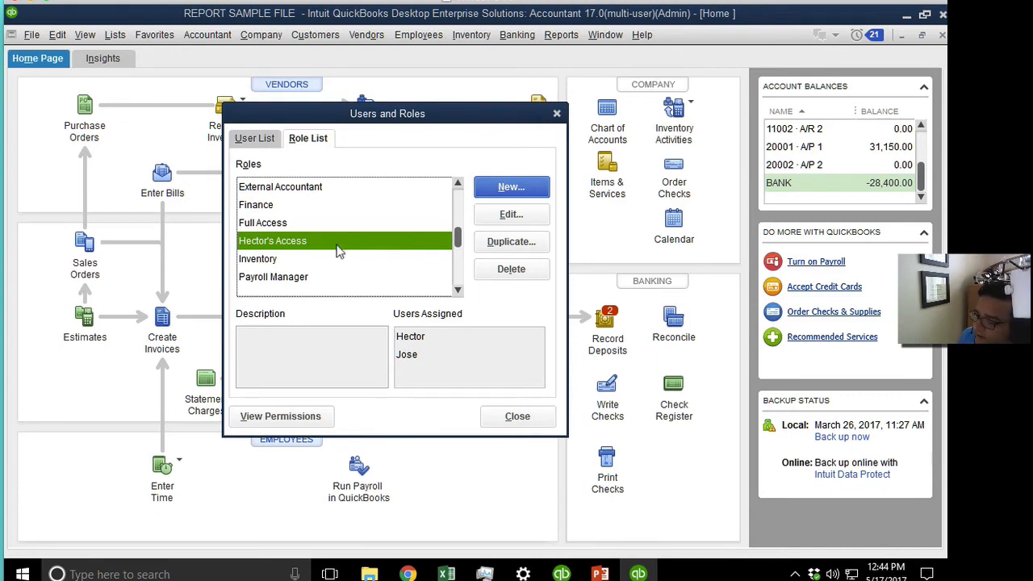
pyautogui.click(266, 140)
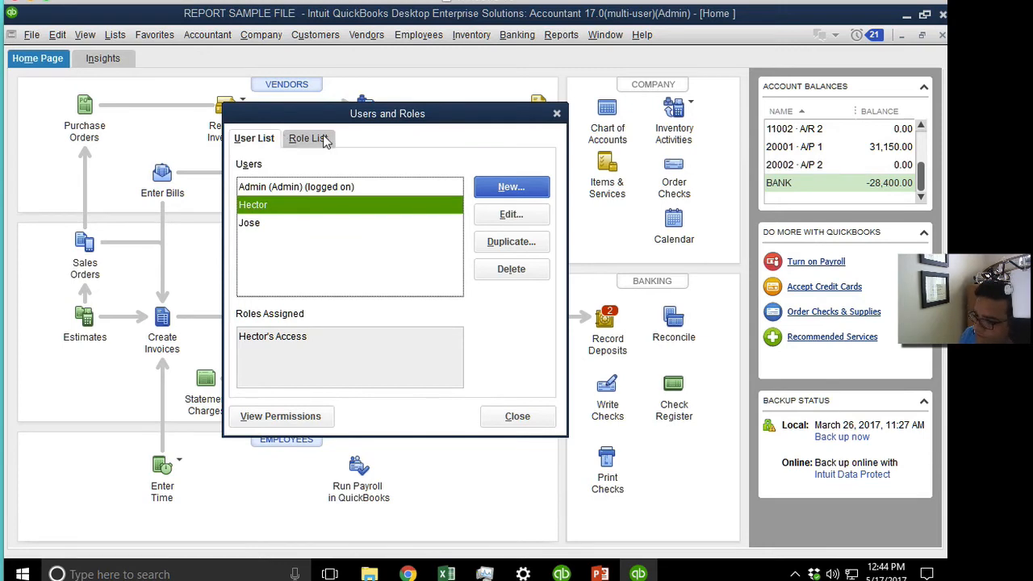
pyautogui.click(319, 139)
# Inspect Accounting Tools and Asset Registers under Accounting in a new role, then cancel it.
pyautogui.click(539, 190)
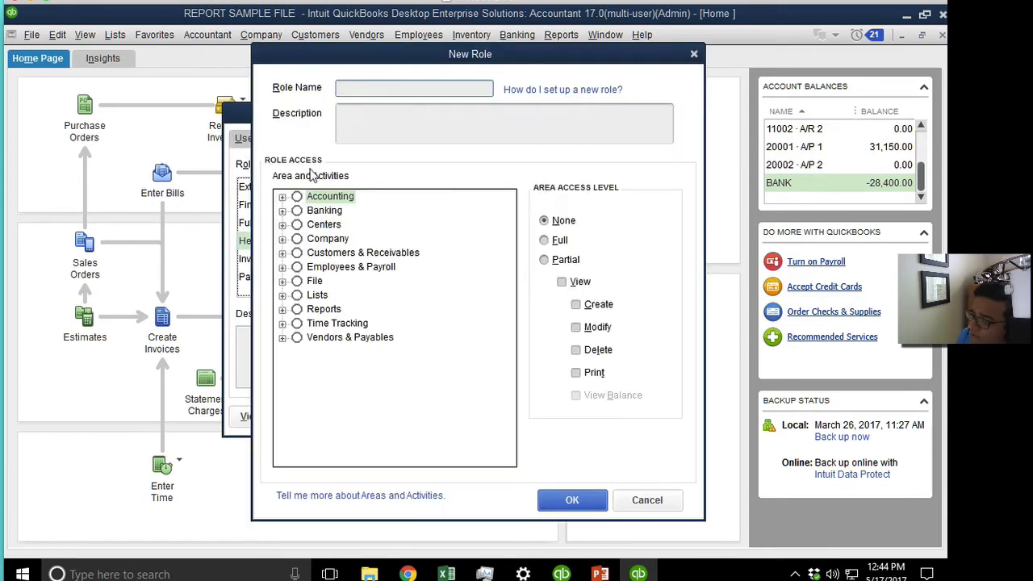
pyautogui.moveTo(393, 57); pyautogui.dragTo(311, 57)
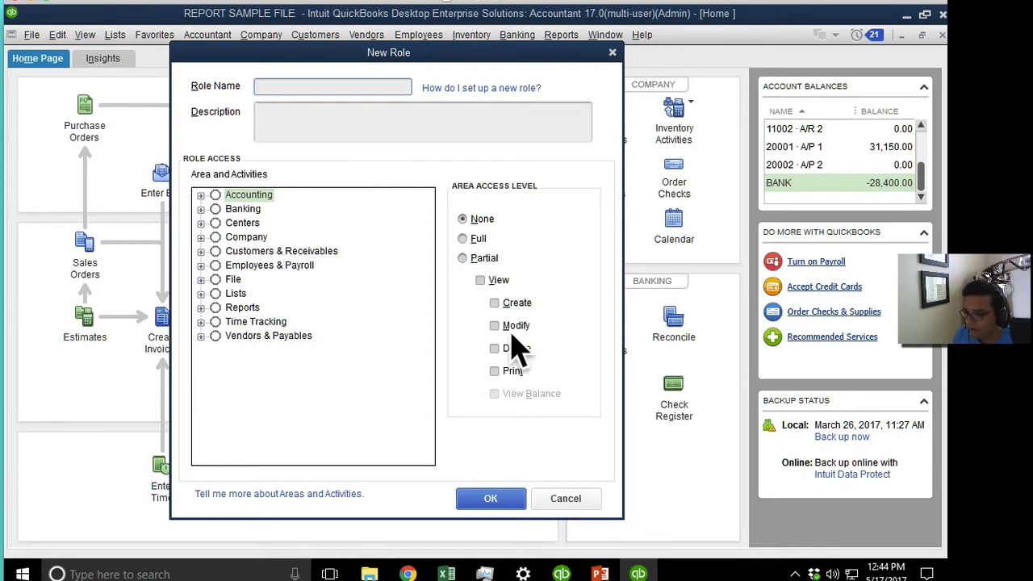
pyautogui.click(198, 199)
pyautogui.click(201, 196)
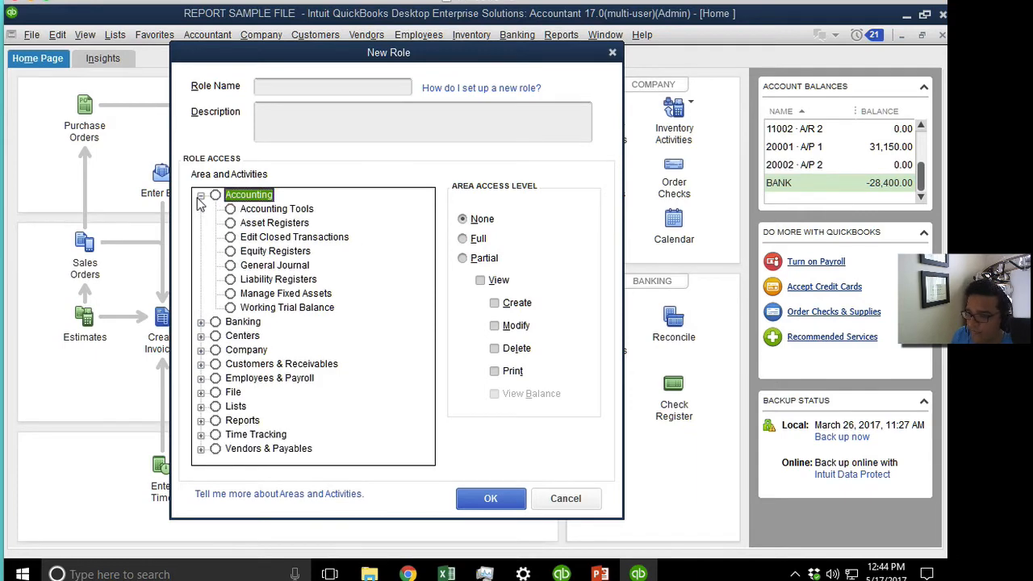
pyautogui.click(295, 213)
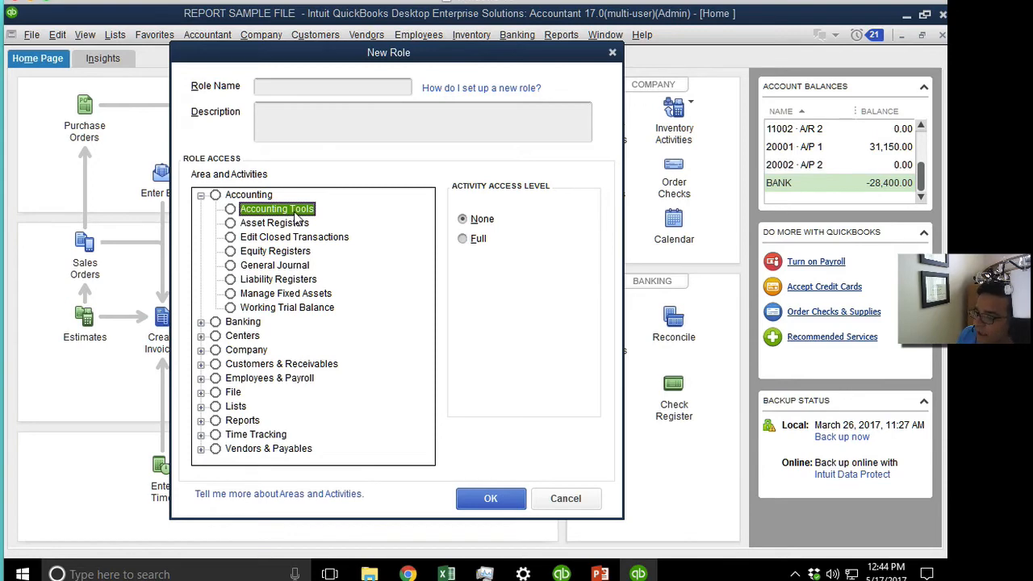
pyautogui.click(292, 227)
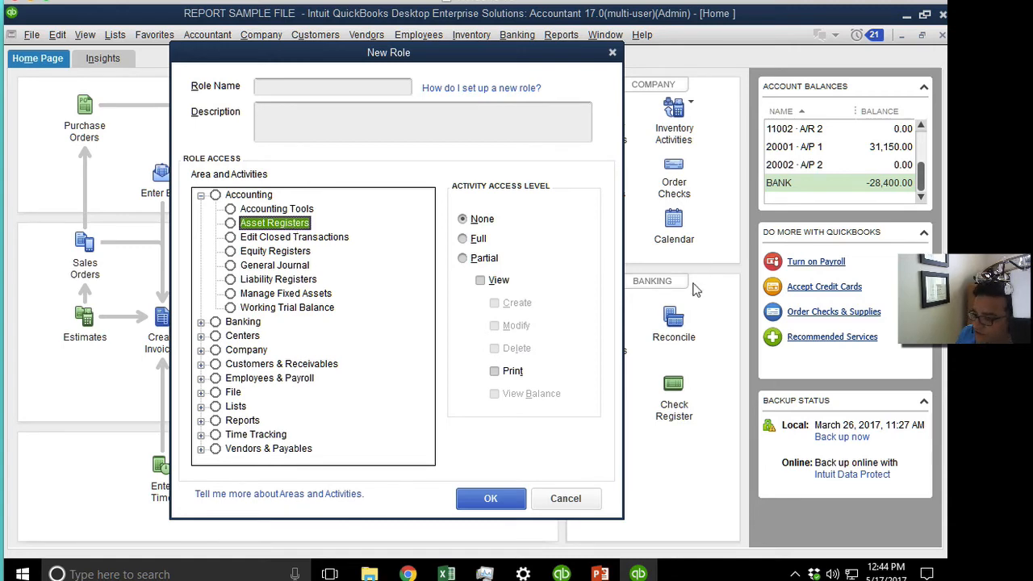
pyautogui.click(565, 498)
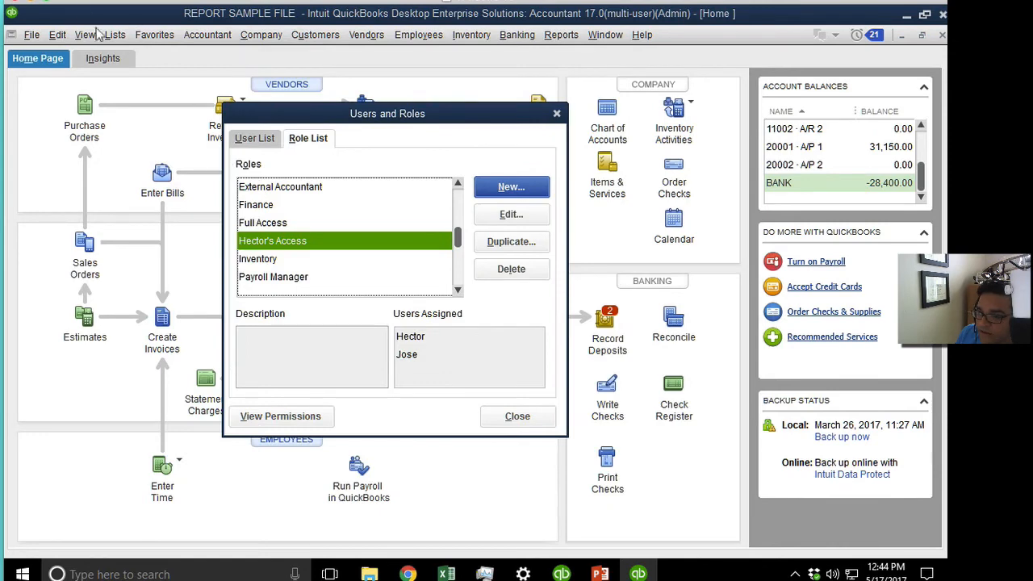
# Close Users and Roles and browse the Chart of Accounts' asset and bank accounts.
pyautogui.click(555, 113)
pyautogui.click(115, 34)
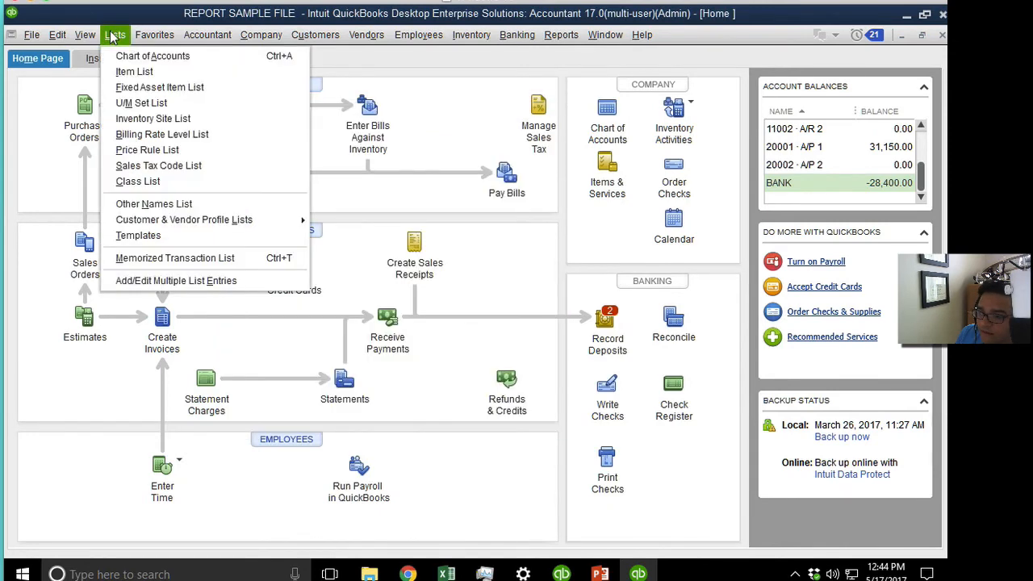
pyautogui.click(142, 55)
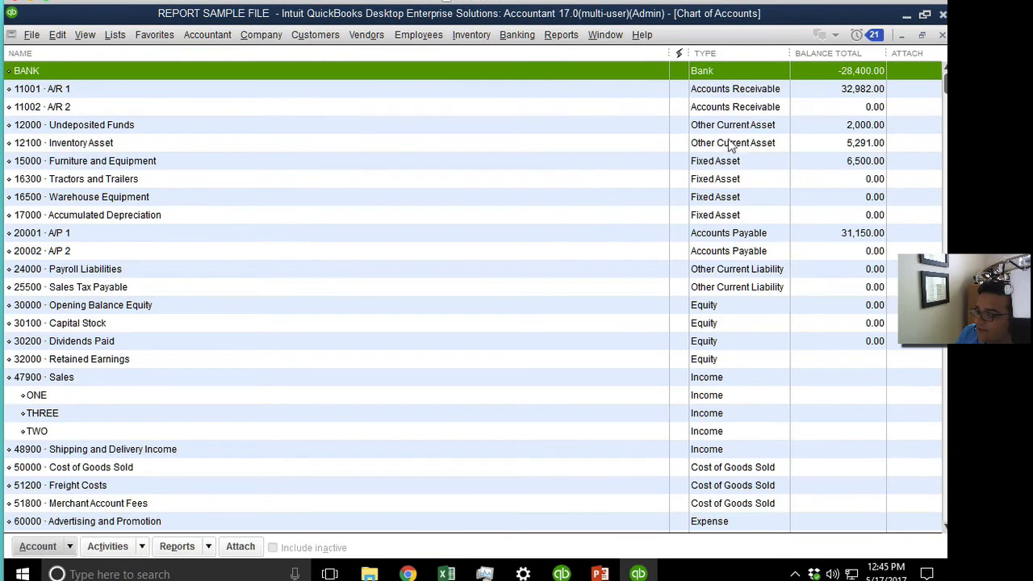
pyautogui.click(726, 166)
pyautogui.click(729, 142)
pyautogui.click(728, 174)
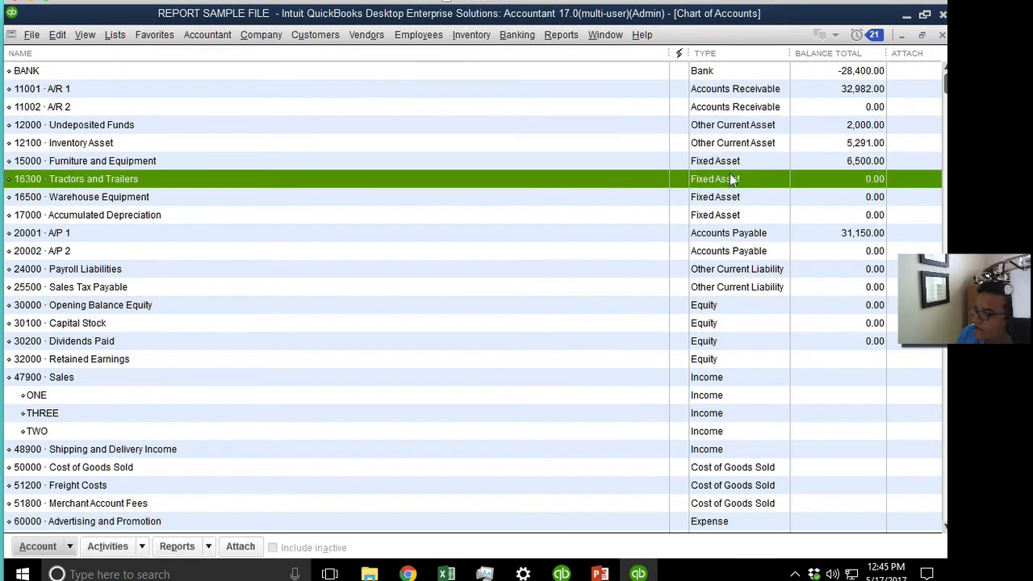
pyautogui.click(730, 201)
pyautogui.click(721, 178)
pyautogui.click(721, 165)
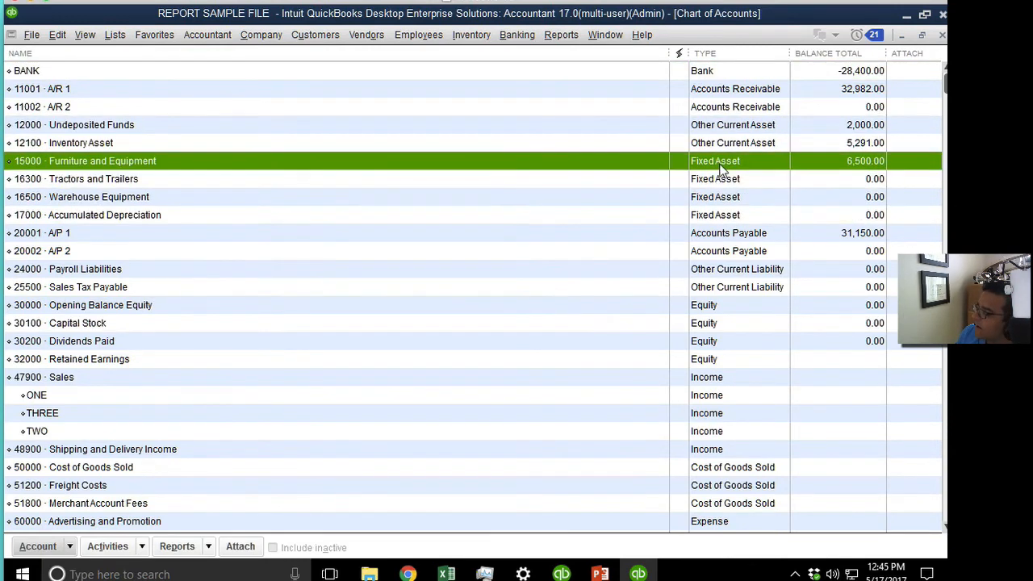
pyautogui.click(710, 72)
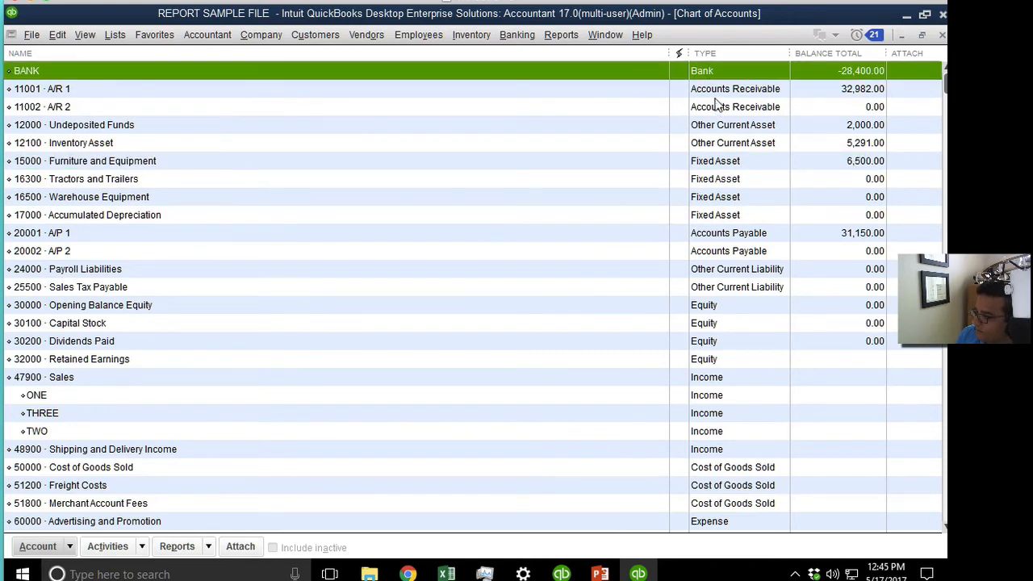
pyautogui.click(718, 94)
# Open and close the 16300 Tractors and Trailers account register.
pyautogui.doubleClick(81, 183)
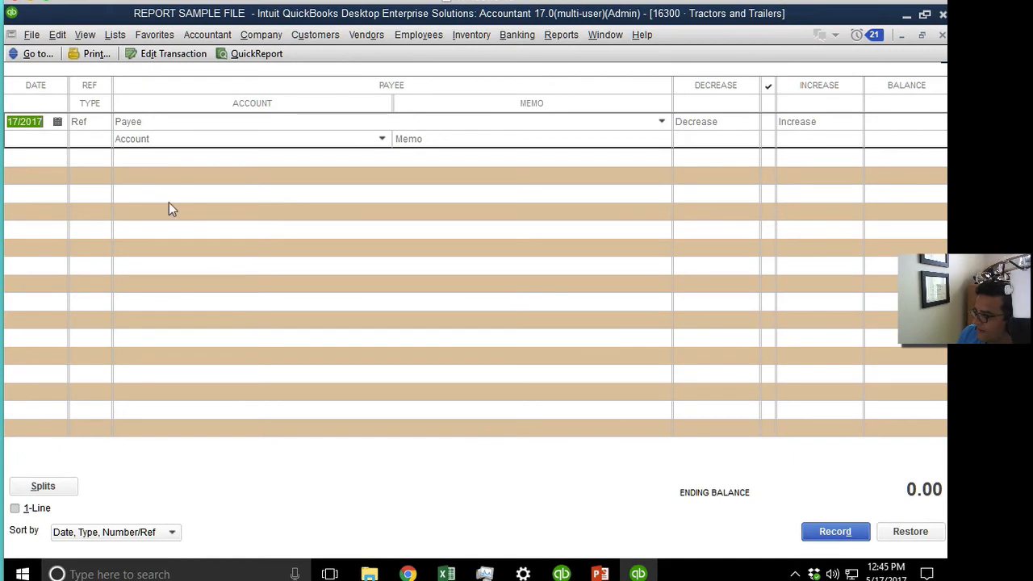
pyautogui.click(941, 34)
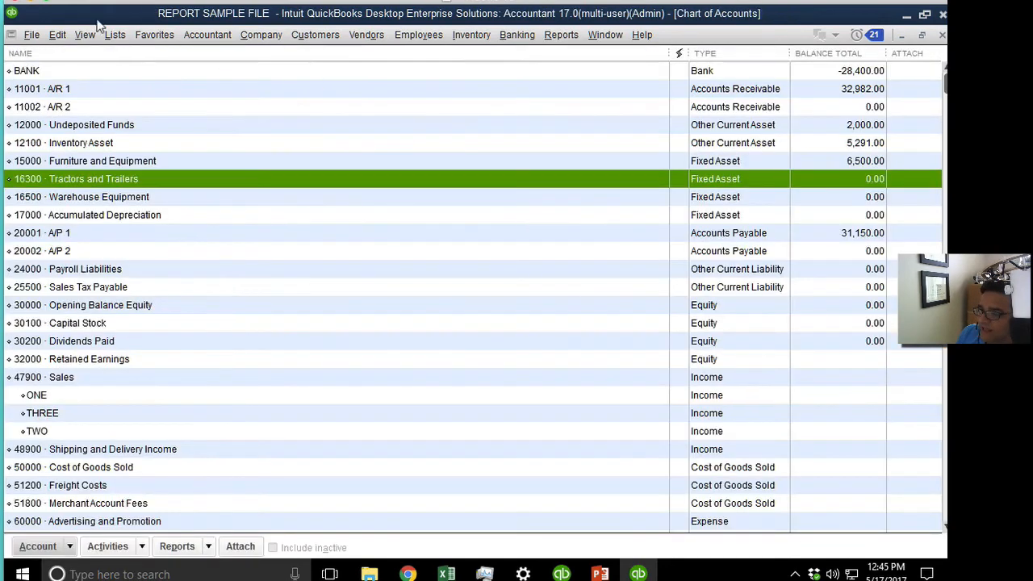
pyautogui.click(260, 34)
# Start a new role from Set Up Users and Roles' Role List and expand Accounting.
pyautogui.moveTo(327, 180)
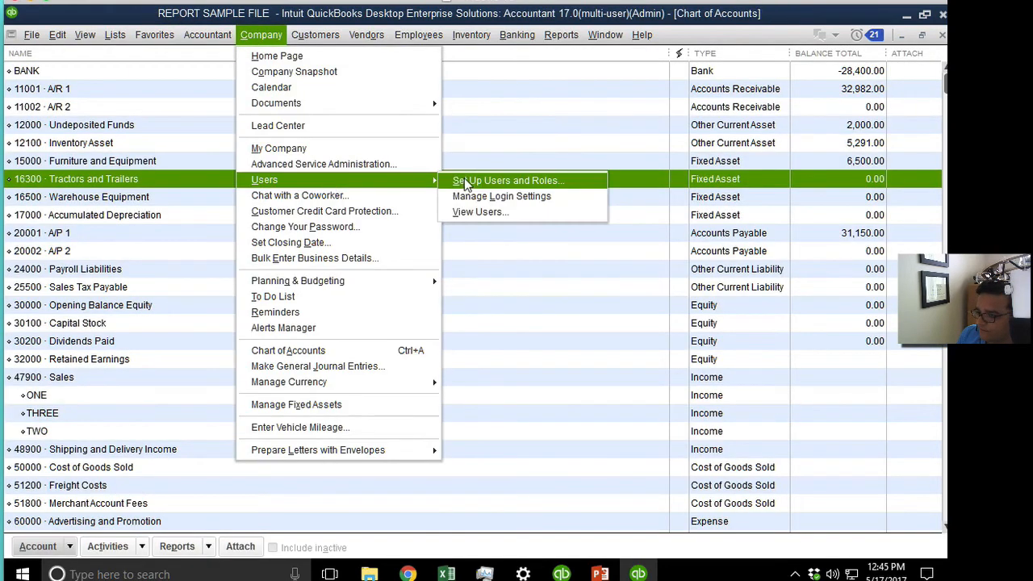
pyautogui.click(471, 178)
pyautogui.click(309, 143)
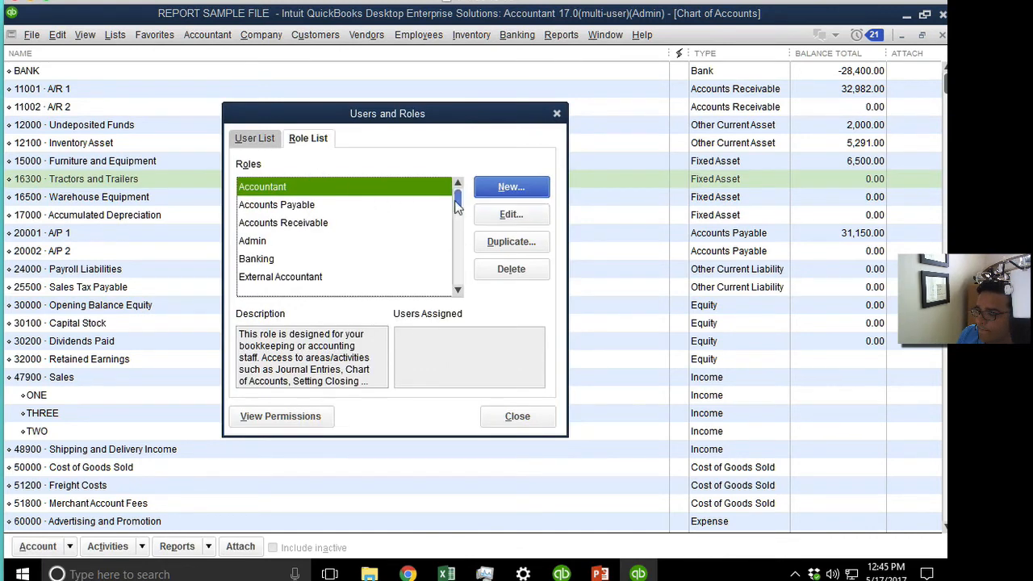
pyautogui.click(534, 190)
pyautogui.click(282, 197)
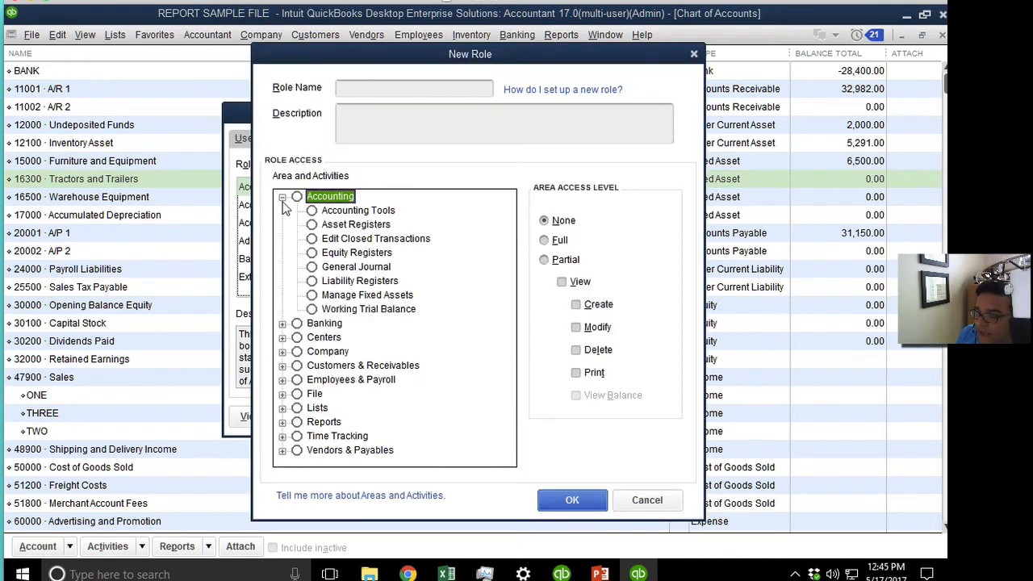
# Review access for Edit Closed Transactions, Equity Registers, General Journal, Manage Fixed Assets, Working Trial Balance.
pyautogui.click(368, 241)
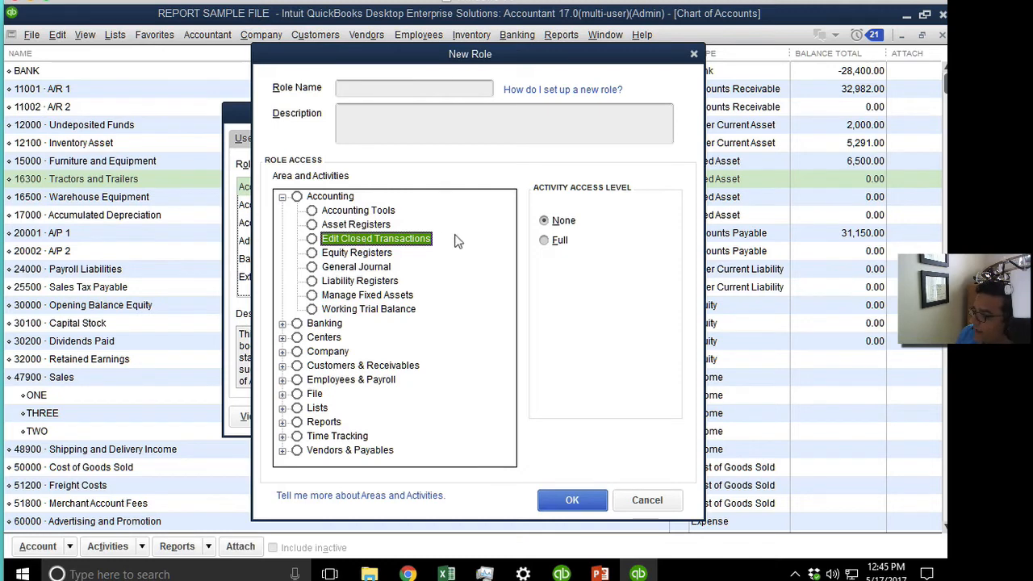
pyautogui.click(361, 254)
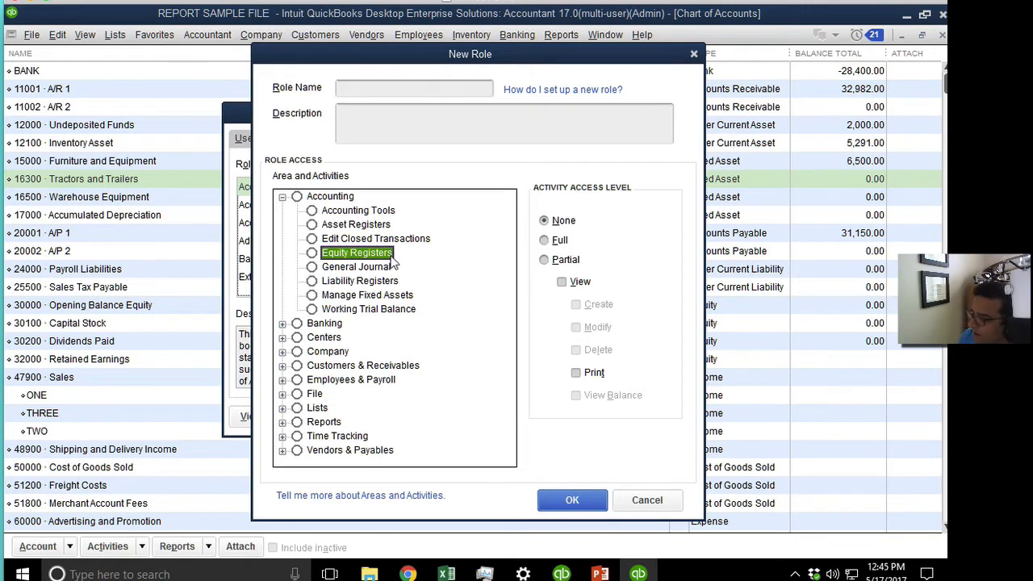
pyautogui.click(366, 268)
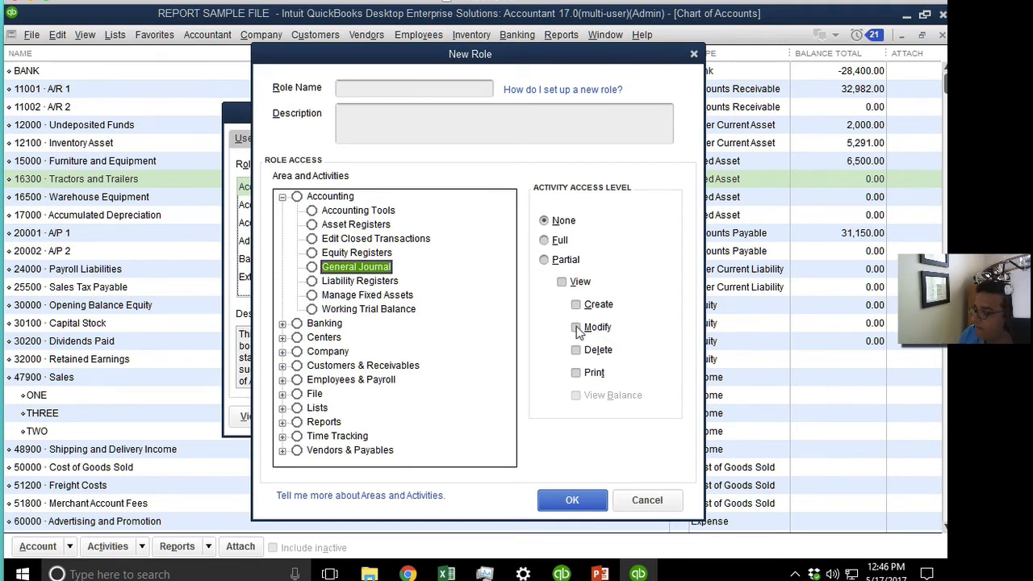
pyautogui.click(369, 298)
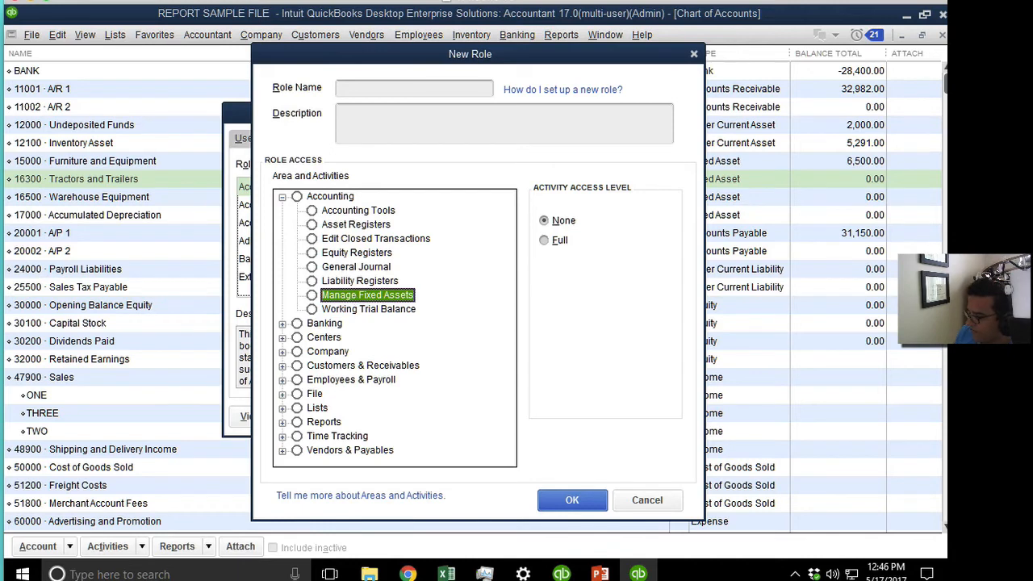
pyautogui.click(375, 314)
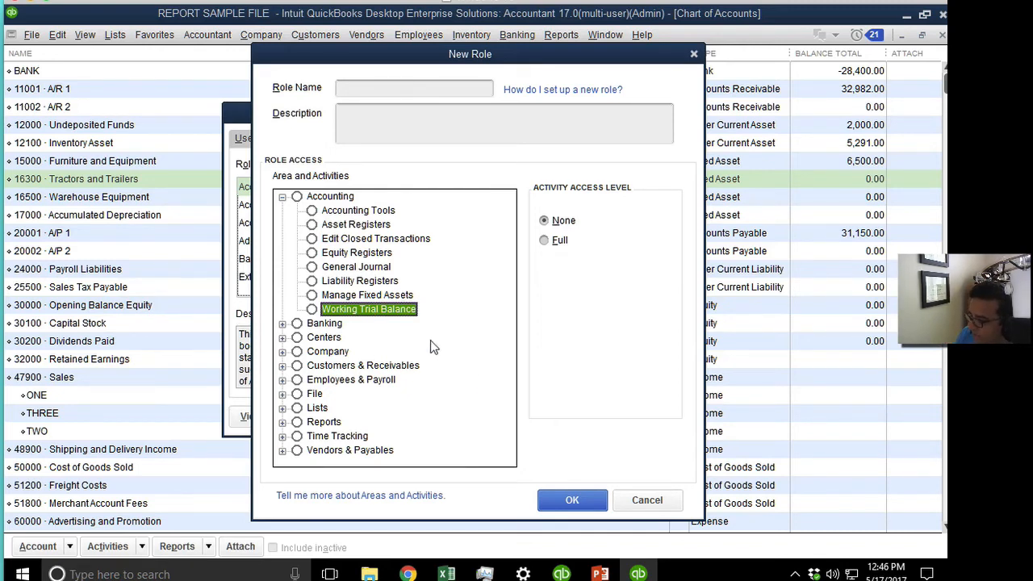
# Dismiss the missing role name warning, cancel the unsaved role, and close Users and Roles.
pyautogui.click(572, 500)
pyautogui.click(471, 197)
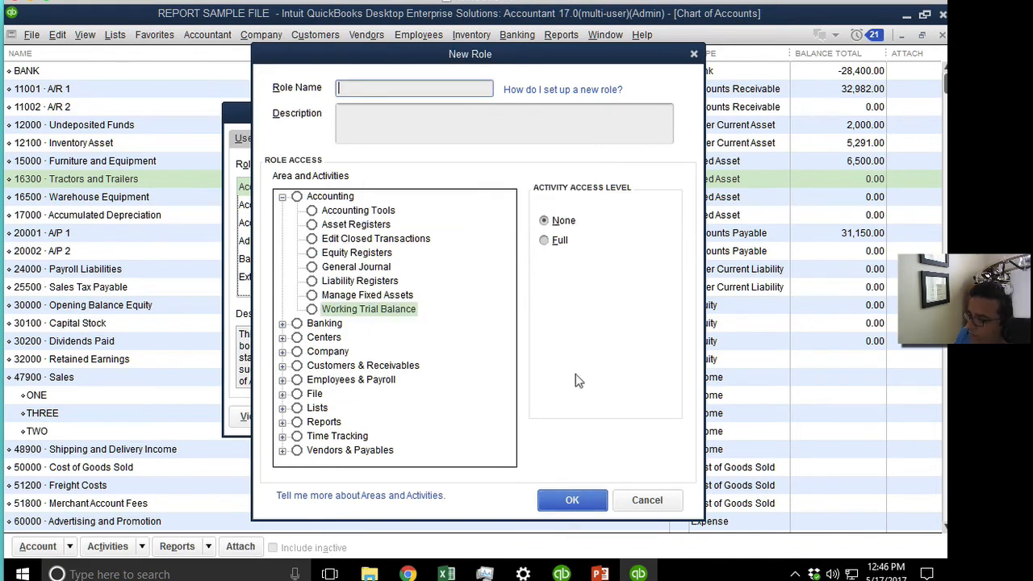
pyautogui.click(637, 504)
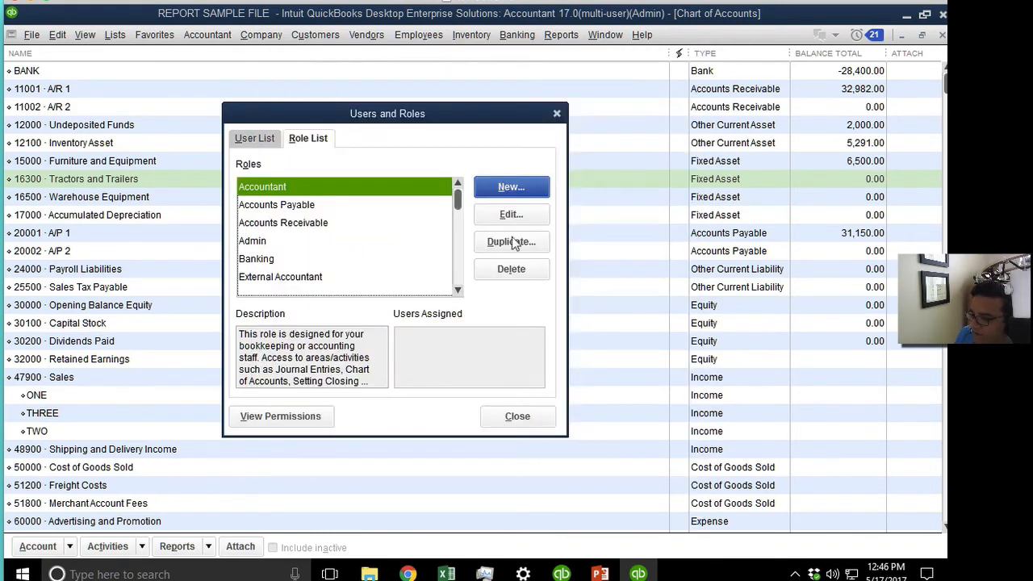
pyautogui.click(552, 113)
# Start a Client Data Review for 01/01/2016–12/31/2016, Cash basis, without an external accountant user.
pyautogui.click(205, 37)
pyautogui.moveTo(260, 154)
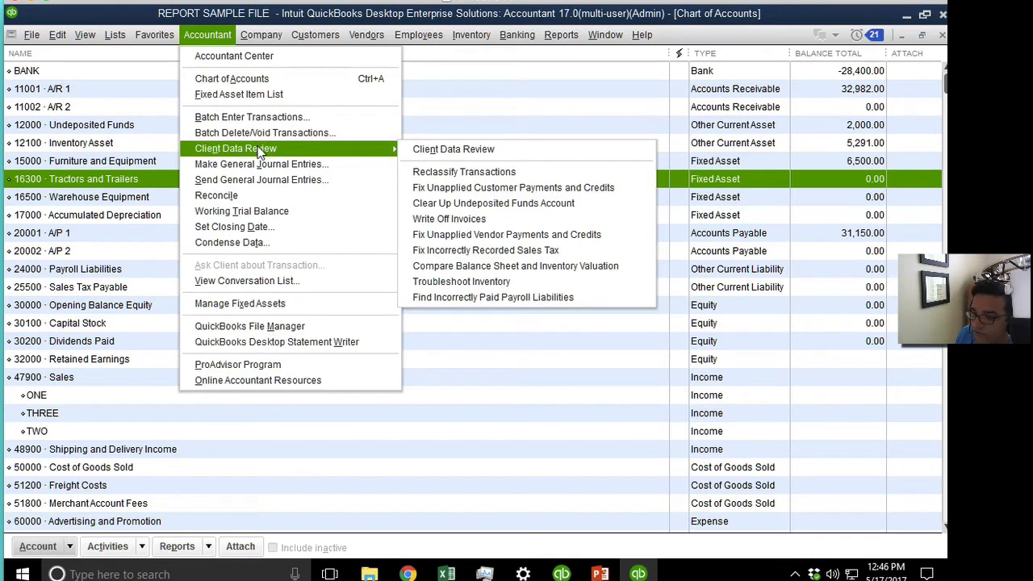
pyautogui.click(464, 148)
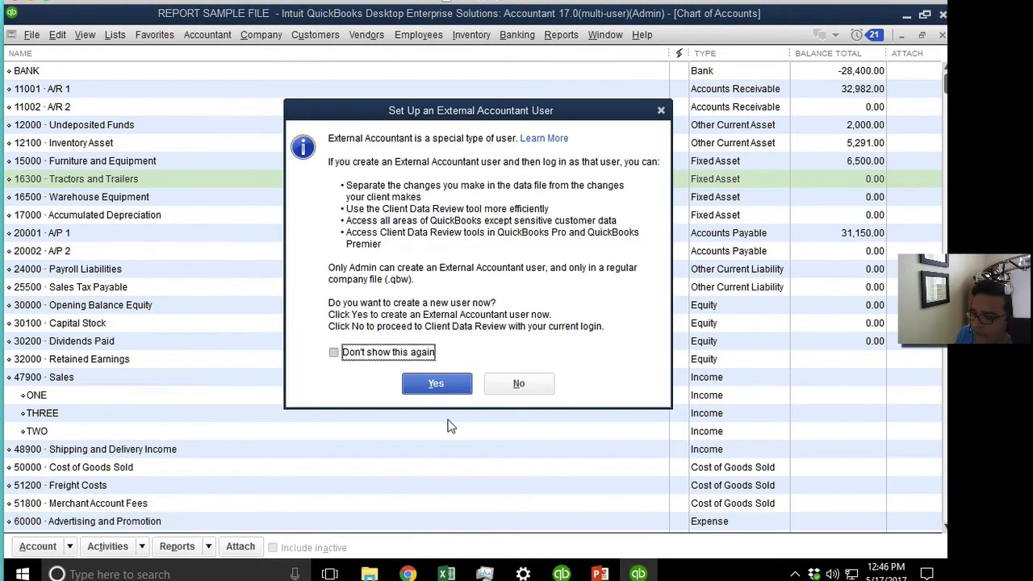
pyautogui.click(519, 384)
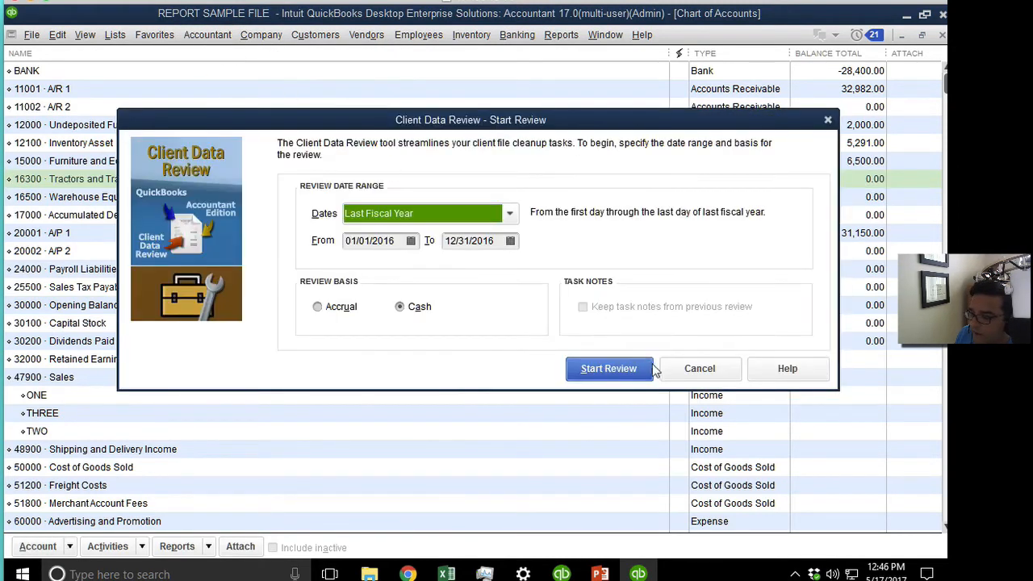
pyautogui.click(610, 369)
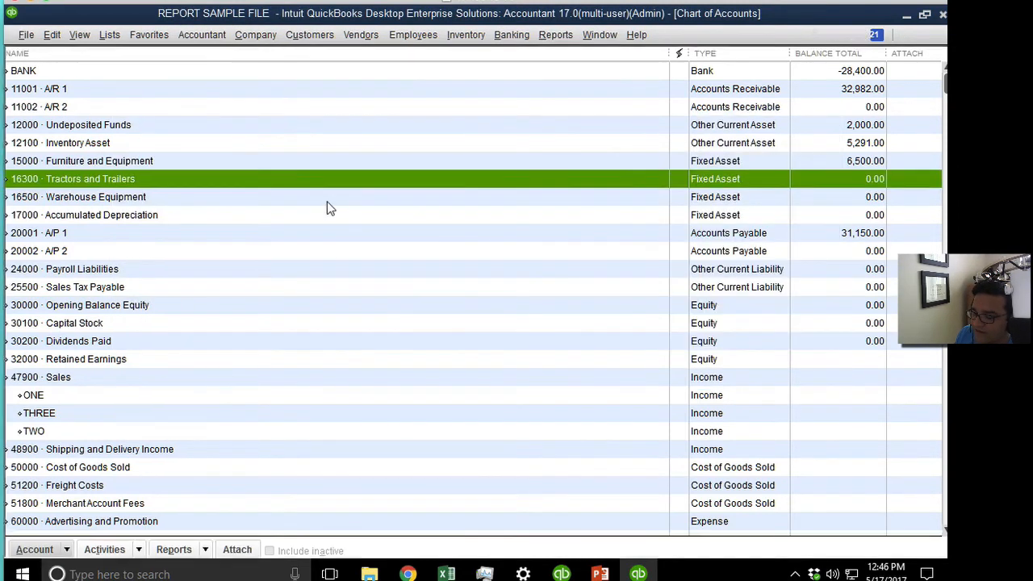
pyautogui.scroll(-12, 221, 384)
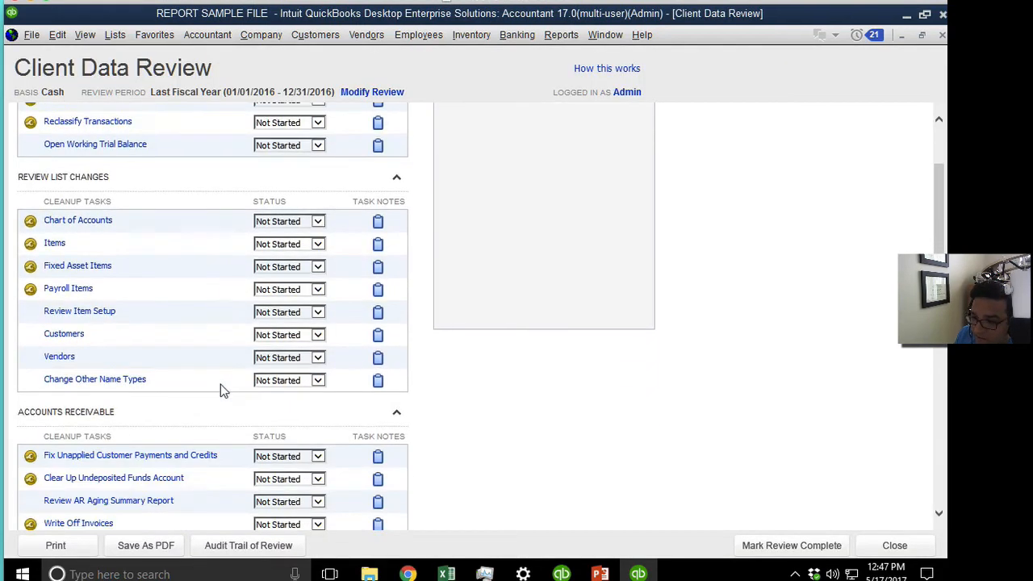
pyautogui.scroll(-12, 220, 381)
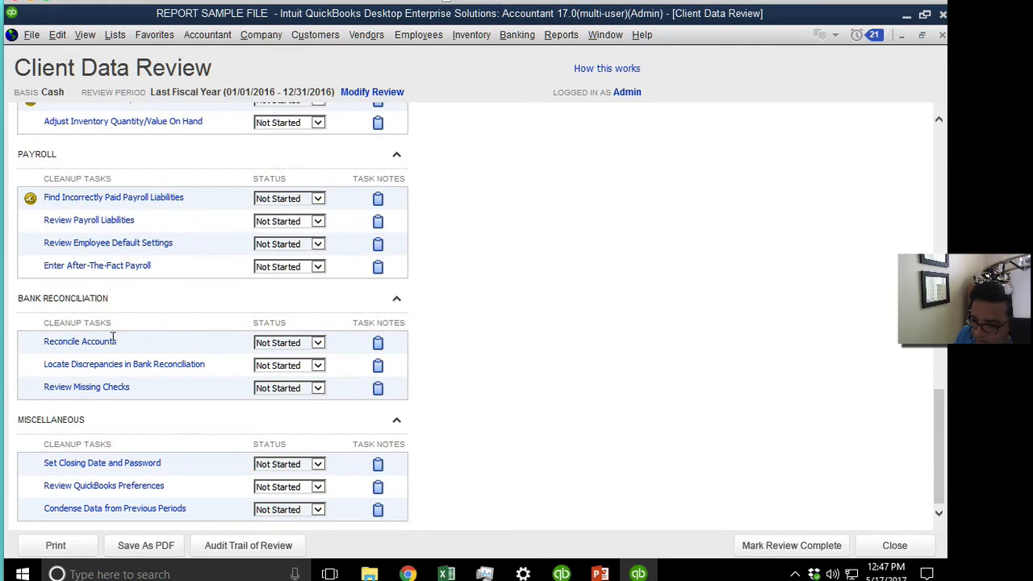
# Open the Working Trial Balance for Last Fiscal Year 01/01/2016–12/31/2016 from Cleanup Tasks.
pyautogui.scroll(20, 543, 349)
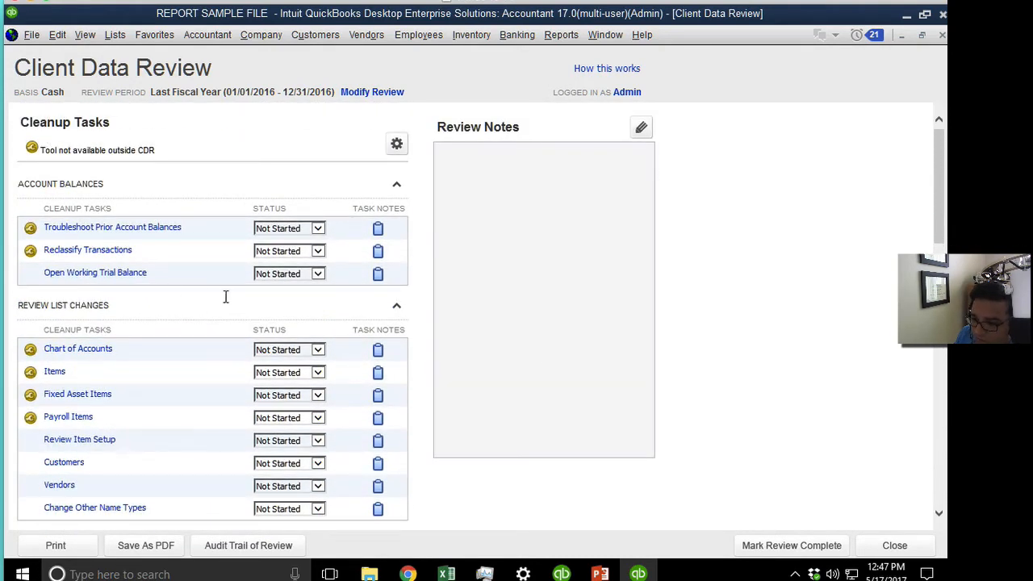
pyautogui.click(126, 274)
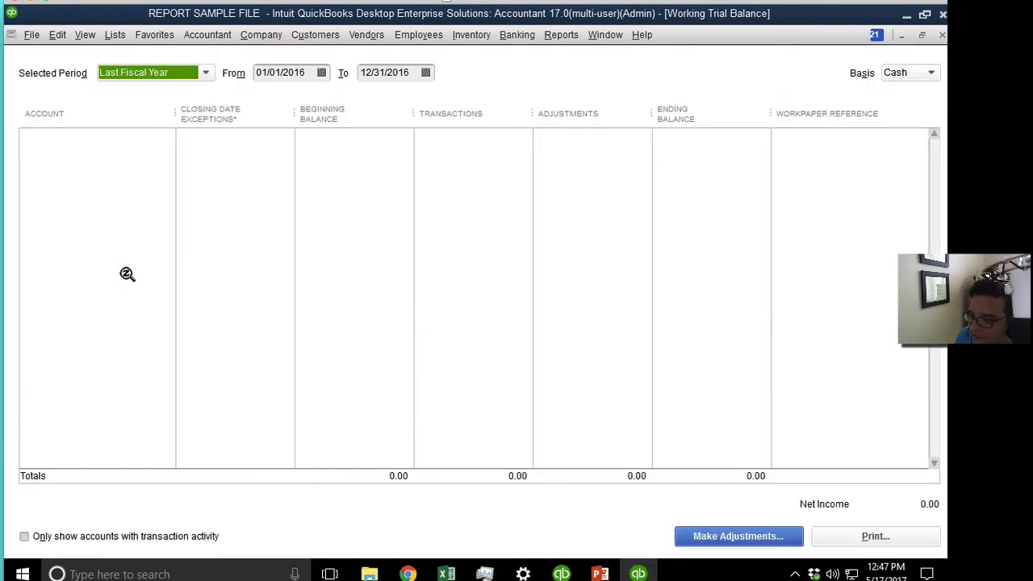
# Step through the BANK row's Beginning Balance, Transactions, Adjustments and Ending Balance cells.
pyautogui.click(303, 139)
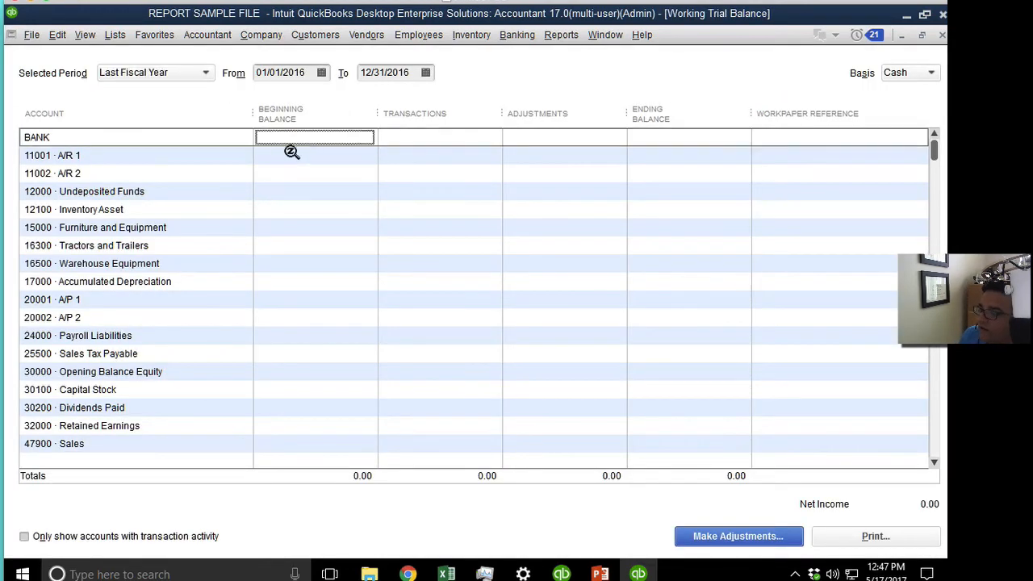
pyautogui.click(407, 139)
pyautogui.click(363, 139)
pyautogui.click(472, 141)
pyautogui.click(567, 140)
pyautogui.click(660, 136)
# Enter 'fgdfggdf' as the BANK workpaper reference and close the Working Trial Balance.
pyautogui.click(826, 137)
pyautogui.write('fgdfggdf')
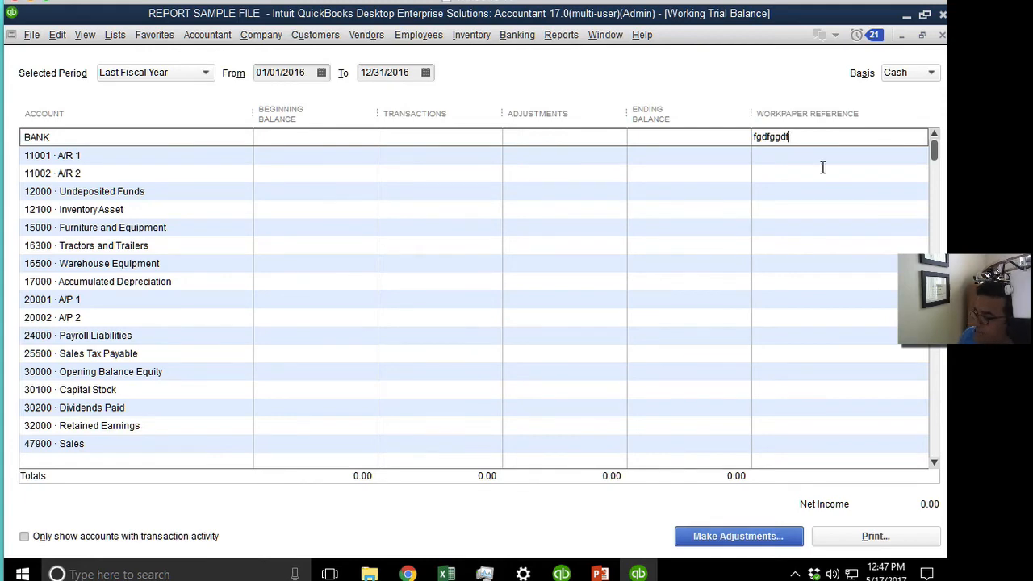
pyautogui.scroll(-2, 905, 236)
pyautogui.scroll(2, 723, 131)
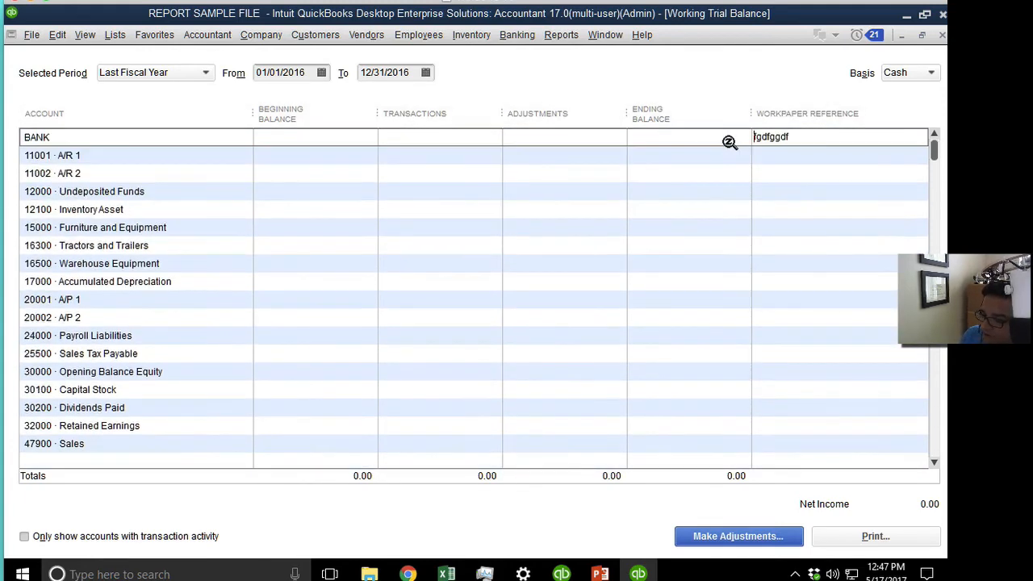
pyautogui.click(943, 36)
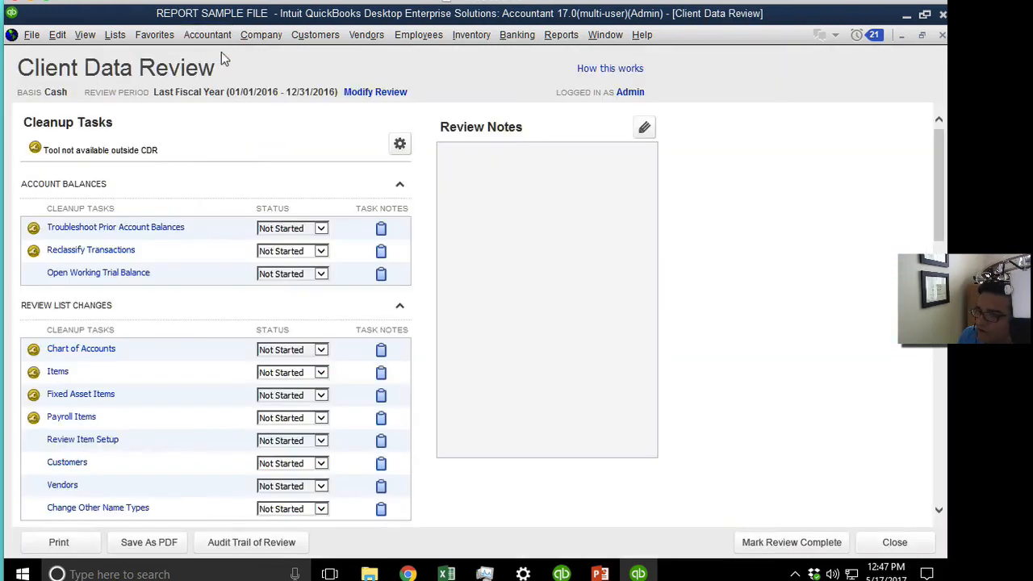
# Close the Client Data Review and start a new role from Users and Roles' Role List.
pyautogui.click(942, 36)
pyautogui.click(207, 35)
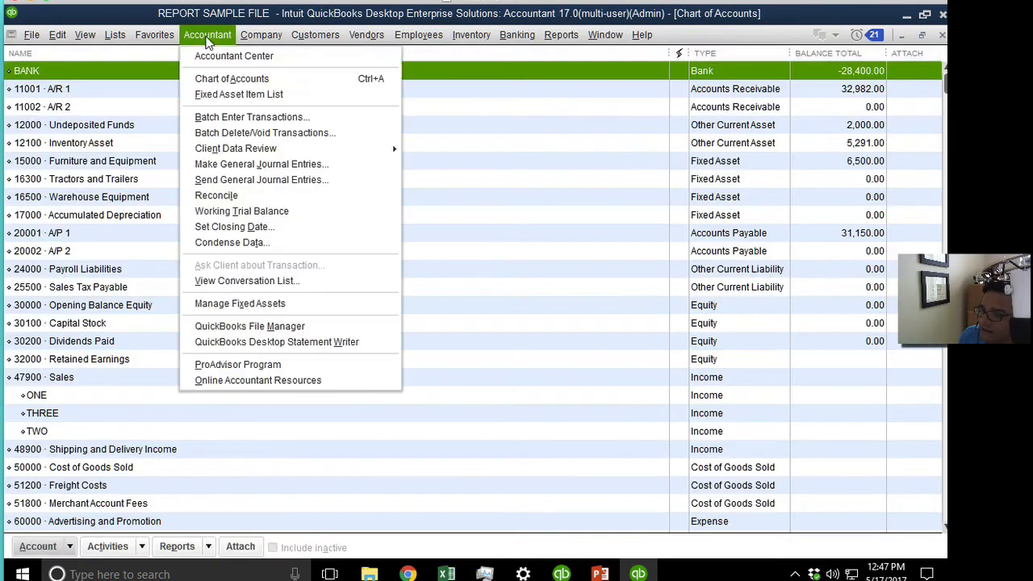
pyautogui.moveTo(242, 31)
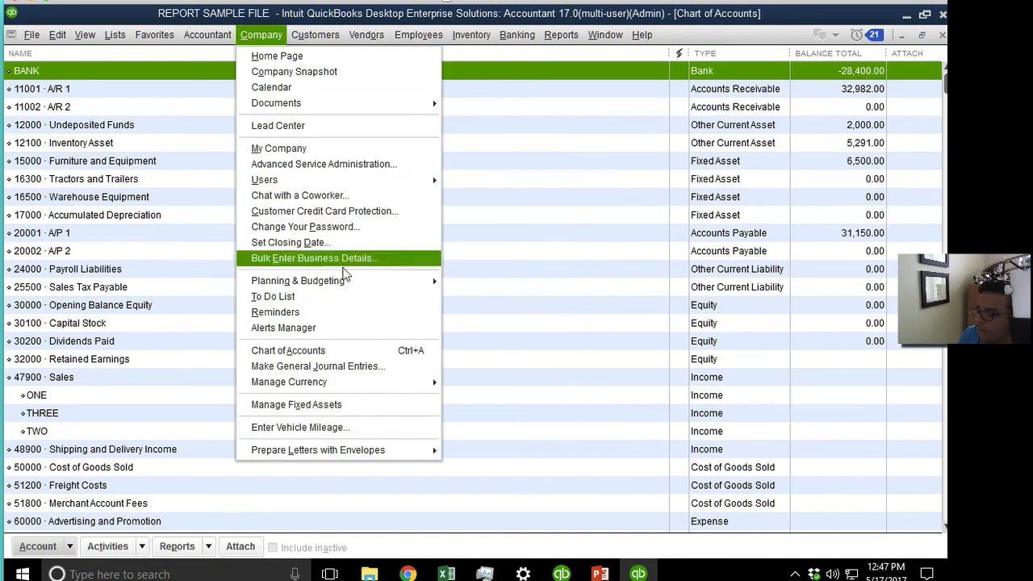
pyautogui.moveTo(363, 179)
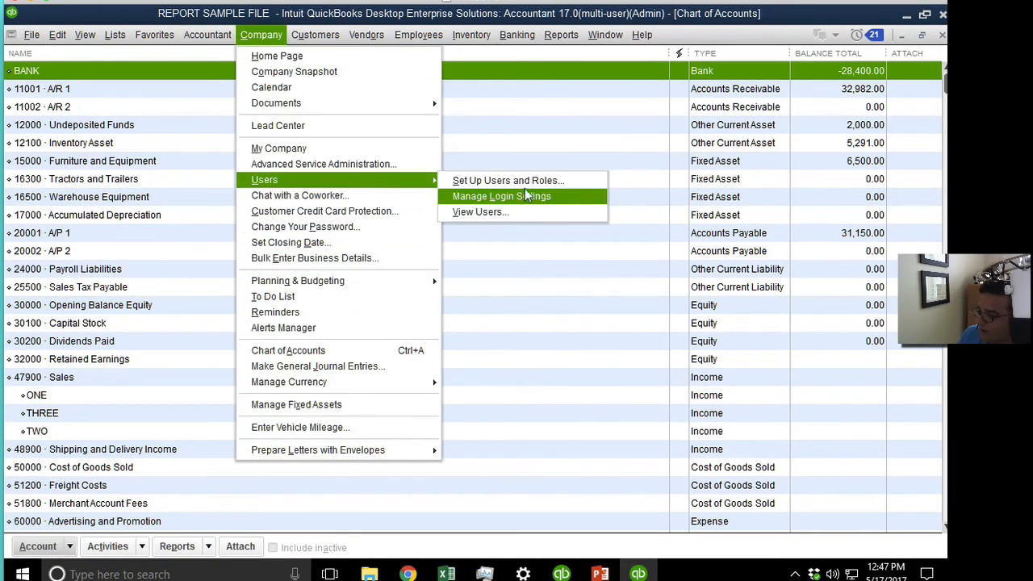
pyautogui.click(520, 181)
pyautogui.click(302, 151)
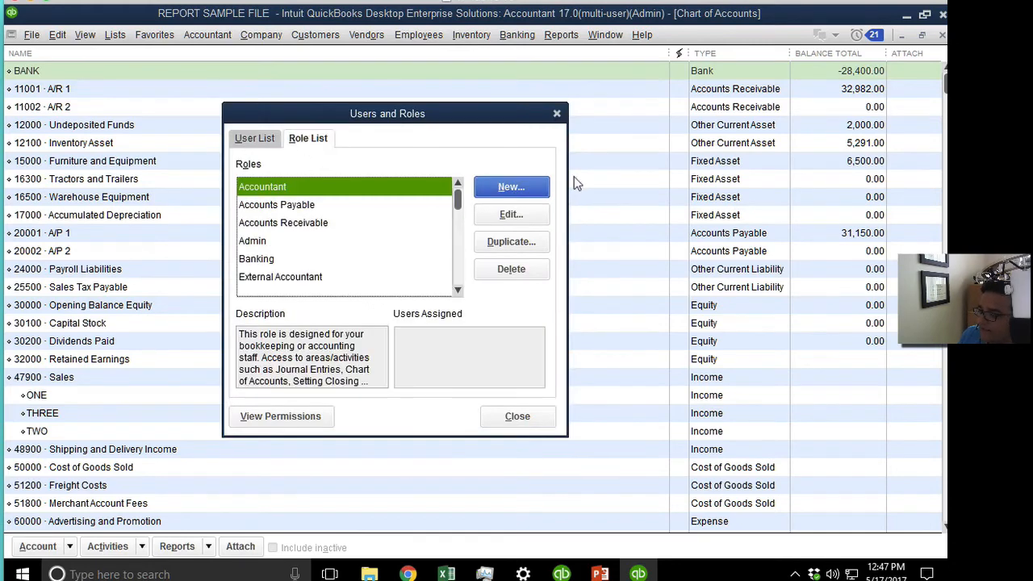
pyautogui.click(498, 180)
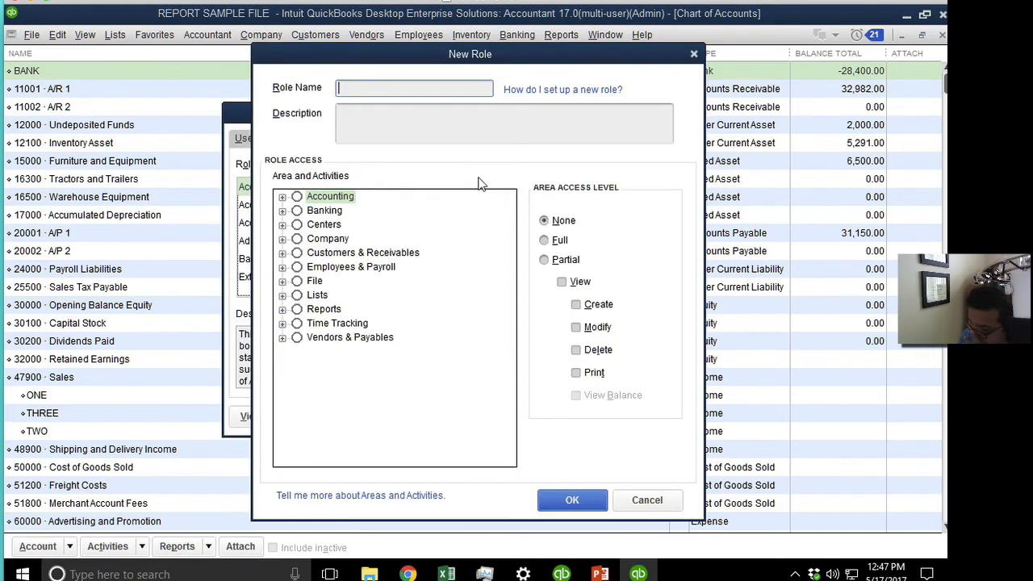
# Review Banking's Bank Feeds and Bank Registers access, then cancel the role and close Users and Roles.
pyautogui.click(282, 197)
pyautogui.click(281, 196)
pyautogui.click(281, 210)
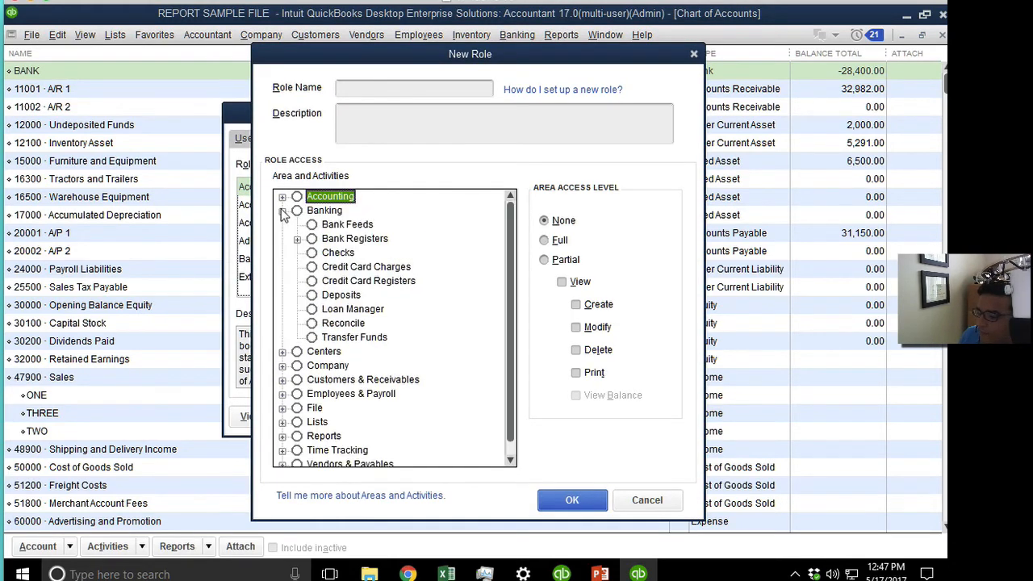
pyautogui.click(355, 227)
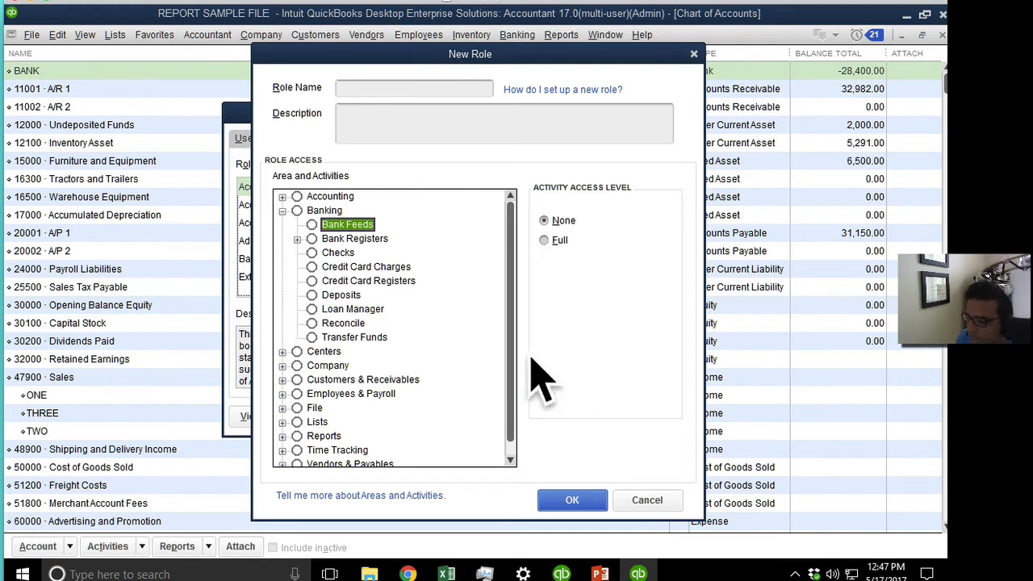
pyautogui.click(297, 240)
pyautogui.click(330, 241)
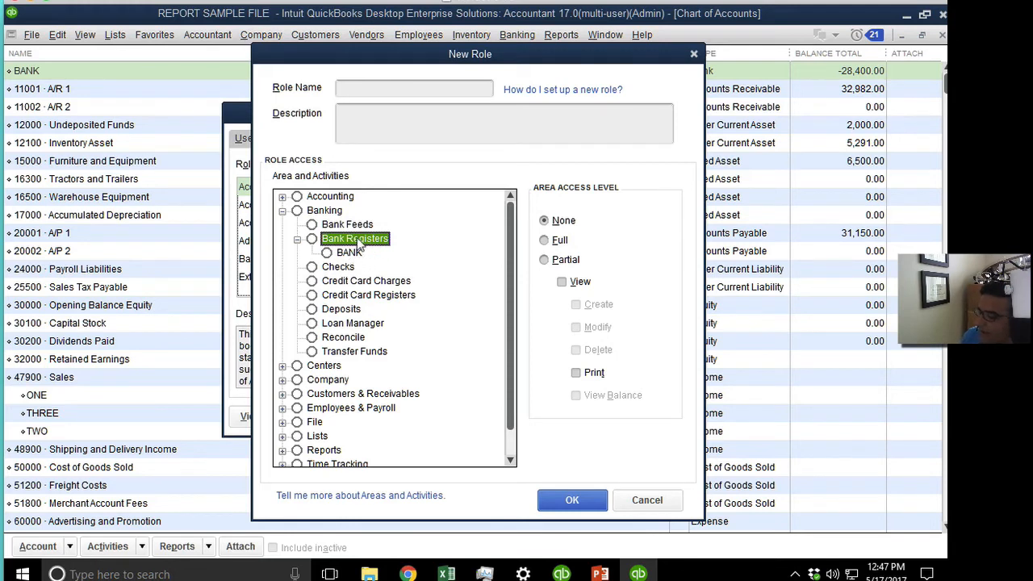
pyautogui.click(649, 502)
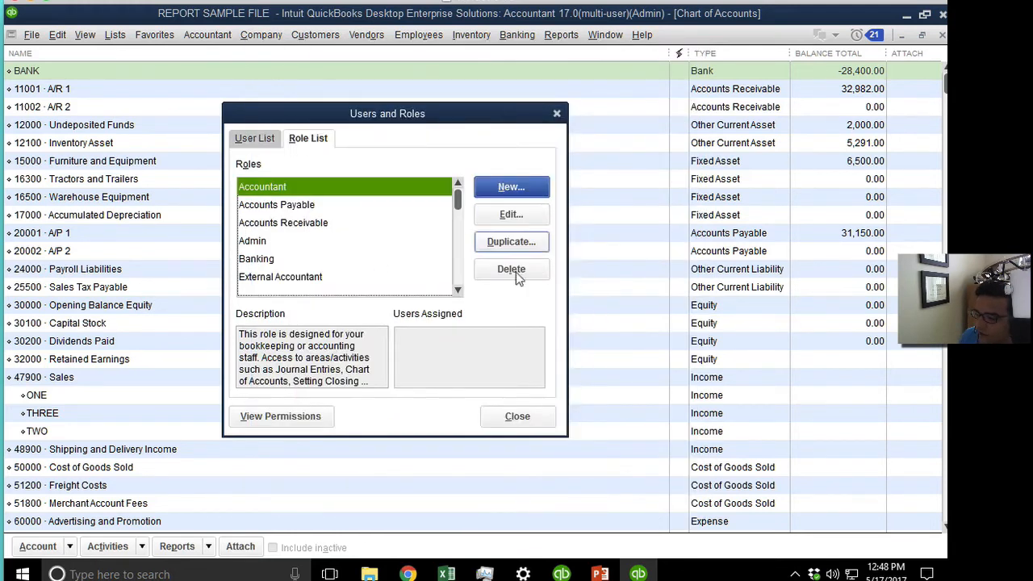
pyautogui.click(517, 416)
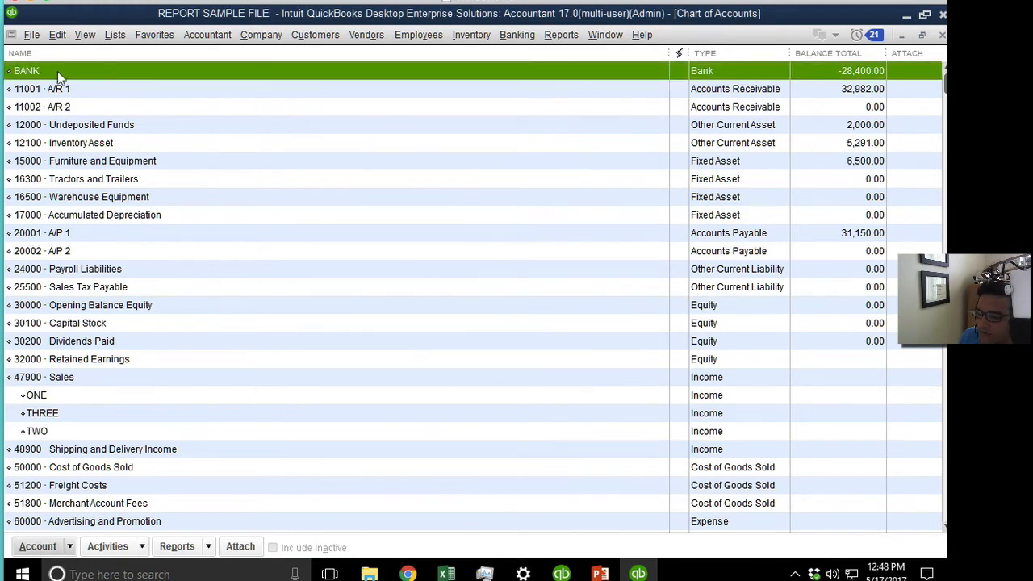
# Create a new Bank account named SAVINGS and decline the bank feed setup.
pyautogui.click(37, 546)
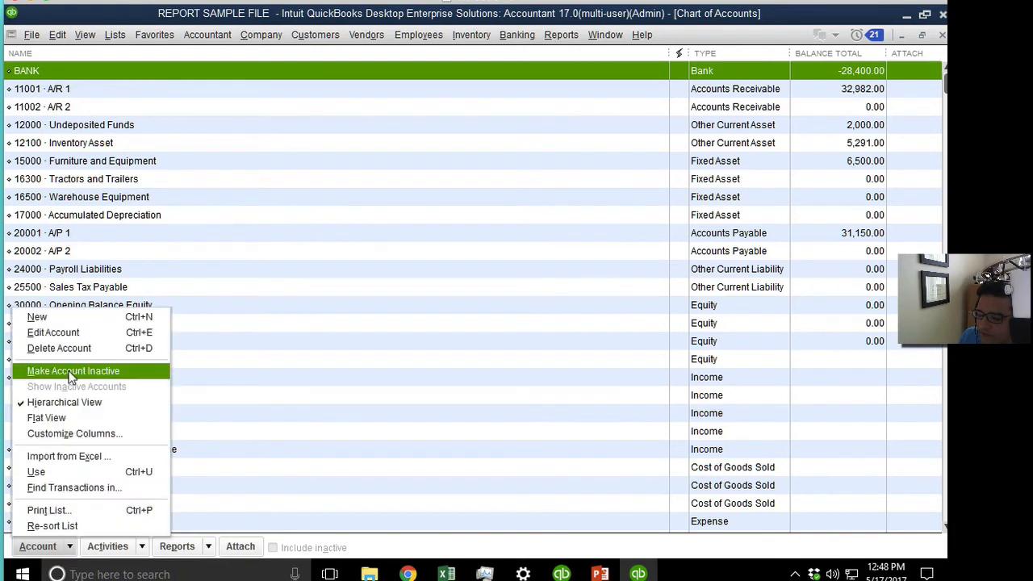
pyautogui.click(56, 317)
pyautogui.click(57, 214)
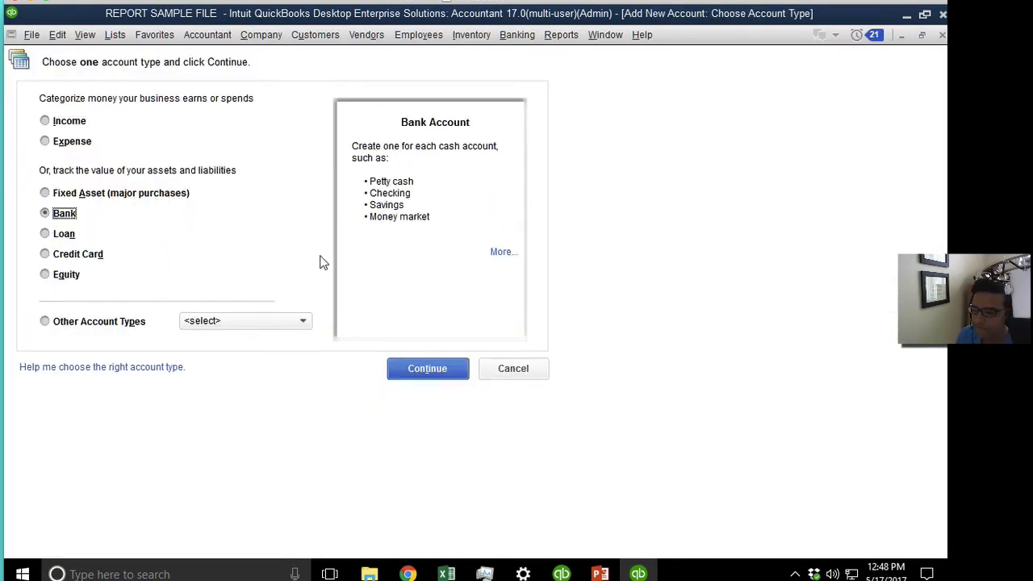
pyautogui.click(427, 369)
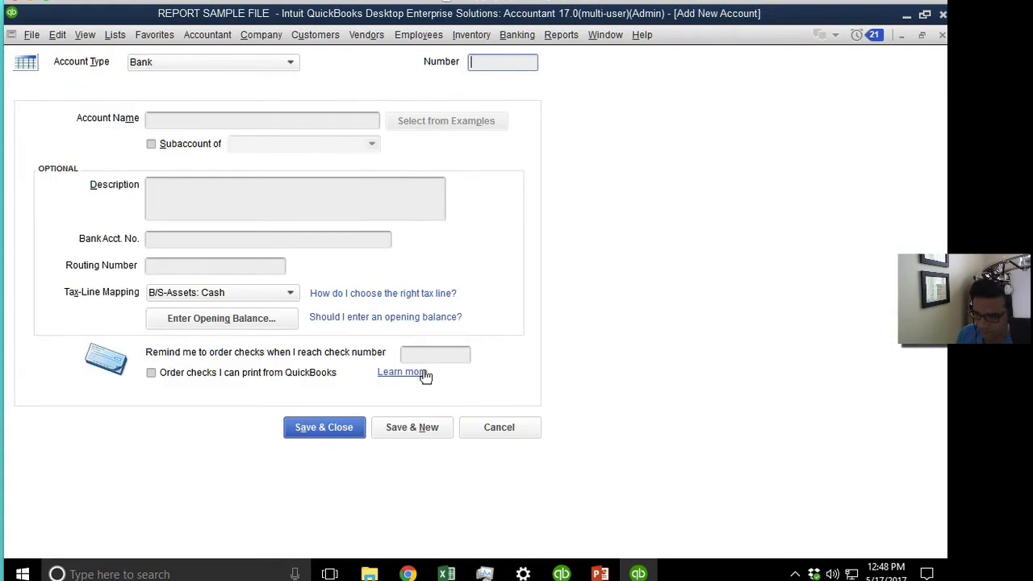
pyautogui.click(172, 121)
pyautogui.write('SAVINGS')
pyautogui.press('Return')
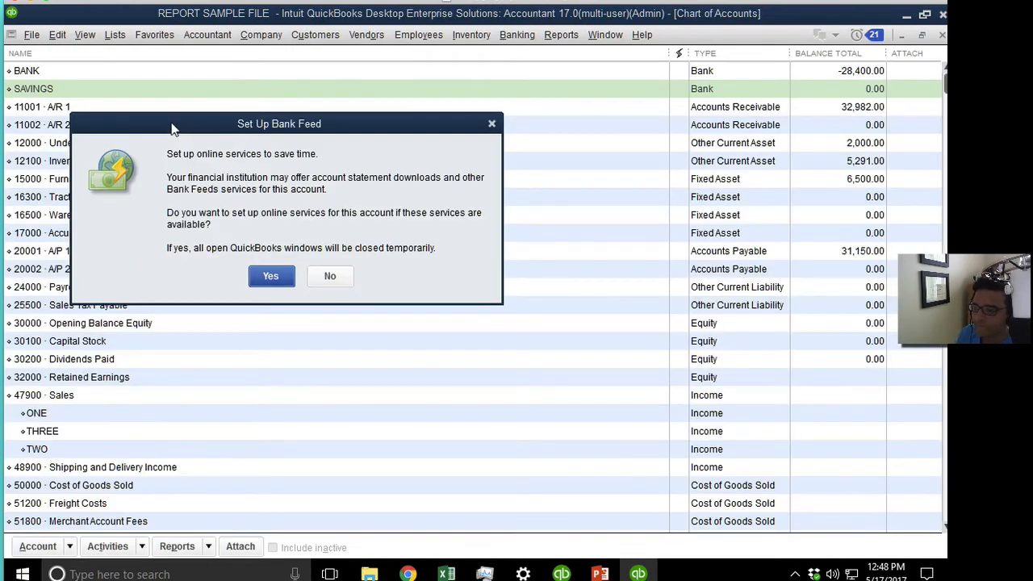
pyautogui.click(322, 279)
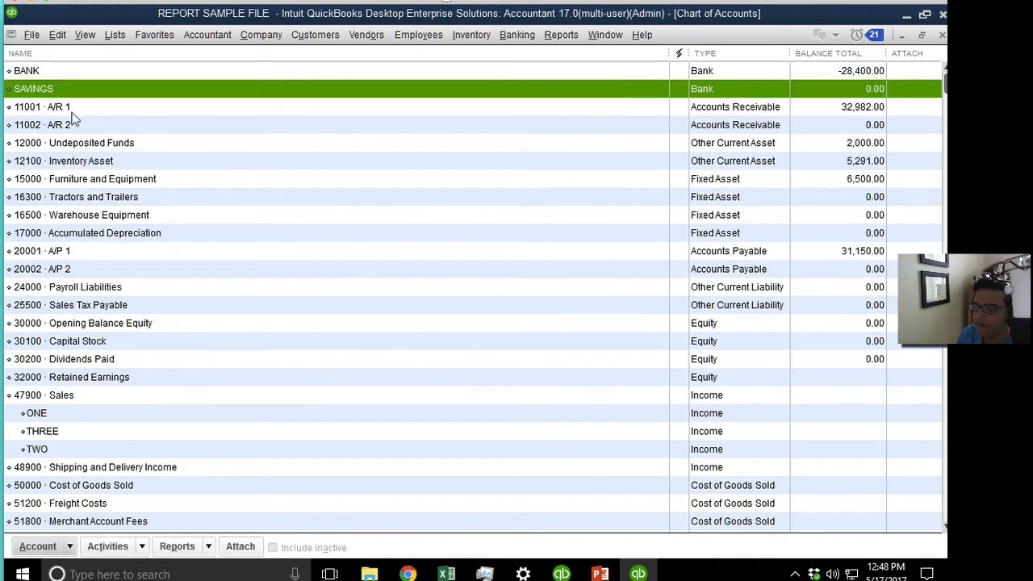
# Rename the existing BANK account to CHEKING.
pyautogui.click(51, 74)
pyautogui.rightClick(41, 70)
pyautogui.click(131, 133)
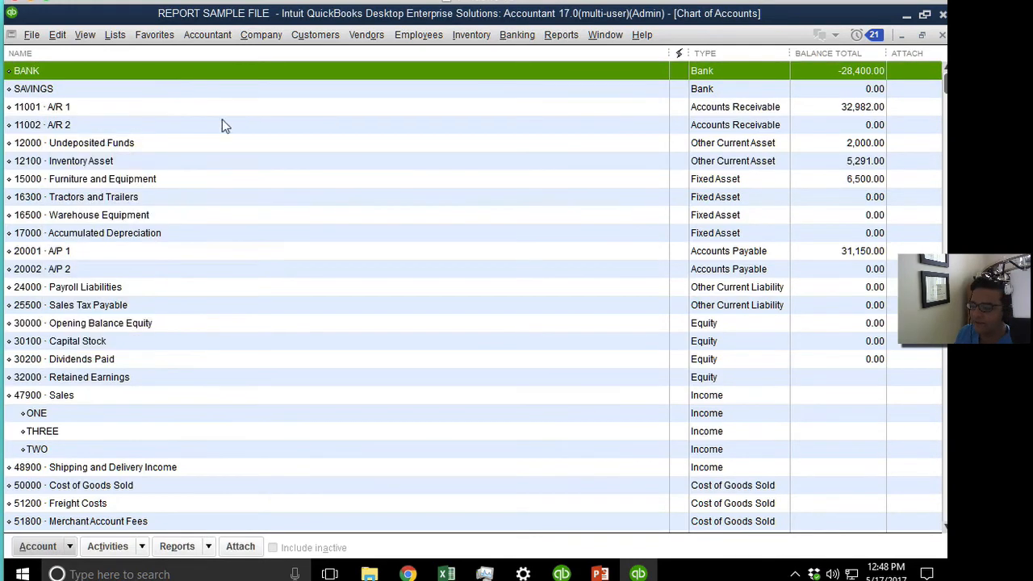
pyautogui.moveTo(192, 122); pyautogui.dragTo(21, 105)
pyautogui.write('C?hge')
pyautogui.press('BackSpace')
pyautogui.press('BackSpace')
pyautogui.press('BackSpace')
pyautogui.press('BackSpace')
pyautogui.press('BackSpace')
pyautogui.write('CHEKING')
pyautogui.press('Return')
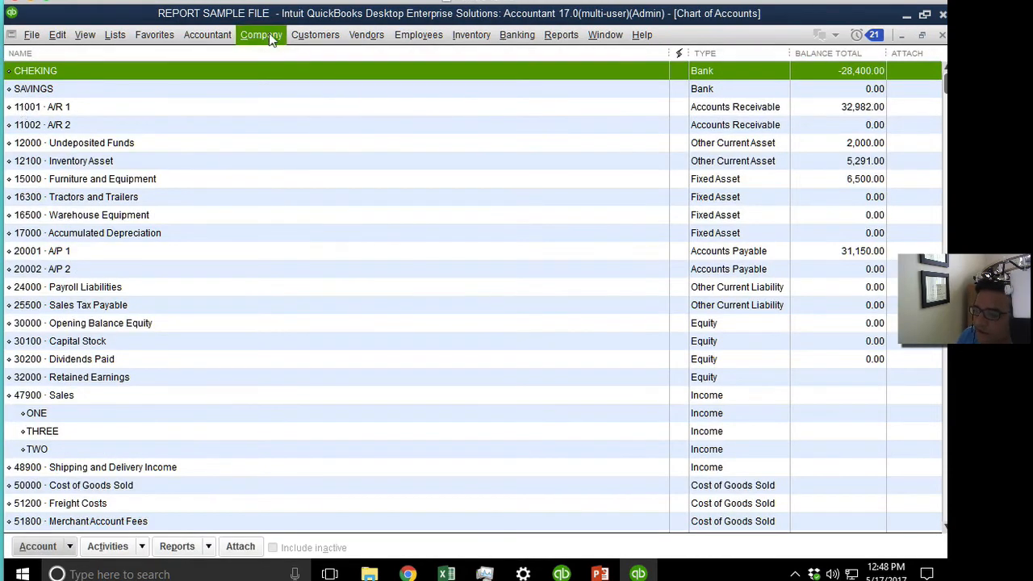
pyautogui.click(267, 37)
# In Users and Roles, skip the new-user form and start a new role named NEW.
pyautogui.moveTo(403, 179)
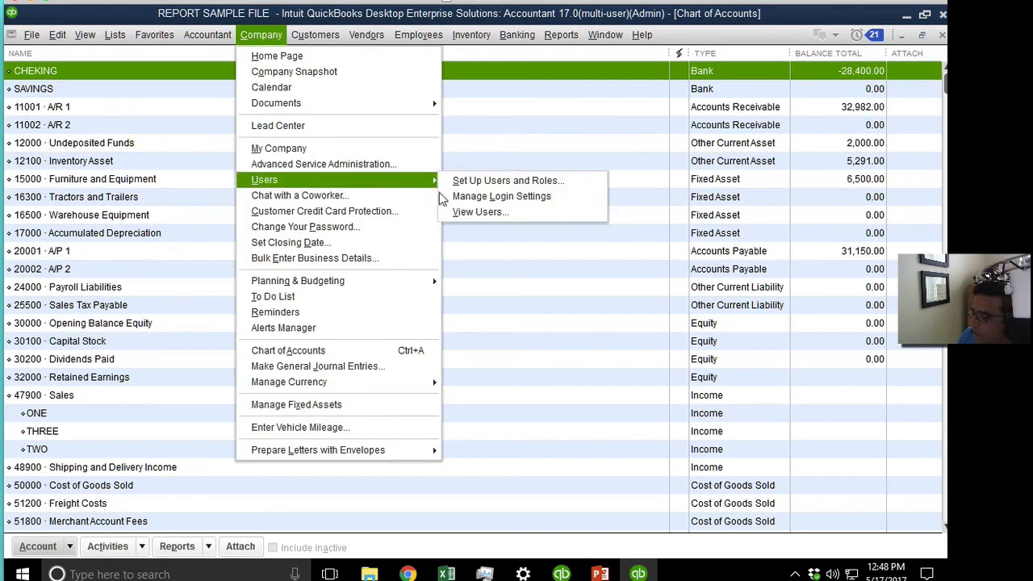
pyautogui.click(507, 181)
pyautogui.click(513, 188)
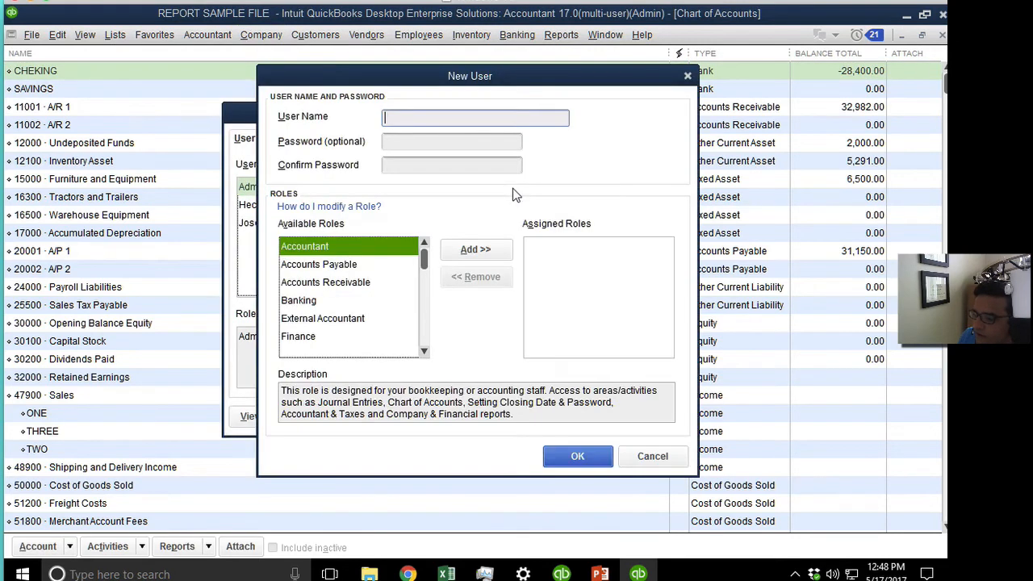
pyautogui.click(650, 458)
pyautogui.click(315, 138)
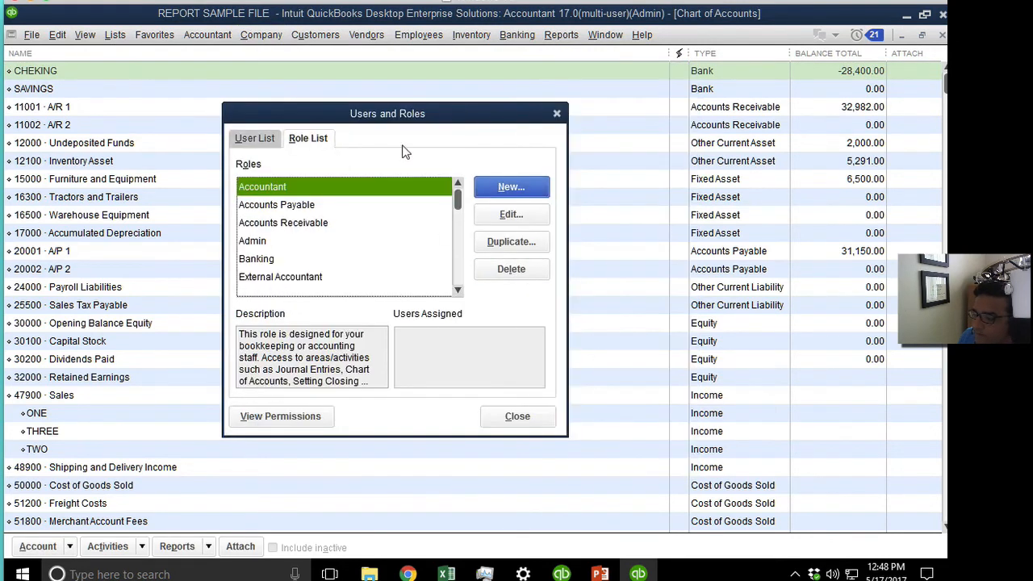
pyautogui.click(494, 187)
pyautogui.write('NEW')
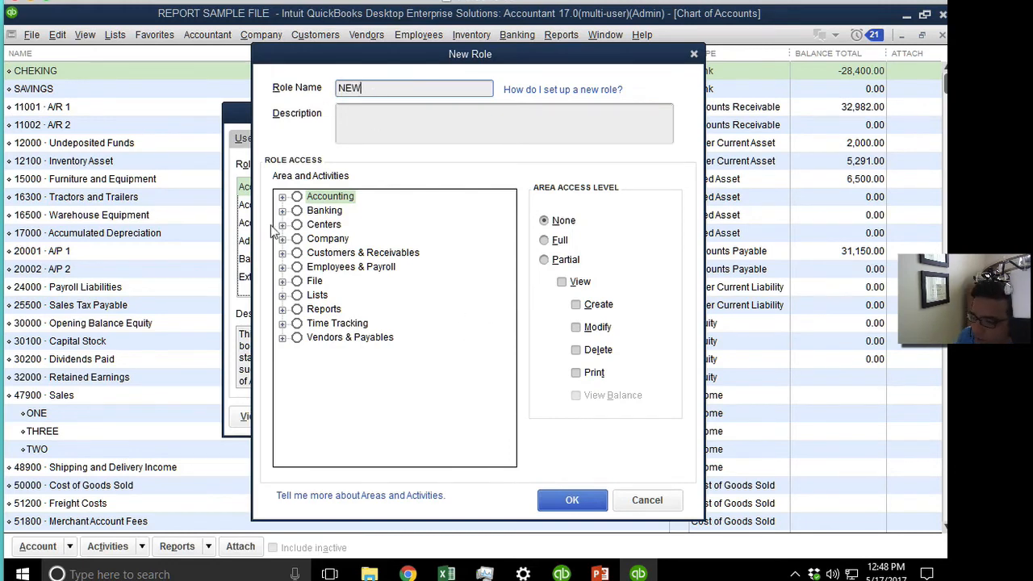
pyautogui.click(282, 210)
# Give the NEW role full CHEKING access, view-only SAVINGS, and Checks access without printing.
pyautogui.click(297, 239)
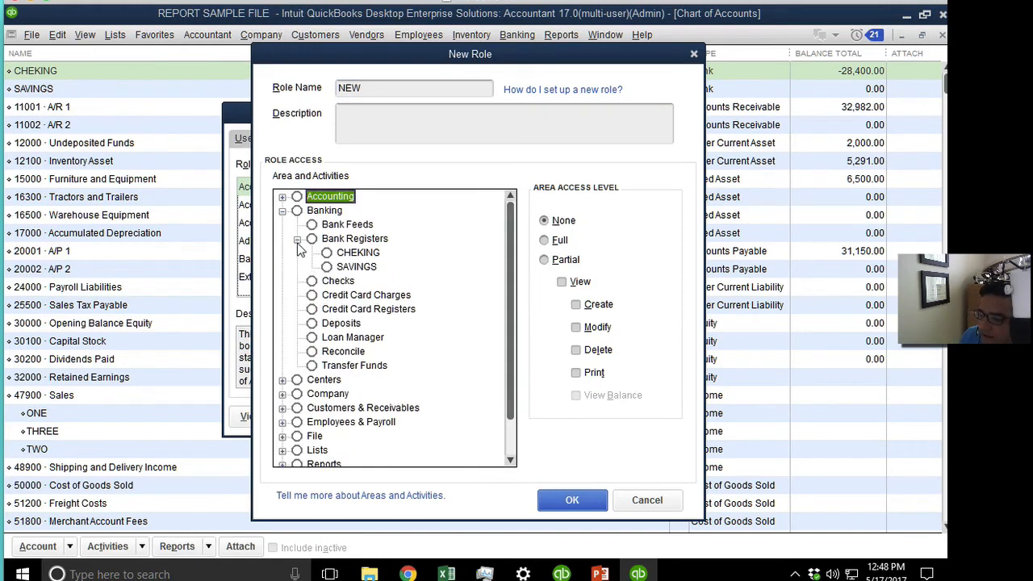
pyautogui.click(363, 255)
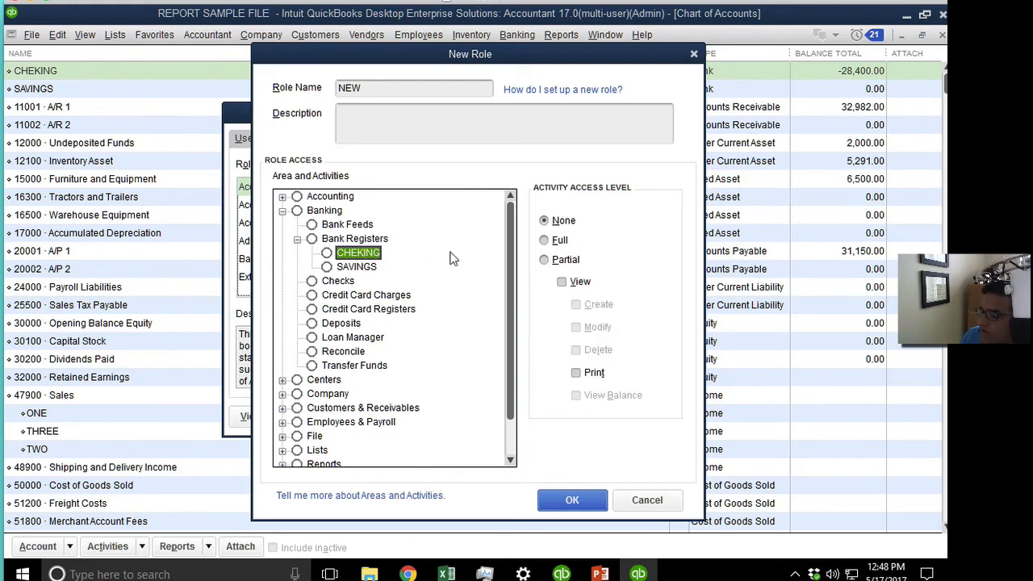
pyautogui.click(545, 240)
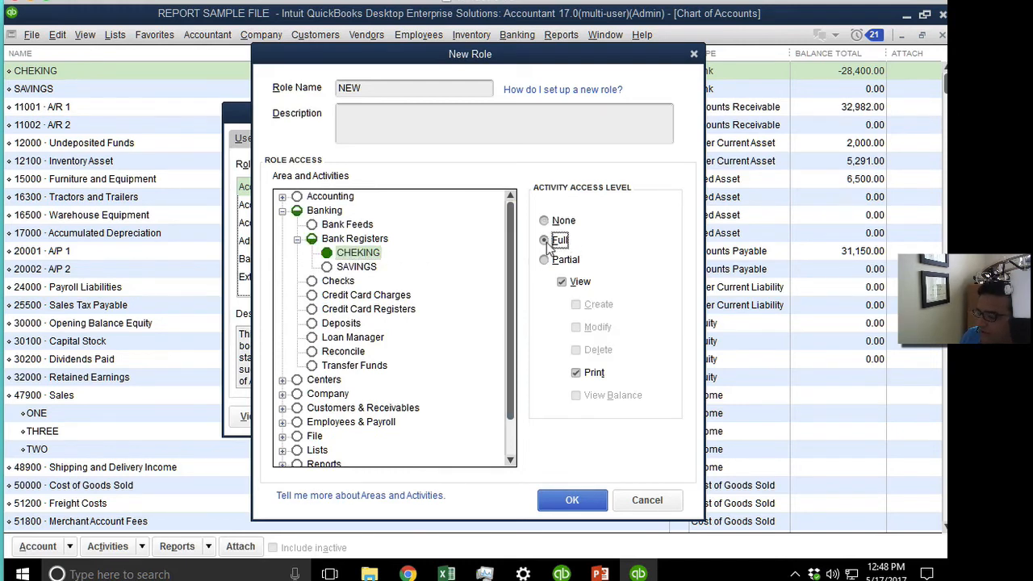
pyautogui.click(355, 267)
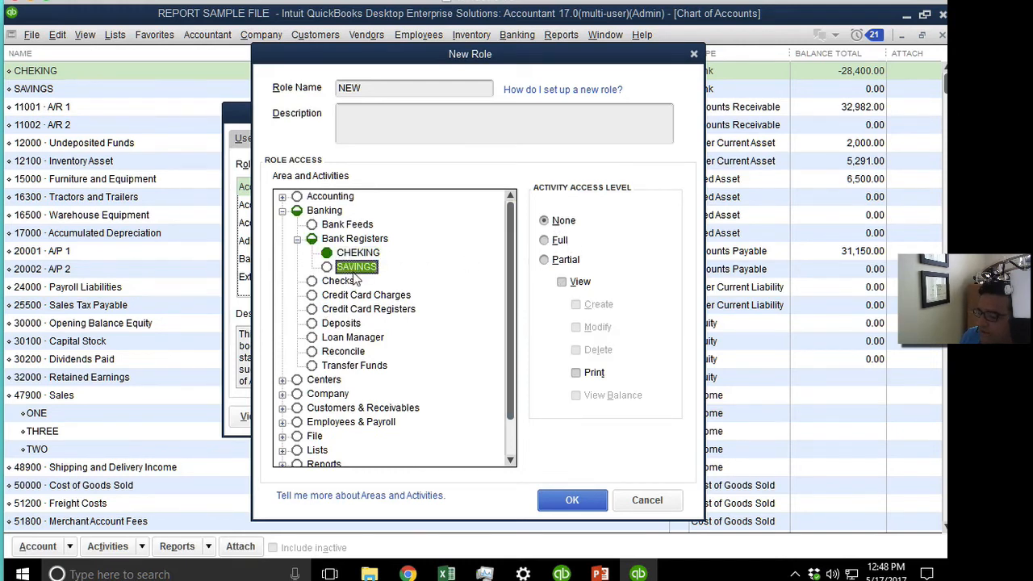
pyautogui.click(563, 282)
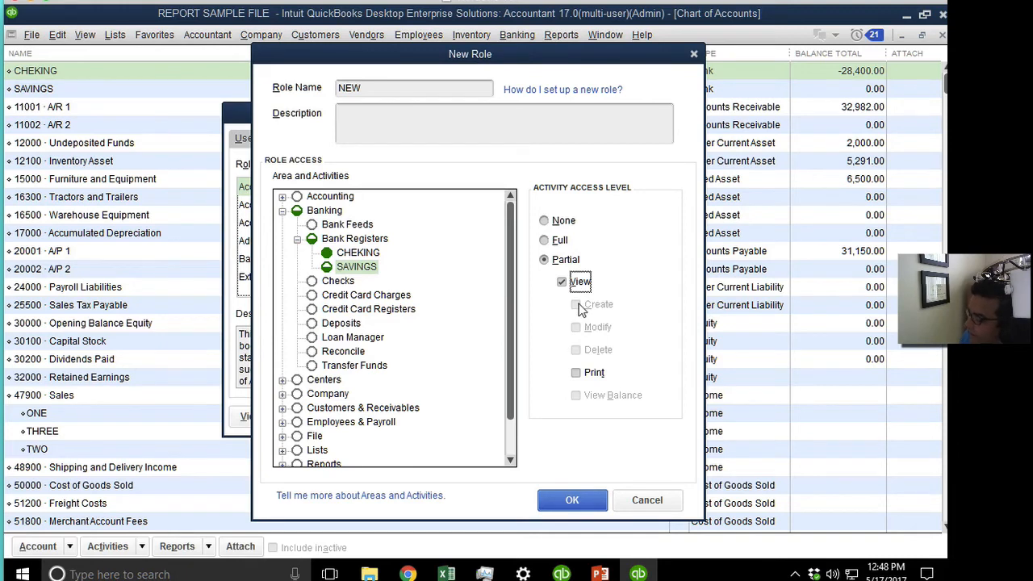
pyautogui.click(327, 284)
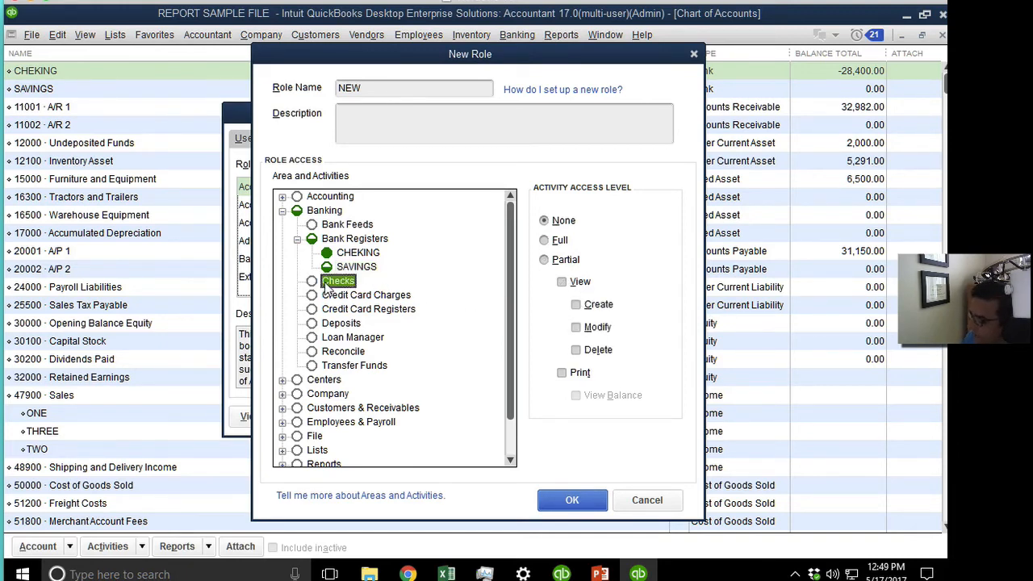
pyautogui.click(559, 240)
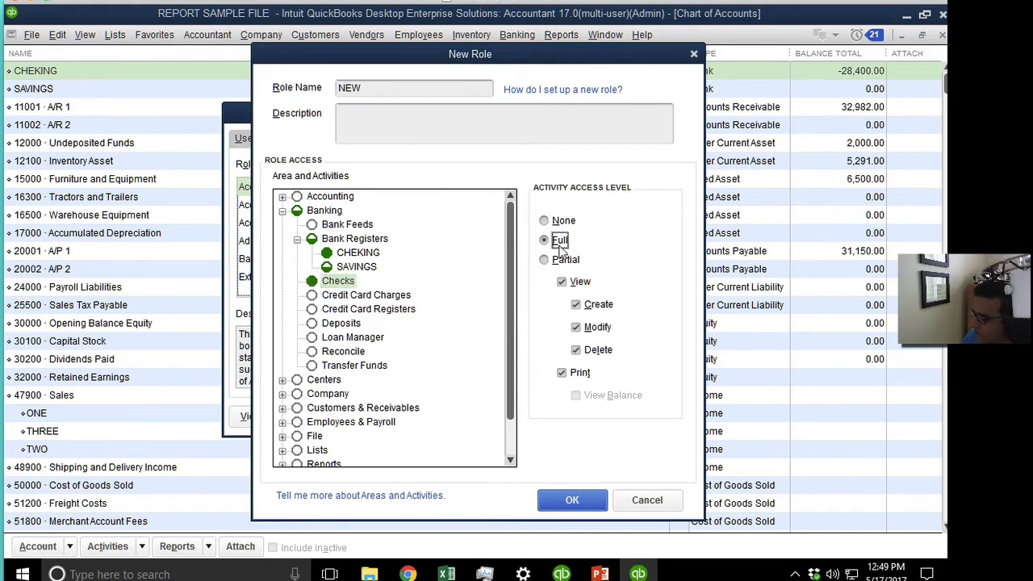
pyautogui.click(564, 374)
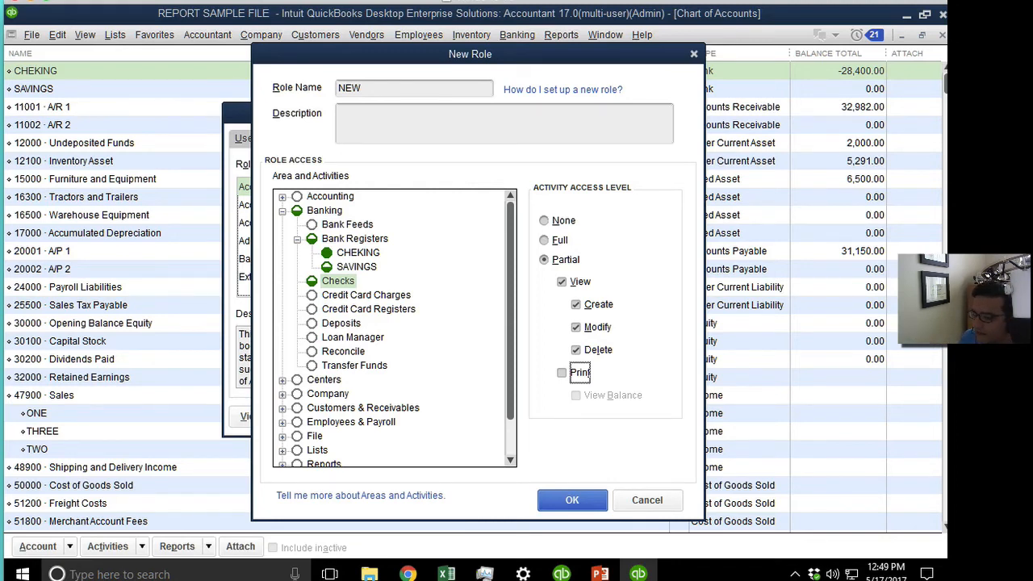
# Give Credit Card Charges and Credit Card Registers full access.
pyautogui.click(355, 297)
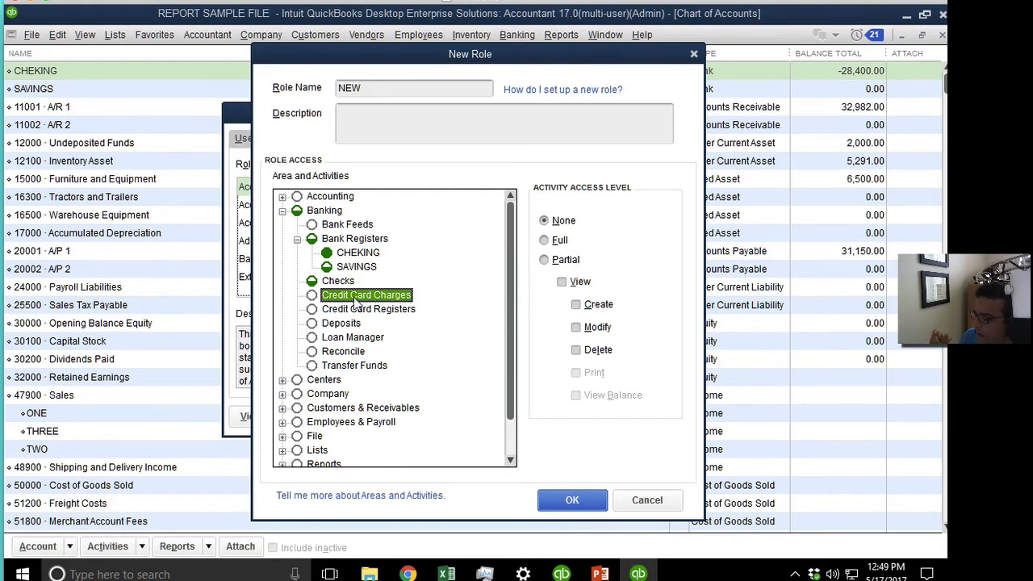
pyautogui.click(349, 242)
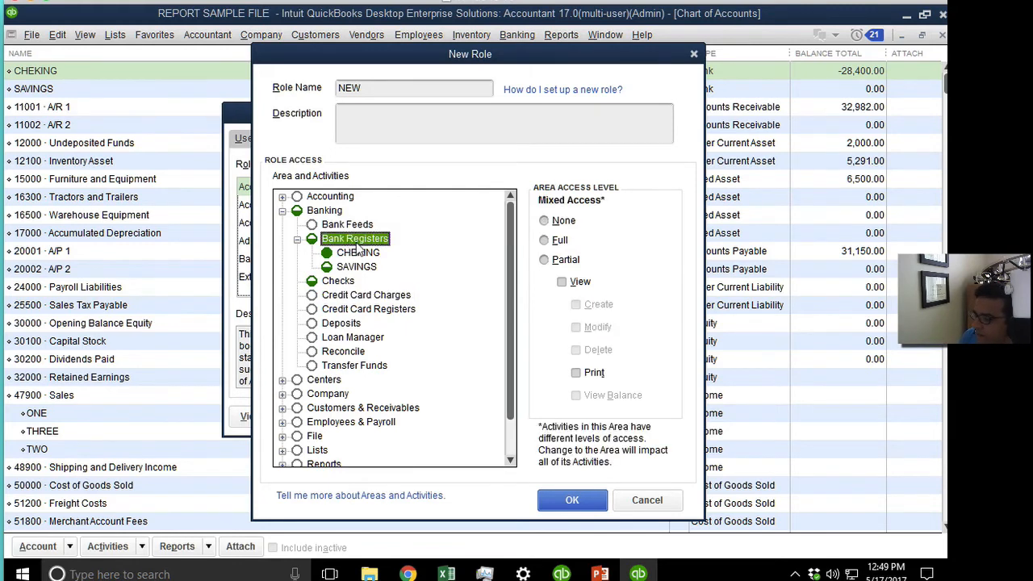
pyautogui.click(371, 296)
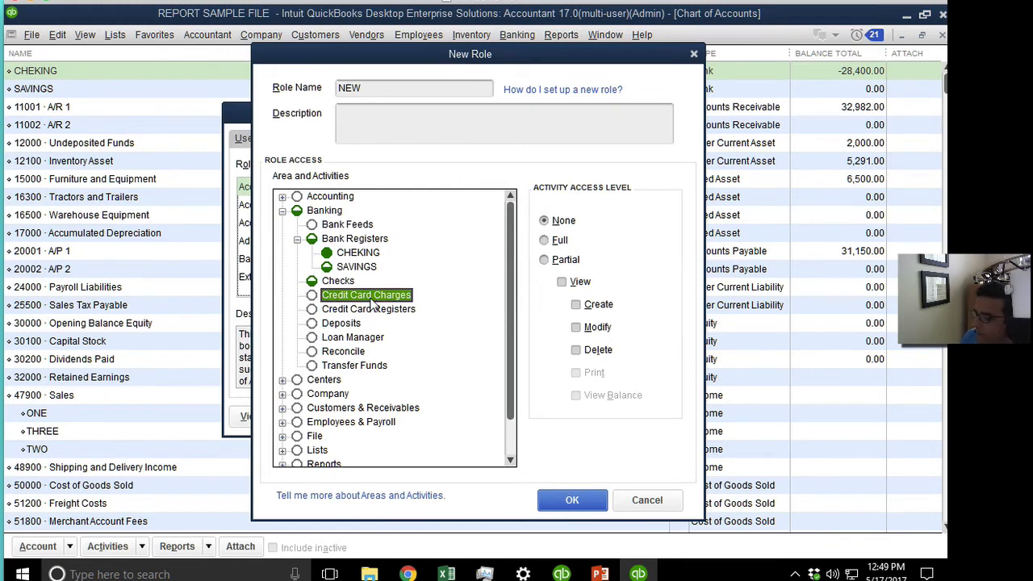
pyautogui.click(376, 311)
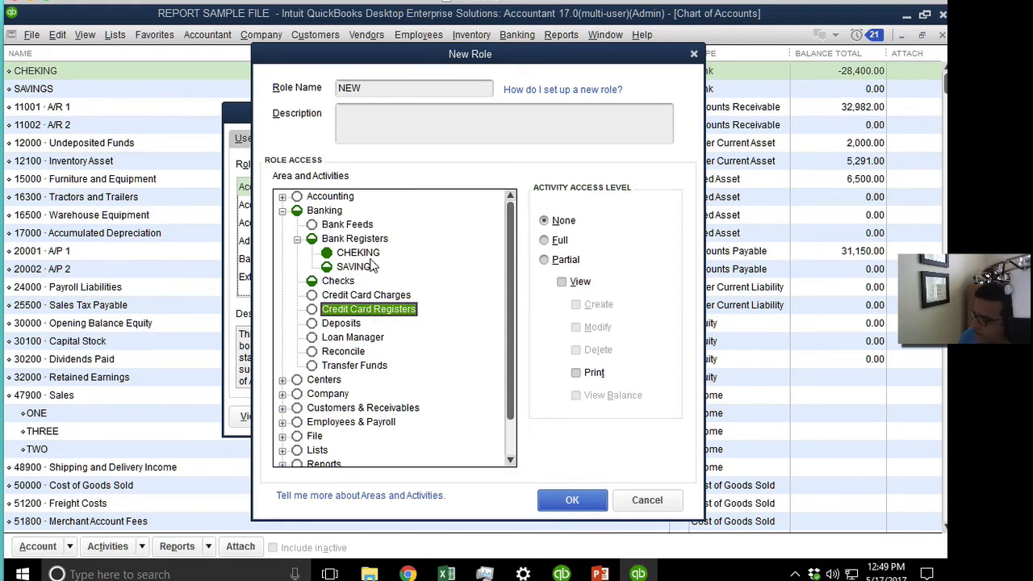
pyautogui.click(316, 297)
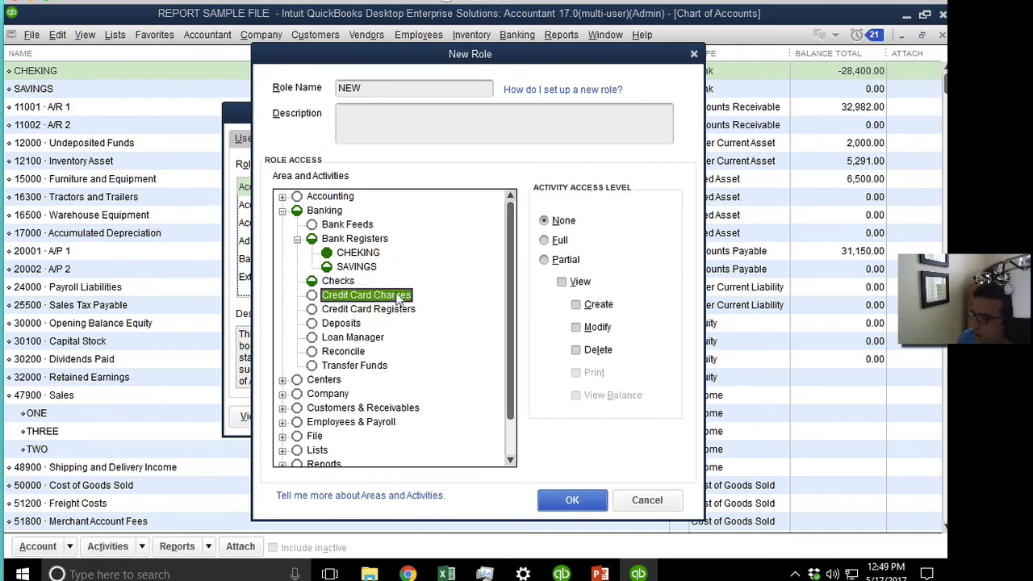
pyautogui.click(564, 280)
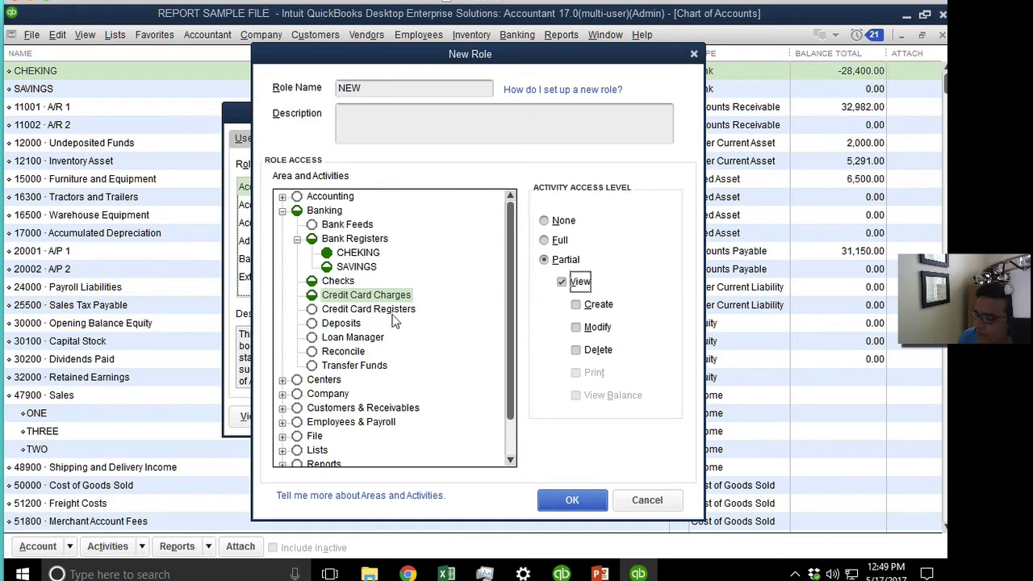
pyautogui.click(557, 240)
pyautogui.click(386, 315)
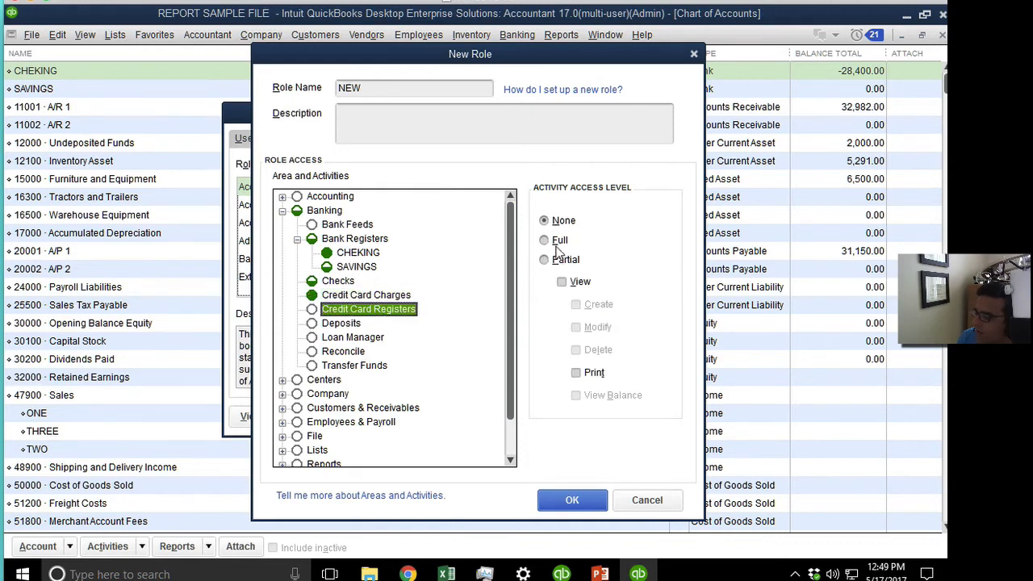
pyautogui.click(556, 242)
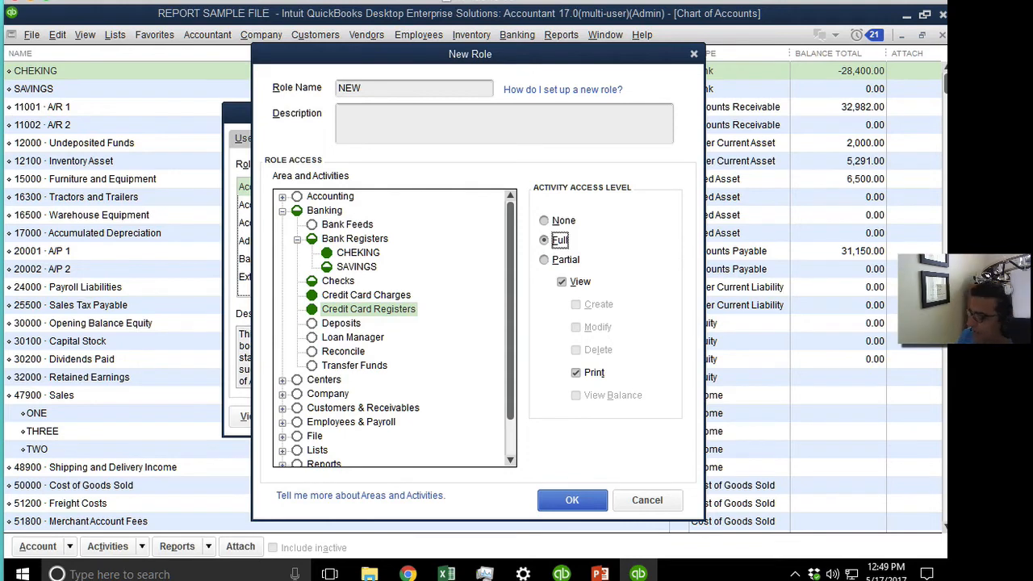
# Review Deposits, Loan Manager, Reconcile and Transfer Funds, leaving them at no access.
pyautogui.click(353, 324)
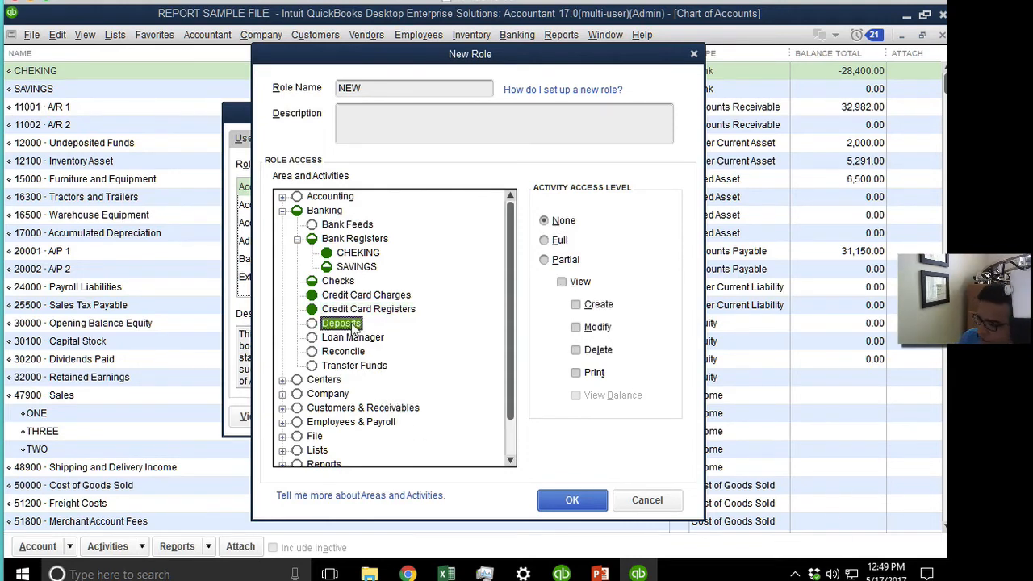
pyautogui.click(353, 338)
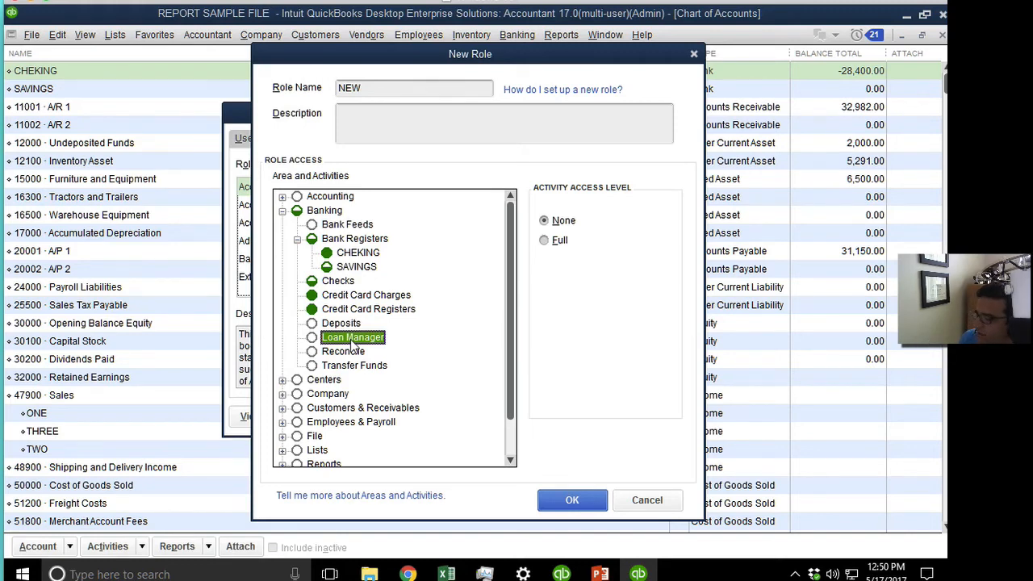
pyautogui.click(546, 240)
pyautogui.click(559, 223)
pyautogui.click(558, 240)
pyautogui.click(560, 221)
pyautogui.click(337, 354)
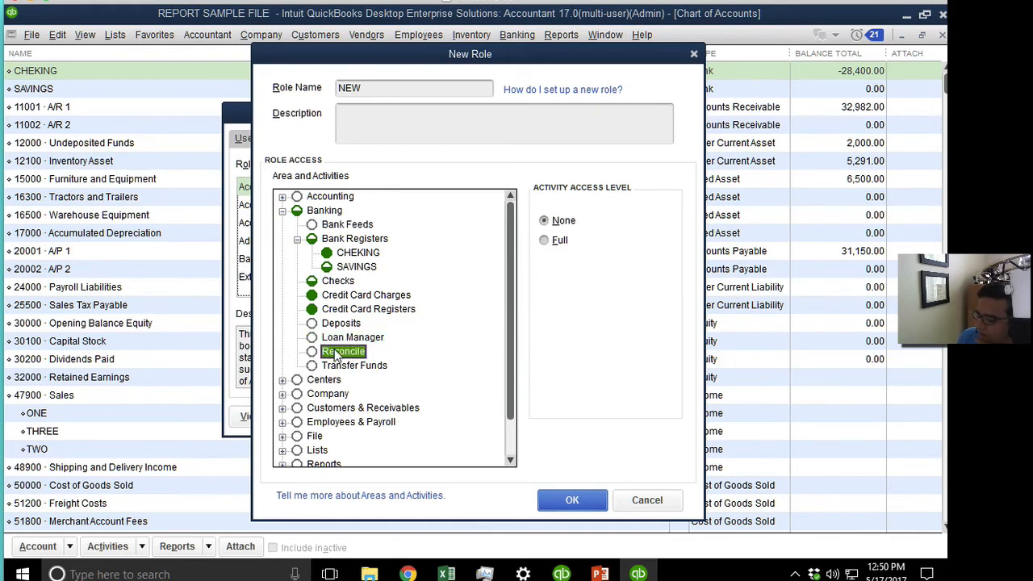
pyautogui.click(552, 241)
pyautogui.click(557, 221)
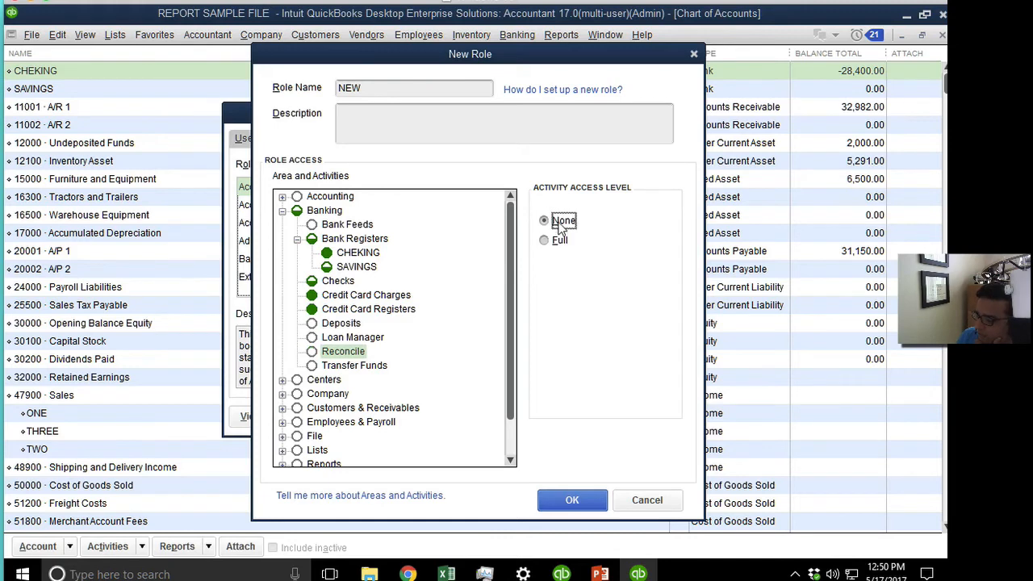
pyautogui.click(365, 368)
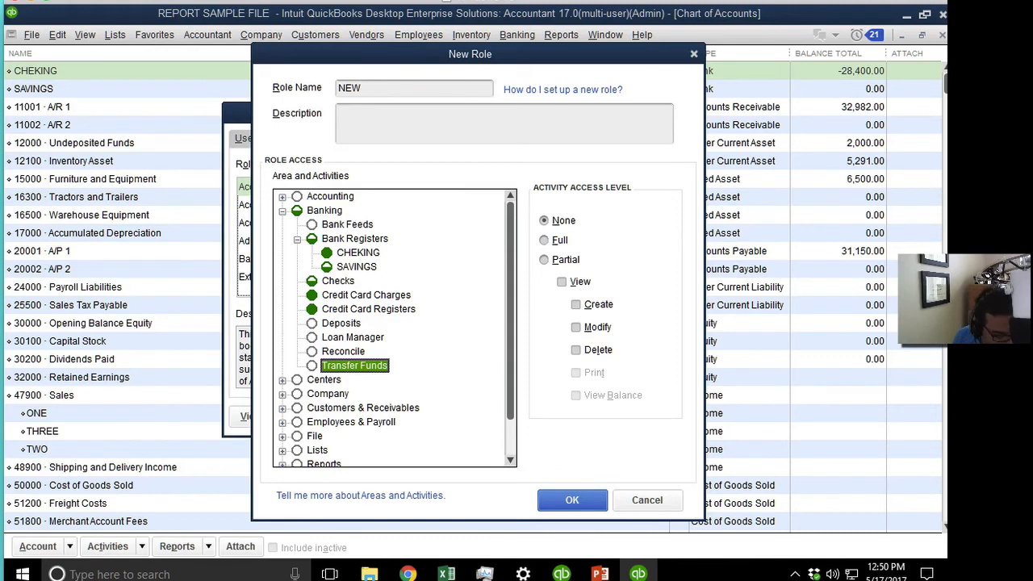
pyautogui.click(281, 211)
# Expand Centers and give Customer Center and Vendor Center full access.
pyautogui.click(281, 224)
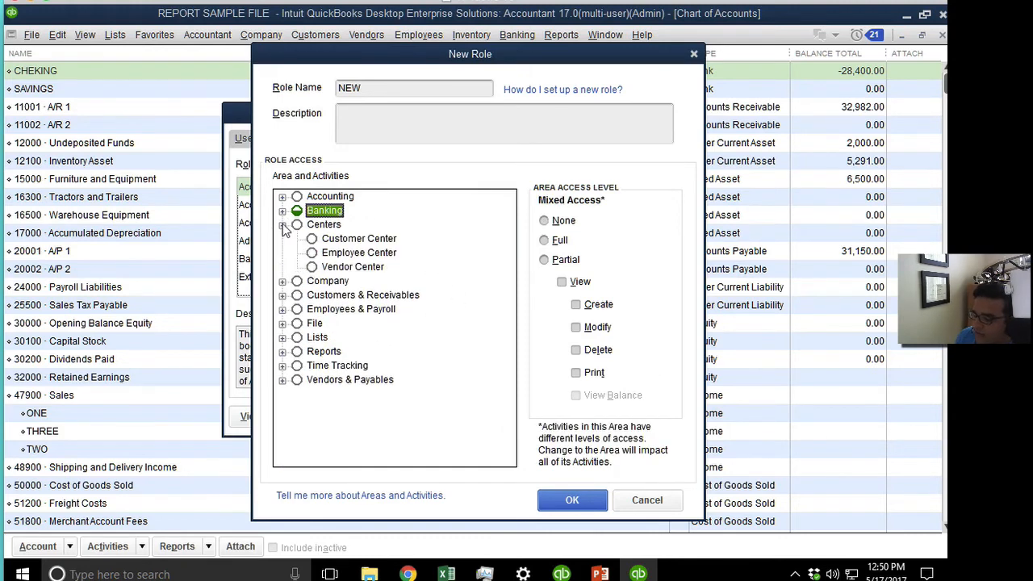
pyautogui.click(370, 240)
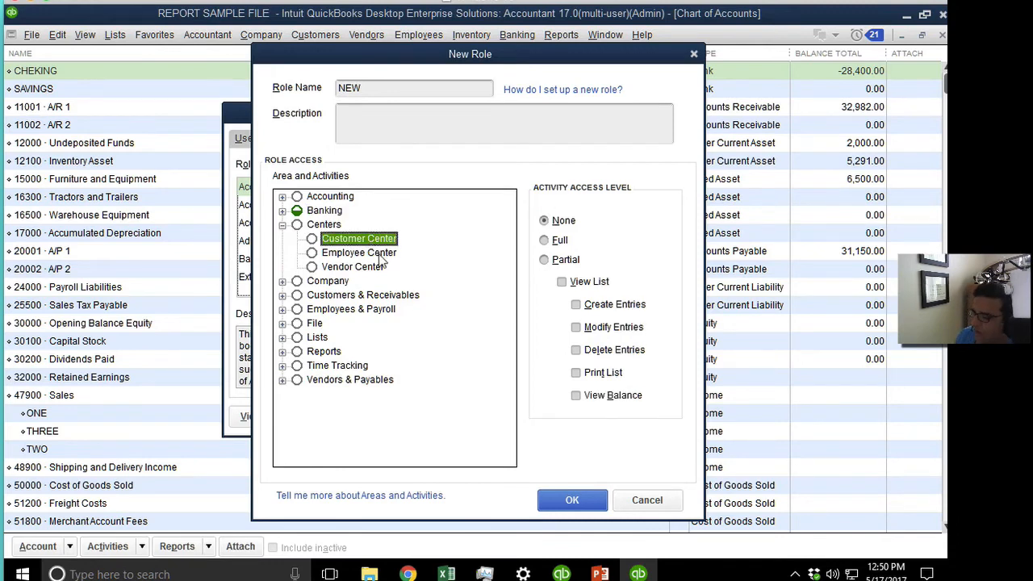
pyautogui.click(377, 254)
pyautogui.click(374, 269)
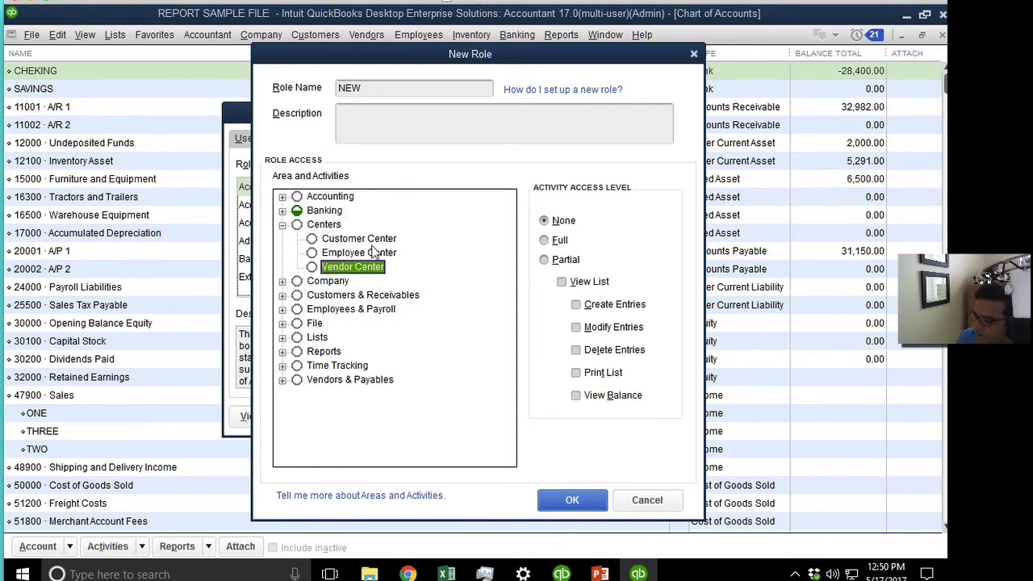
pyautogui.click(374, 243)
pyautogui.click(367, 255)
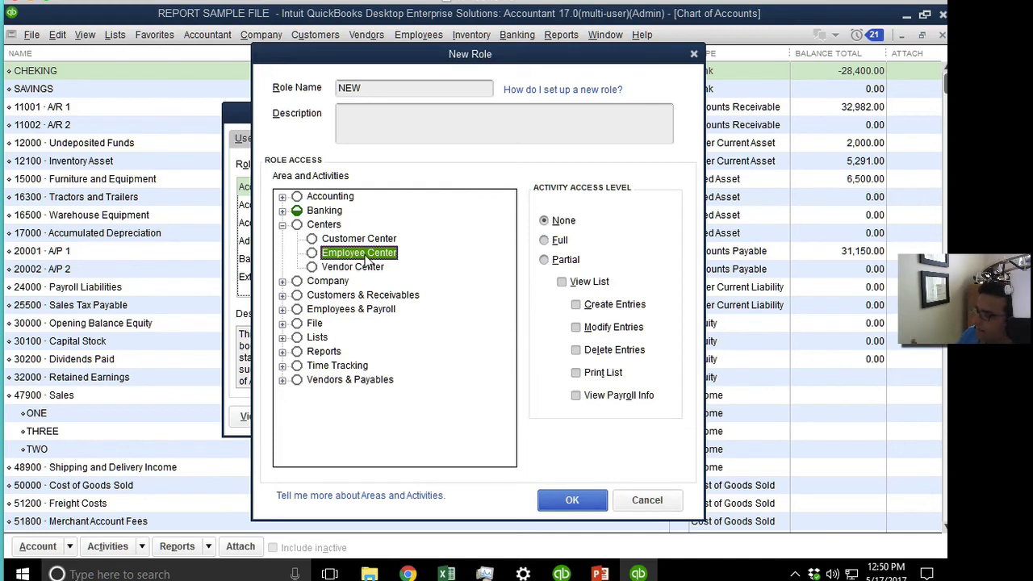
pyautogui.click(363, 241)
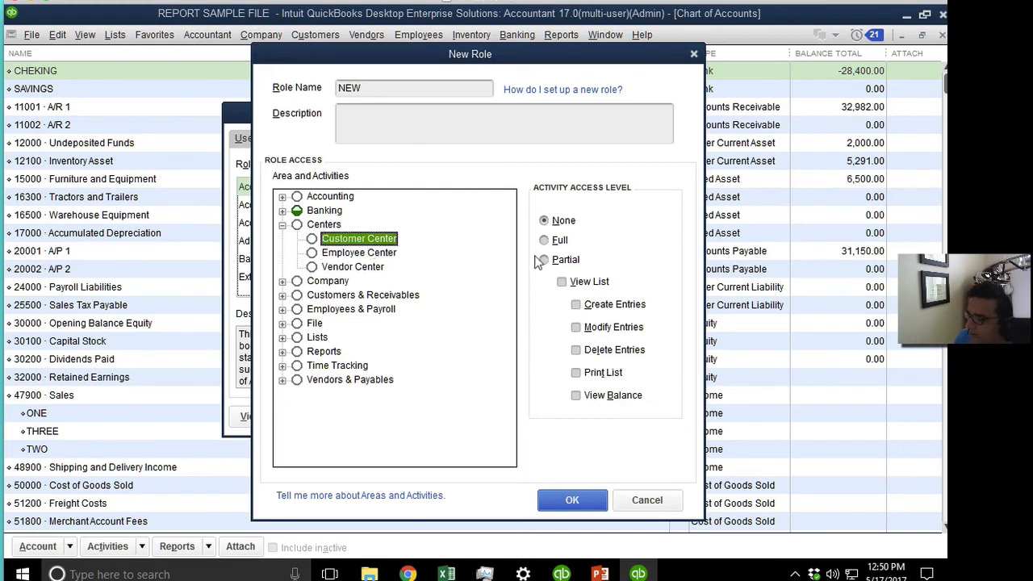
pyautogui.click(565, 259)
pyautogui.click(559, 240)
pyautogui.click(353, 269)
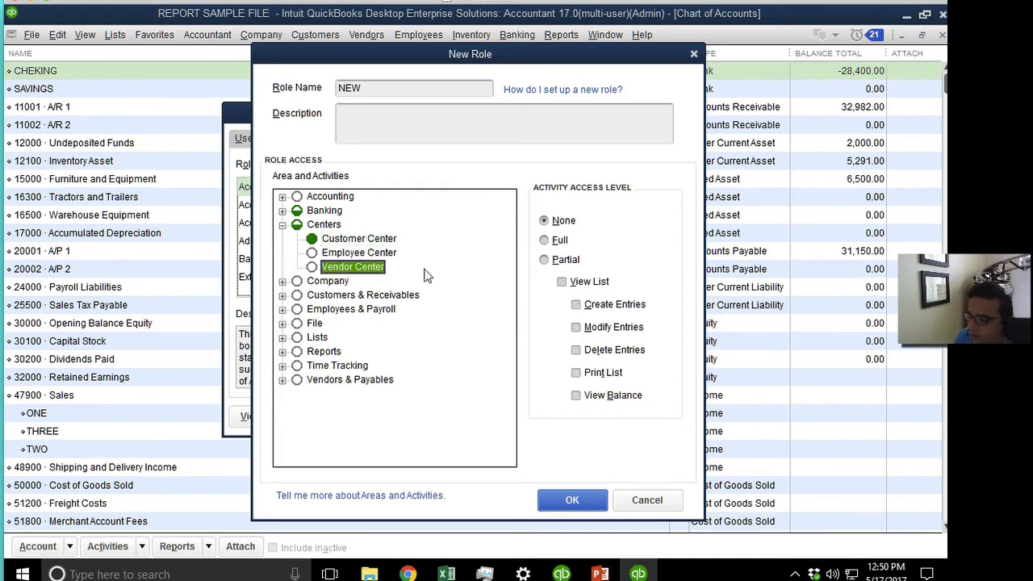
pyautogui.click(561, 242)
# Limit Employee Center access to viewing the list only.
pyautogui.click(371, 254)
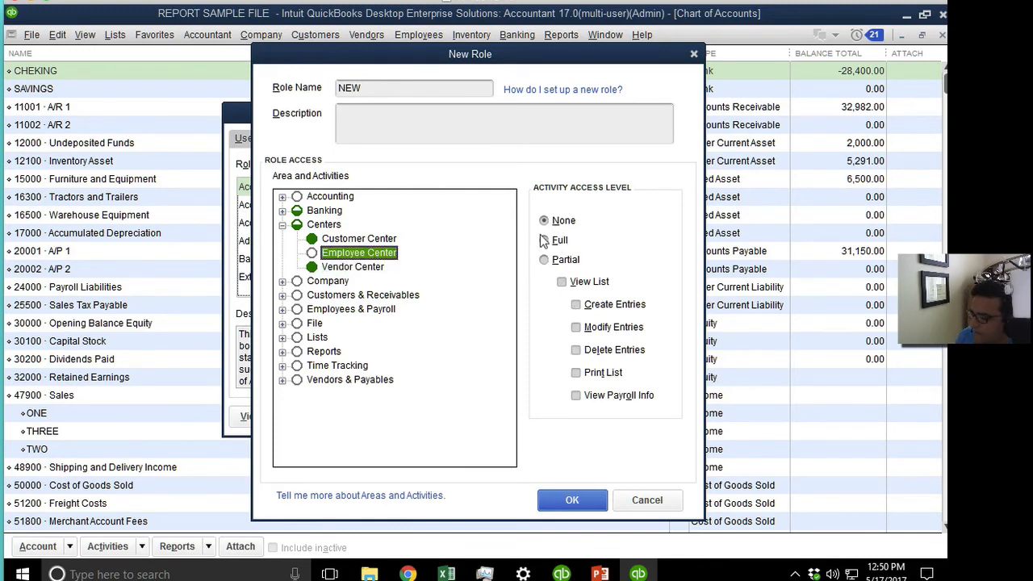
pyautogui.click(563, 282)
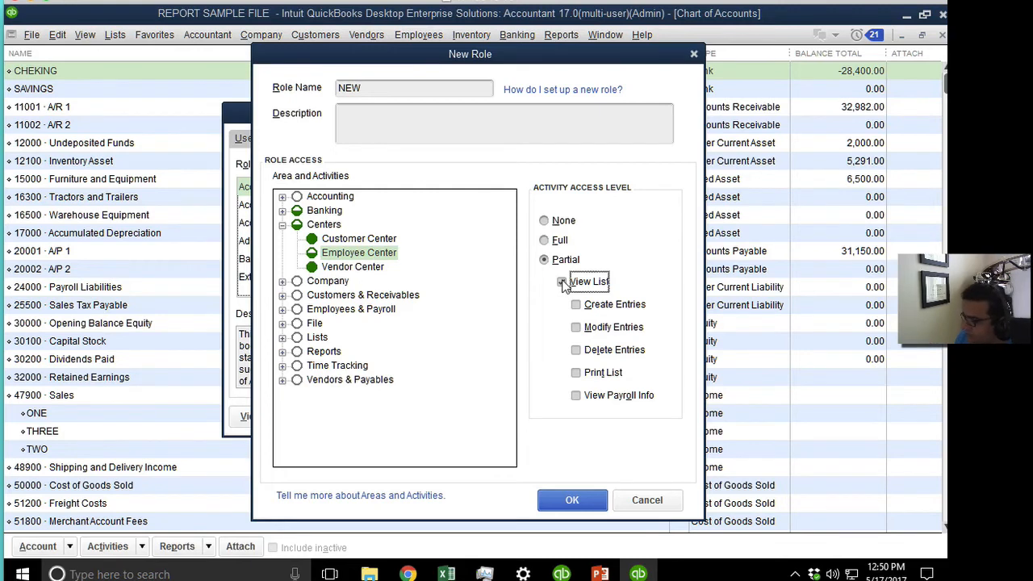
pyautogui.click(600, 280)
pyautogui.click(598, 281)
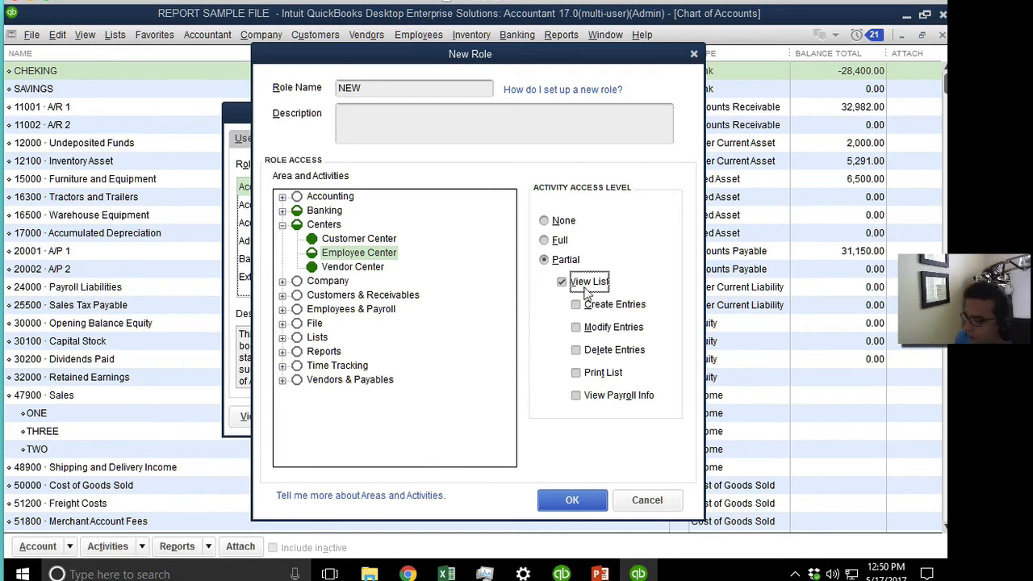
pyautogui.click(331, 284)
pyautogui.click(283, 283)
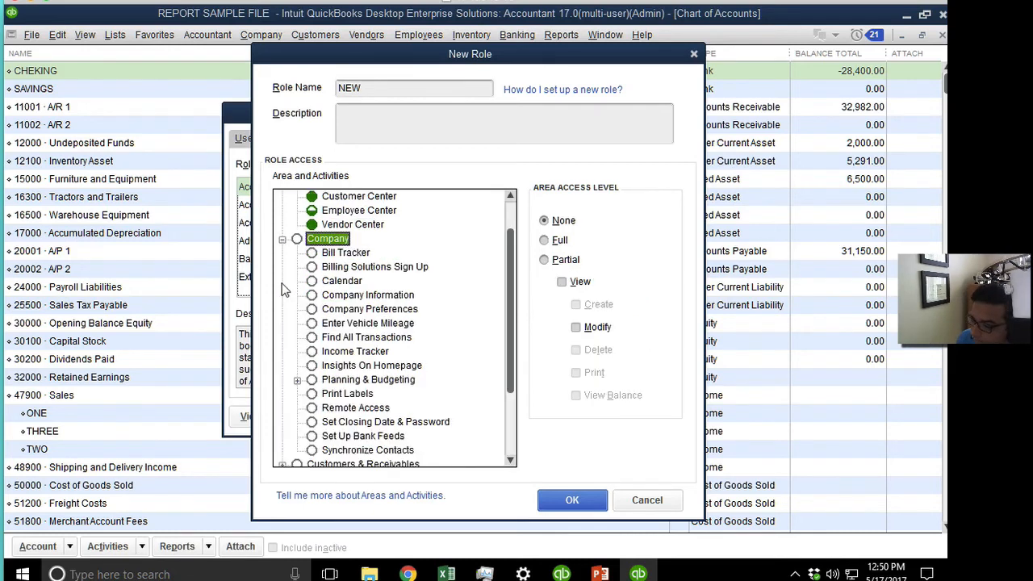
pyautogui.click(343, 213)
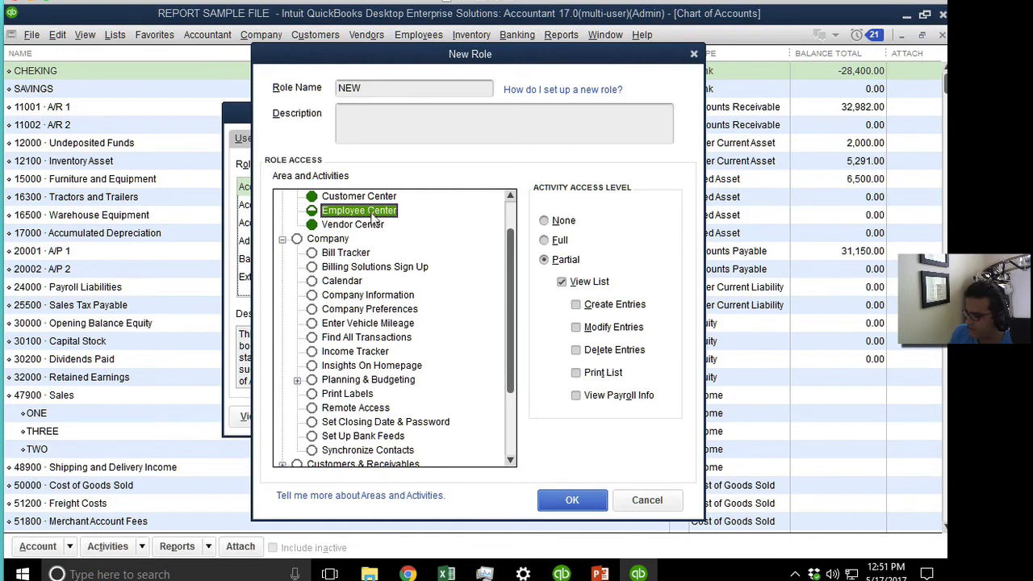
pyautogui.click(599, 327)
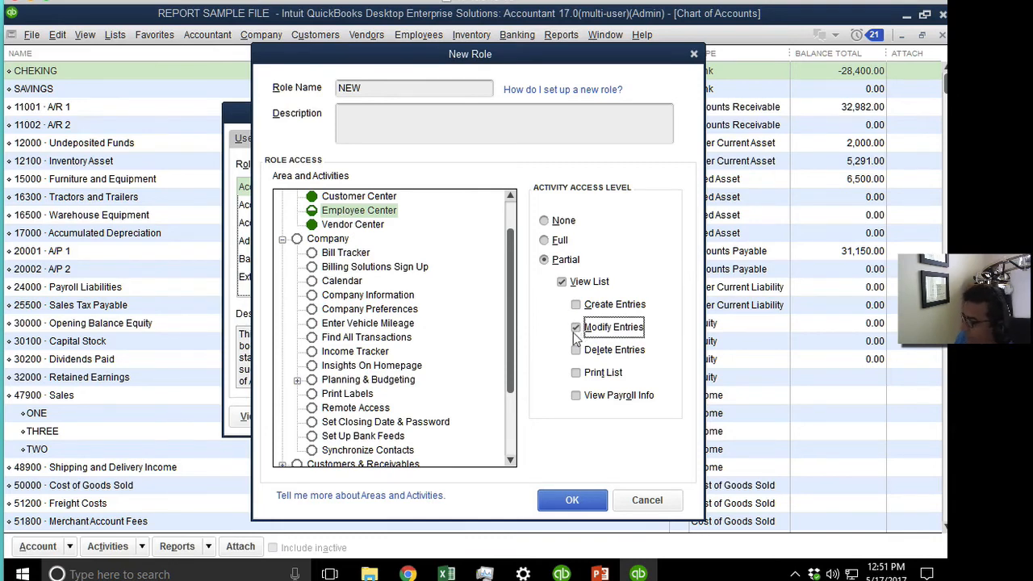
pyautogui.click(576, 328)
pyautogui.click(576, 305)
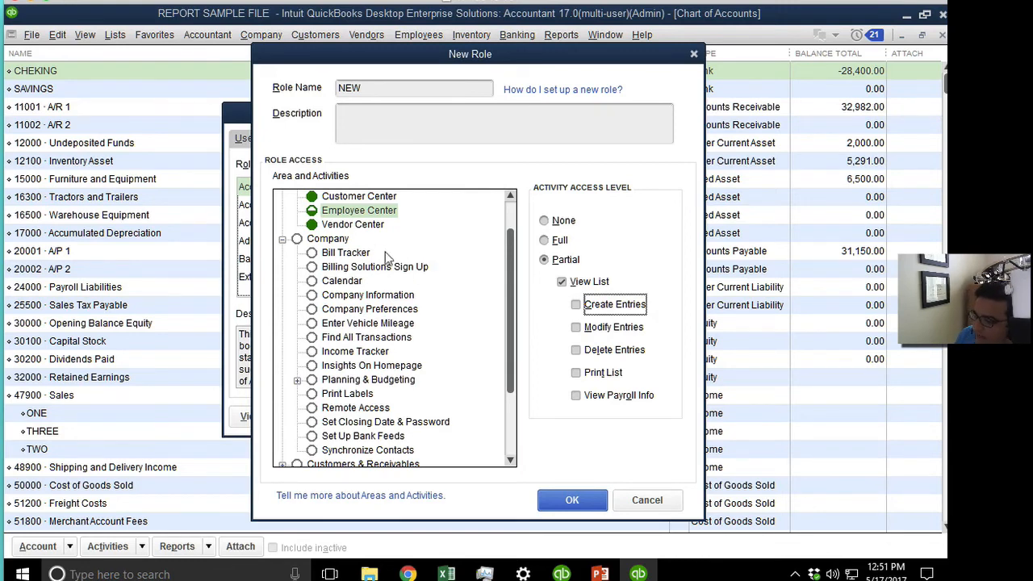
pyautogui.click(340, 253)
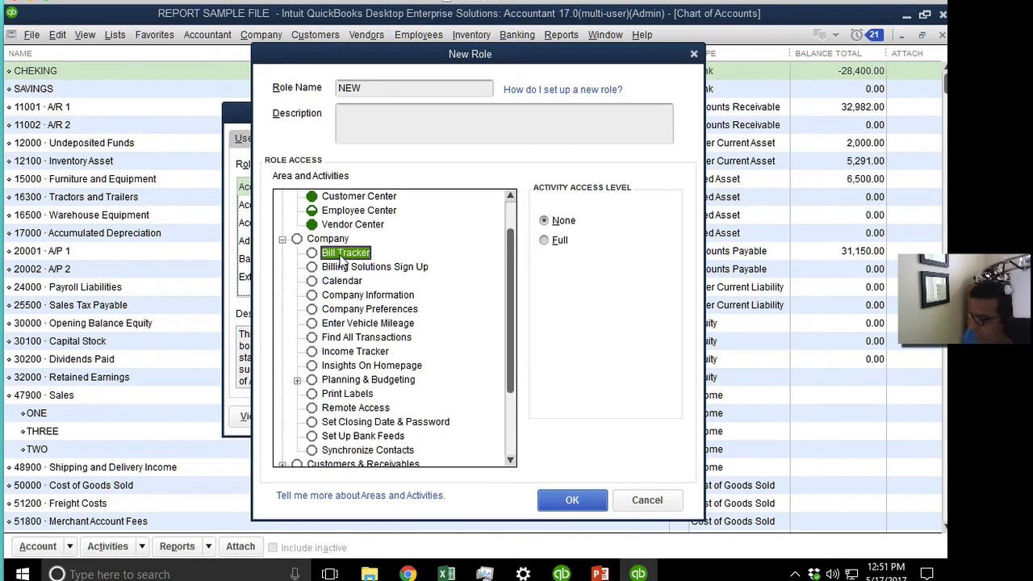
pyautogui.click(388, 274)
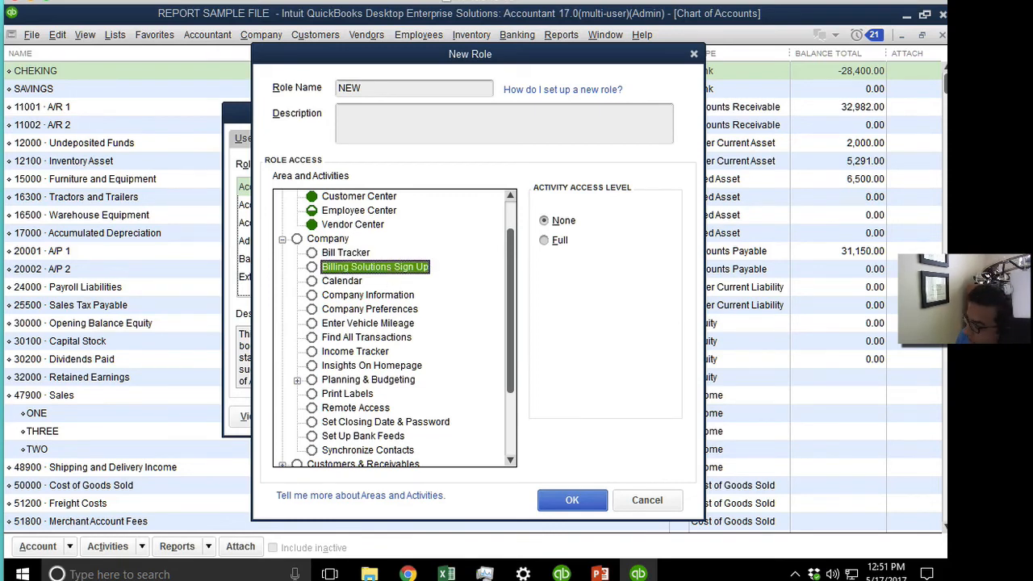
pyautogui.scroll(-2, 565, 289)
pyautogui.scroll(3, 460, 289)
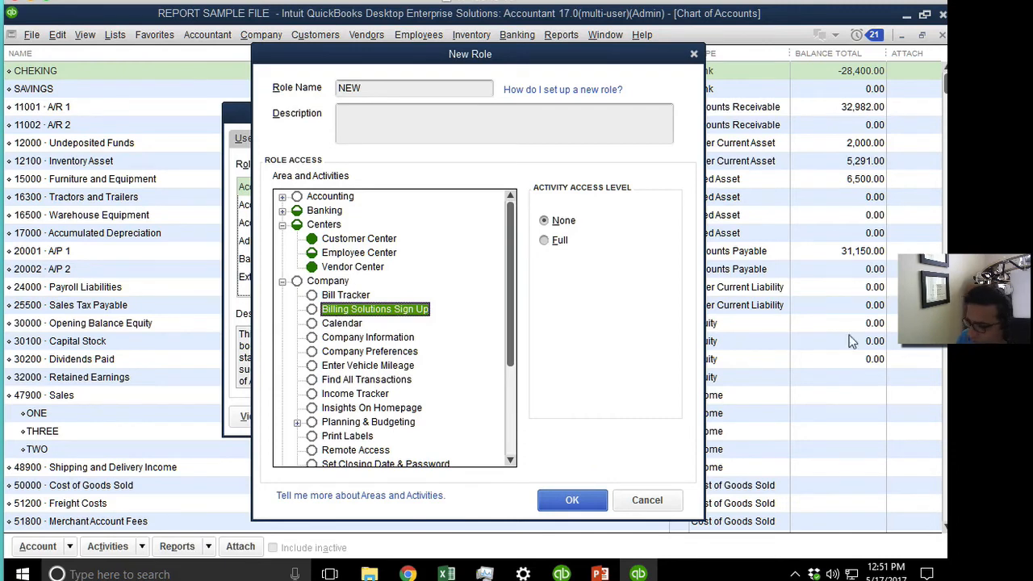
pyautogui.click(346, 324)
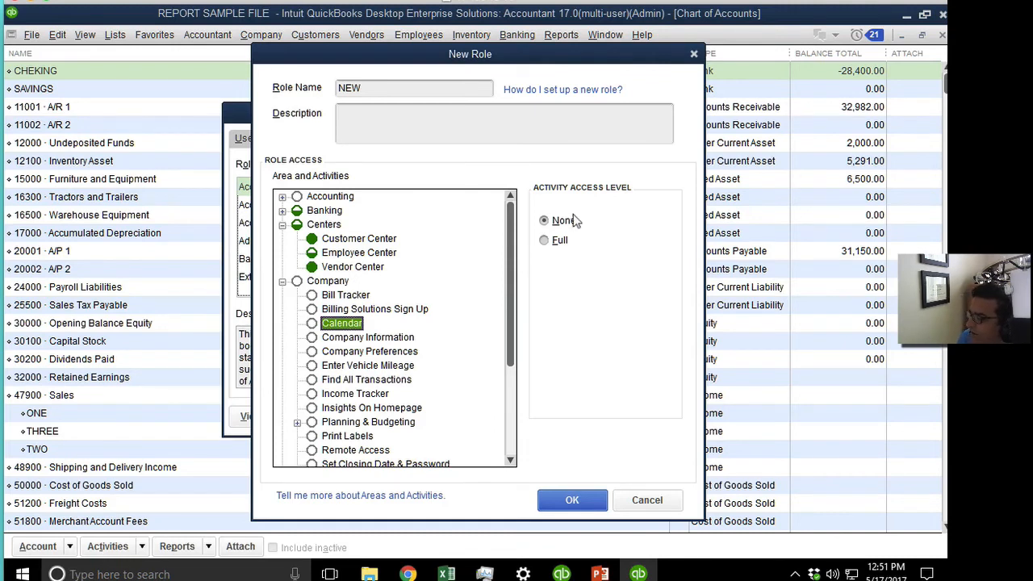
# Give Company Information view and modify access, and Company Preferences full access.
pyautogui.click(371, 339)
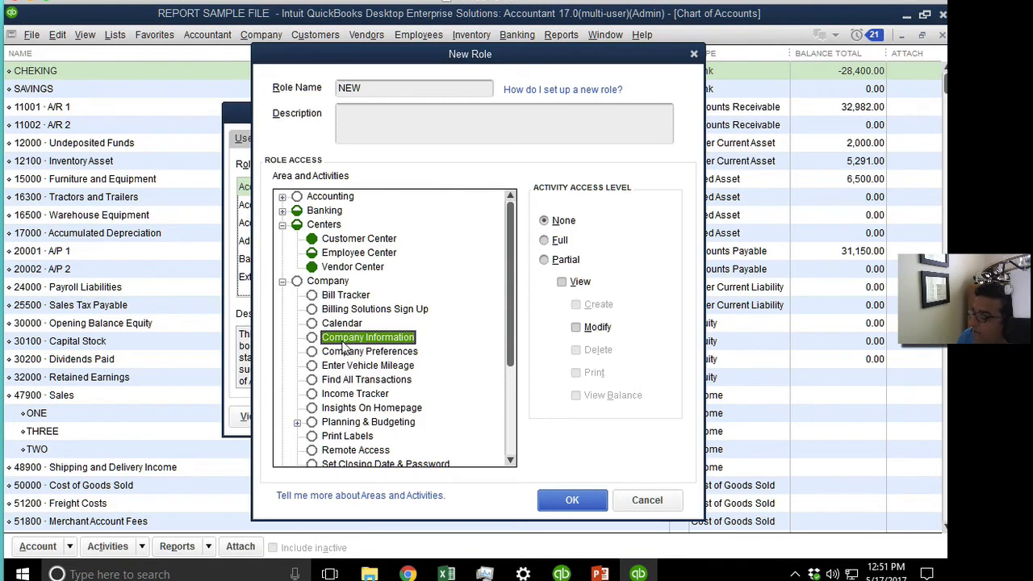
pyautogui.click(554, 262)
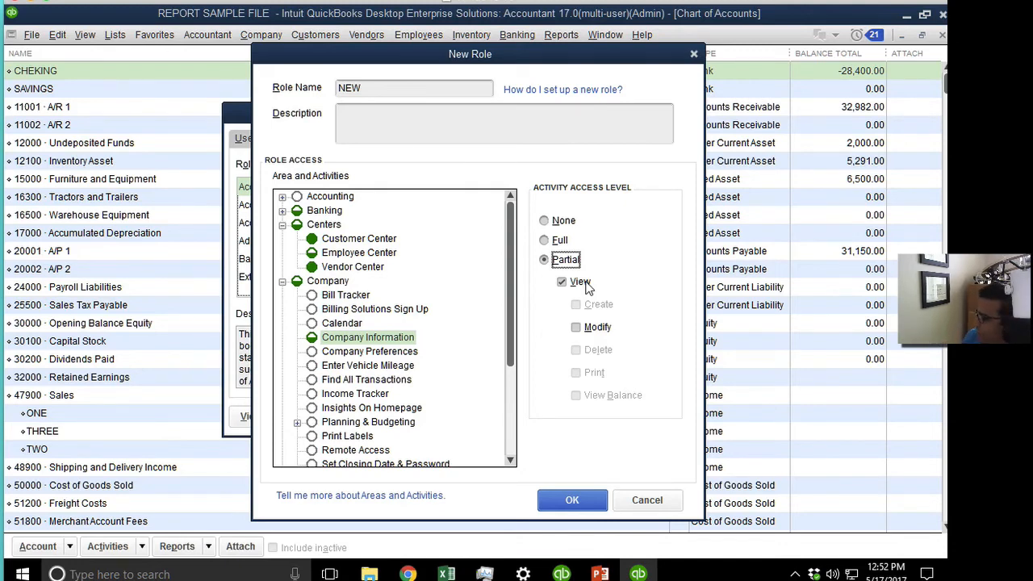
pyautogui.click(600, 328)
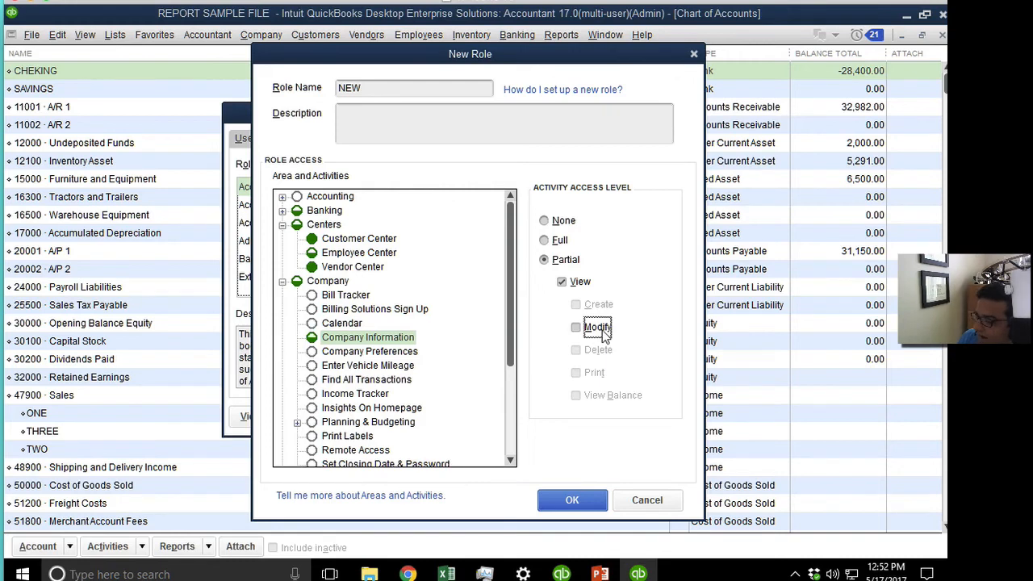
pyautogui.click(392, 355)
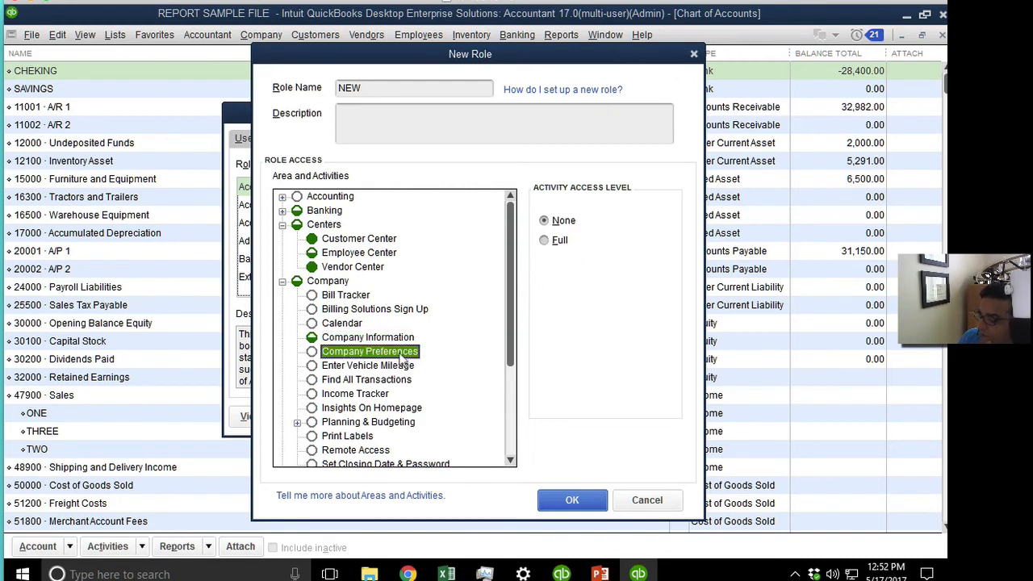
pyautogui.click(547, 241)
pyautogui.click(545, 222)
pyautogui.click(544, 242)
pyautogui.click(545, 221)
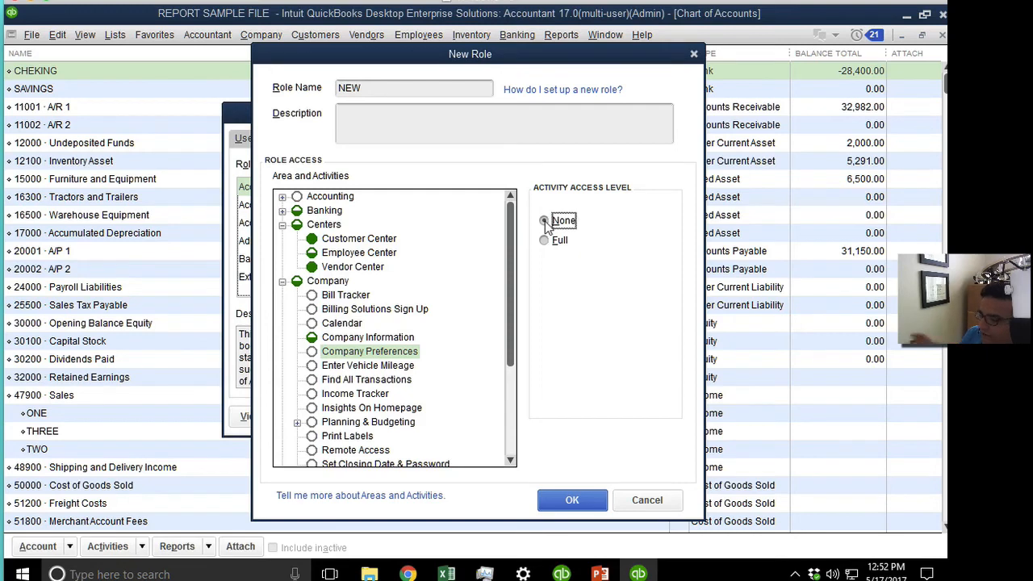
pyautogui.click(545, 241)
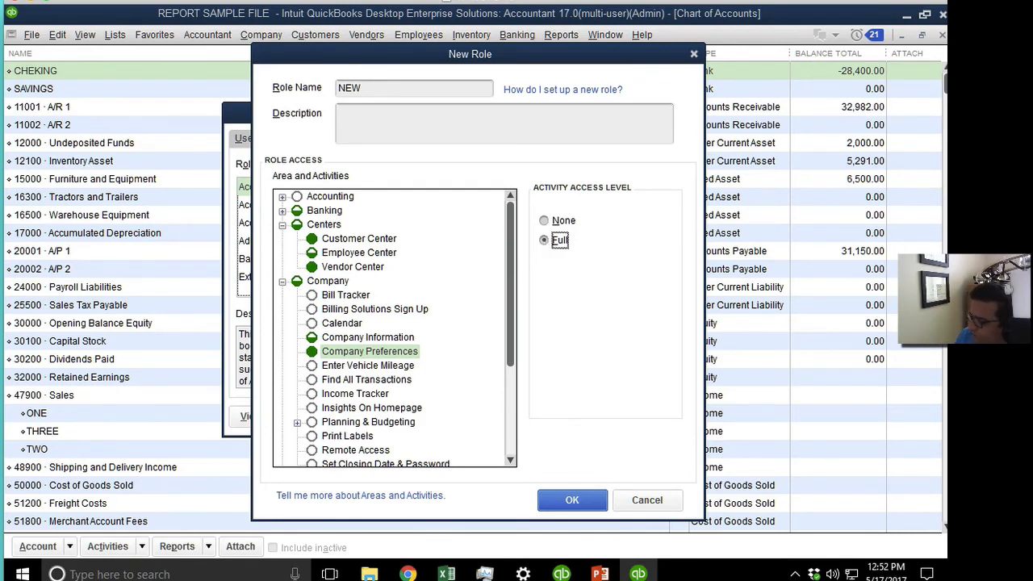
# Check Enter Vehicle Mileage and Find All Transactions, then discard the role and close all windows.
pyautogui.click(405, 365)
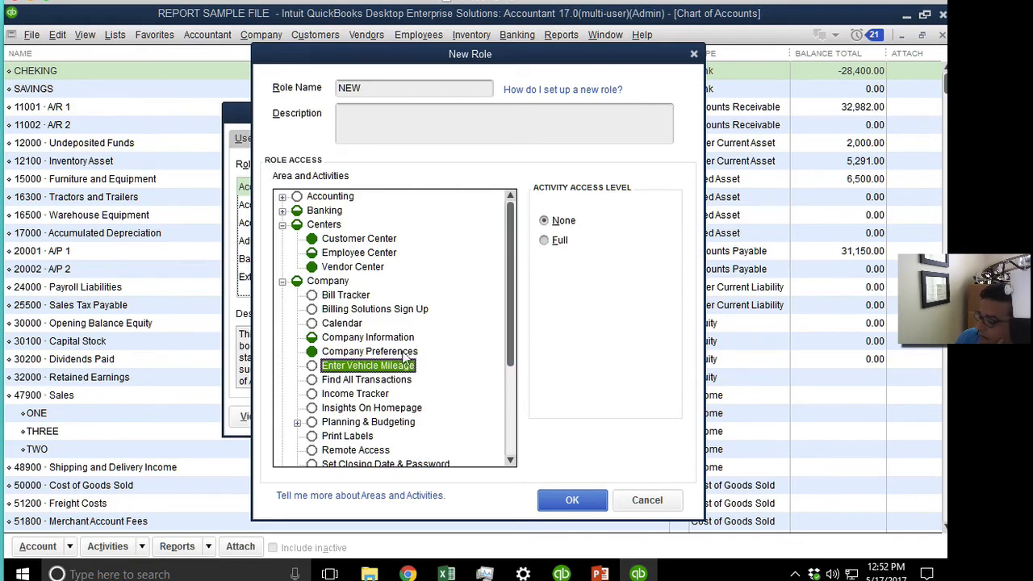
pyautogui.click(356, 382)
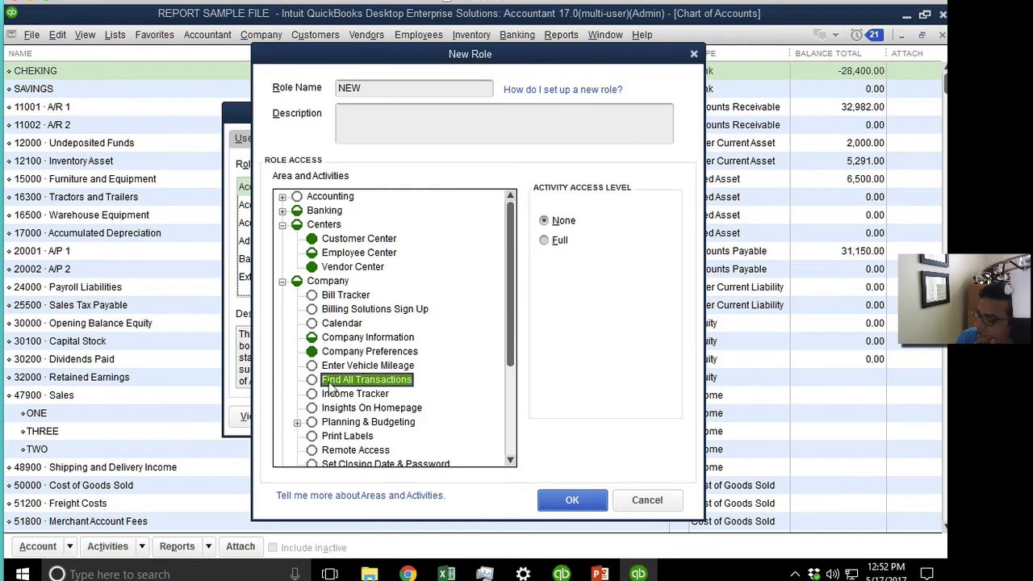
pyautogui.click(649, 500)
pyautogui.click(517, 413)
pyautogui.press('Escape')
pyautogui.press('Escape')
# Search transactions with the TransactionType filter set to Paycheck, finding 0 matches, then close Find.
pyautogui.click(57, 35)
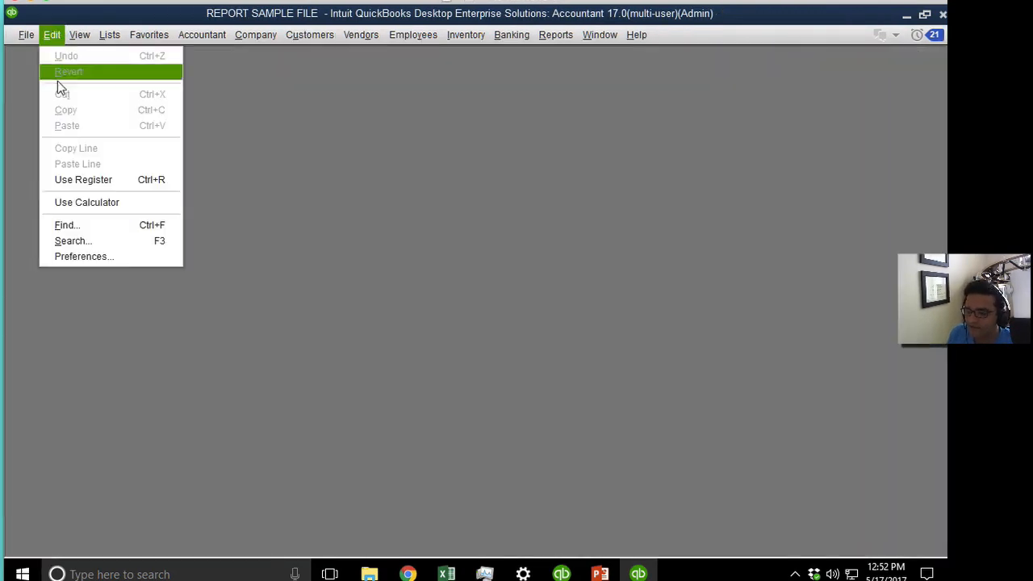
pyautogui.click(97, 229)
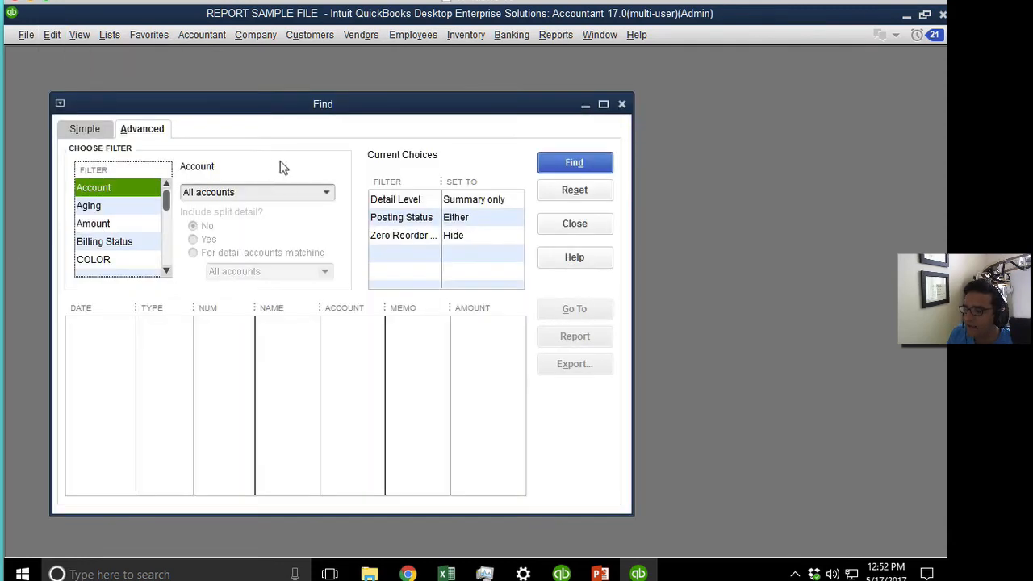
pyautogui.moveTo(286, 110); pyautogui.dragTo(382, 110)
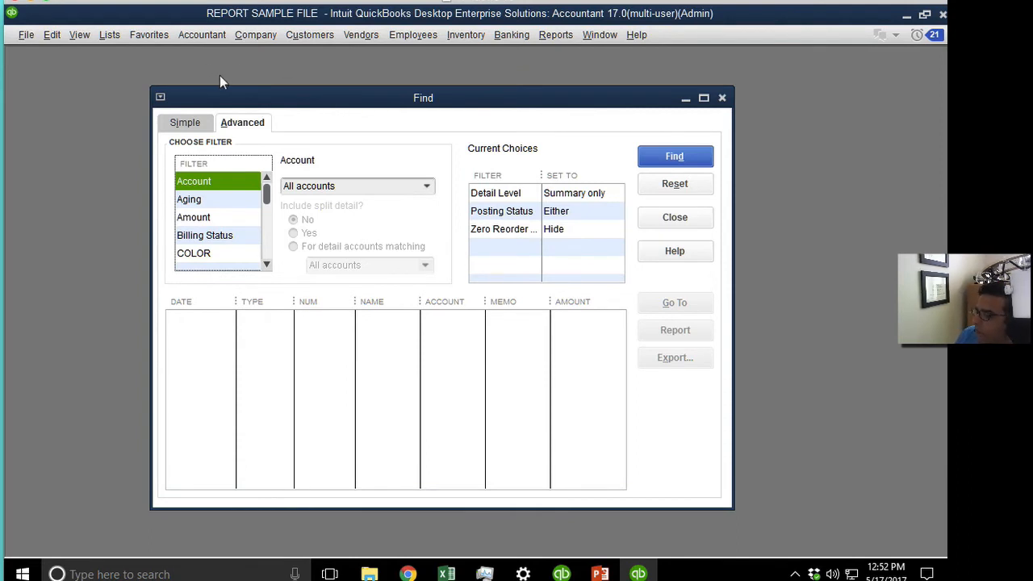
pyautogui.moveTo(364, 100)
pyautogui.mouseDown()
pyautogui.moveTo(288, 101)
pyautogui.moveTo(358, 96)
pyautogui.mouseUp()
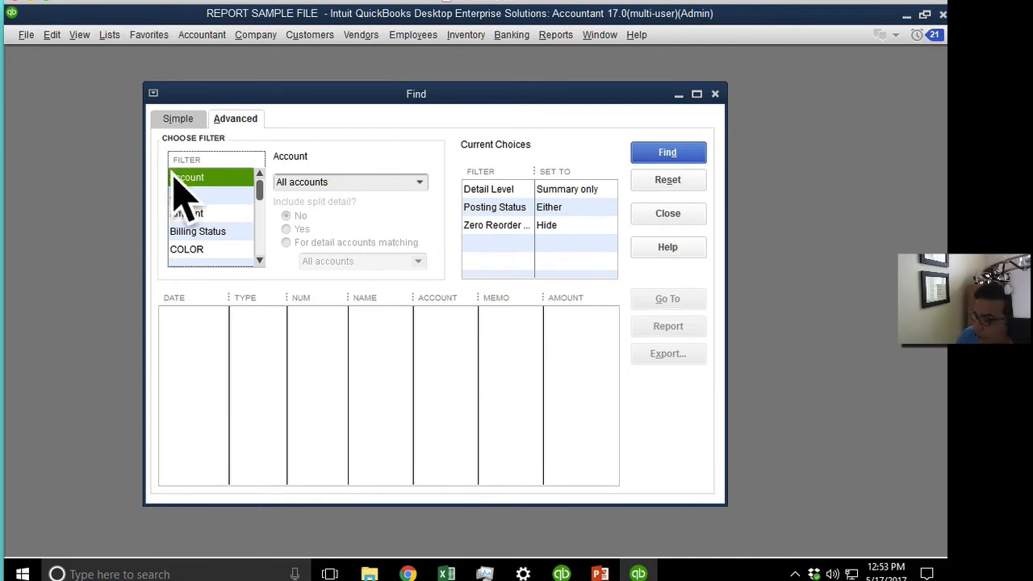
pyautogui.click(197, 232)
pyautogui.press('t')
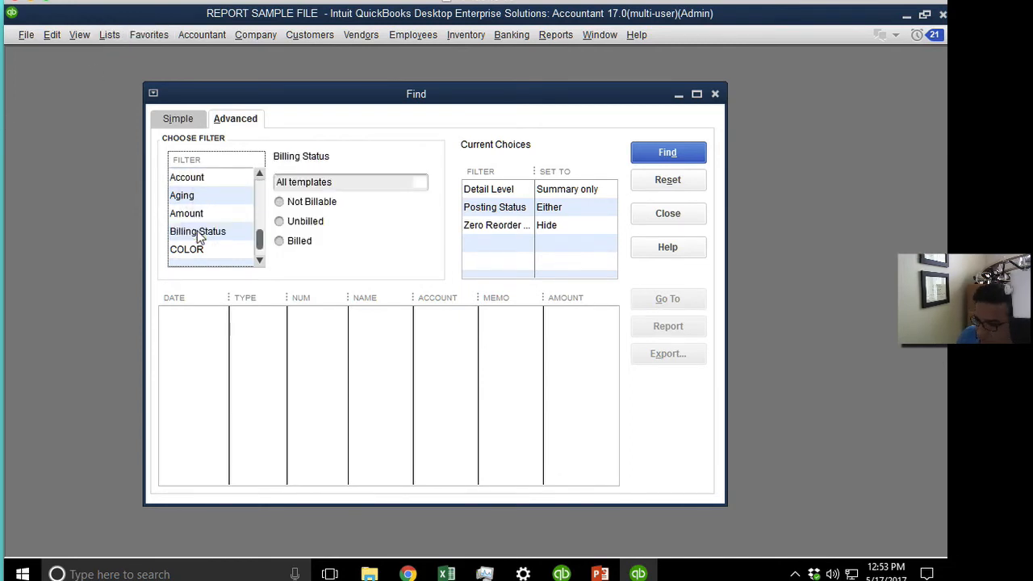
pyautogui.click(208, 250)
pyautogui.click(403, 183)
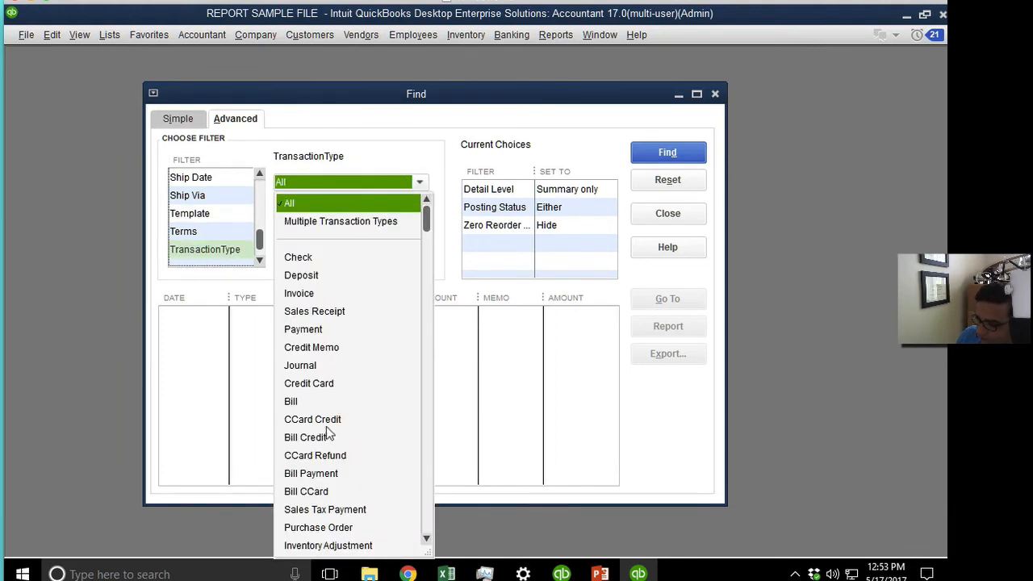
pyautogui.scroll(-2, 326, 426)
pyautogui.click(305, 491)
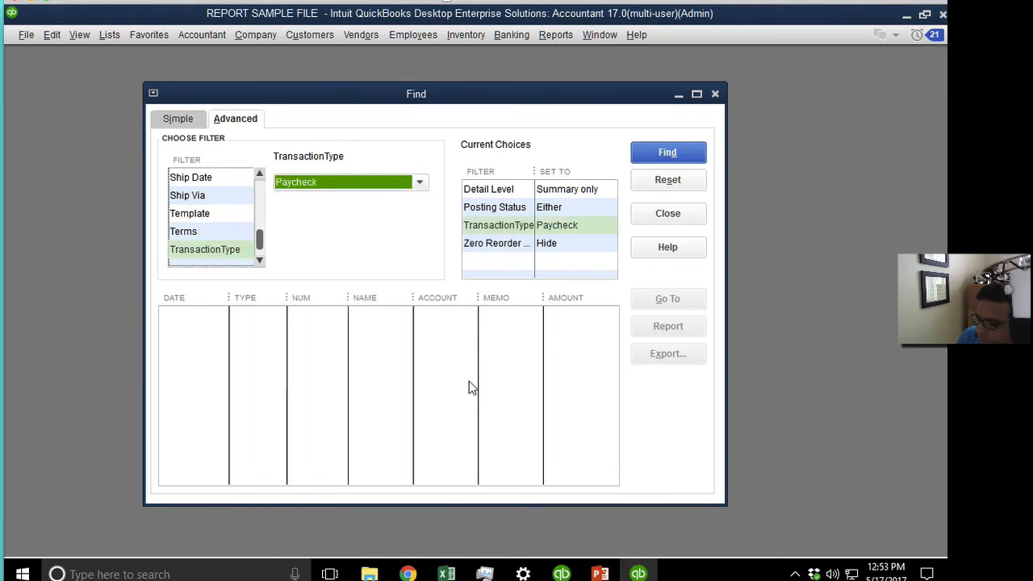
pyautogui.click(669, 155)
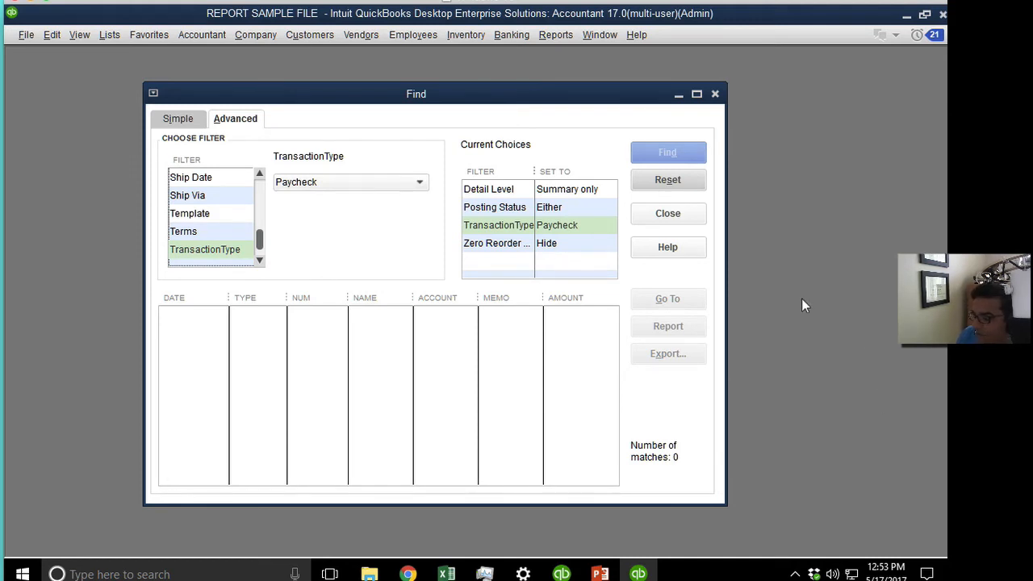
pyautogui.click(674, 213)
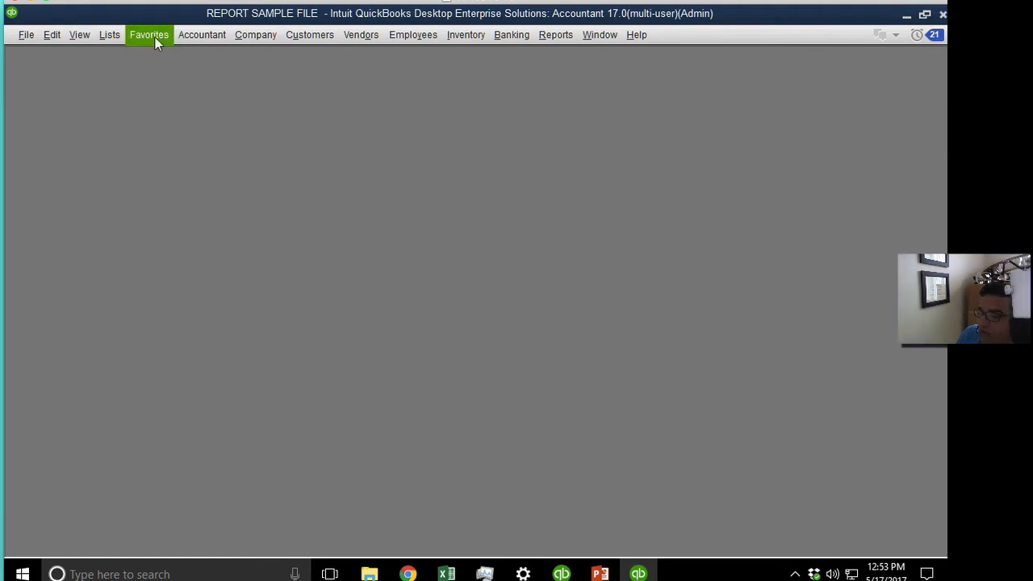
# From Company > Users, dismiss the new-user form and start a blank New Role.
pyautogui.click(242, 34)
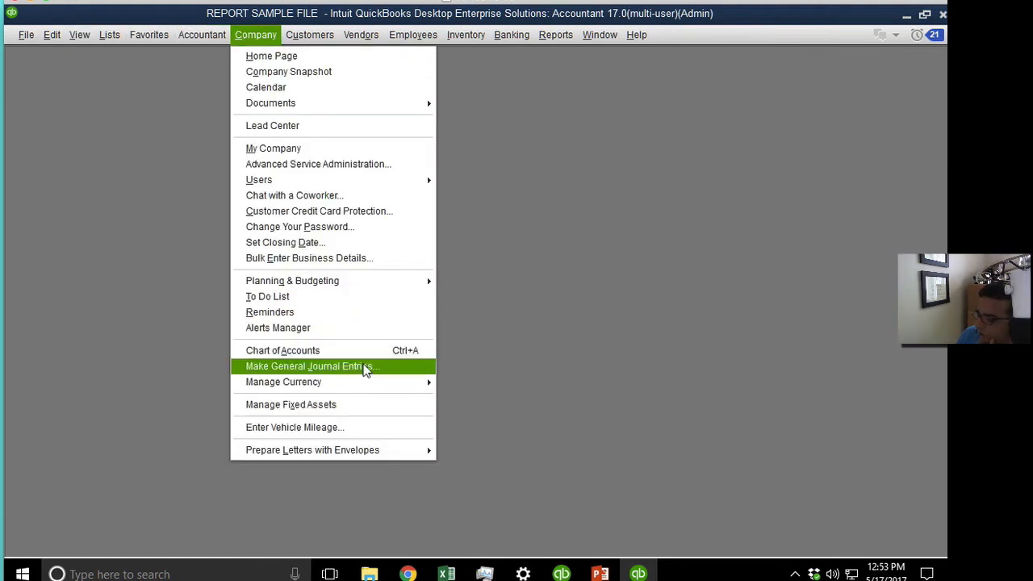
pyautogui.moveTo(340, 183)
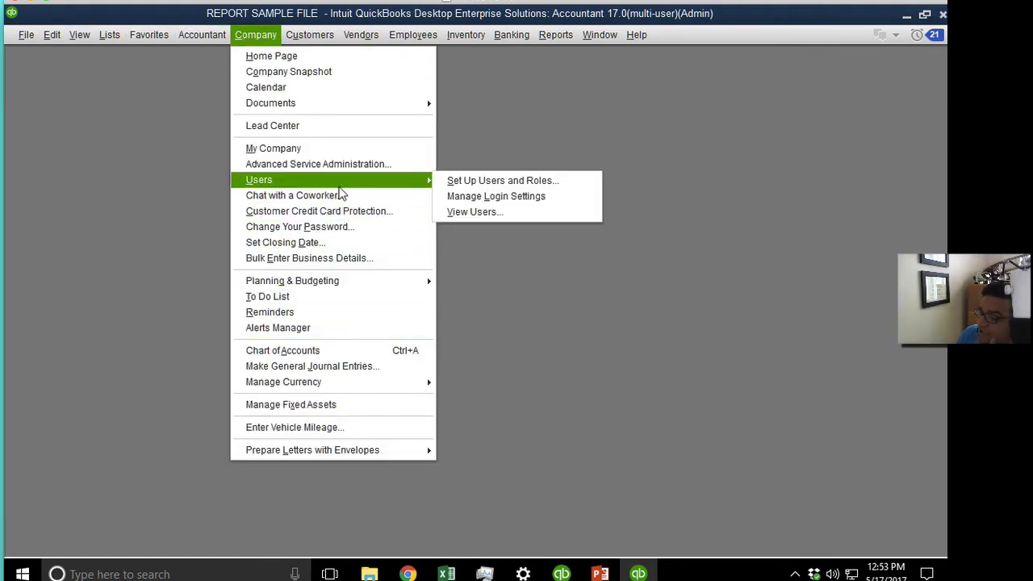
pyautogui.click(519, 178)
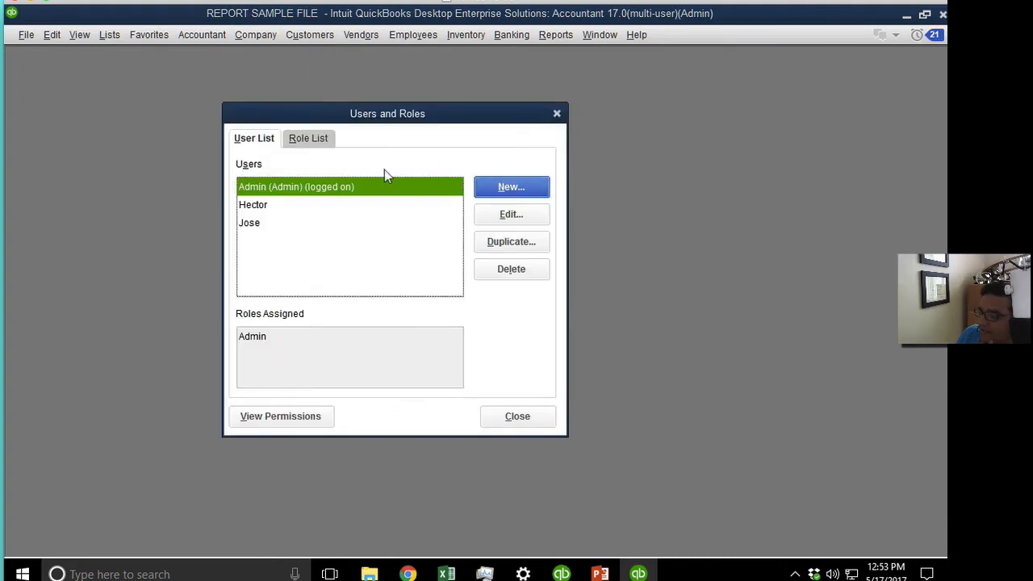
pyautogui.click(489, 192)
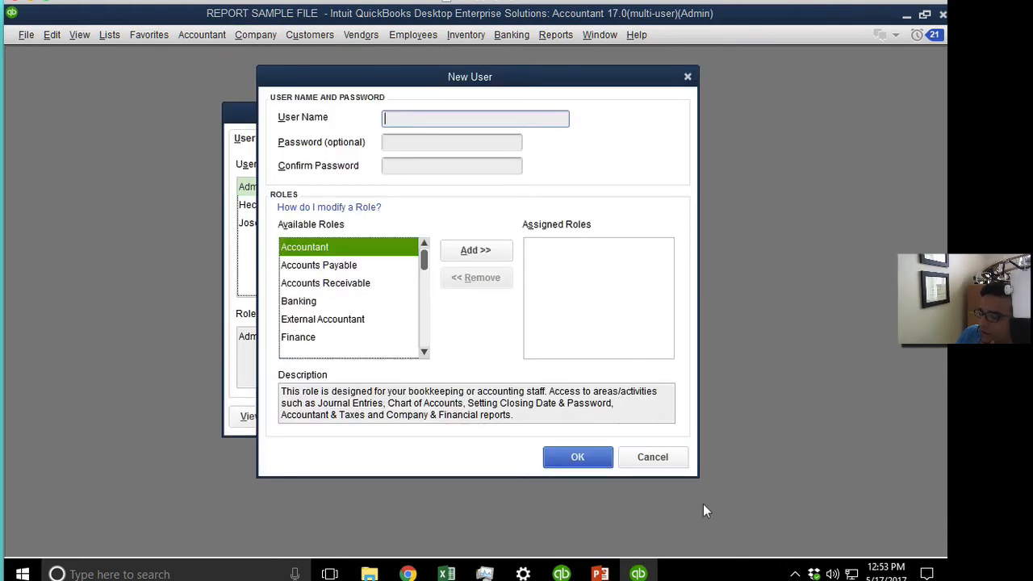
pyautogui.click(676, 457)
pyautogui.click(316, 139)
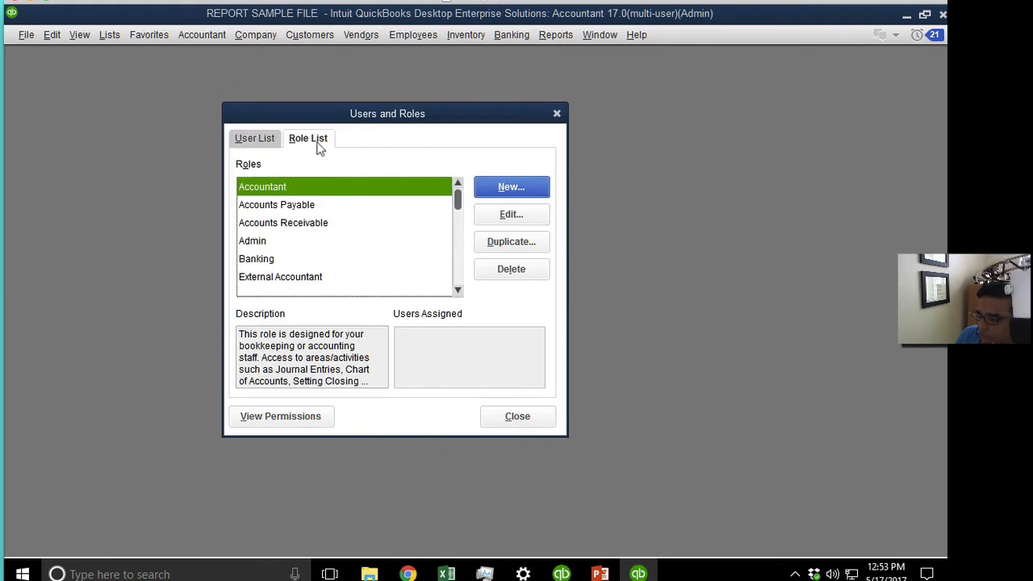
pyautogui.click(502, 188)
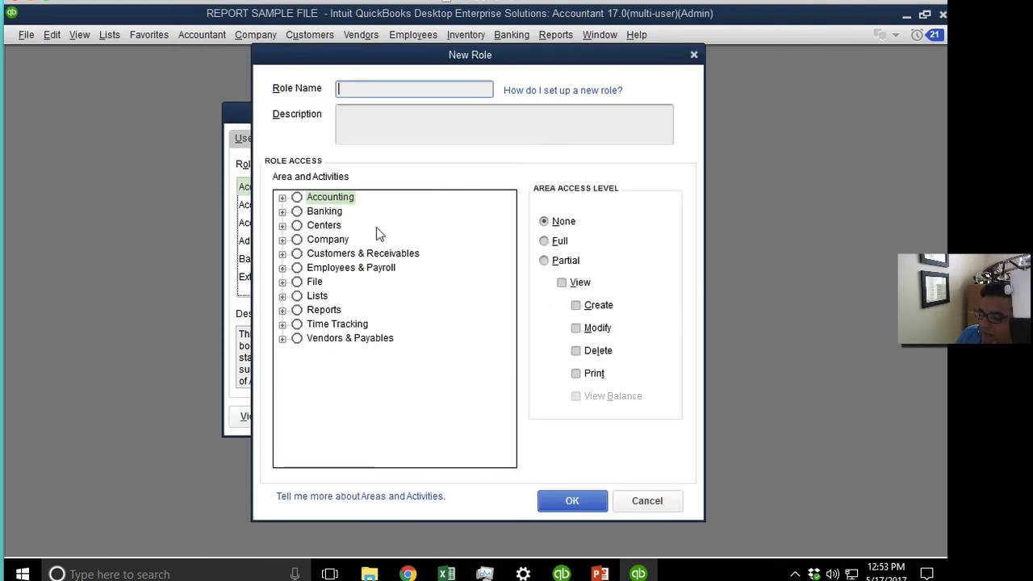
# Expand Company and Reports, checking Find All Transactions and Memorized Report List remain at None.
pyautogui.click(282, 241)
pyautogui.click(360, 339)
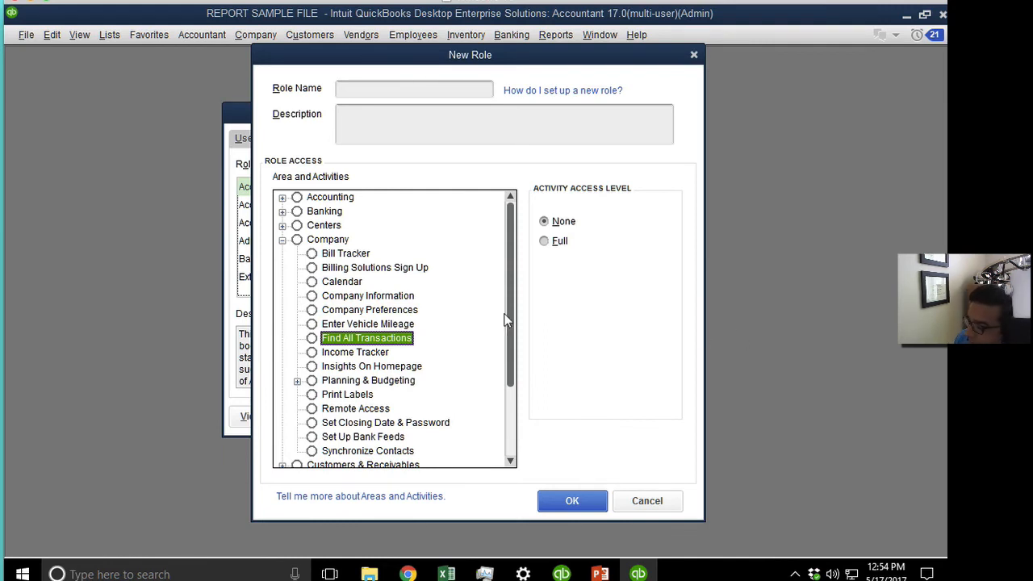
pyautogui.scroll(-4, 505, 370)
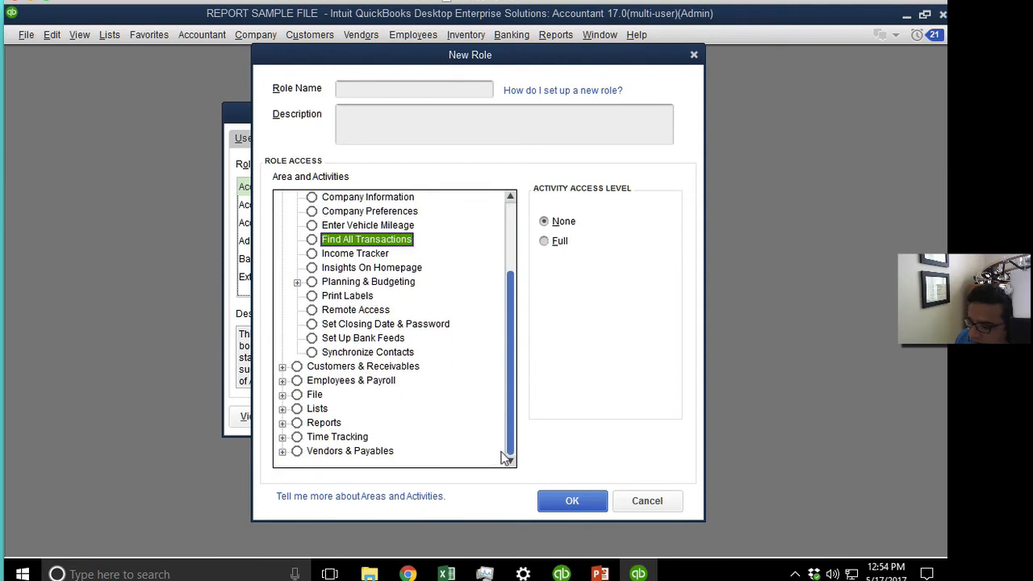
pyautogui.click(282, 422)
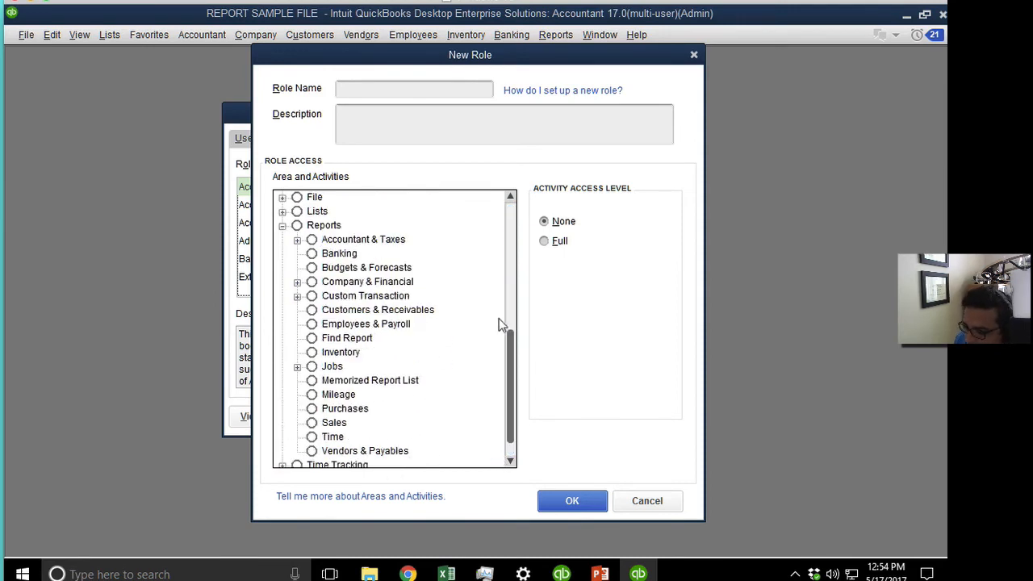
pyautogui.click(349, 382)
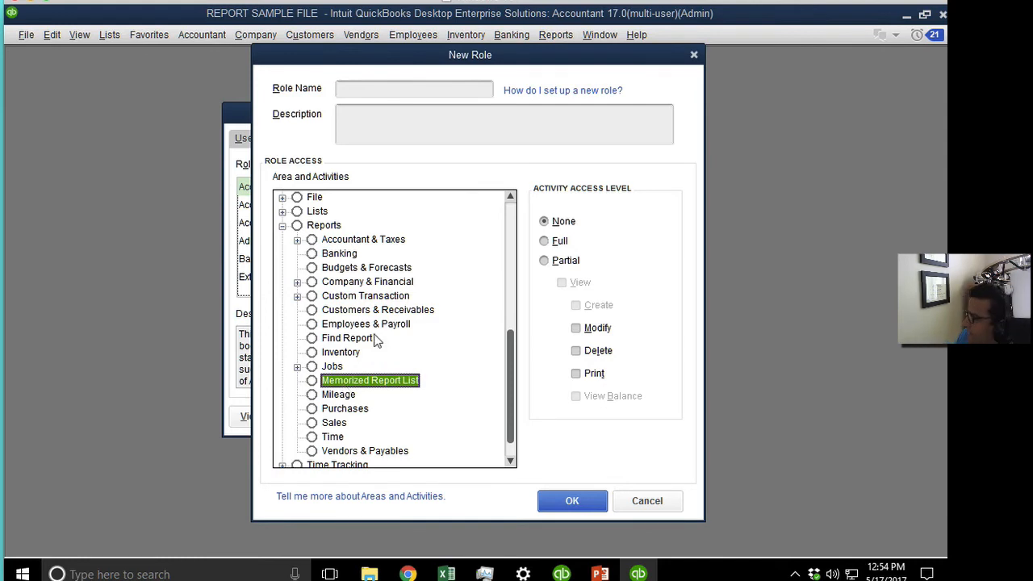
pyautogui.scroll(5, 375, 343)
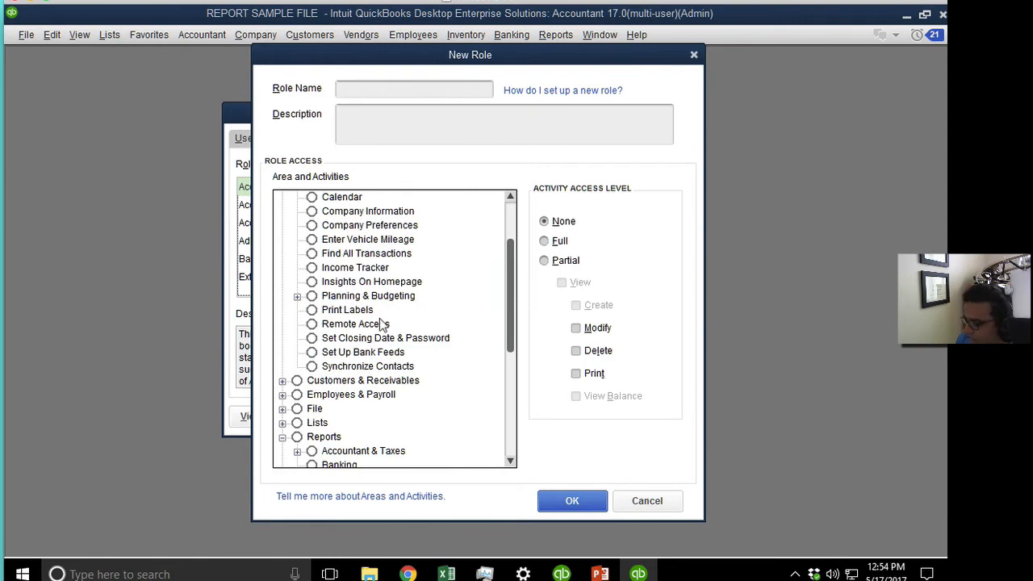
pyautogui.scroll(1, 381, 331)
pyautogui.click(371, 311)
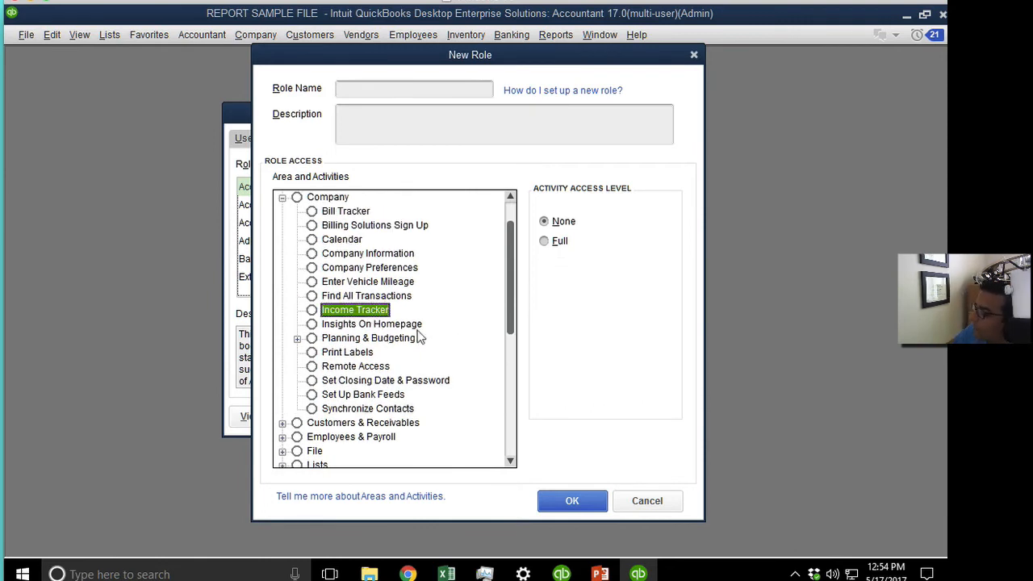
pyautogui.click(366, 326)
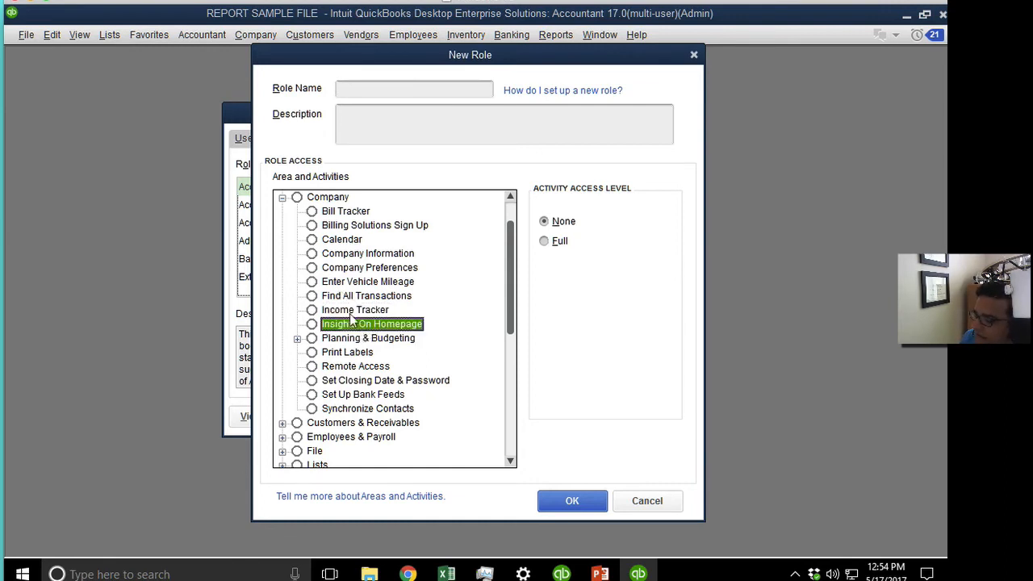
pyautogui.click(297, 338)
pyautogui.click(378, 353)
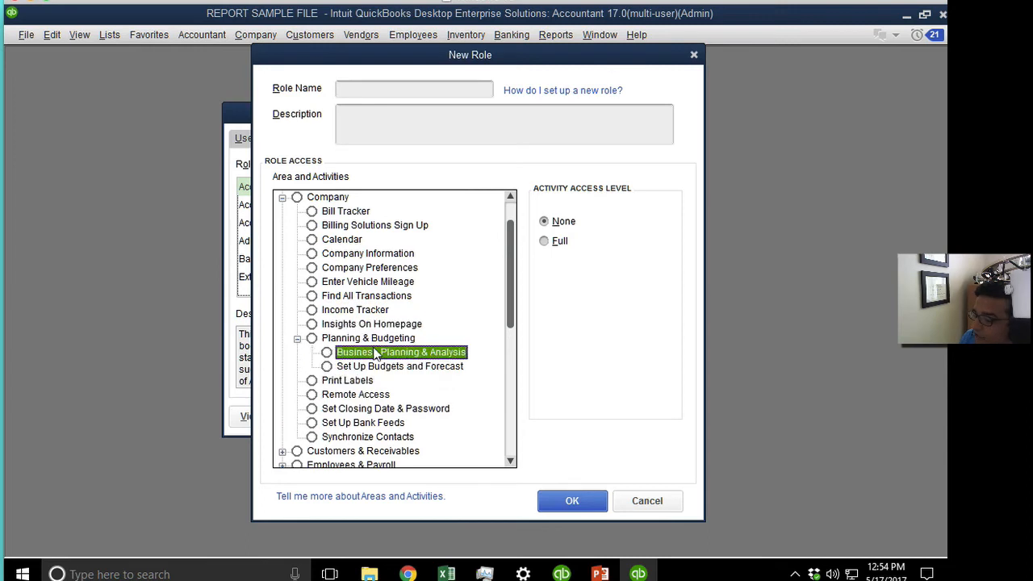
pyautogui.click(384, 367)
pyautogui.click(379, 353)
pyautogui.click(383, 367)
pyautogui.click(376, 354)
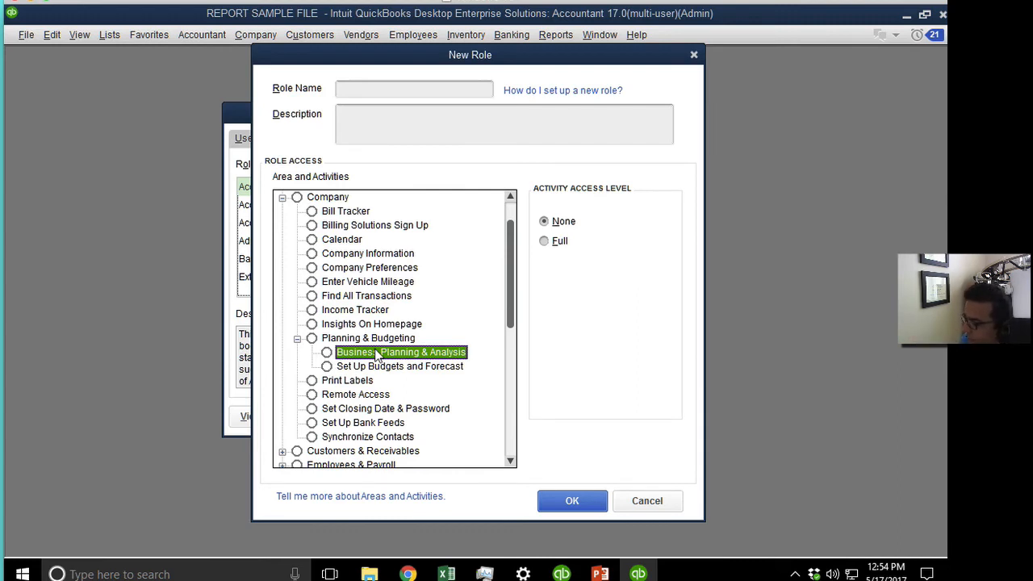
pyautogui.click(347, 383)
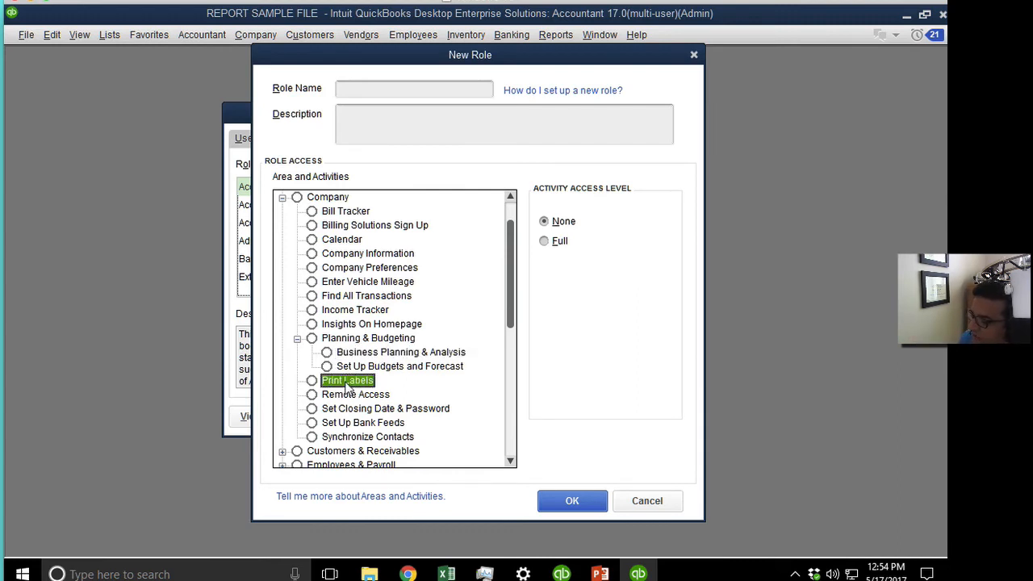
pyautogui.click(366, 398)
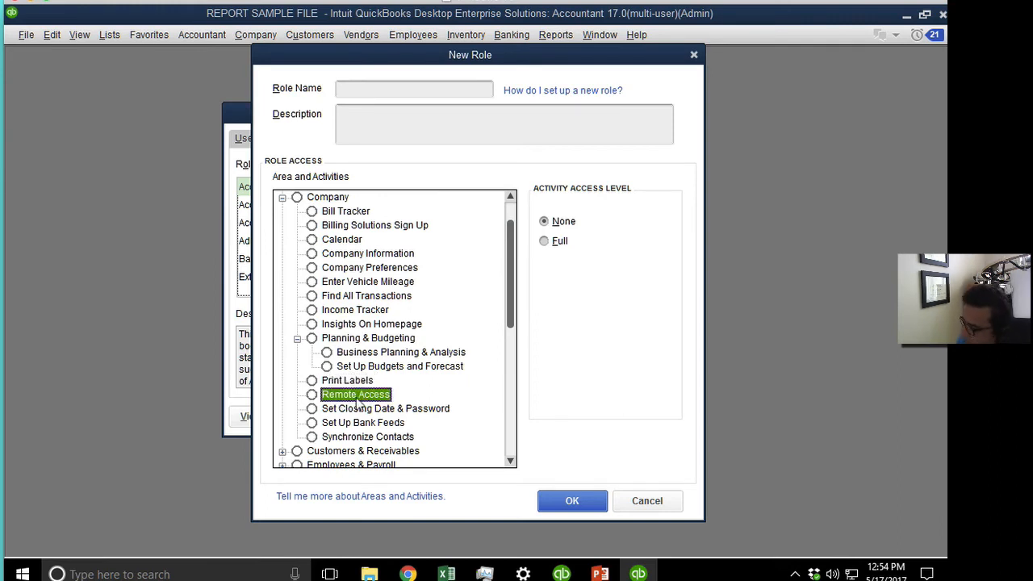
pyautogui.scroll(-2, 472, 443)
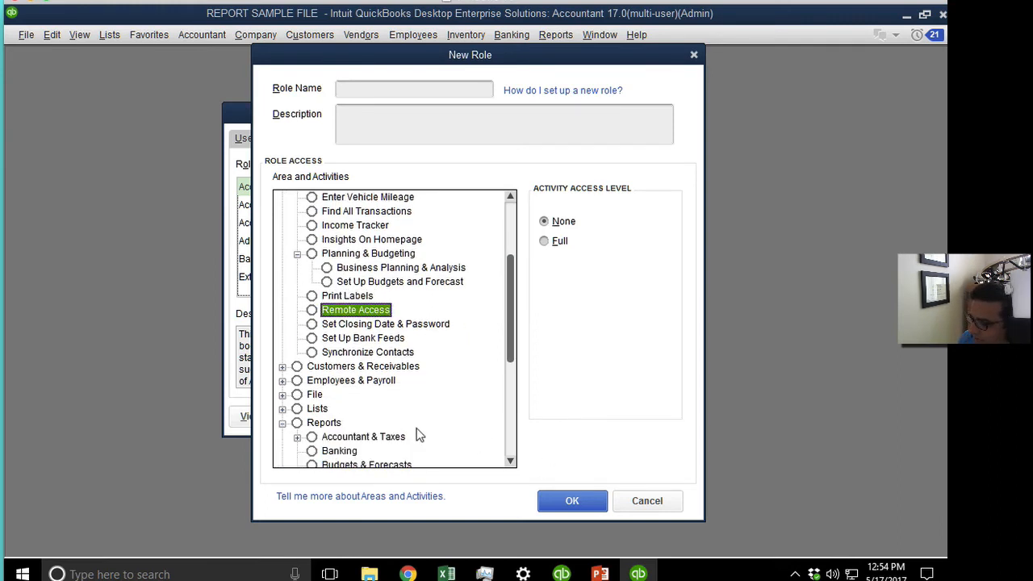
pyautogui.click(557, 240)
pyautogui.click(555, 223)
pyautogui.click(547, 239)
pyautogui.click(546, 226)
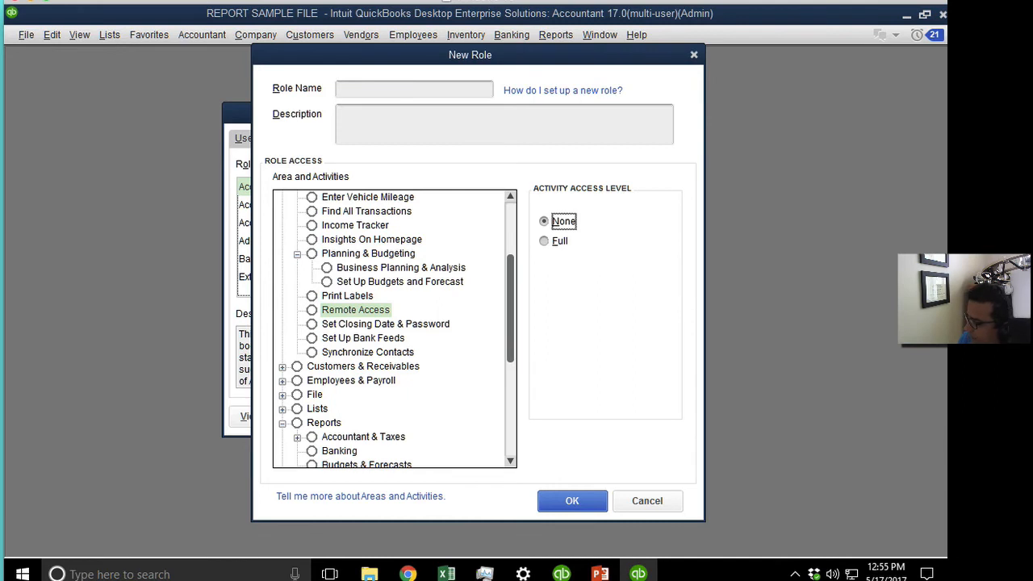
pyautogui.click(381, 326)
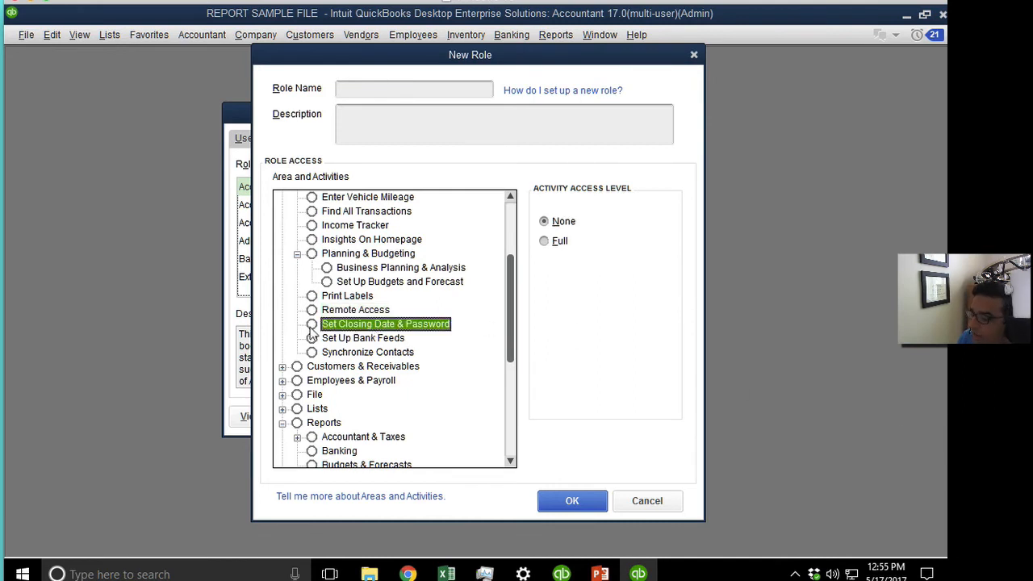
pyautogui.click(380, 340)
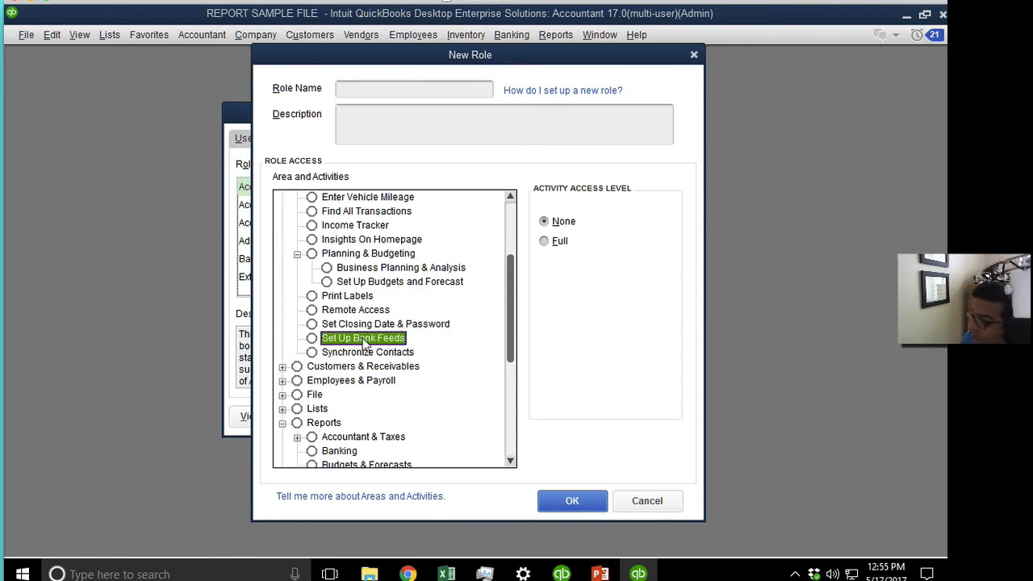
pyautogui.click(360, 353)
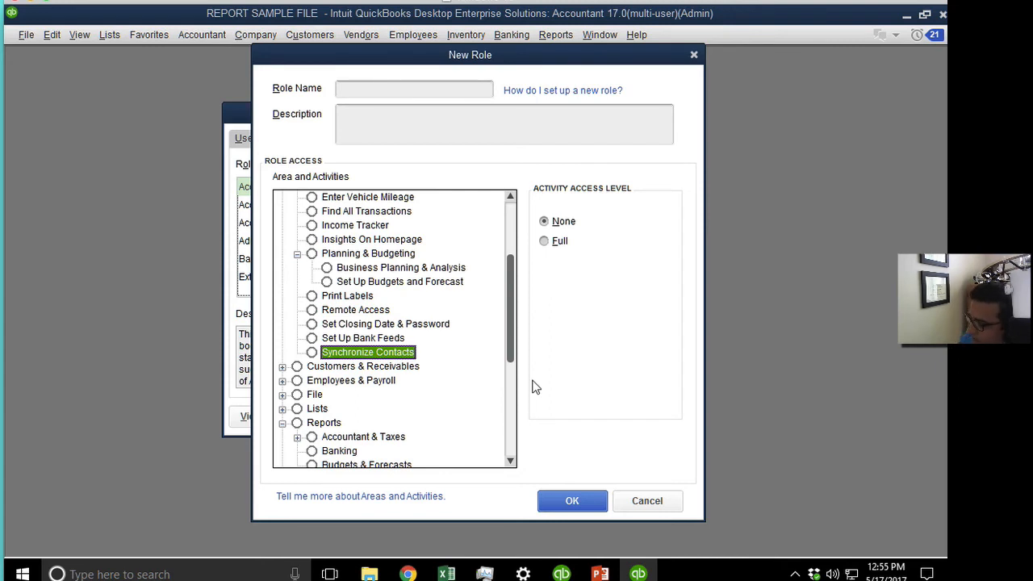
pyautogui.moveTo(511, 346); pyautogui.dragTo(512, 299)
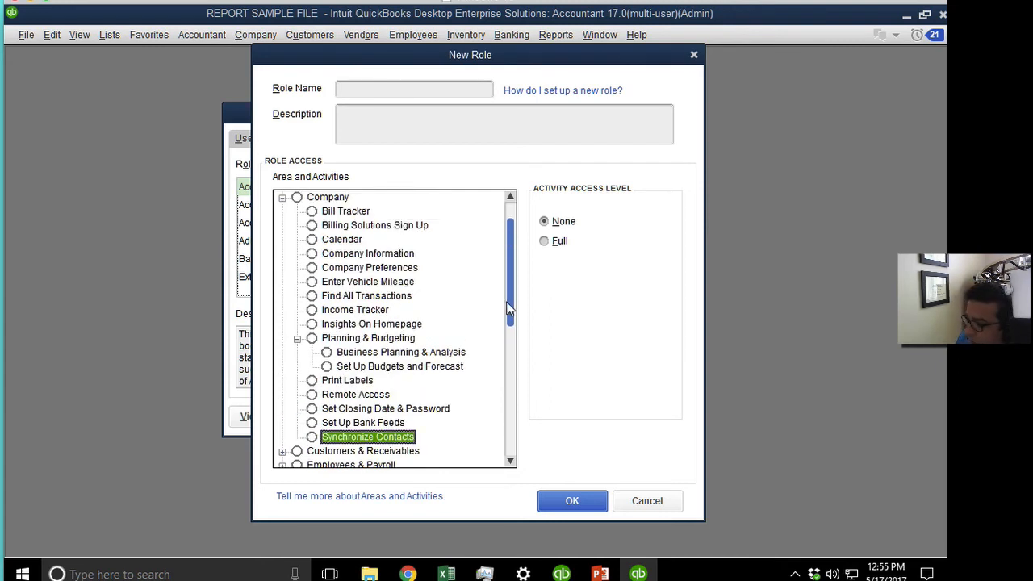
# Expand Customers & Receivables and step through its activities down to Change Item Prices.
pyautogui.click(283, 198)
pyautogui.click(282, 212)
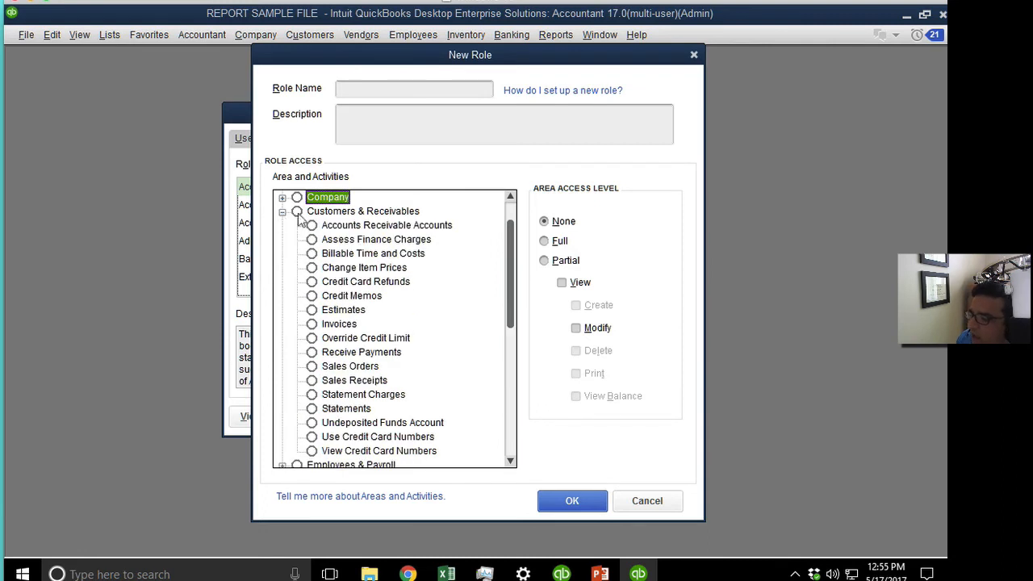
pyautogui.click(406, 228)
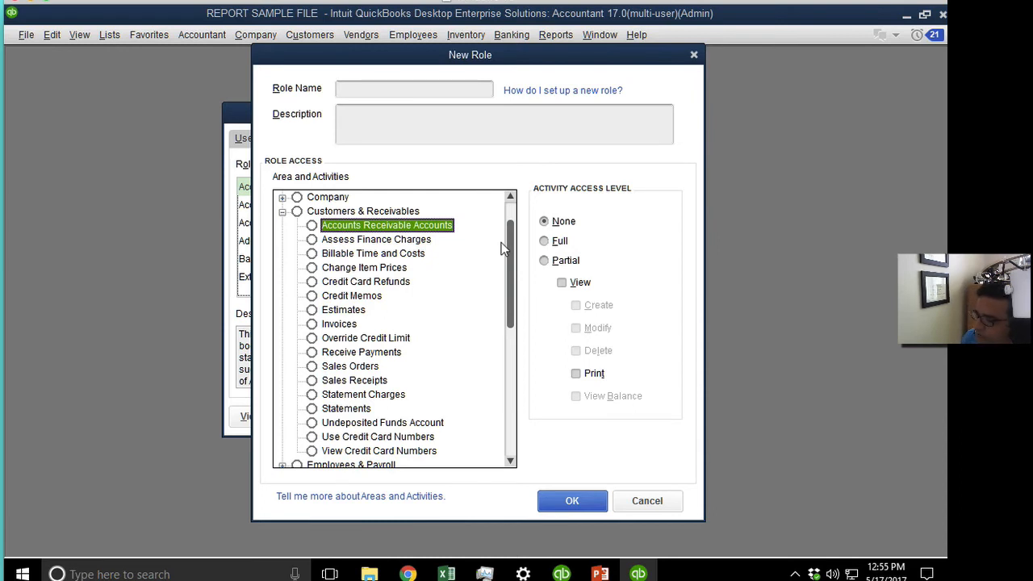
pyautogui.press('Down')
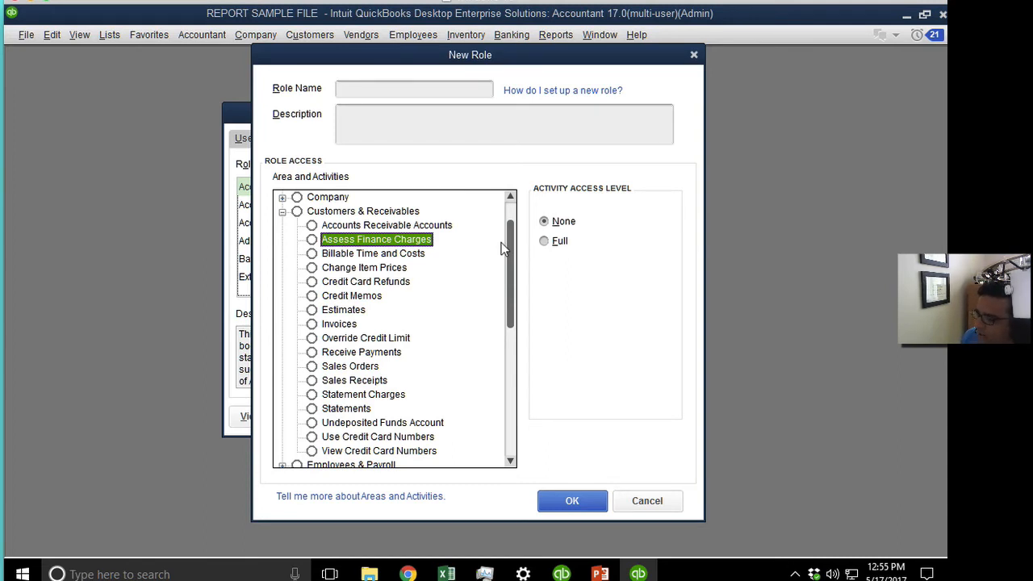
pyautogui.press('Down')
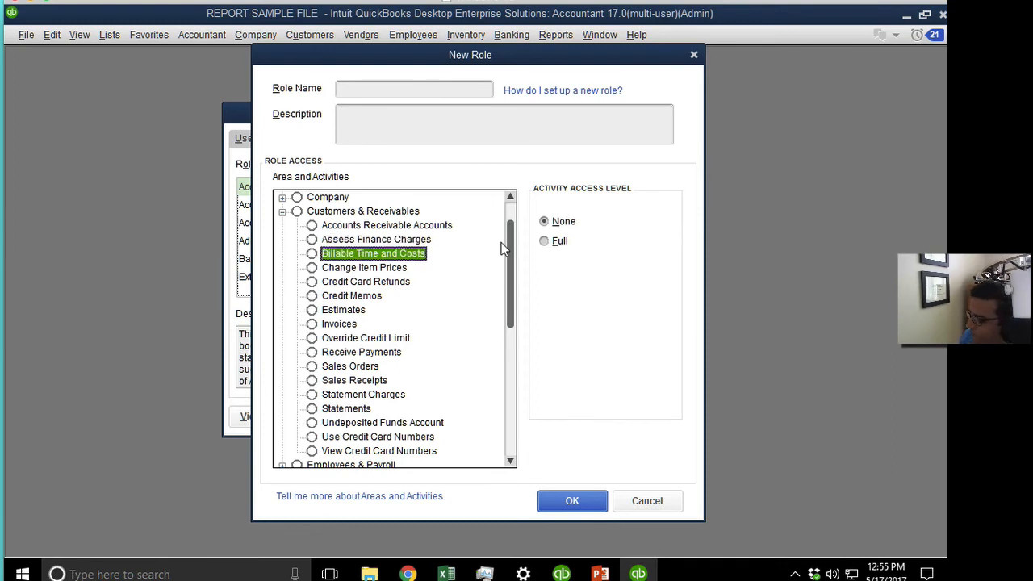
pyautogui.press('Down')
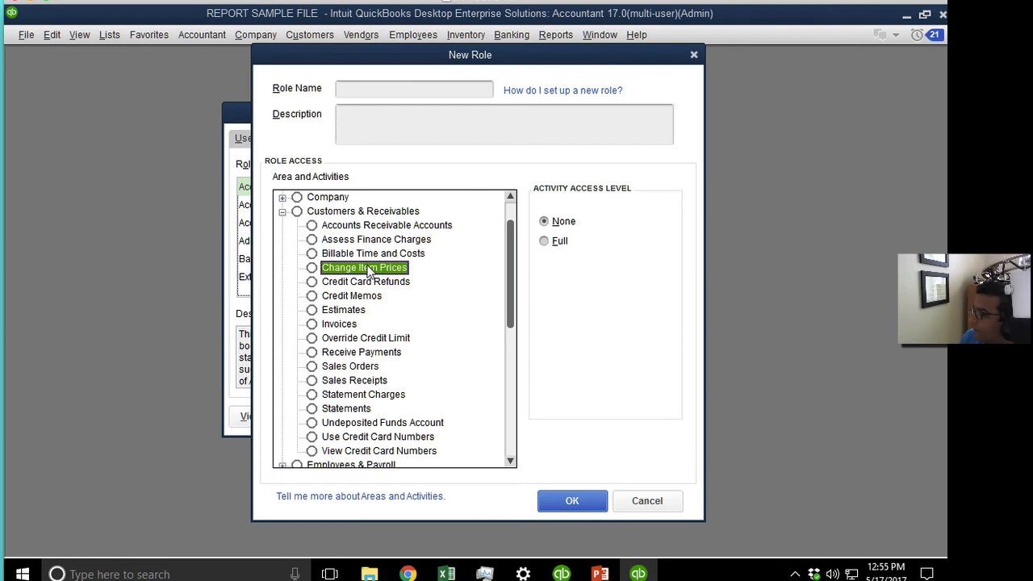
# Leave Change Item Prices at no access and discard the unsaved role.
pyautogui.click(547, 227)
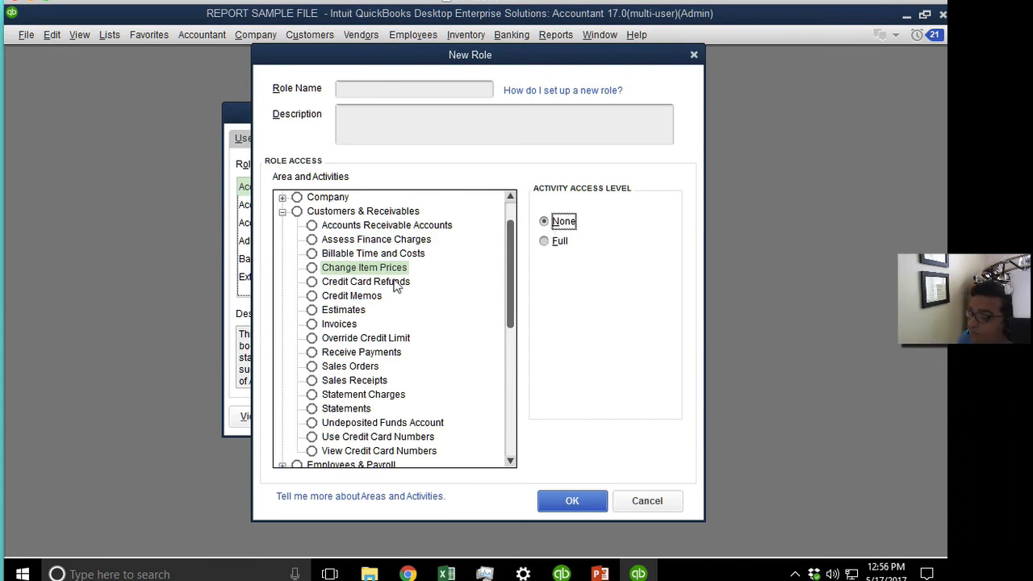
pyautogui.click(353, 270)
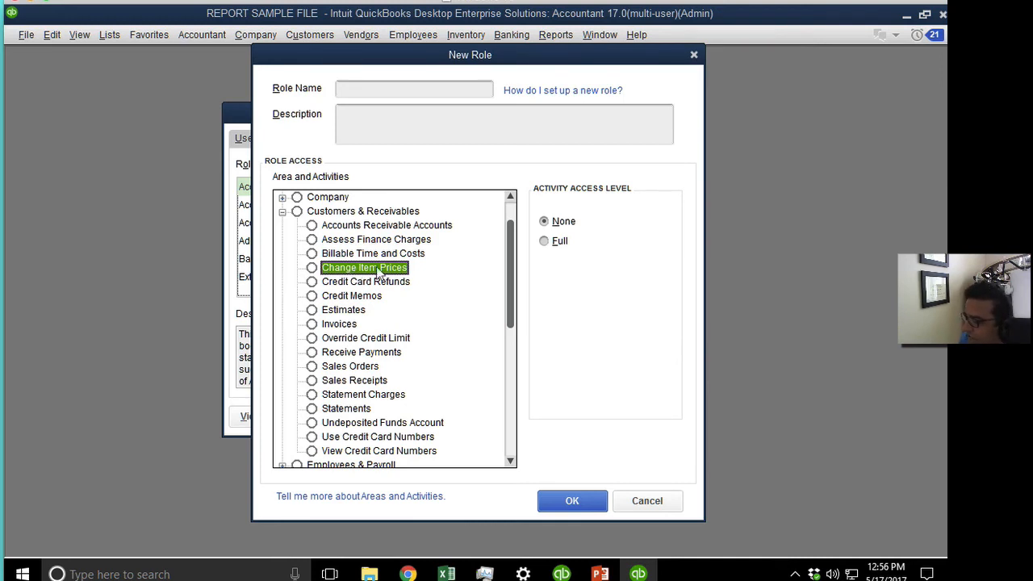
pyautogui.click(555, 225)
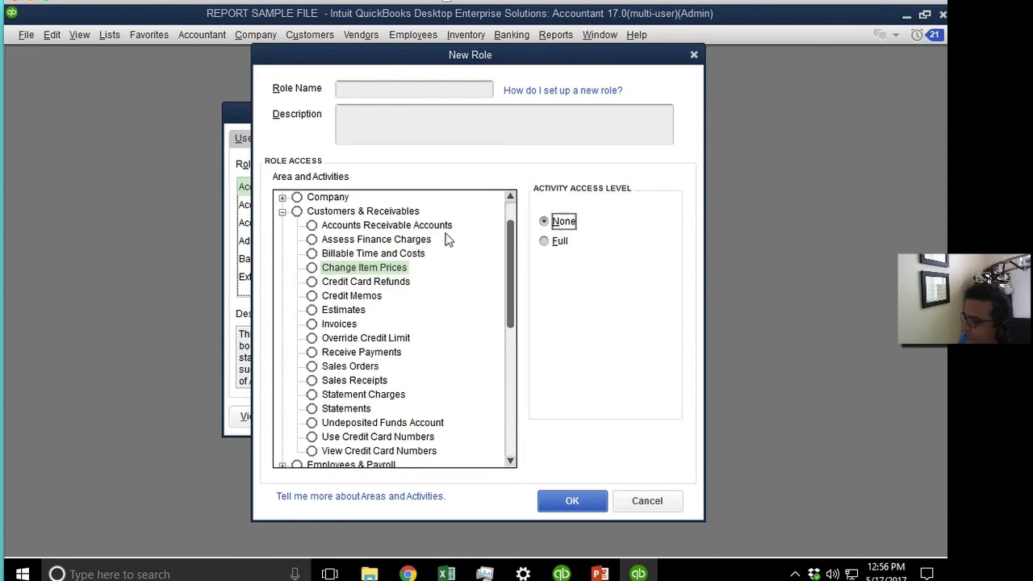
pyautogui.click(365, 269)
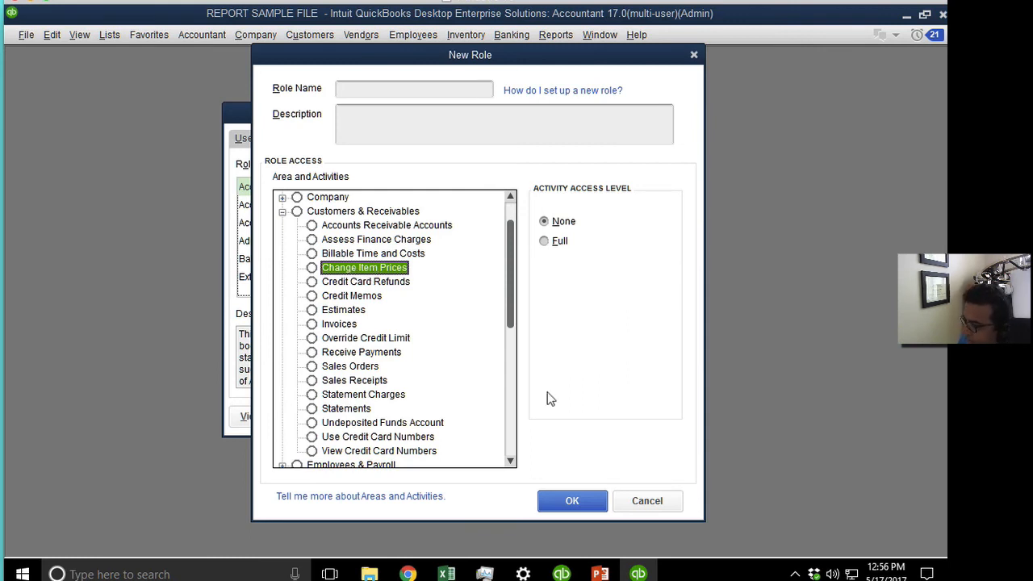
pyautogui.click(673, 506)
pyautogui.click(535, 421)
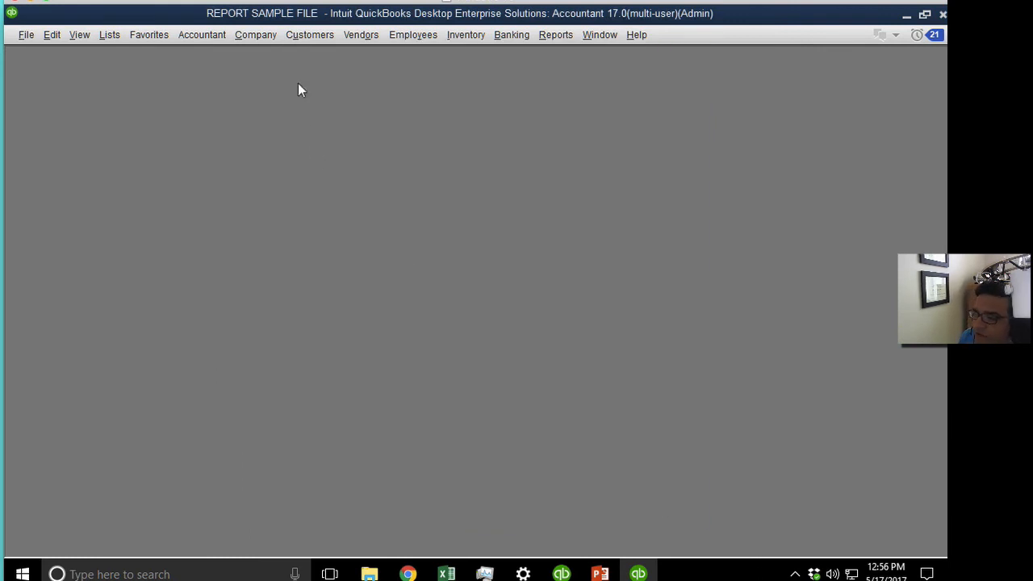
pyautogui.click(465, 34)
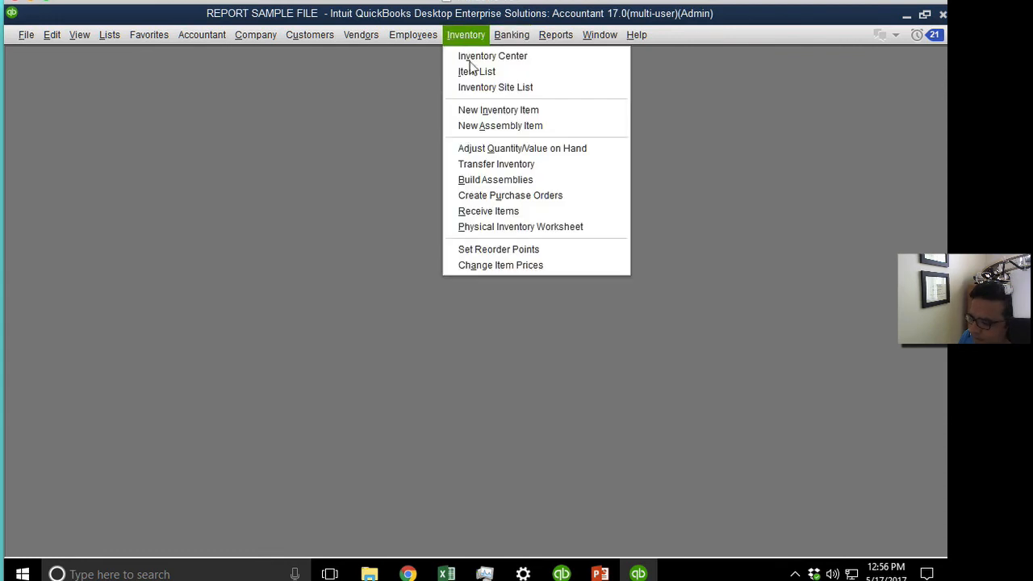
pyautogui.click(526, 266)
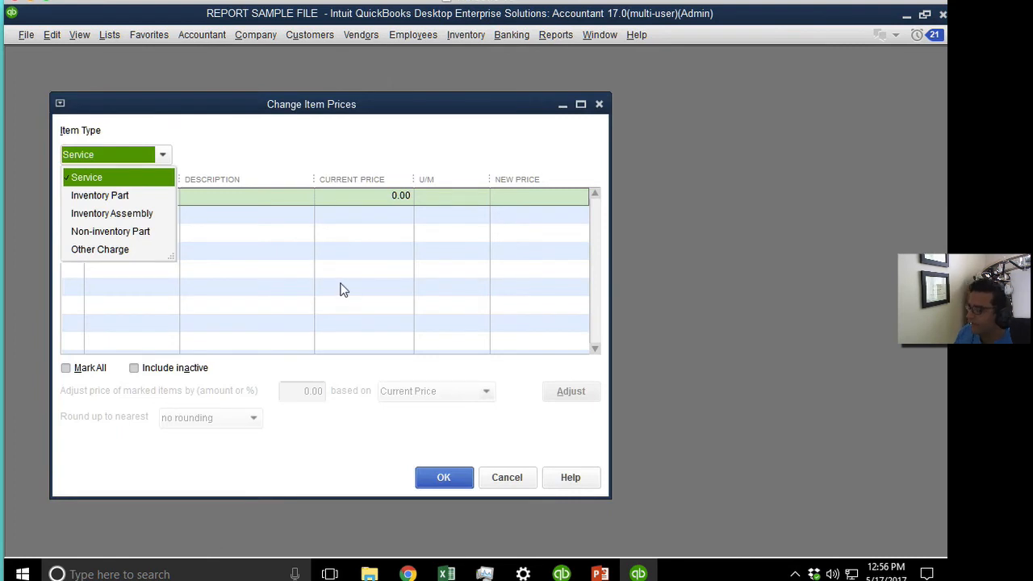
pyautogui.click(312, 129)
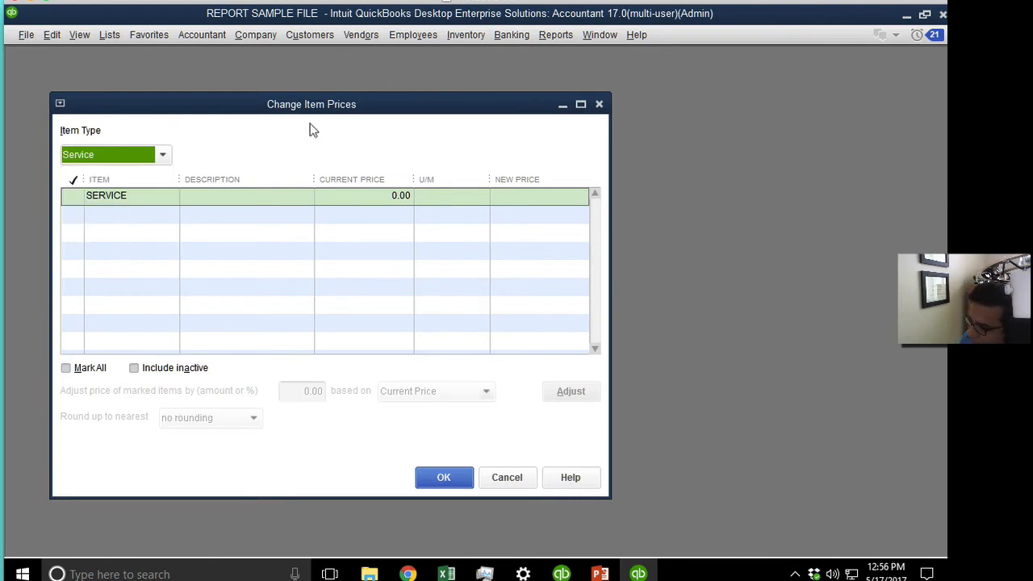
pyautogui.click(109, 155)
pyautogui.click(109, 156)
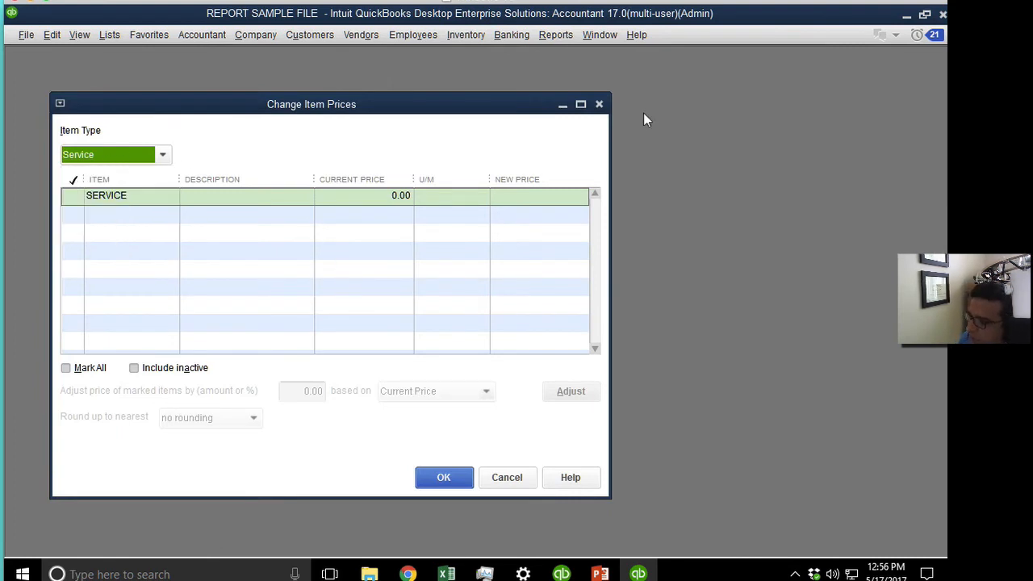
pyautogui.click(599, 104)
pyautogui.click(254, 35)
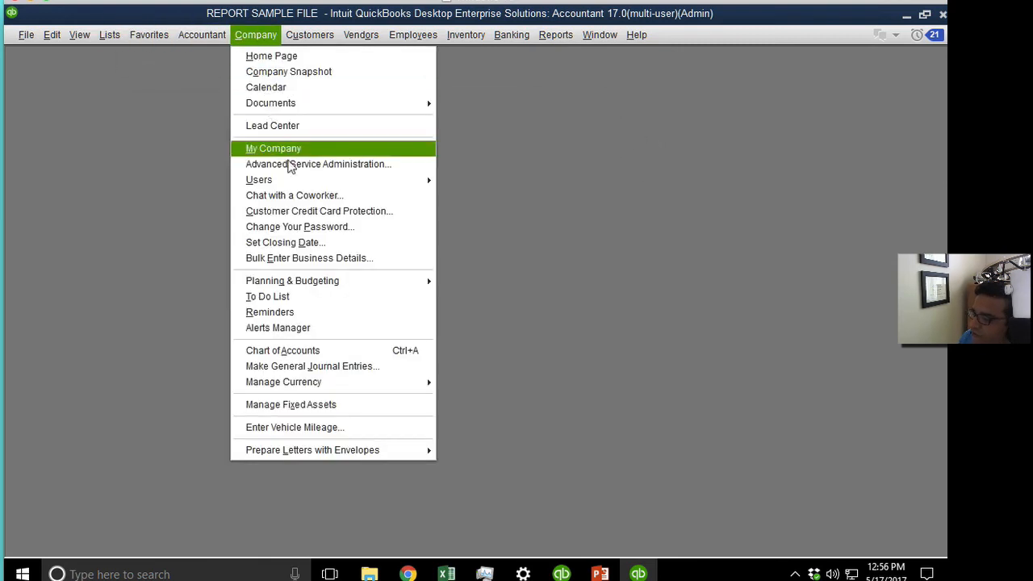
# Start a fresh New Role from the Role List in Users and Roles.
pyautogui.moveTo(308, 180)
pyautogui.click(542, 182)
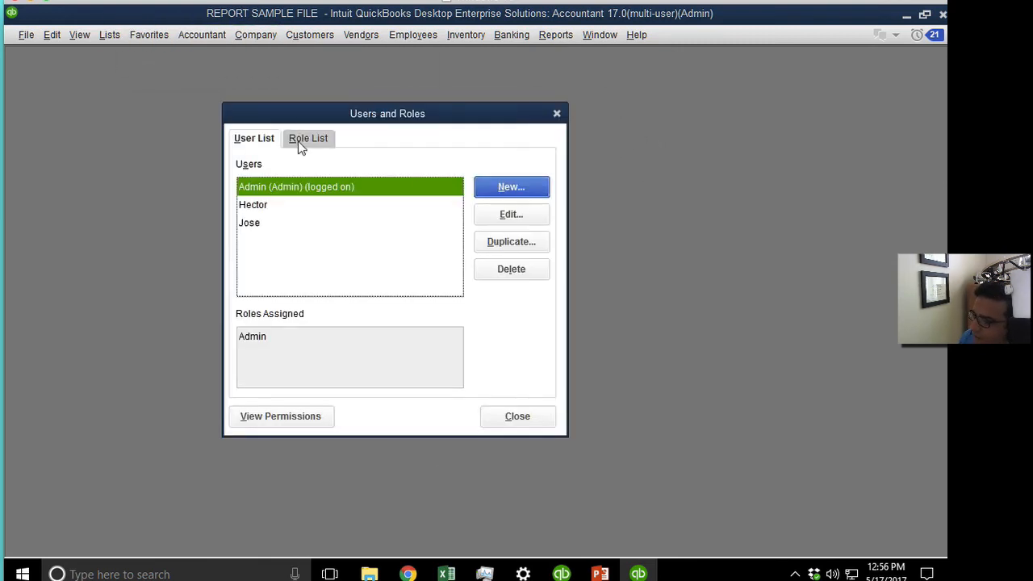
pyautogui.click(318, 138)
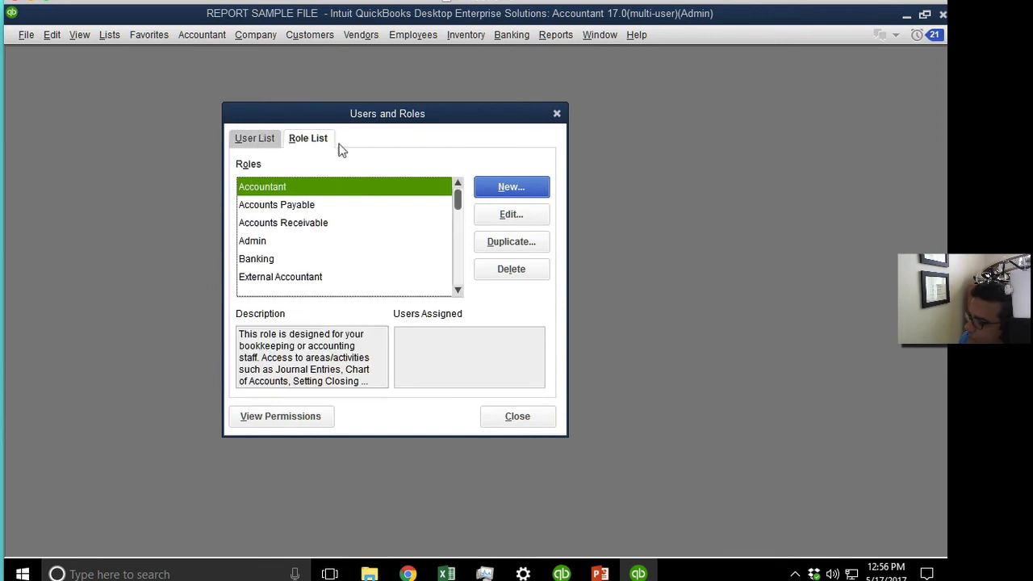
pyautogui.click(536, 189)
# Expand Customers & Receivables and review Change Item Prices, Credit Card Refunds, Estimates, Credit Memos and Invoices.
pyautogui.click(282, 255)
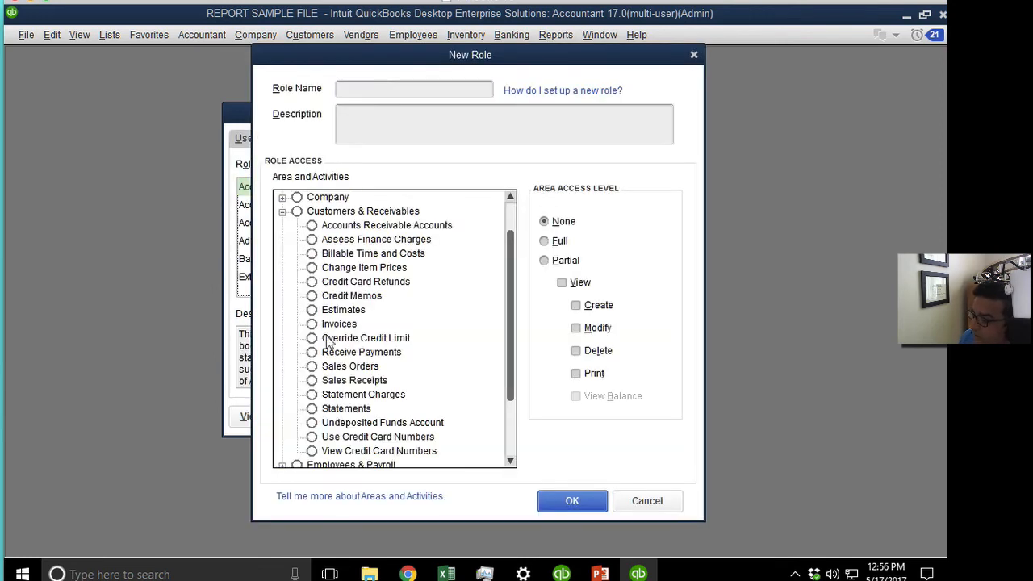
pyautogui.click(352, 281)
pyautogui.click(350, 268)
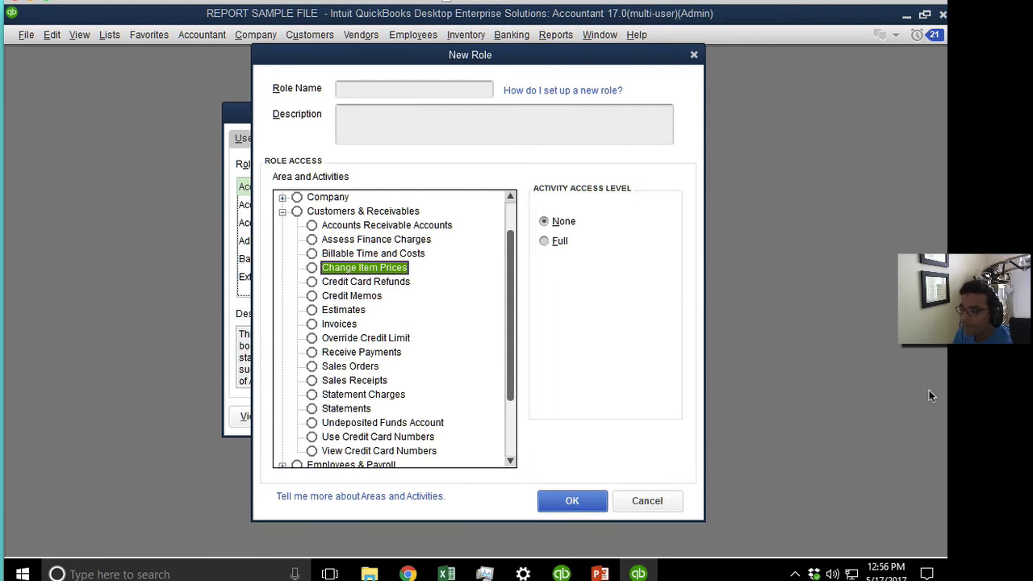
pyautogui.click(377, 284)
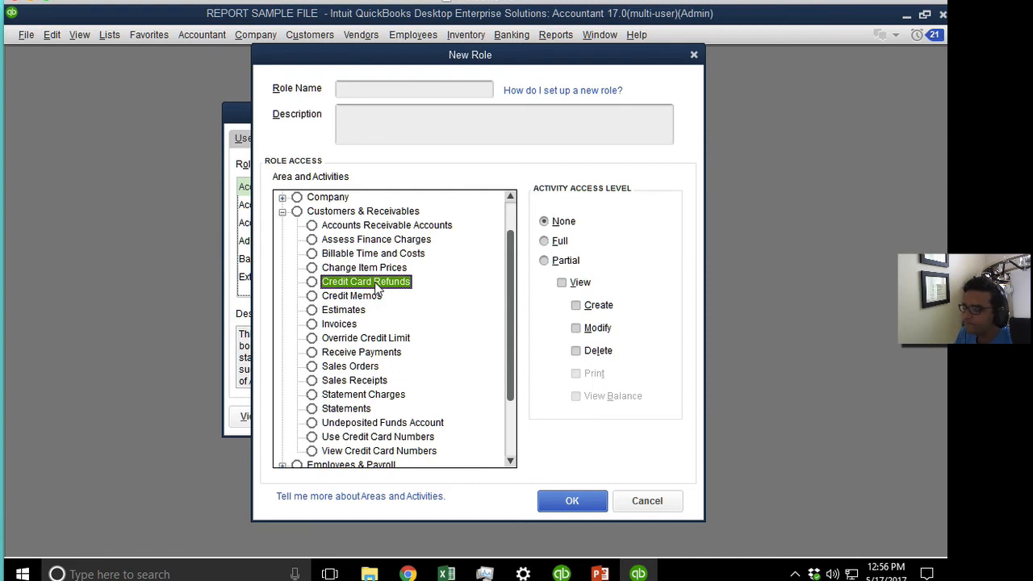
pyautogui.click(342, 310)
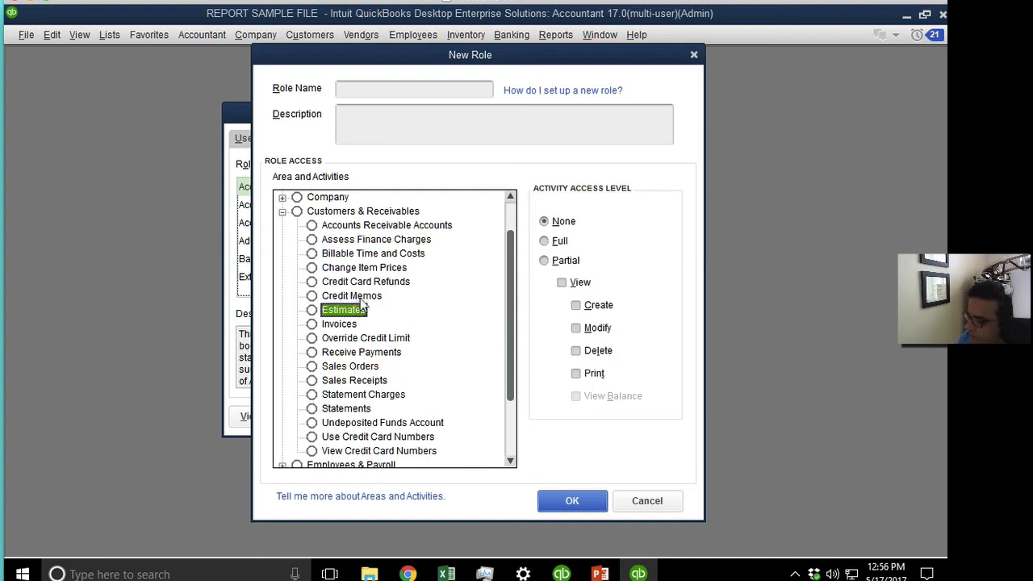
pyautogui.click(361, 298)
pyautogui.press('Down')
pyautogui.press('Down')
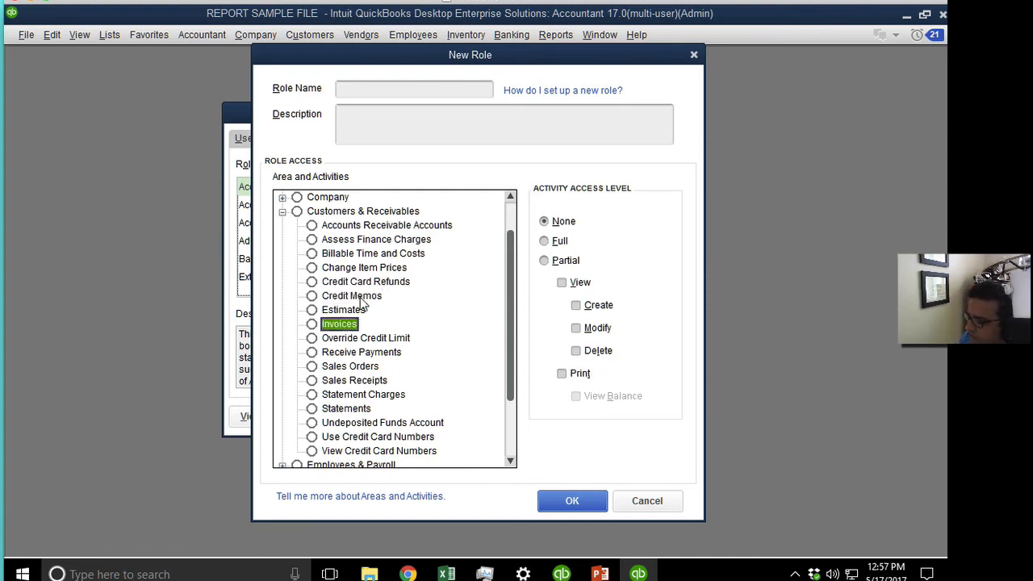
pyautogui.press('Down')
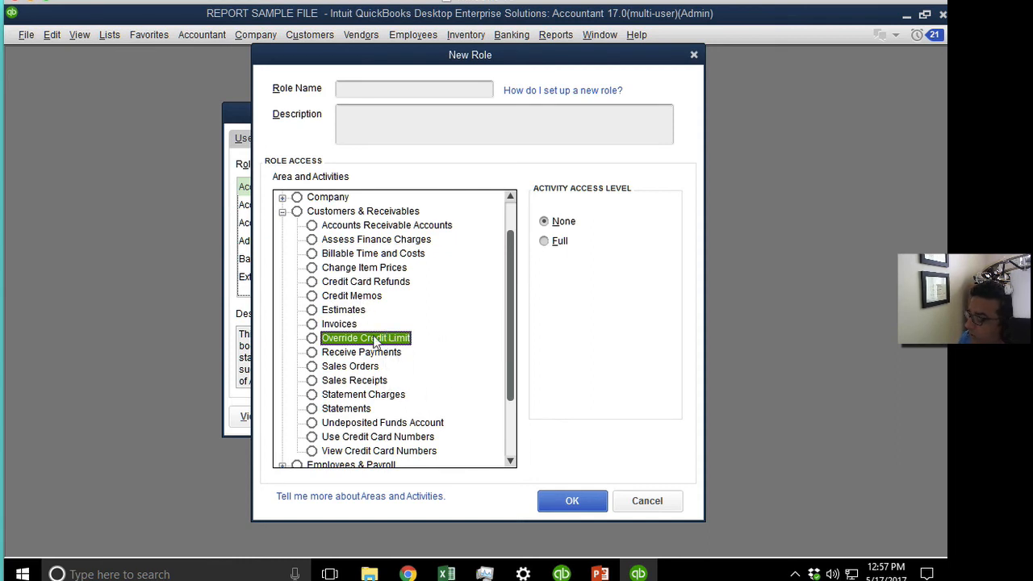
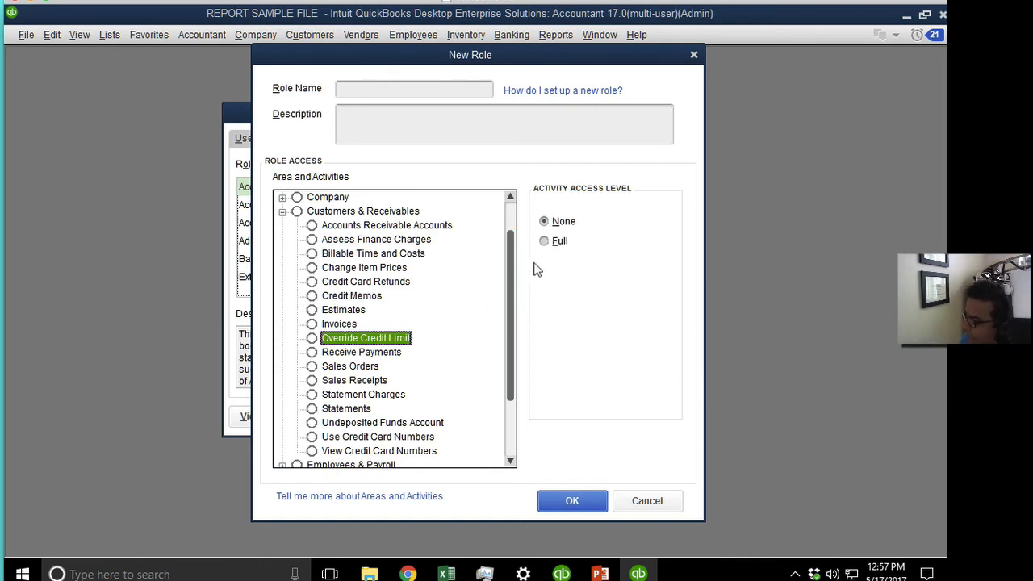
# Review access options for Receive Payments, Sales Receipts, Statement Charges, Statements and Undeposited Funds Account.
pyautogui.click(389, 353)
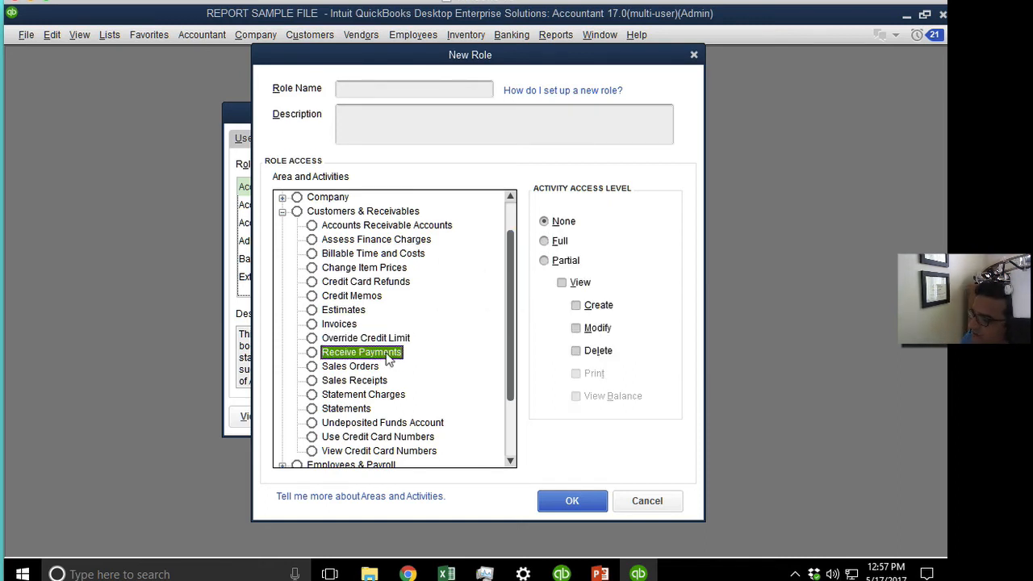
pyautogui.press('Down')
pyautogui.press('Down')
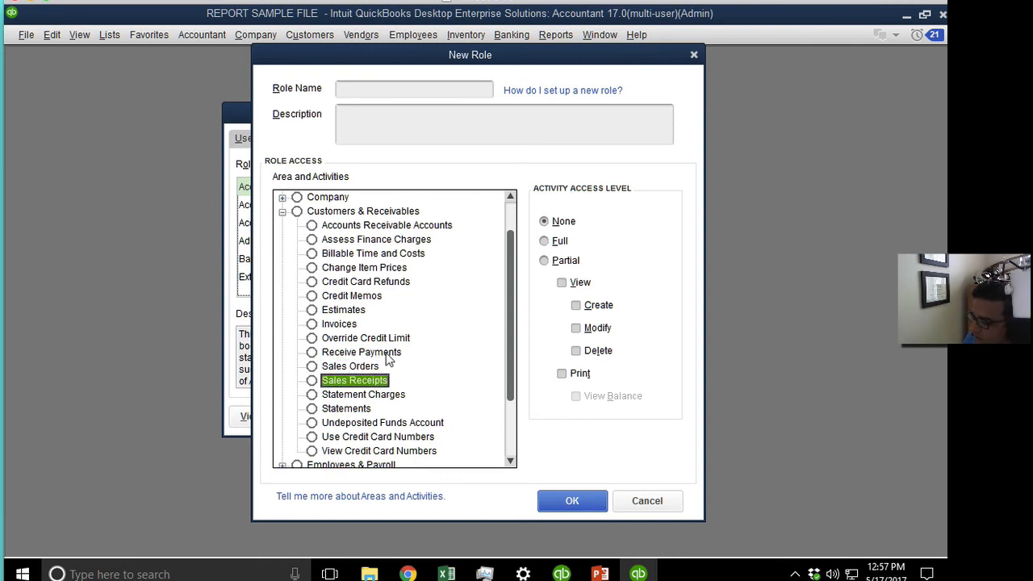
pyautogui.press('Down')
pyautogui.press('Down')
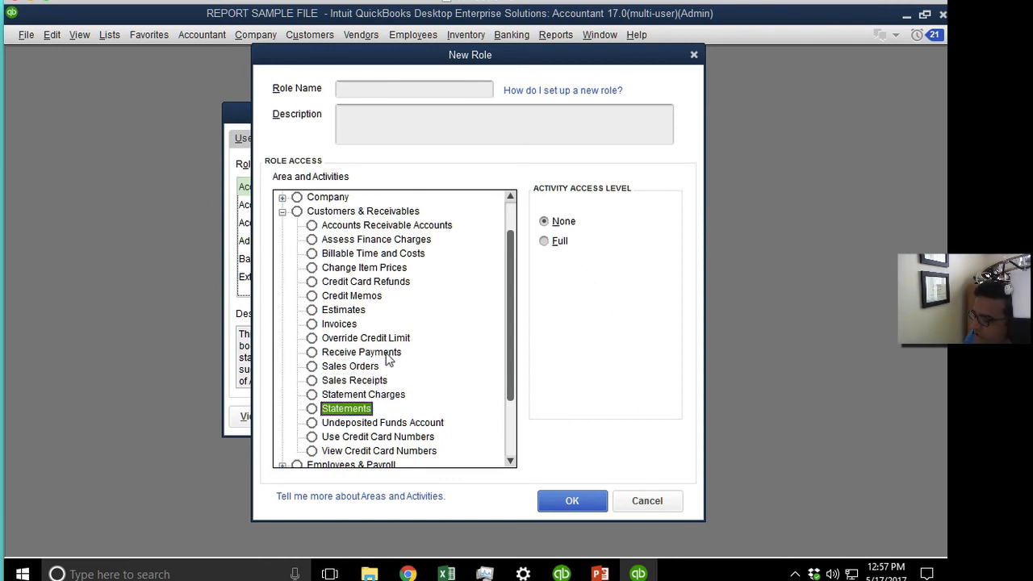
pyautogui.press('Up')
pyautogui.press('Down')
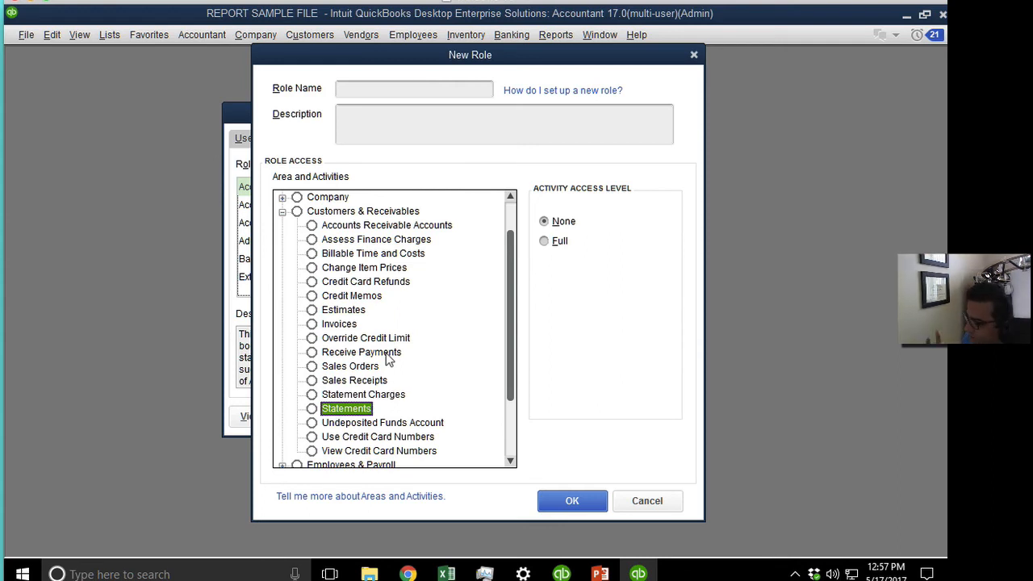
pyautogui.press('Down')
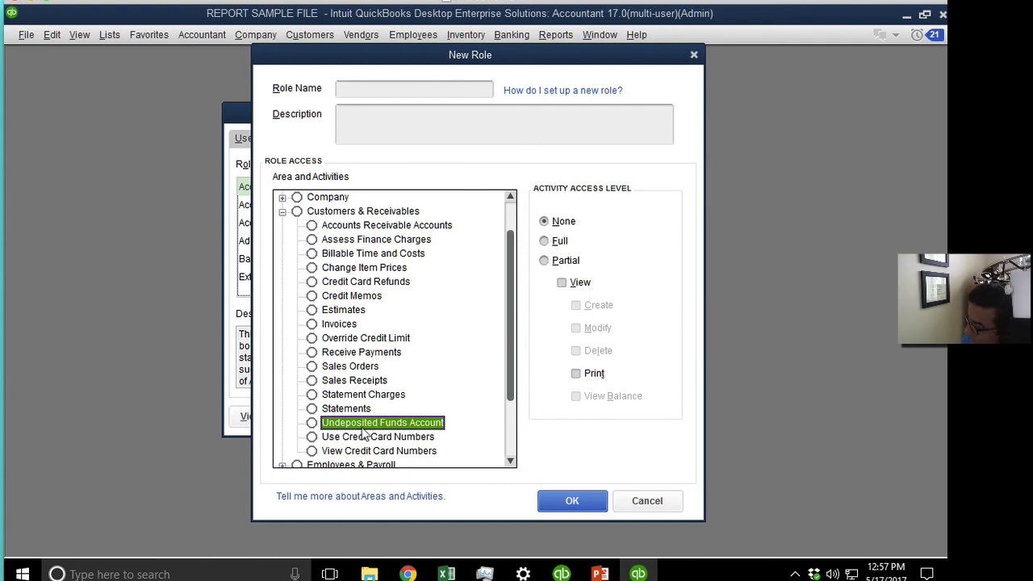
# Grant full access to Receive Payments and Undeposited Funds Account, then recheck both settings.
pyautogui.click(355, 355)
pyautogui.click(547, 241)
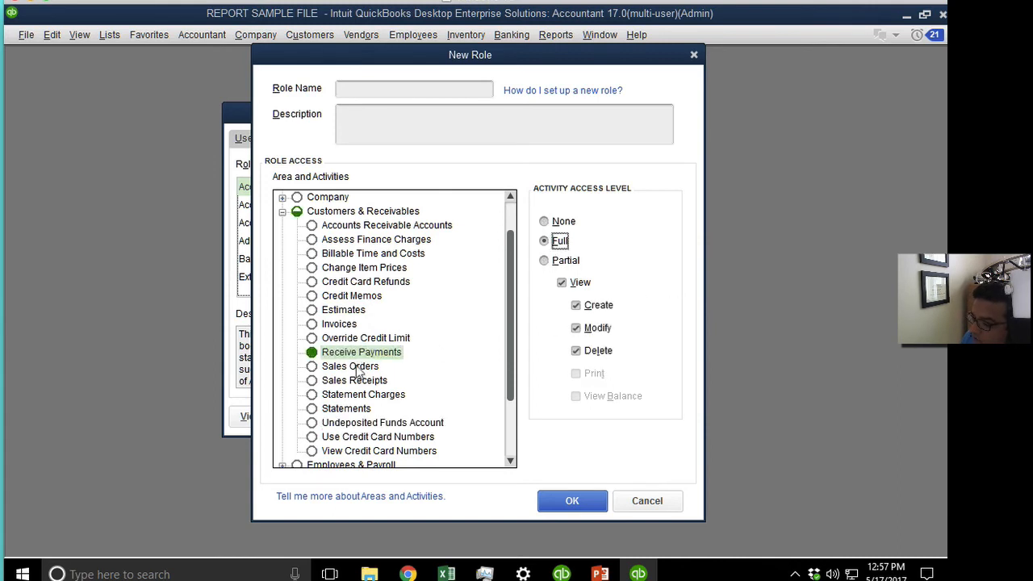
pyautogui.click(347, 423)
pyautogui.click(554, 242)
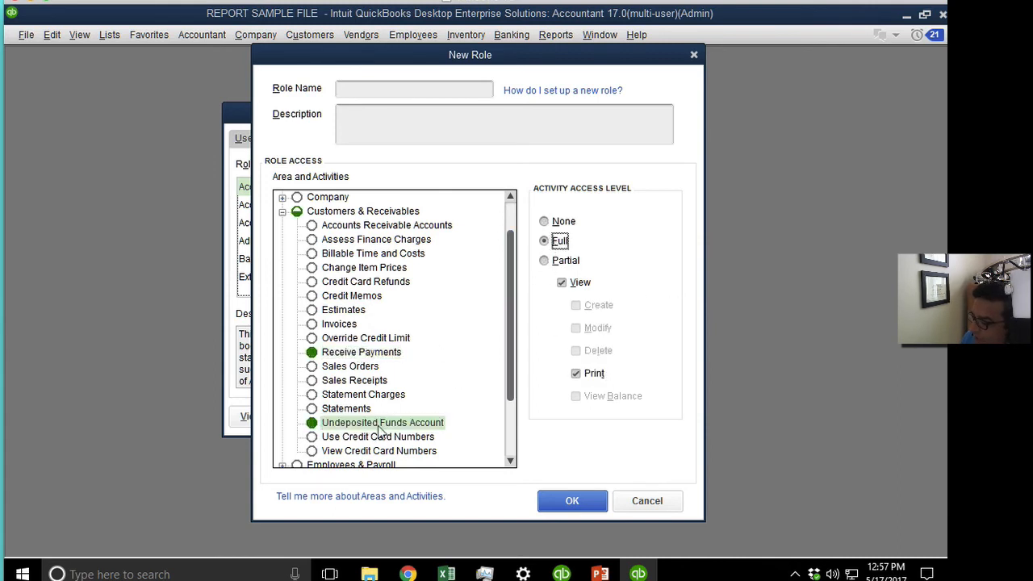
pyautogui.click(373, 340)
pyautogui.click(374, 354)
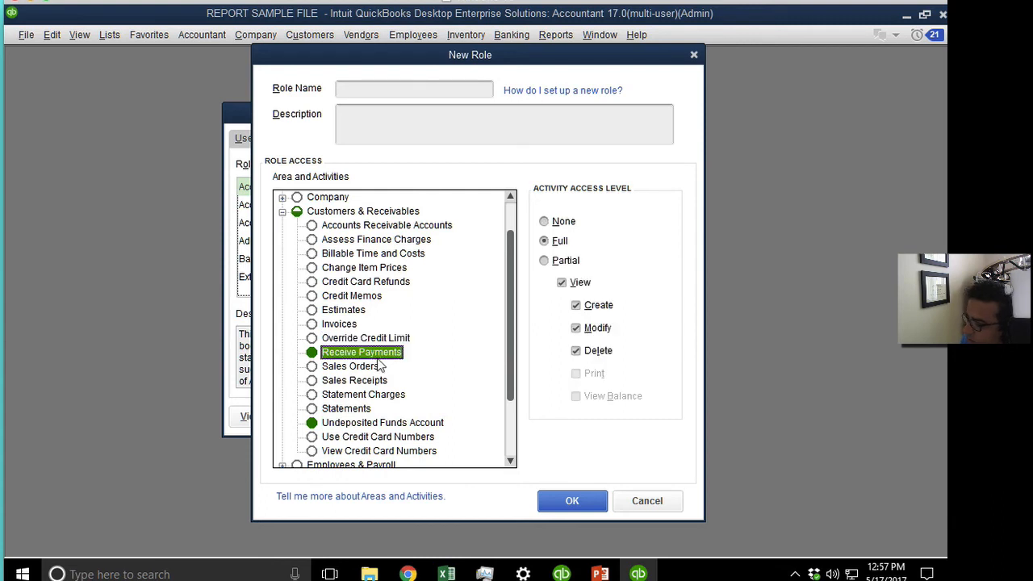
pyautogui.click(394, 423)
# Review Use and View Credit Card Numbers access, then cancel the unsaved role.
pyautogui.click(512, 462)
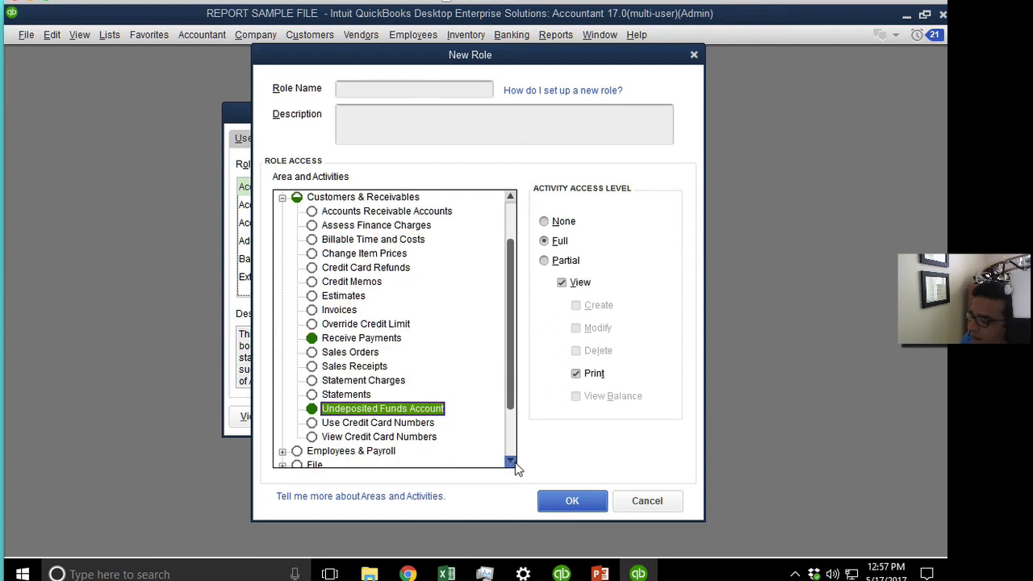
pyautogui.click(513, 461)
pyautogui.click(383, 368)
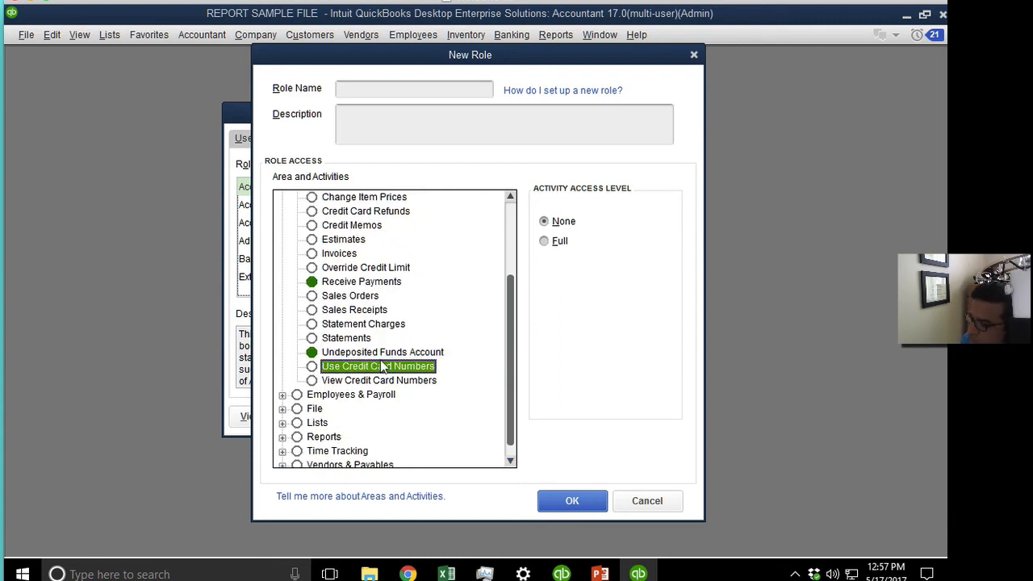
pyautogui.click(386, 381)
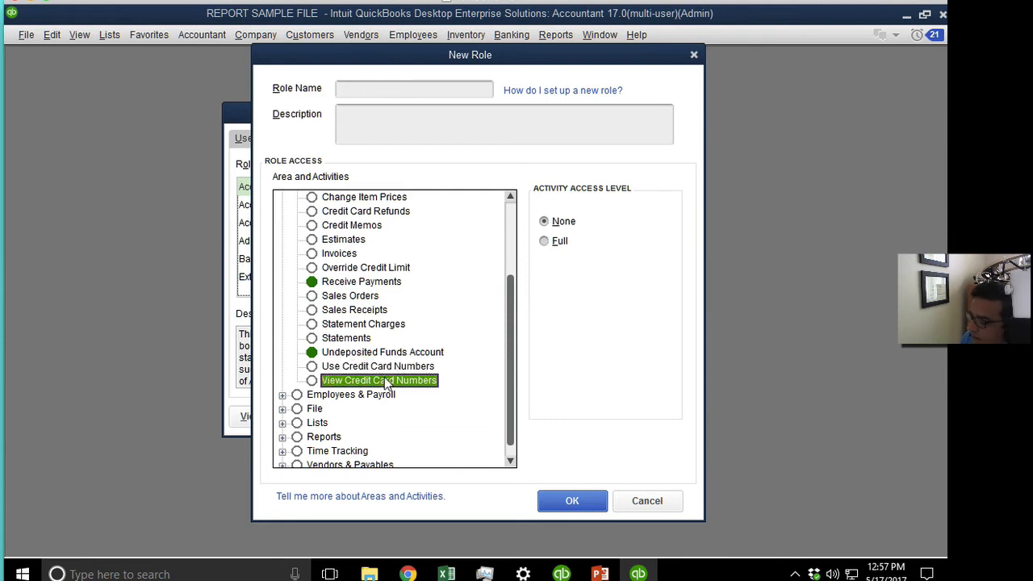
pyautogui.click(650, 509)
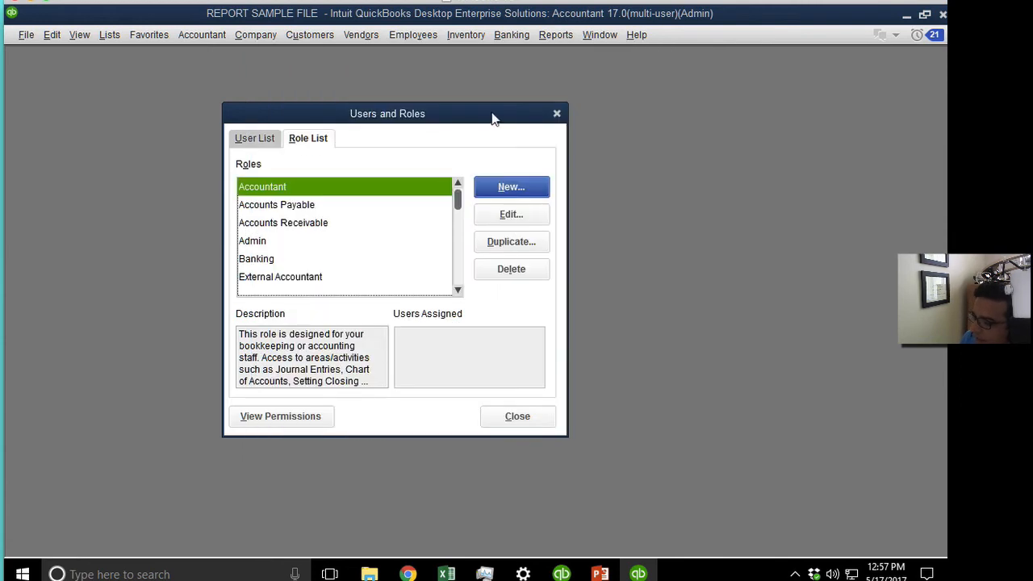
# Close Users and Roles and open the Customer Center.
pyautogui.click(556, 113)
pyautogui.click(309, 35)
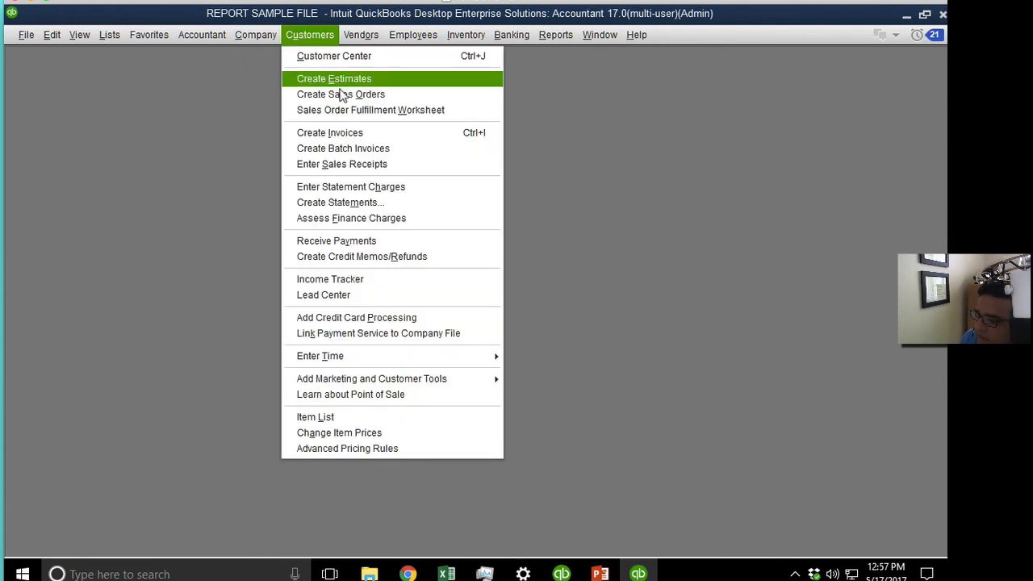
pyautogui.click(305, 56)
# Review CUSTOMER A's sales tax and payment settings, then close its edit window unchanged.
pyautogui.doubleClick(88, 214)
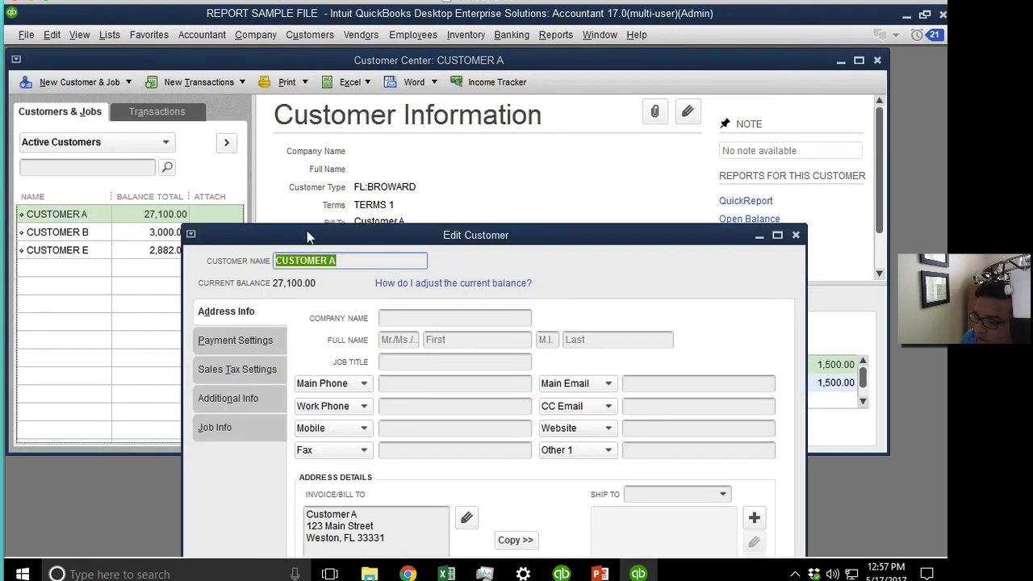
pyautogui.moveTo(307, 231); pyautogui.dragTo(290, 144)
pyautogui.click(214, 280)
pyautogui.click(218, 245)
pyautogui.click(387, 368)
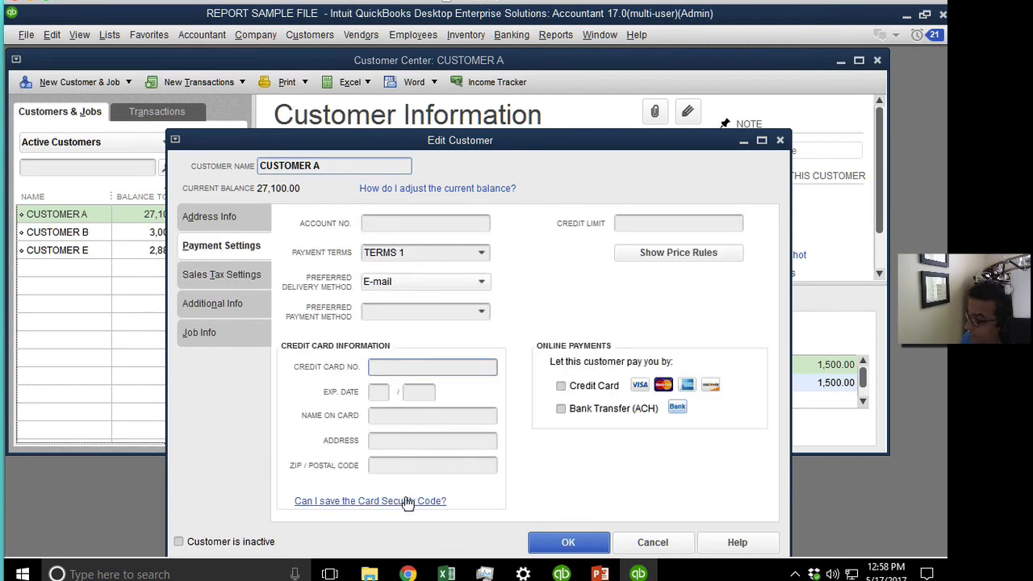
pyautogui.click(601, 542)
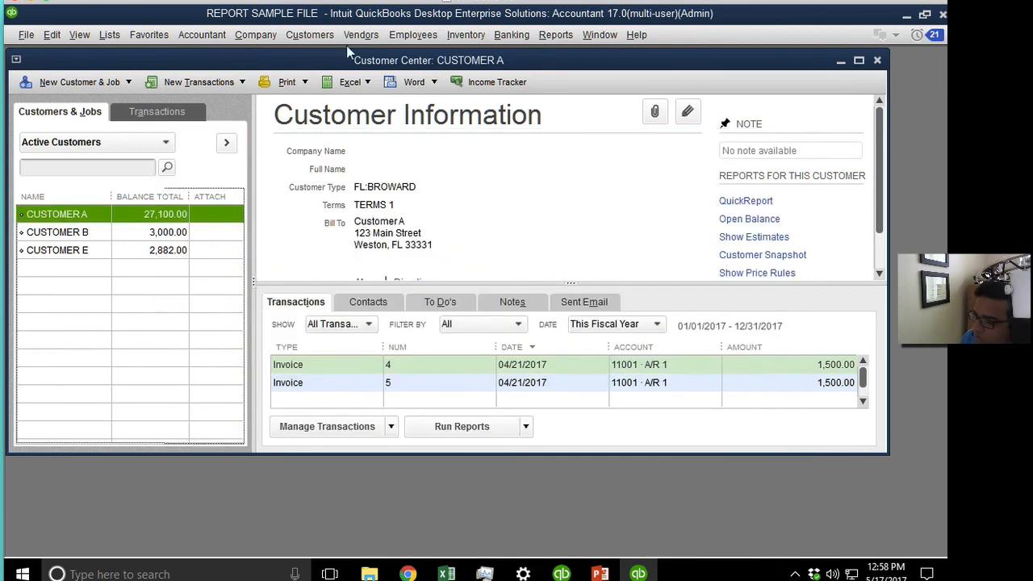
pyautogui.click(253, 37)
# Start another New Role from the Users and Roles role list.
pyautogui.moveTo(363, 179)
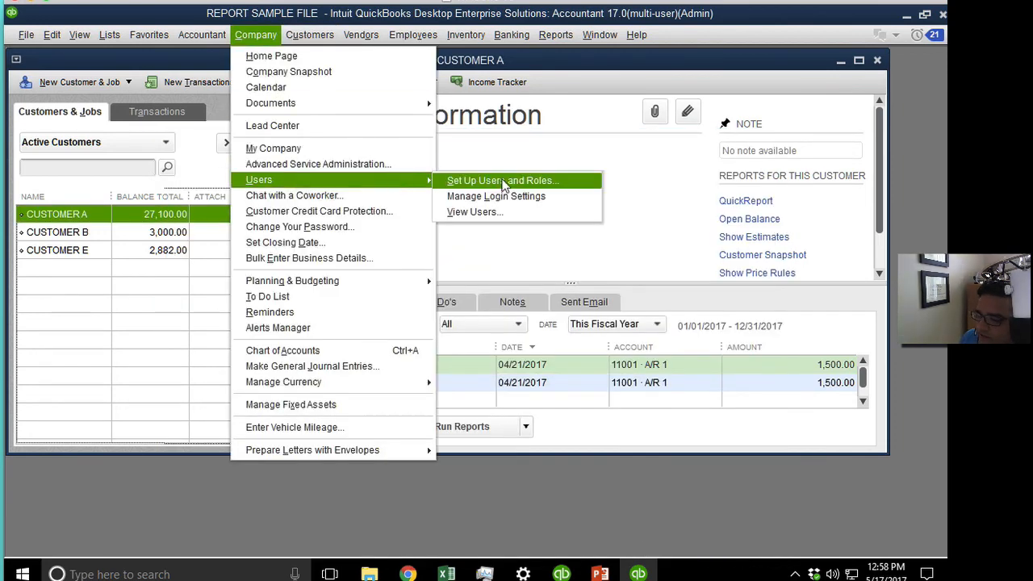
pyautogui.click(503, 184)
pyautogui.click(316, 139)
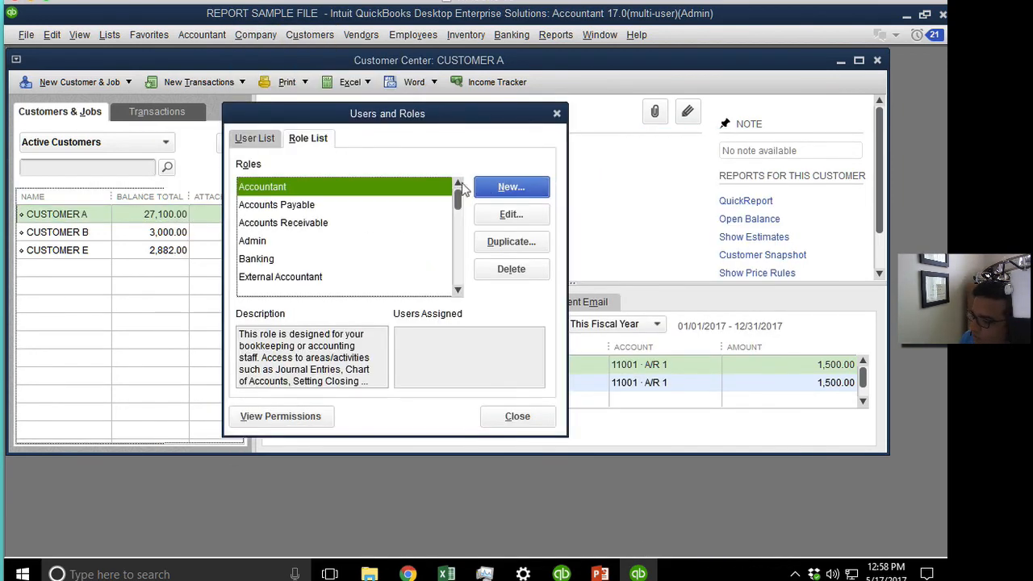
pyautogui.click(504, 189)
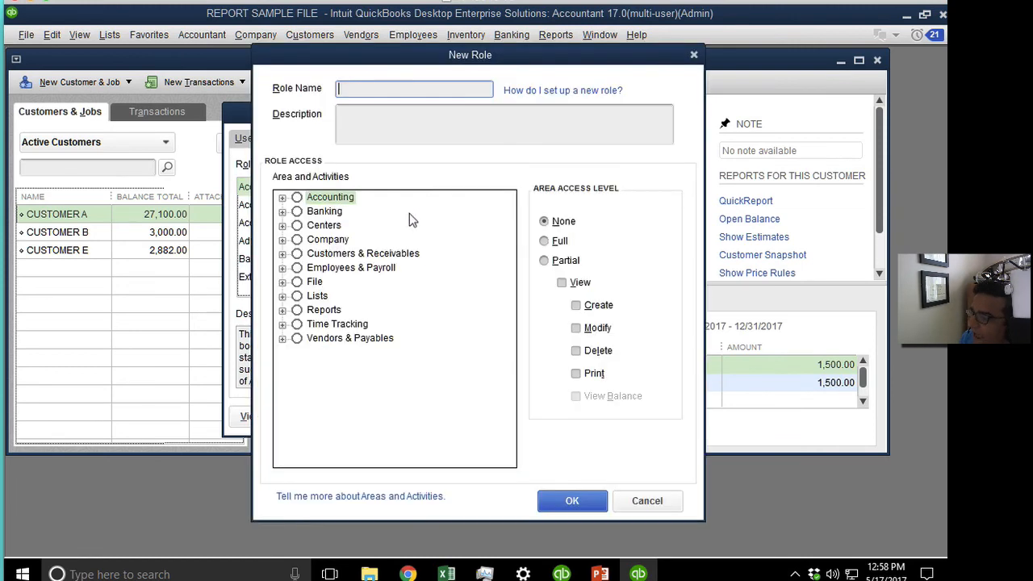
# Review Customers & Receivables and the Employees & Payroll activities Paychecks, Payroll Tax Forms and Payroll Liabilities.
pyautogui.click(282, 253)
pyautogui.click(282, 212)
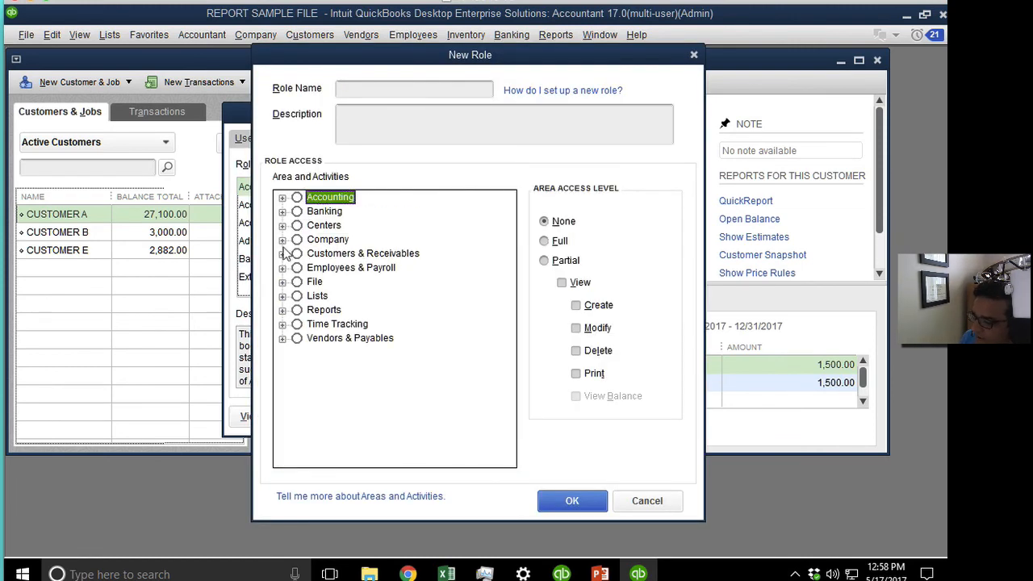
pyautogui.click(283, 253)
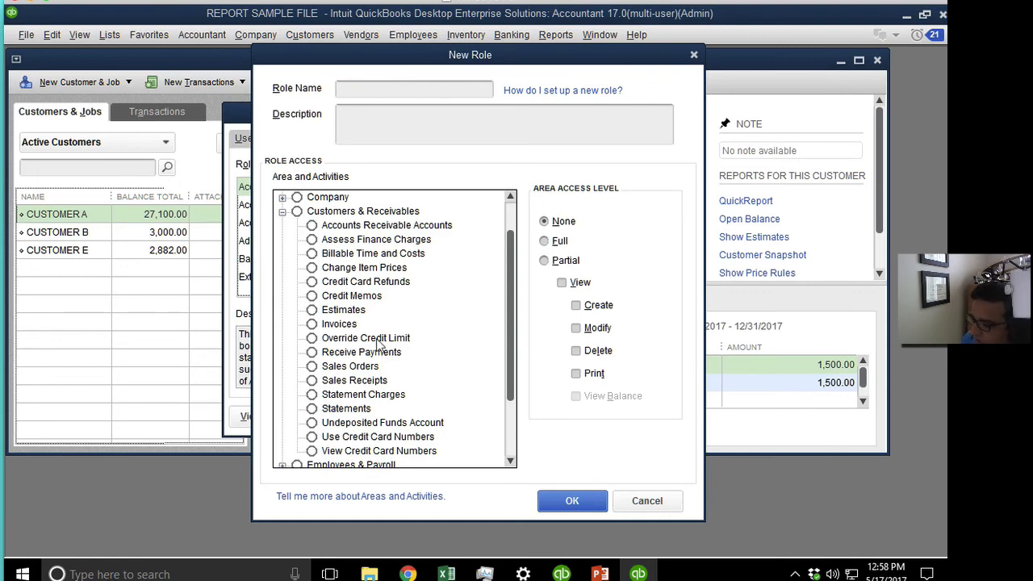
pyautogui.click(283, 212)
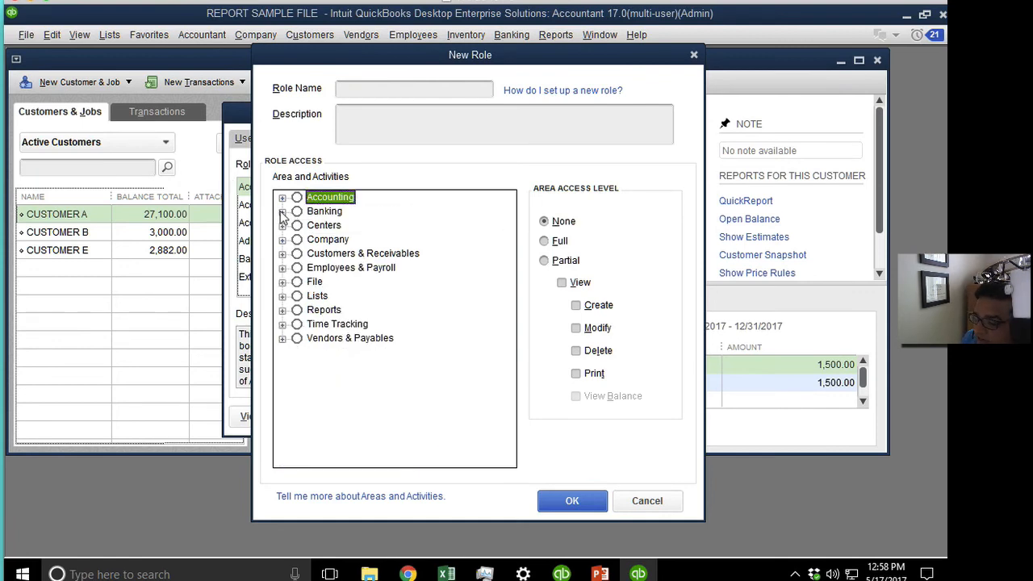
pyautogui.click(282, 268)
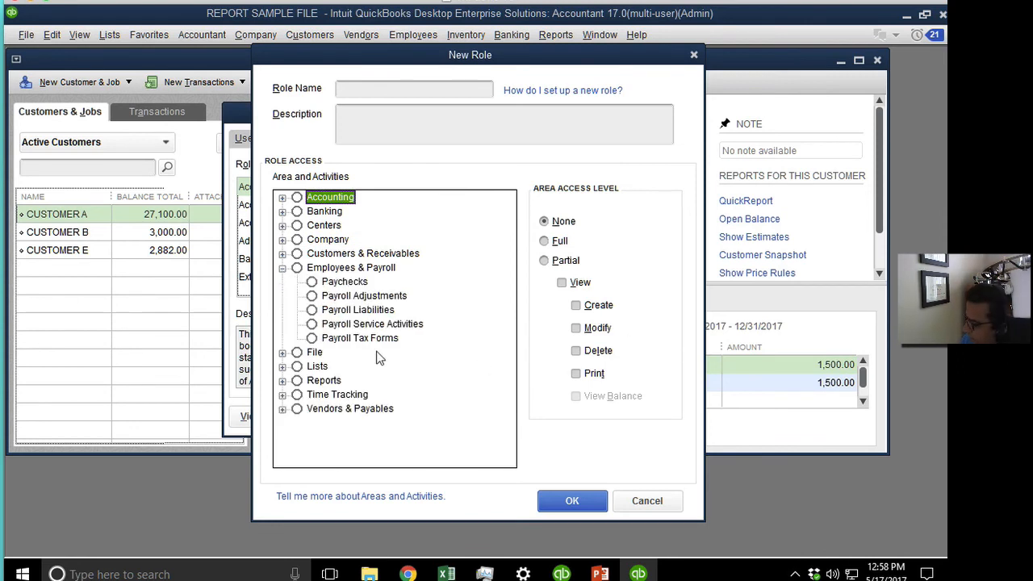
pyautogui.click(352, 284)
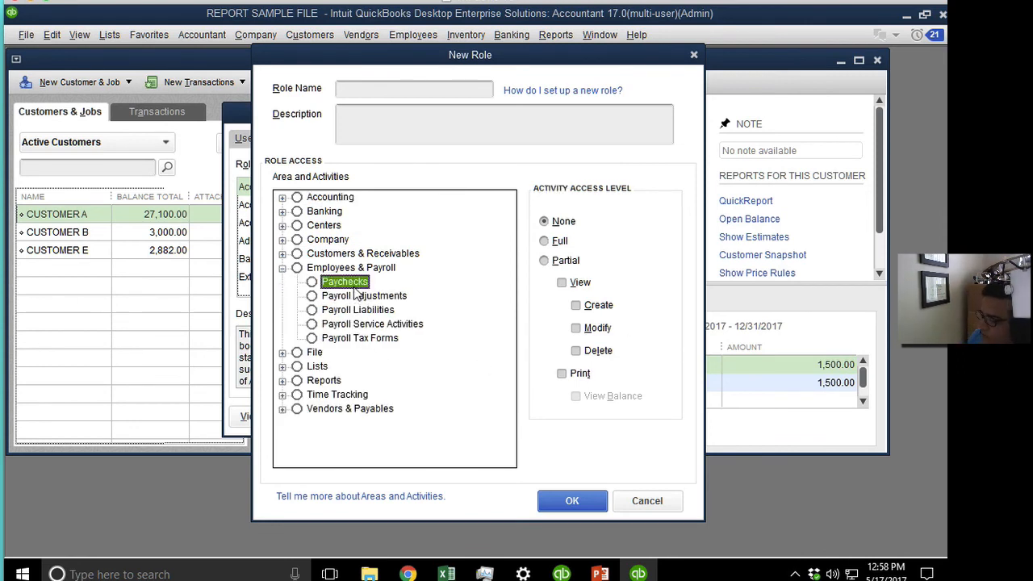
pyautogui.click(380, 339)
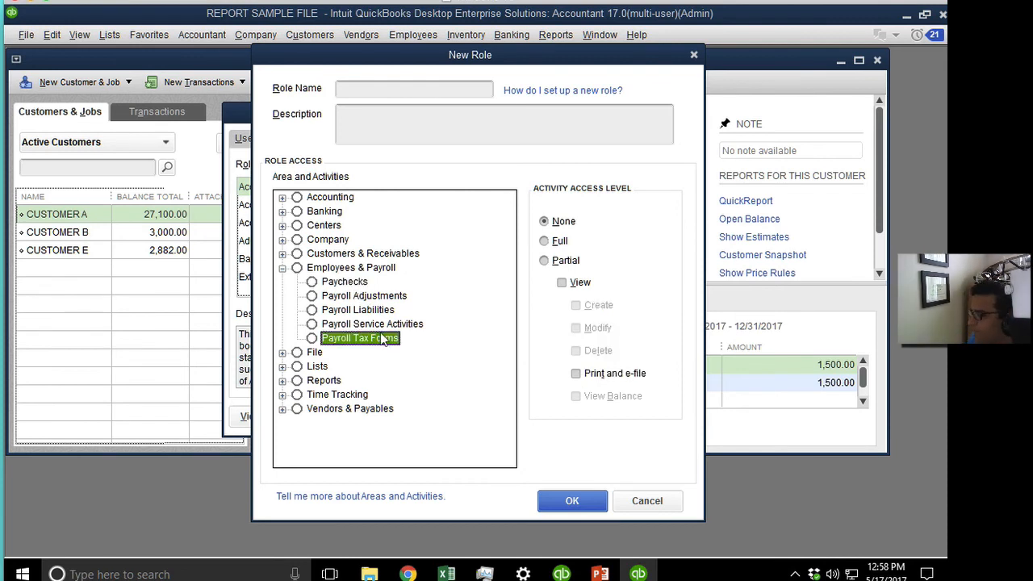
pyautogui.click(377, 313)
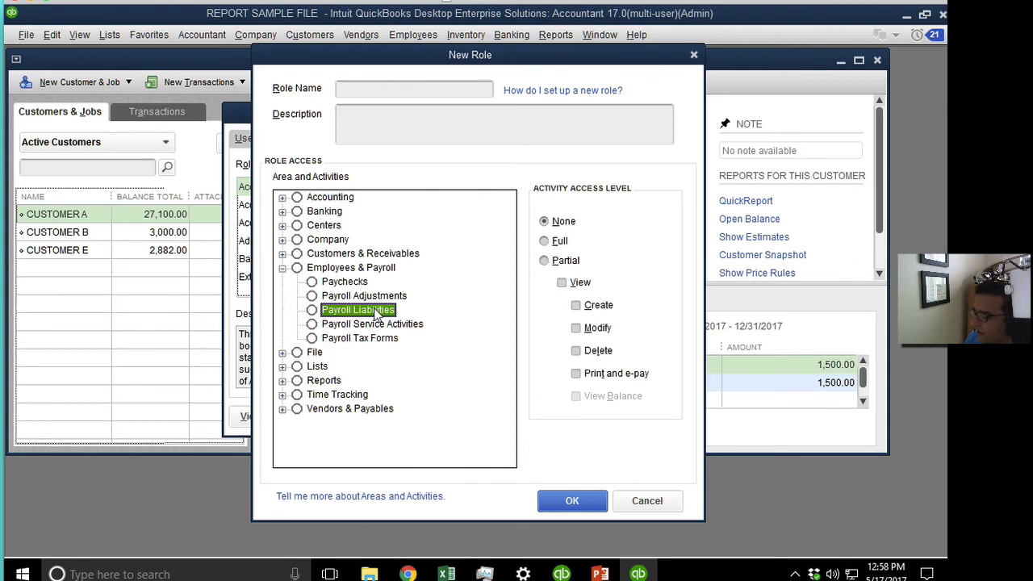
pyautogui.click(282, 268)
# Review the File activities and grant the role full access to Import.
pyautogui.click(282, 282)
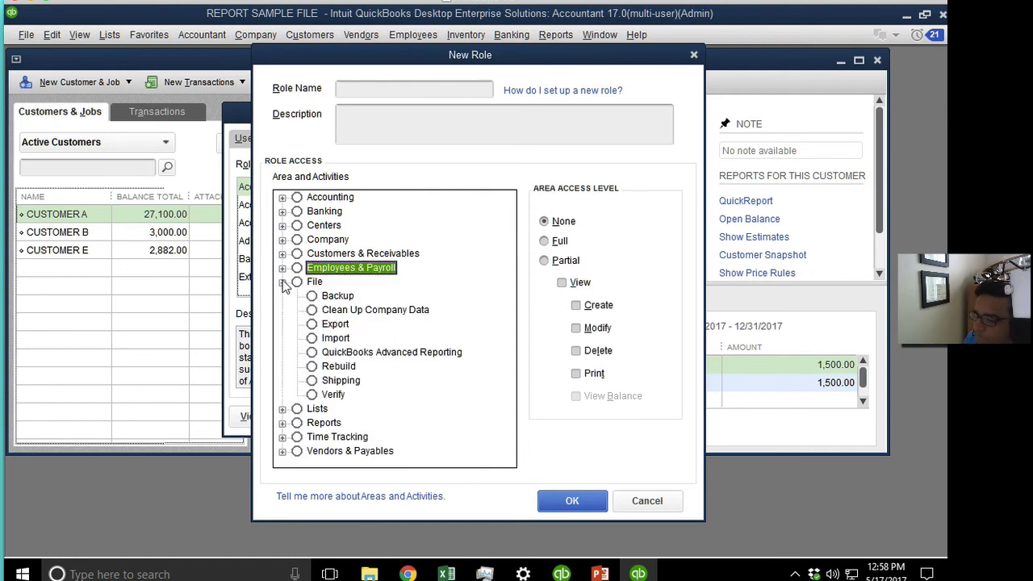
pyautogui.click(334, 296)
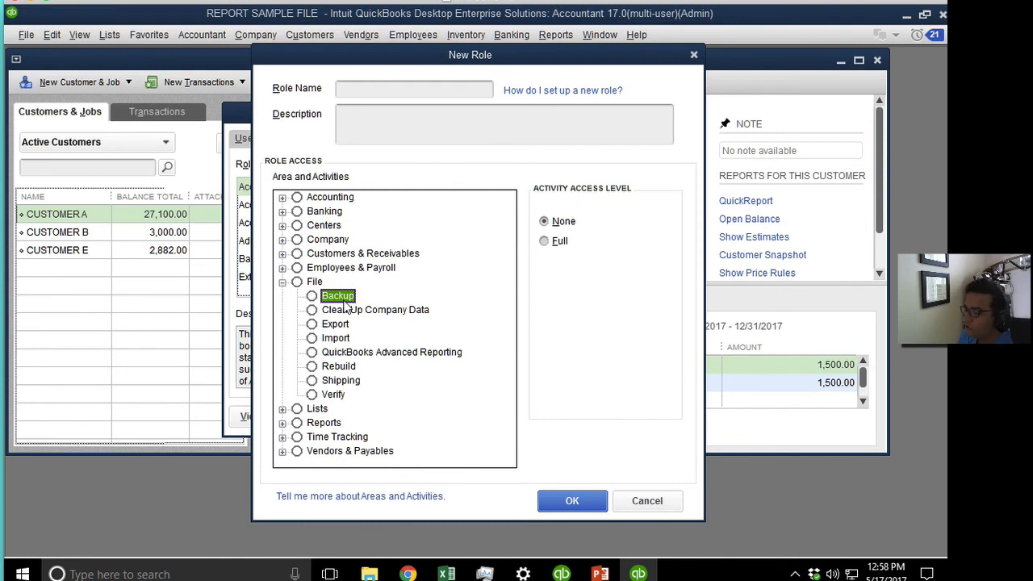
pyautogui.click(346, 367)
pyautogui.click(337, 324)
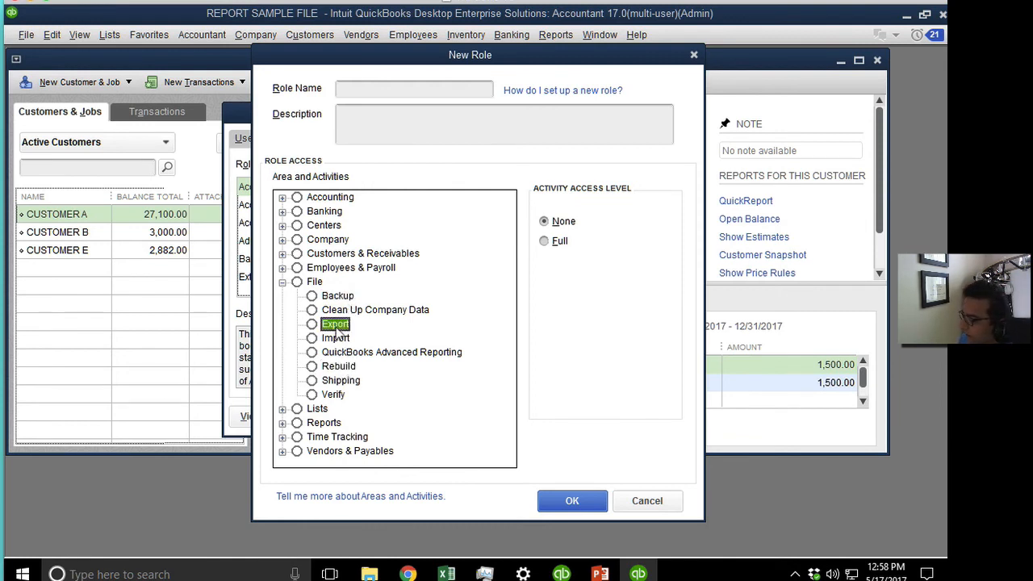
pyautogui.click(336, 339)
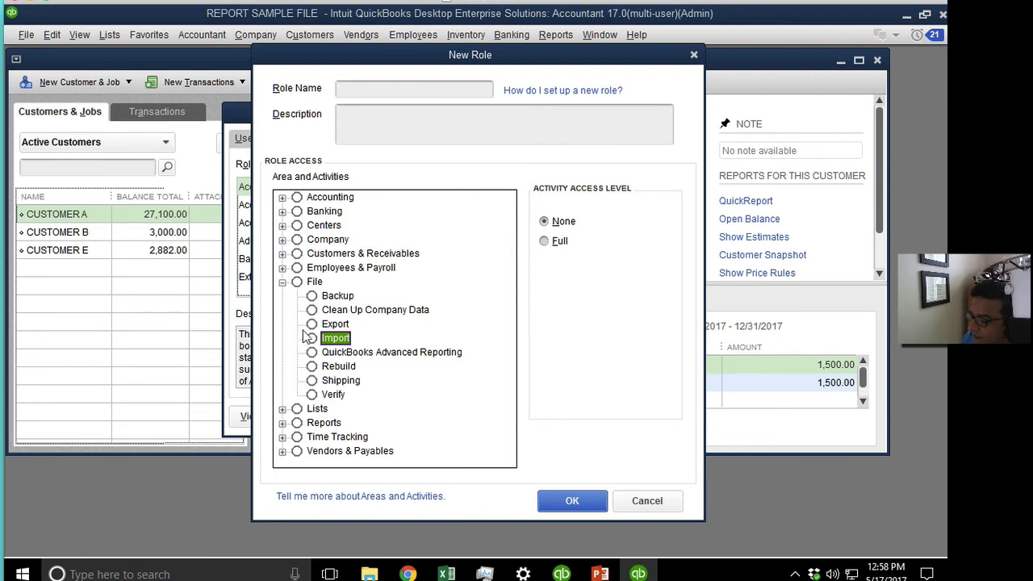
pyautogui.click(552, 241)
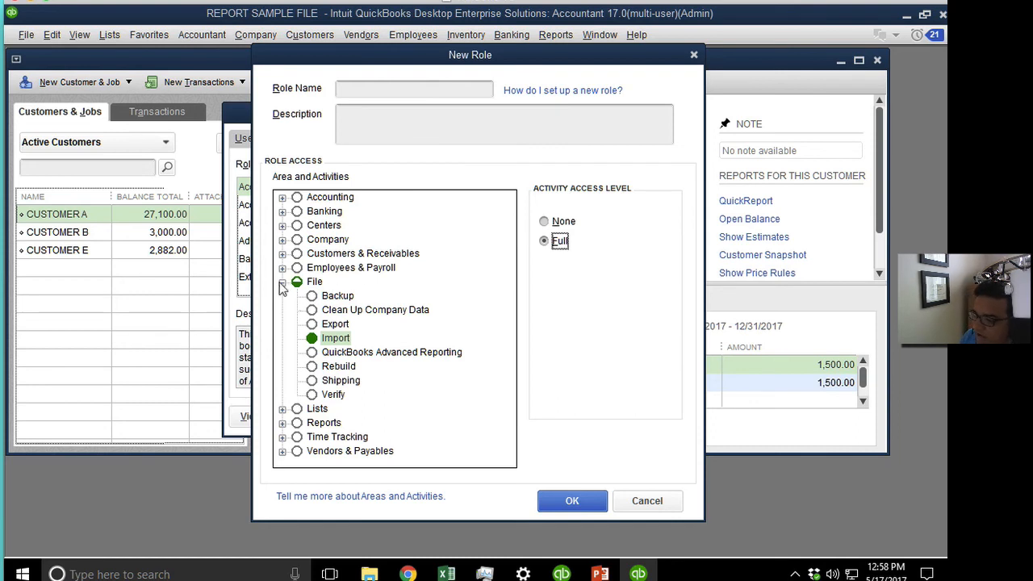
pyautogui.click(360, 311)
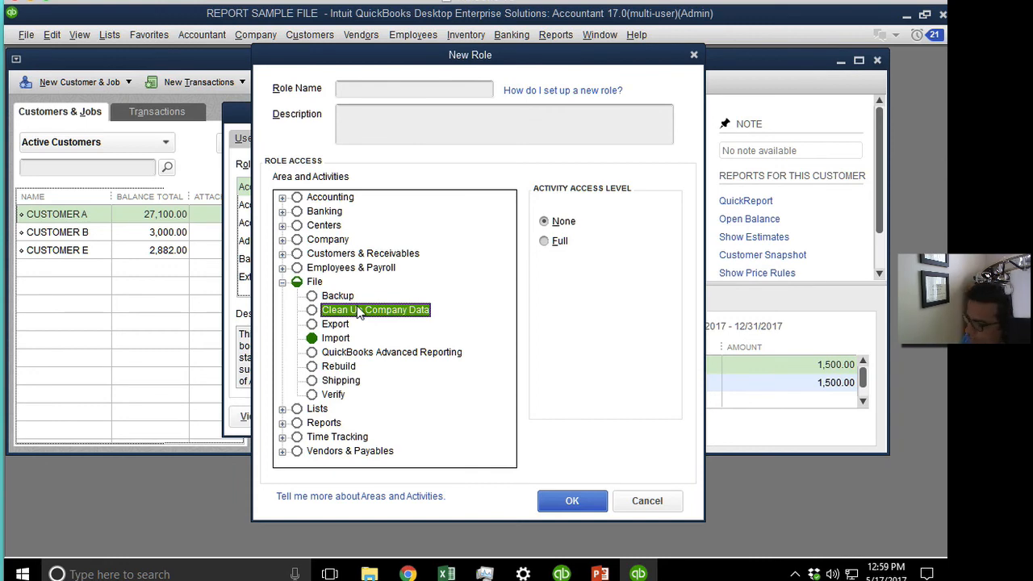
pyautogui.click(281, 282)
# Give Chart of Accounts partial access with View List and View Balance.
pyautogui.click(282, 310)
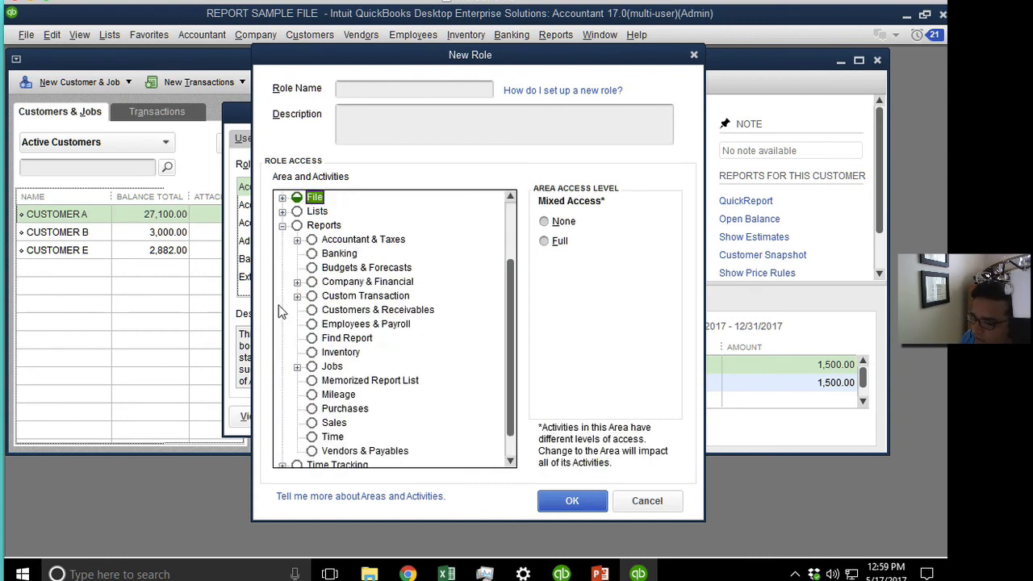
pyautogui.click(282, 211)
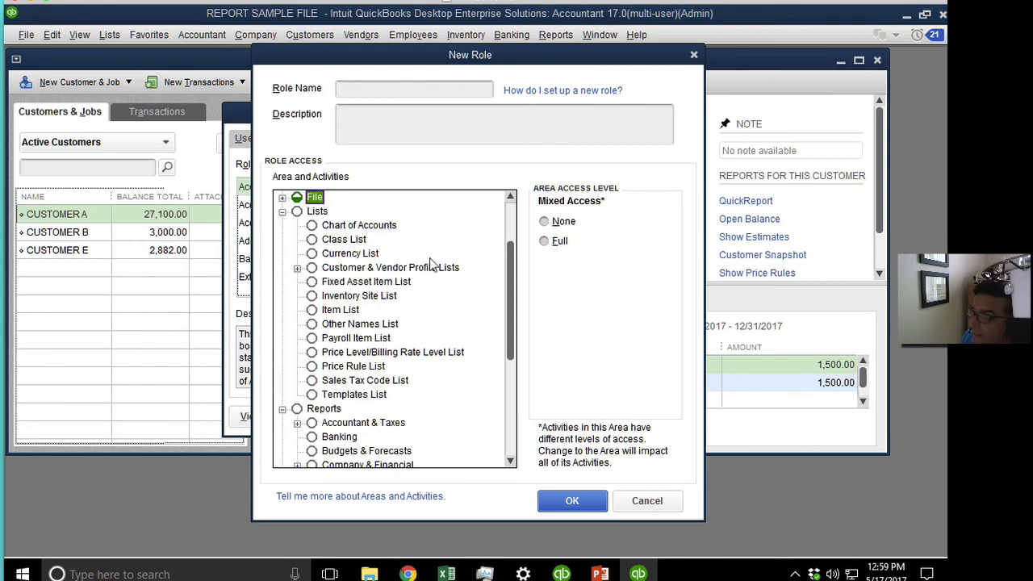
pyautogui.moveTo(507, 266)
pyautogui.mouseDown()
pyautogui.moveTo(507, 322)
pyautogui.moveTo(508, 260)
pyautogui.mouseUp()
pyautogui.click(360, 268)
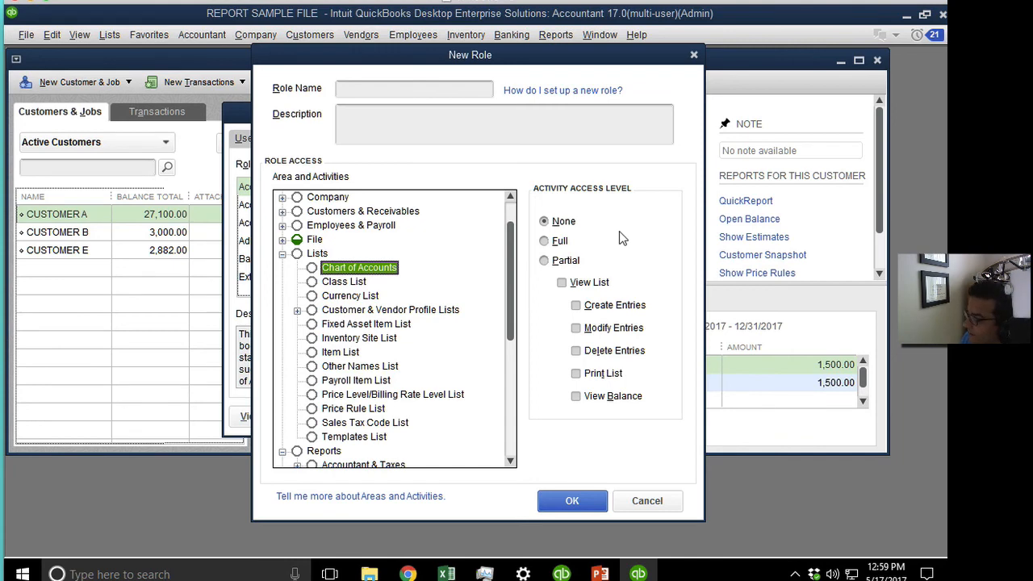
pyautogui.click(564, 283)
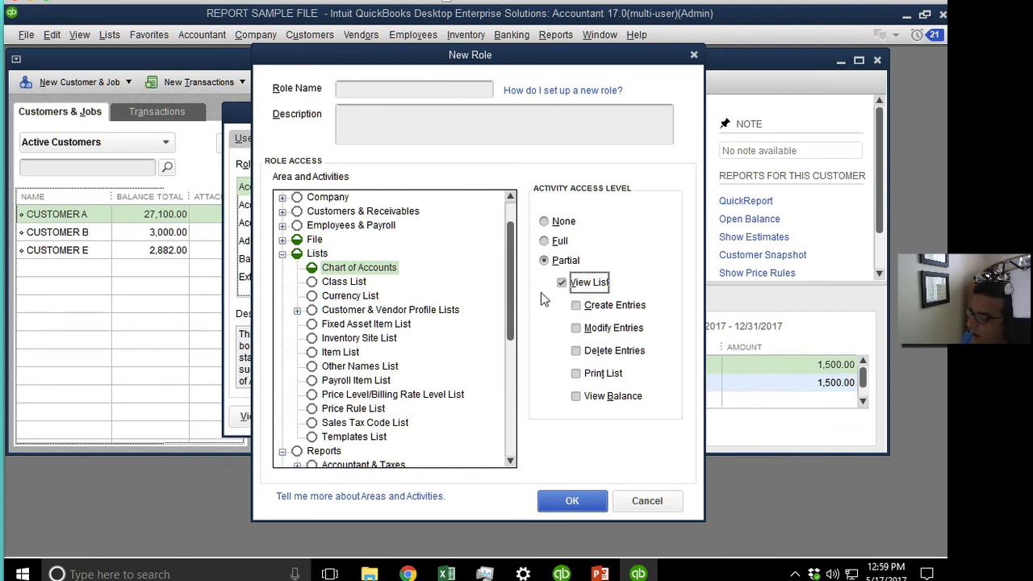
pyautogui.click(575, 396)
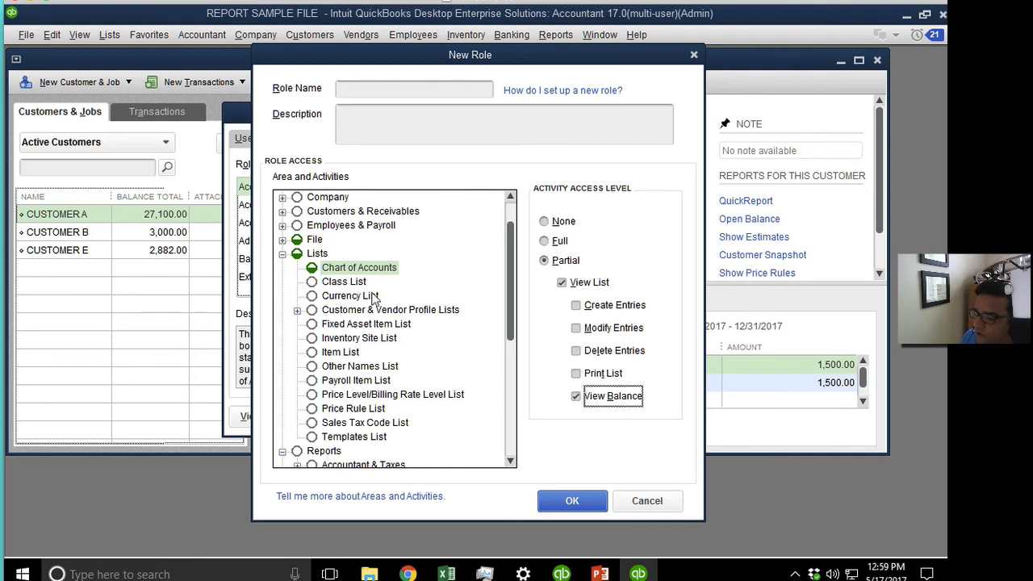
pyautogui.click(339, 353)
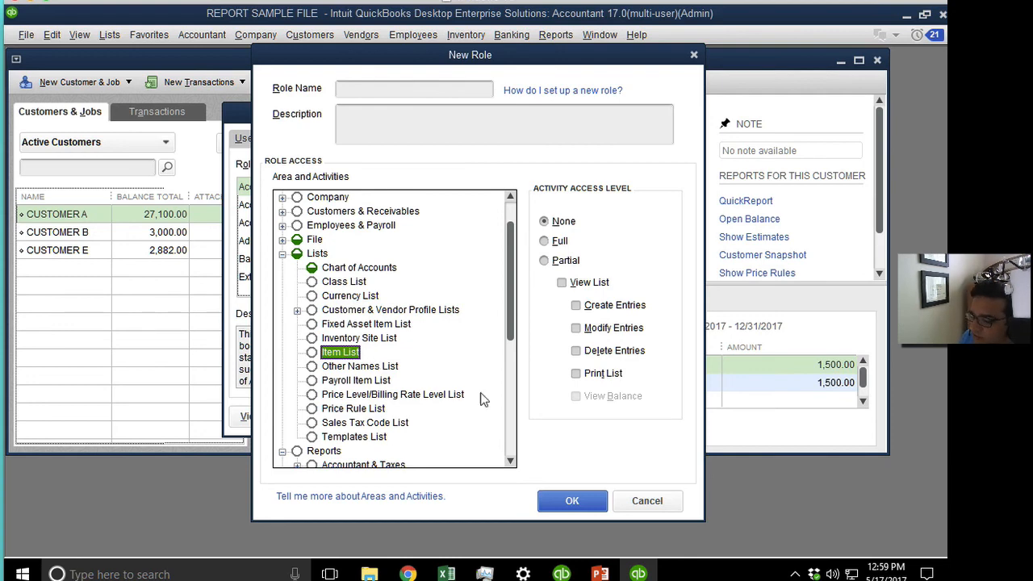
pyautogui.click(283, 254)
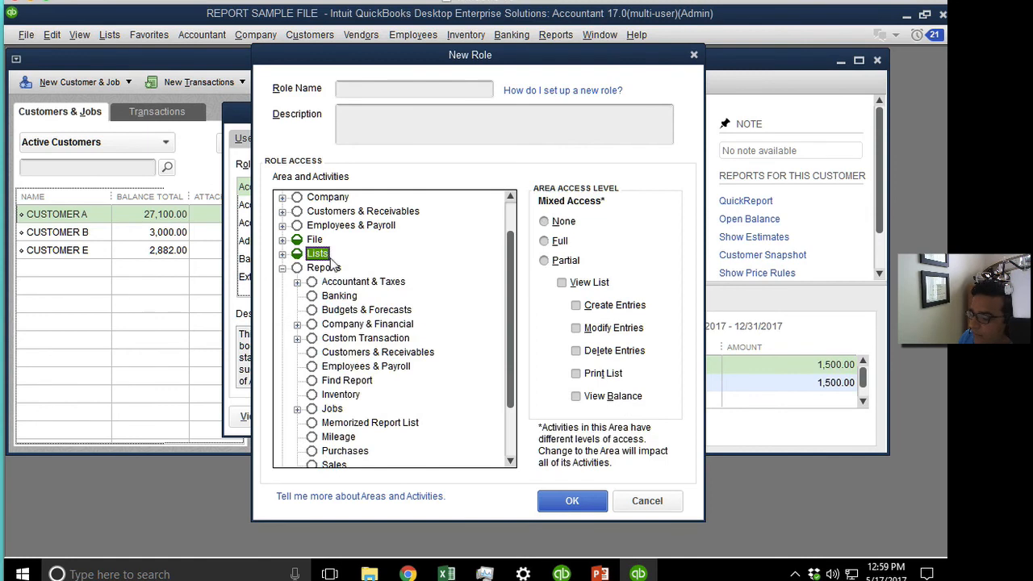
# Give Banking, Customers & Receivables and Employees & Payroll reports full View and Print access.
pyautogui.moveTo(510, 292); pyautogui.dragTo(533, 338)
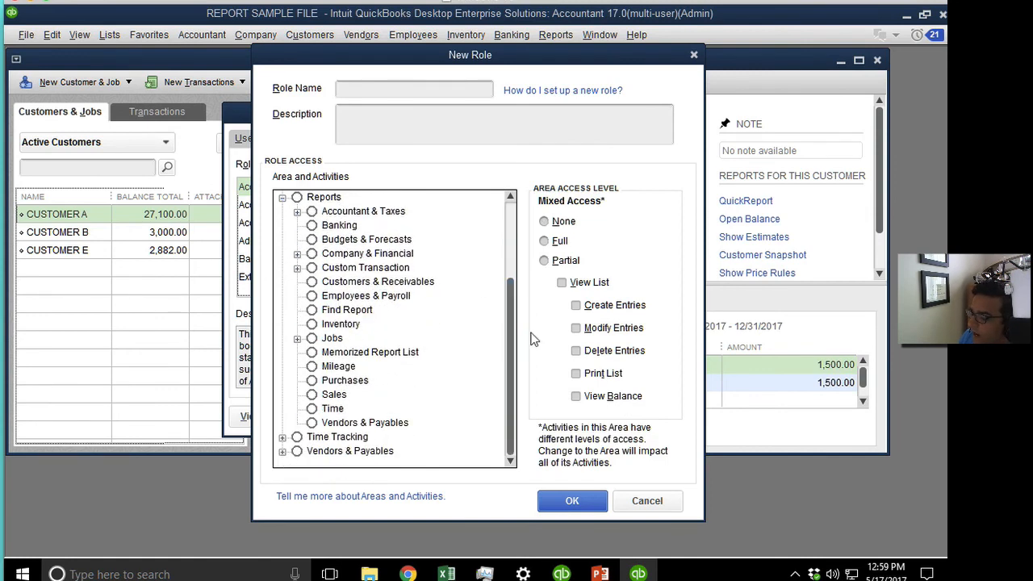
pyautogui.click(338, 212)
pyautogui.click(339, 226)
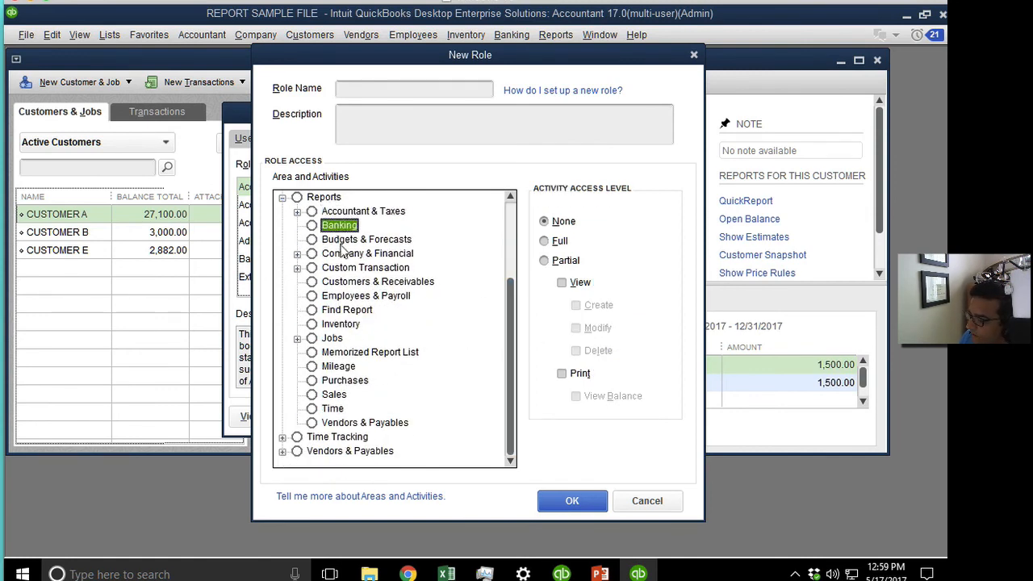
pyautogui.click(571, 262)
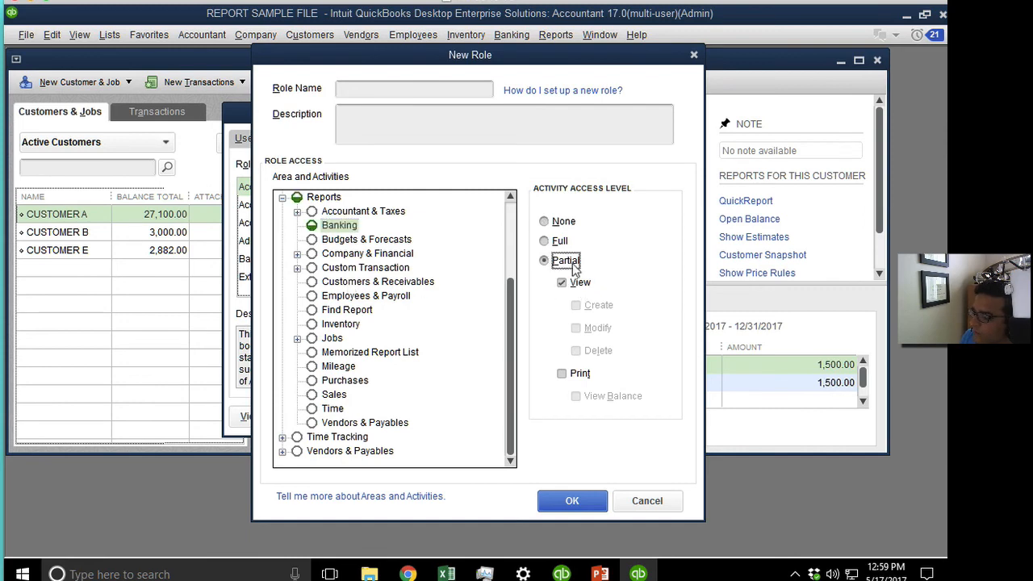
pyautogui.click(578, 372)
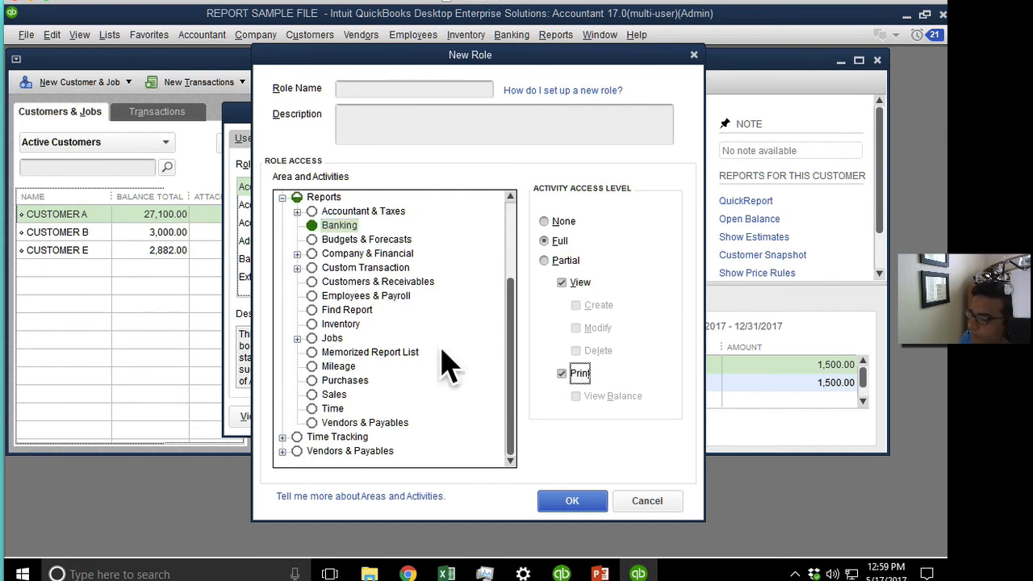
pyautogui.click(362, 284)
pyautogui.click(570, 267)
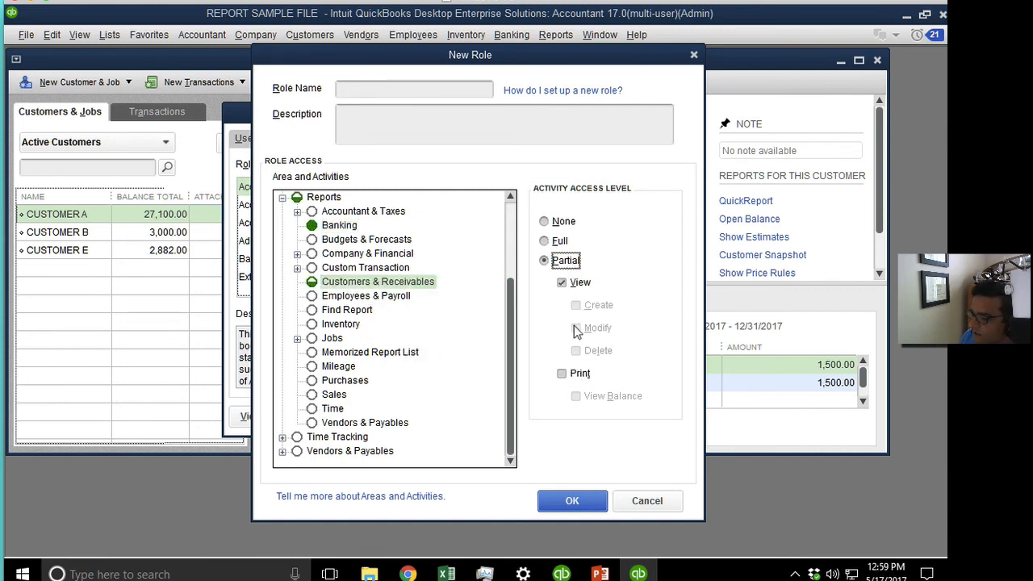
pyautogui.click(578, 373)
pyautogui.click(366, 296)
pyautogui.click(555, 241)
pyautogui.click(391, 355)
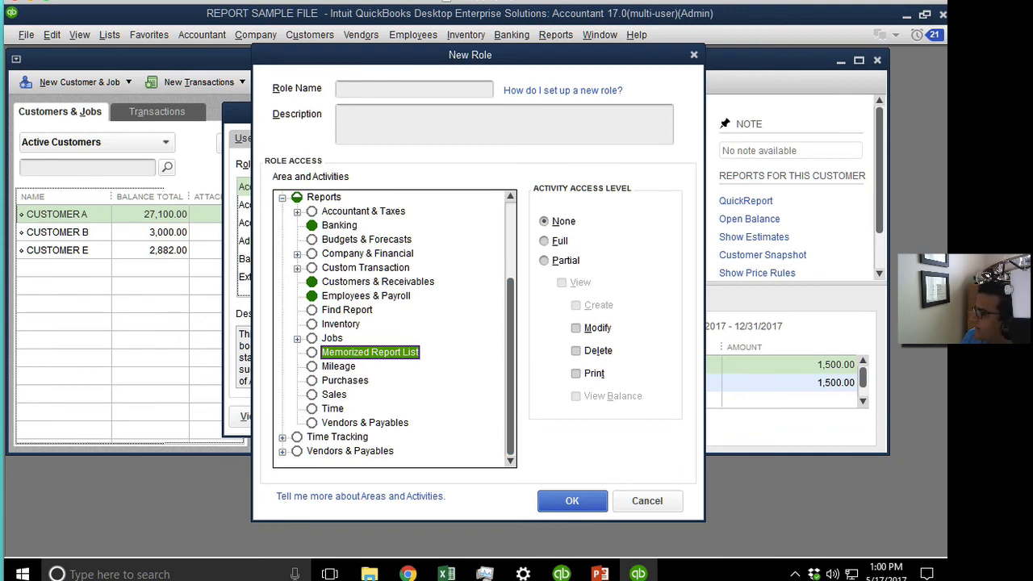
pyautogui.click(343, 438)
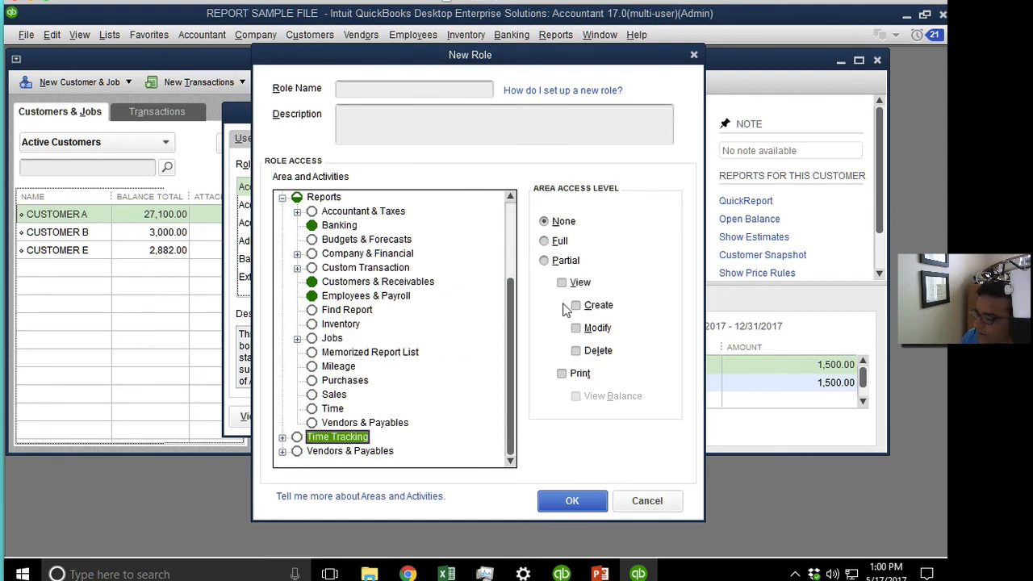
# Review Time Tracking access: Single Time Activity, Timer Export, Timer Import and Weekly Timesheet.
pyautogui.click(281, 438)
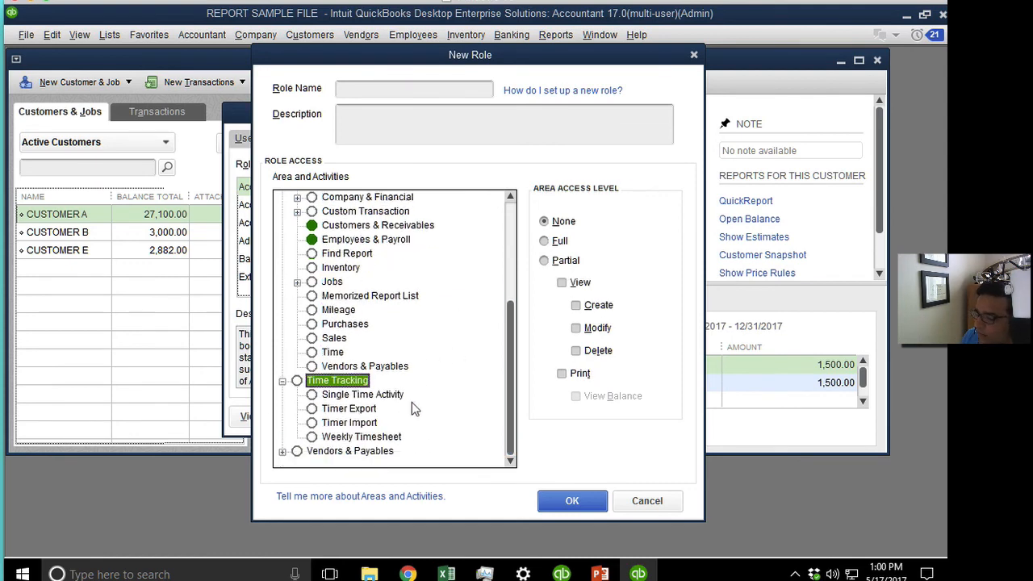
pyautogui.click(379, 394)
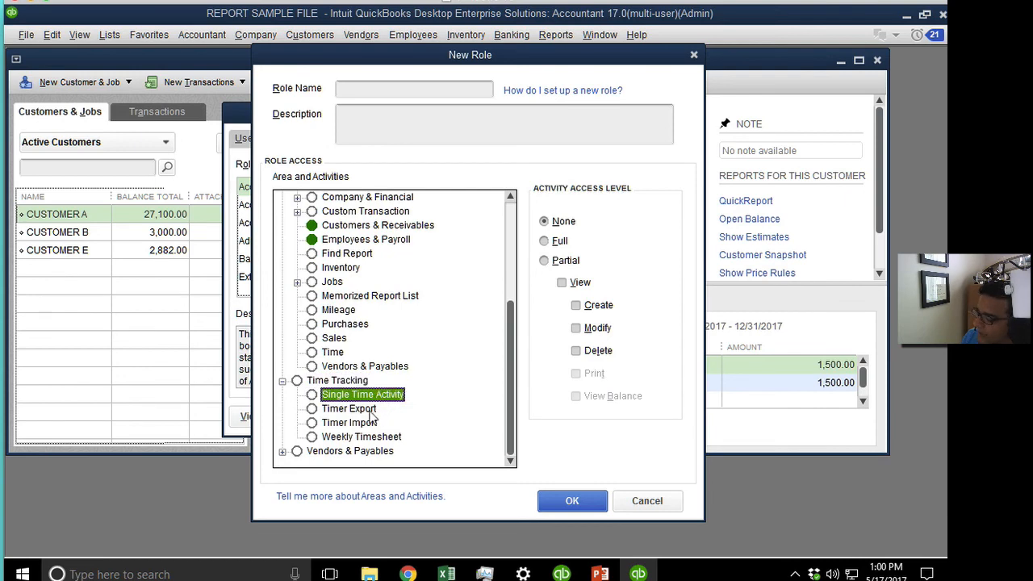
pyautogui.click(365, 410)
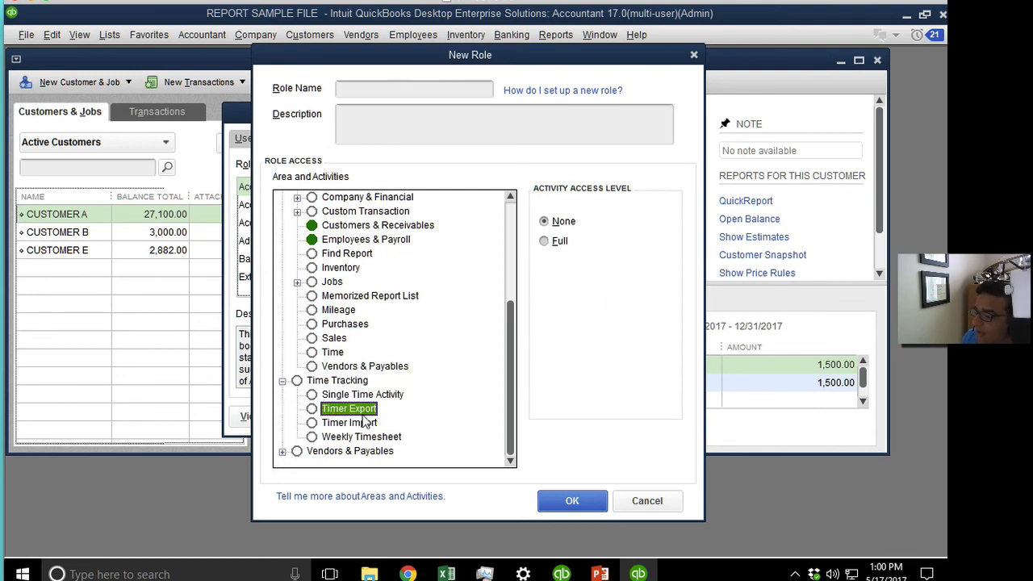
pyautogui.click(367, 423)
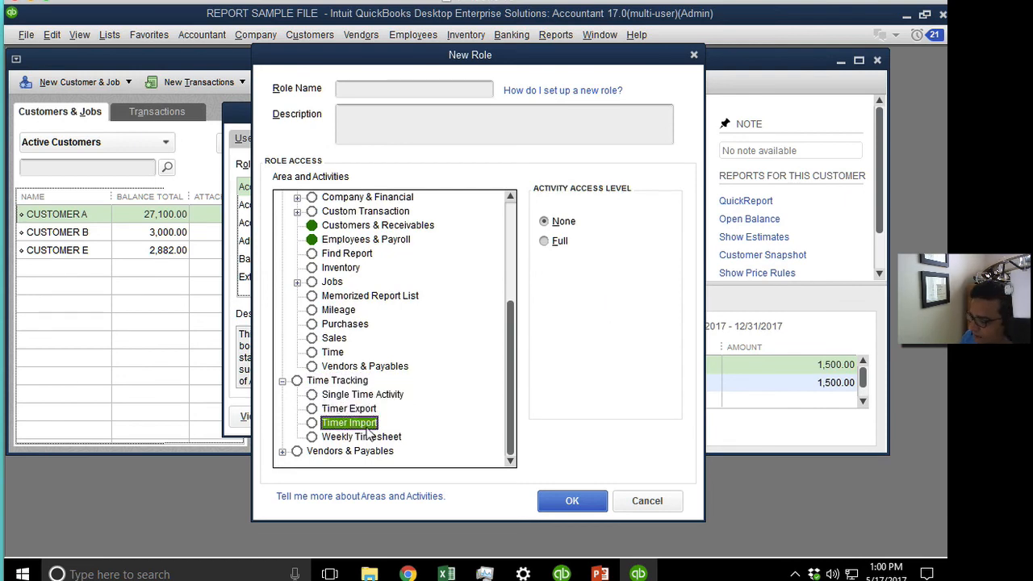
pyautogui.click(372, 438)
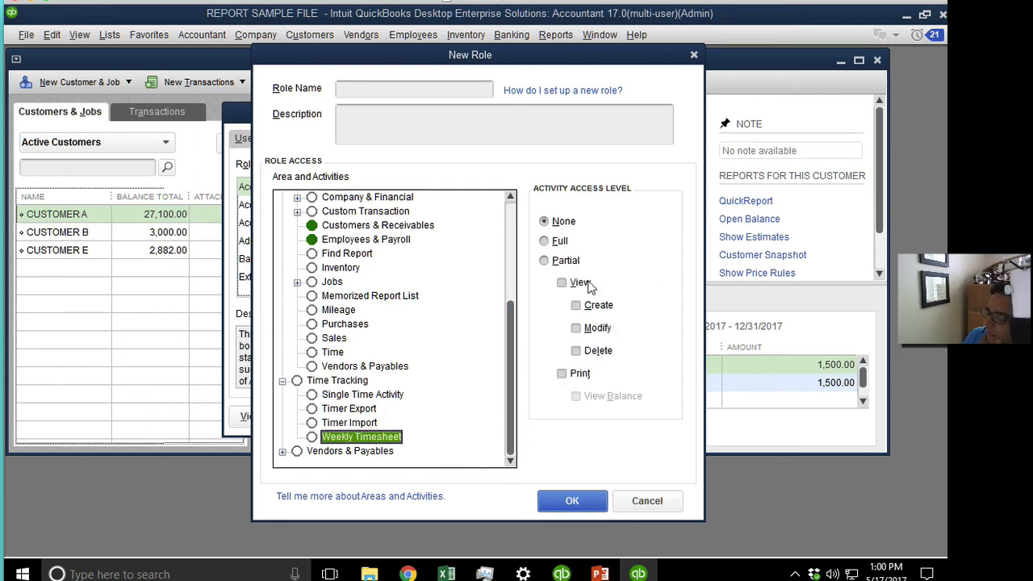
# Review Vendors & Payables activities from Accounts Payable Accounts through Transfer Inventory.
pyautogui.click(284, 452)
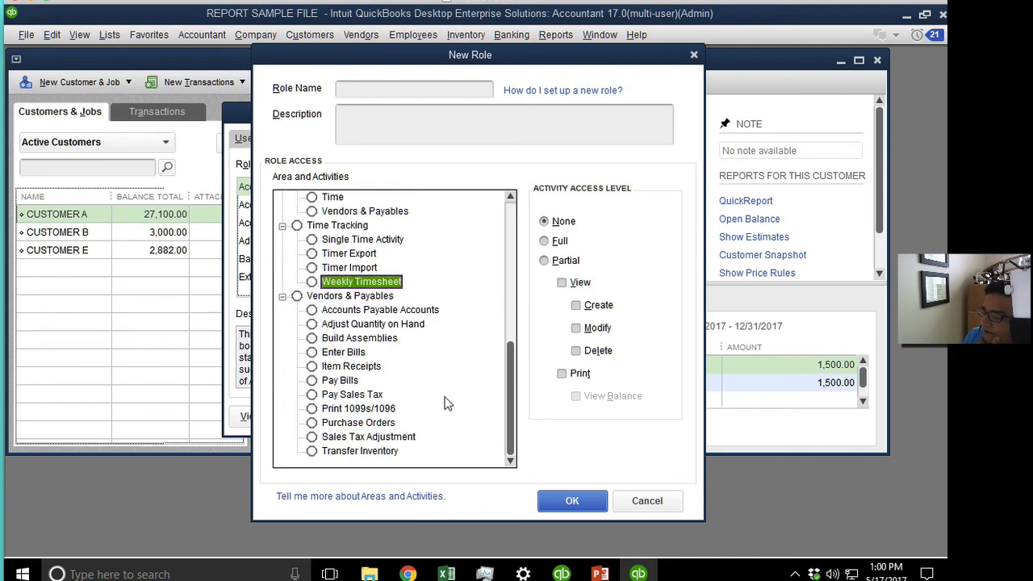
pyautogui.click(365, 312)
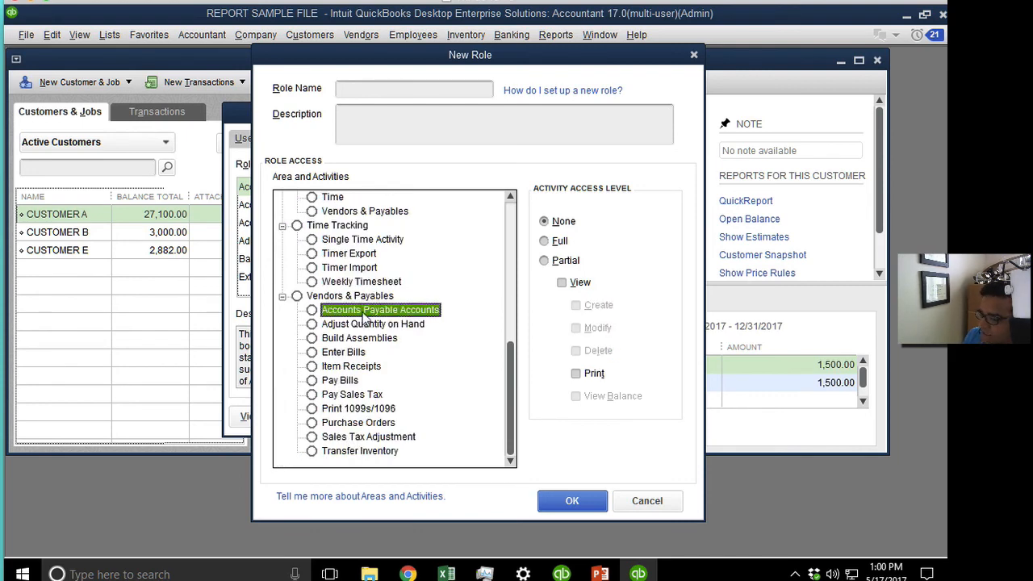
pyautogui.click(366, 326)
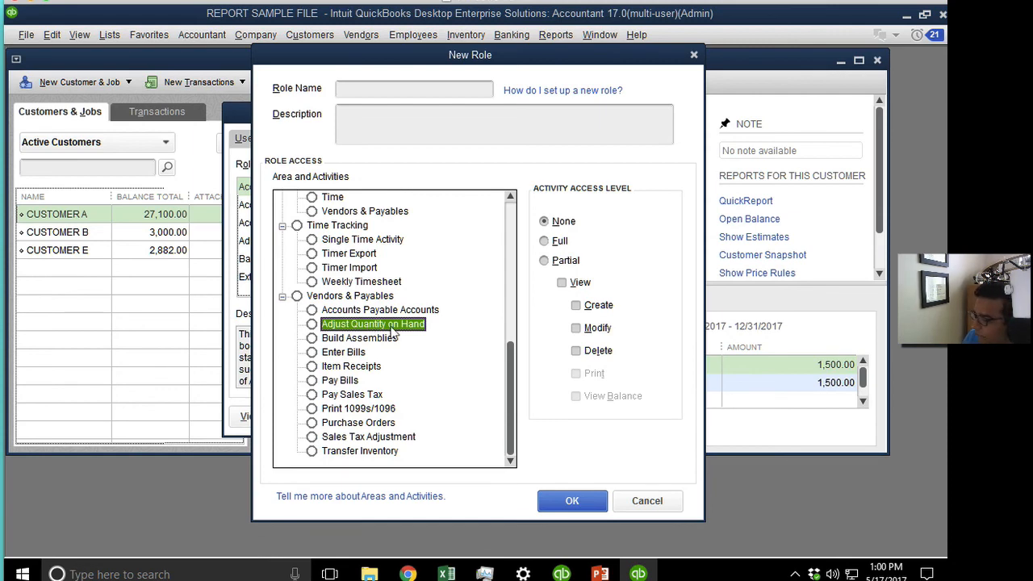
pyautogui.click(385, 339)
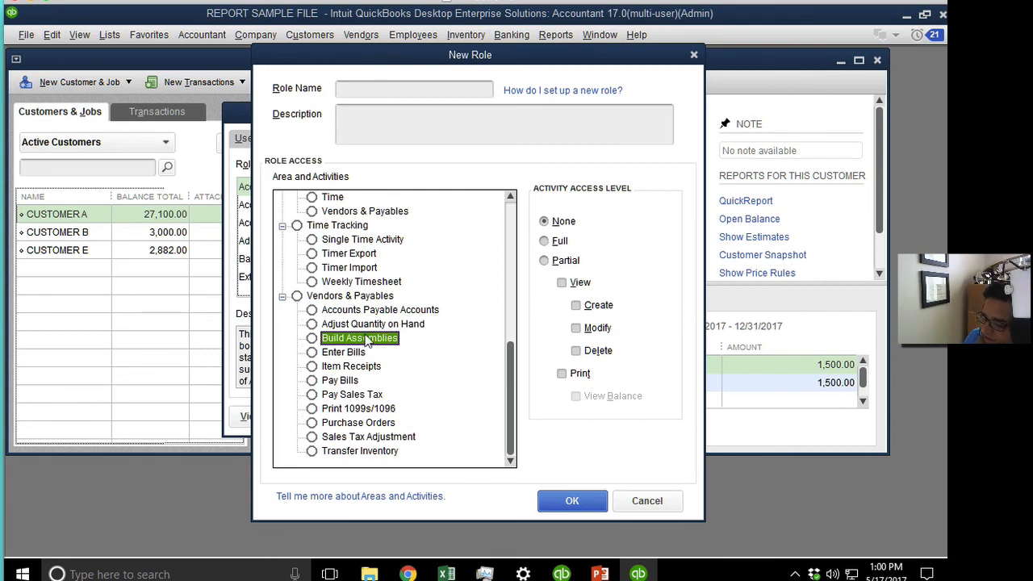
pyautogui.click(351, 366)
pyautogui.click(353, 352)
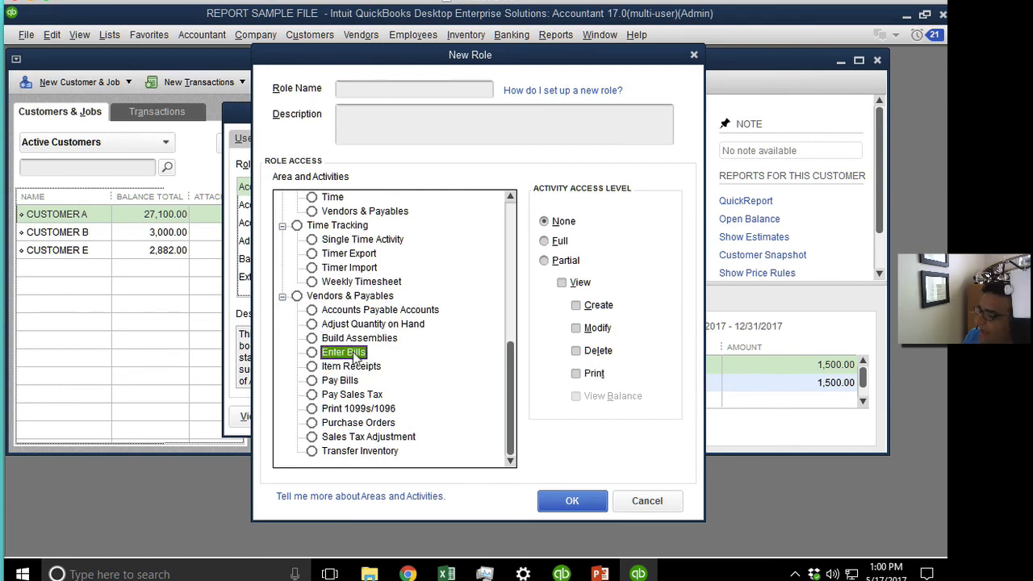
pyautogui.click(355, 395)
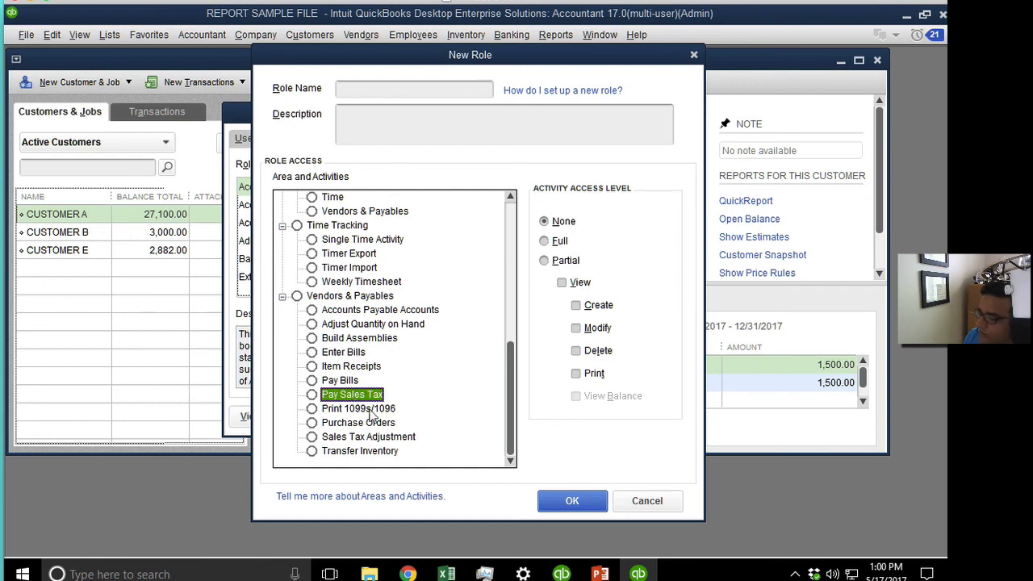
pyautogui.click(373, 410)
pyautogui.click(378, 425)
pyautogui.click(375, 452)
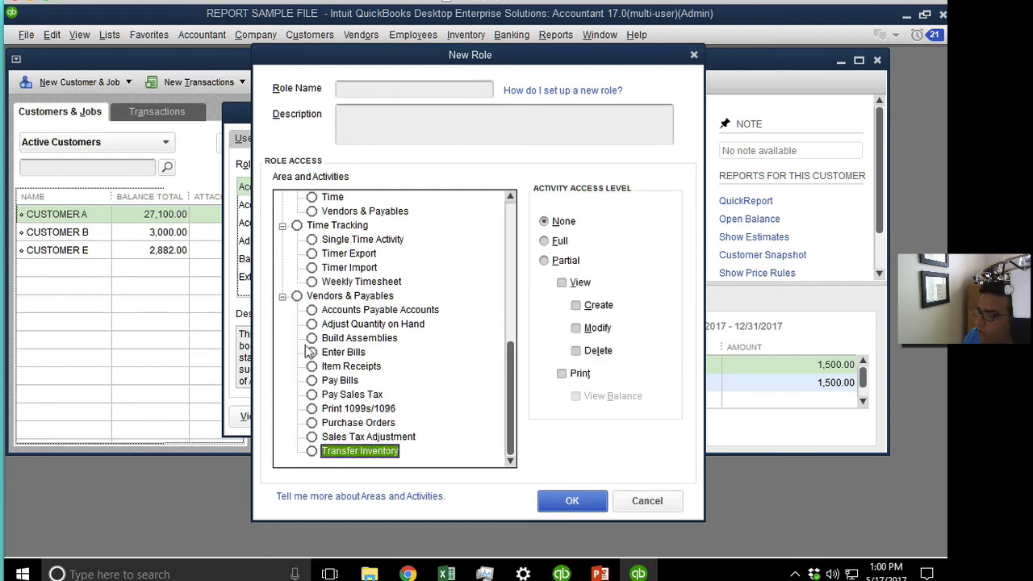
pyautogui.click(282, 296)
# Cancel the unsaved role and return to the PowerPoint presentation.
pyautogui.click(668, 501)
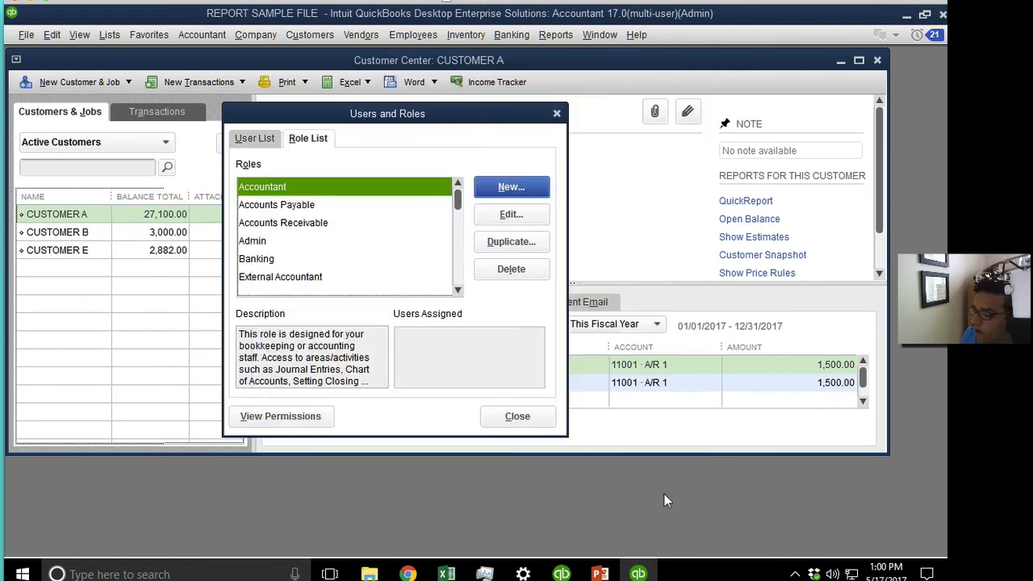
pyautogui.click(600, 574)
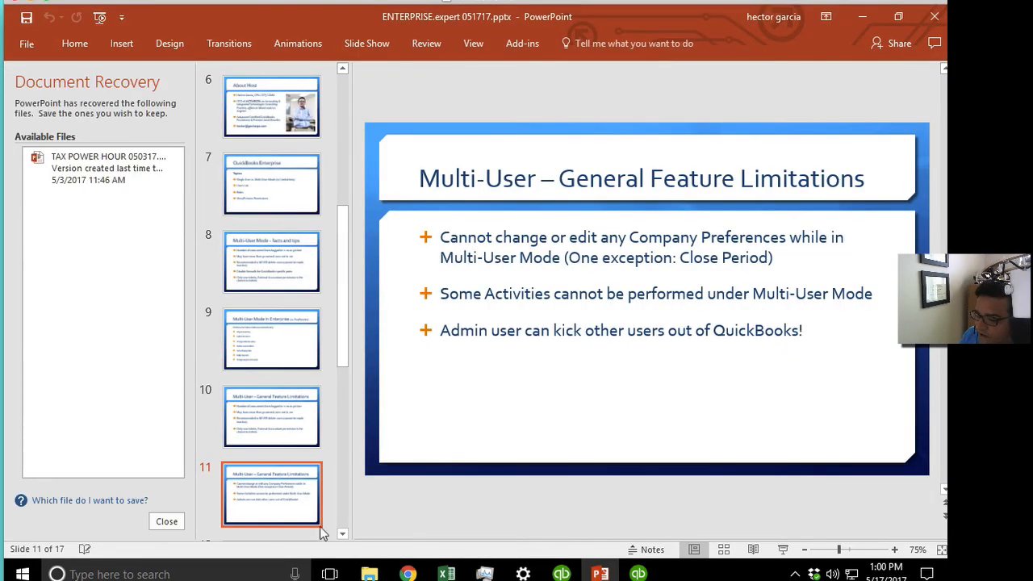
# Present the current slide full screen and reposition the QuickPoll window over it.
pyautogui.click(783, 551)
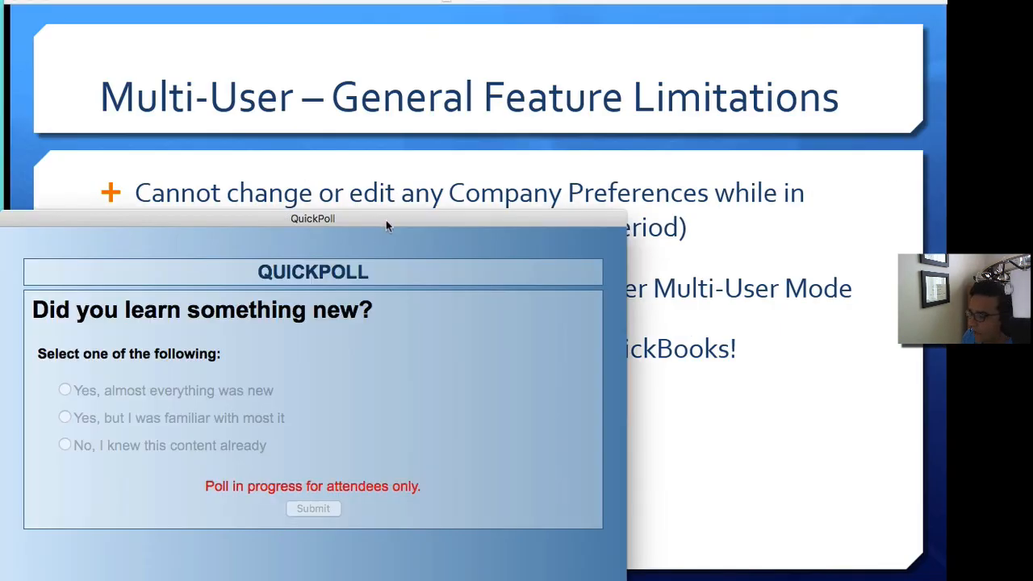
pyautogui.moveTo(384, 220); pyautogui.dragTo(857, 391)
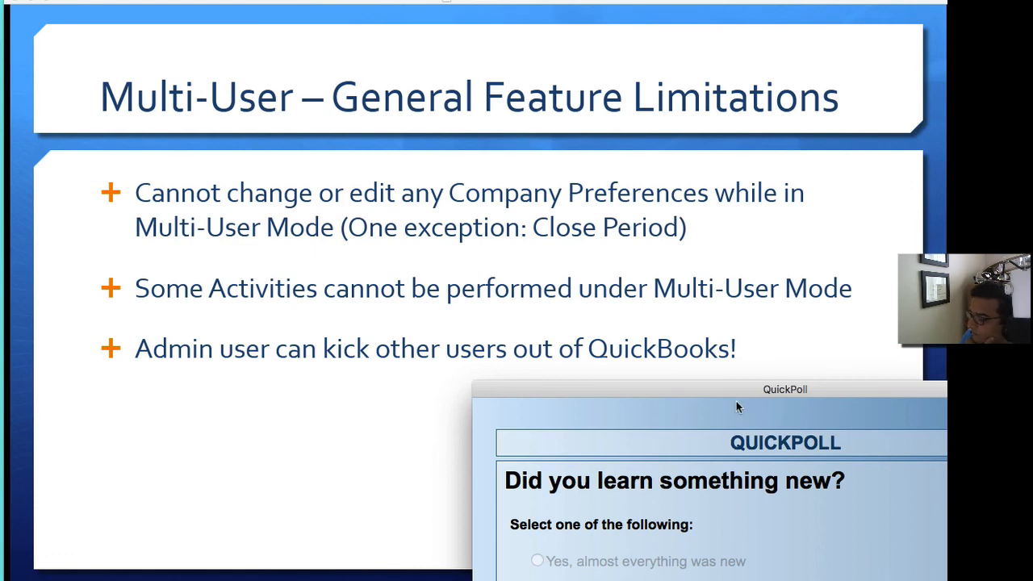
pyautogui.moveTo(731, 388); pyautogui.dragTo(520, 106)
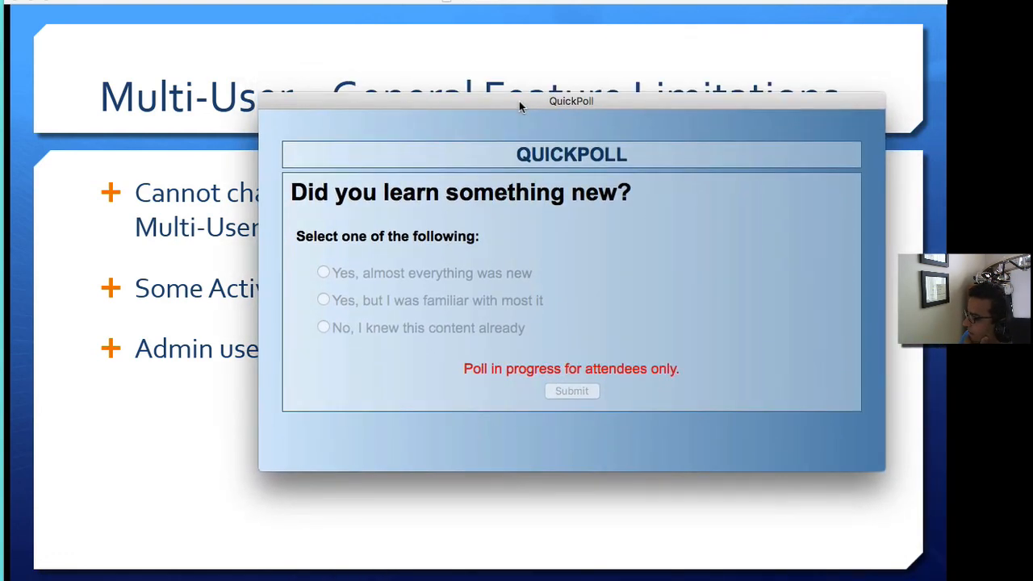